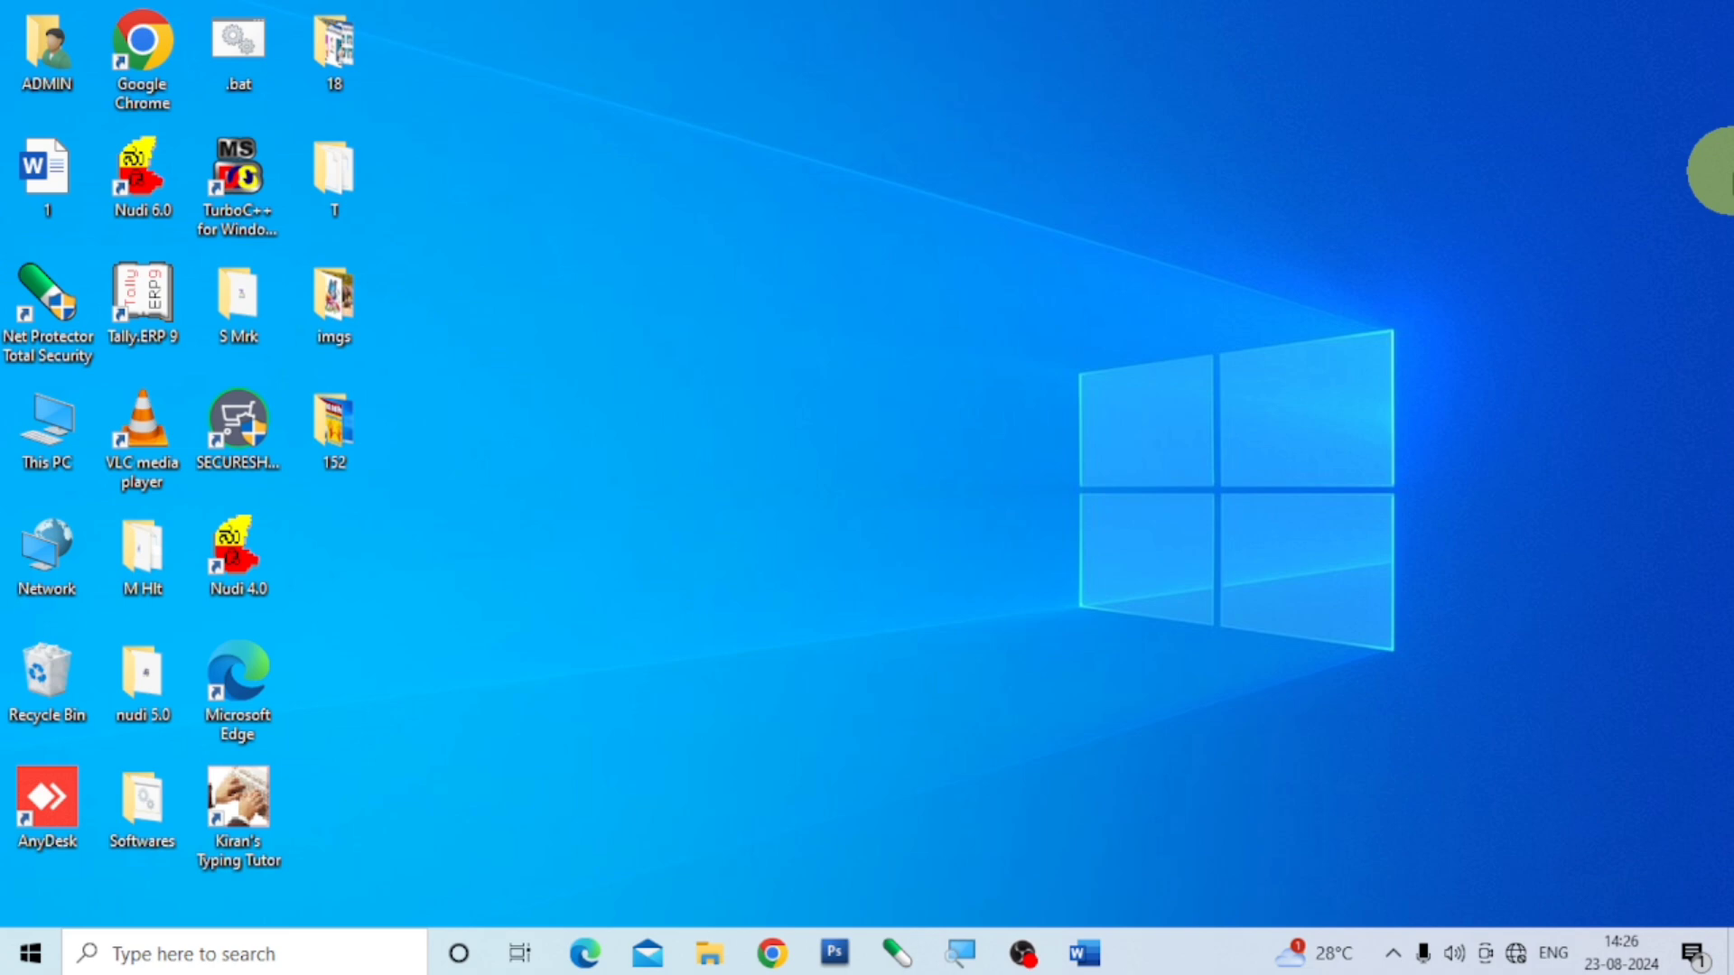
- Switch to Word and insert the elp2 picture from the imgs folder on the Desktop into the blank document
{"action": "left_click", "coordinate": [1087, 953]}
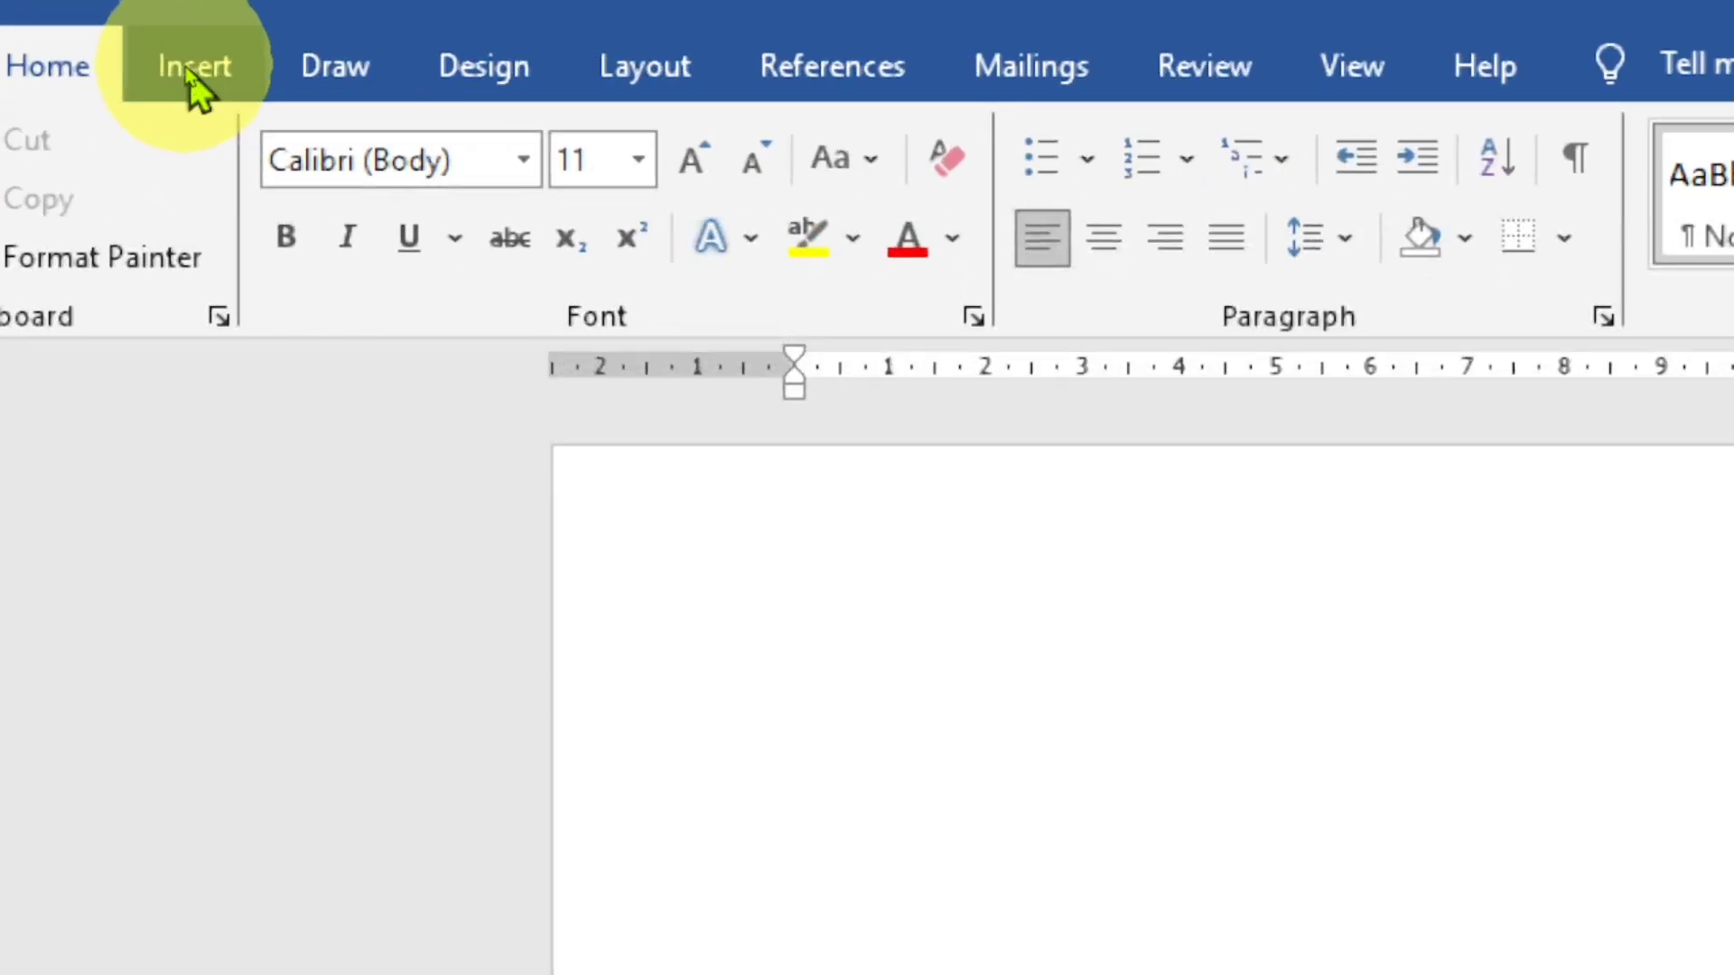
{"action": "left_click", "coordinate": [188, 67]}
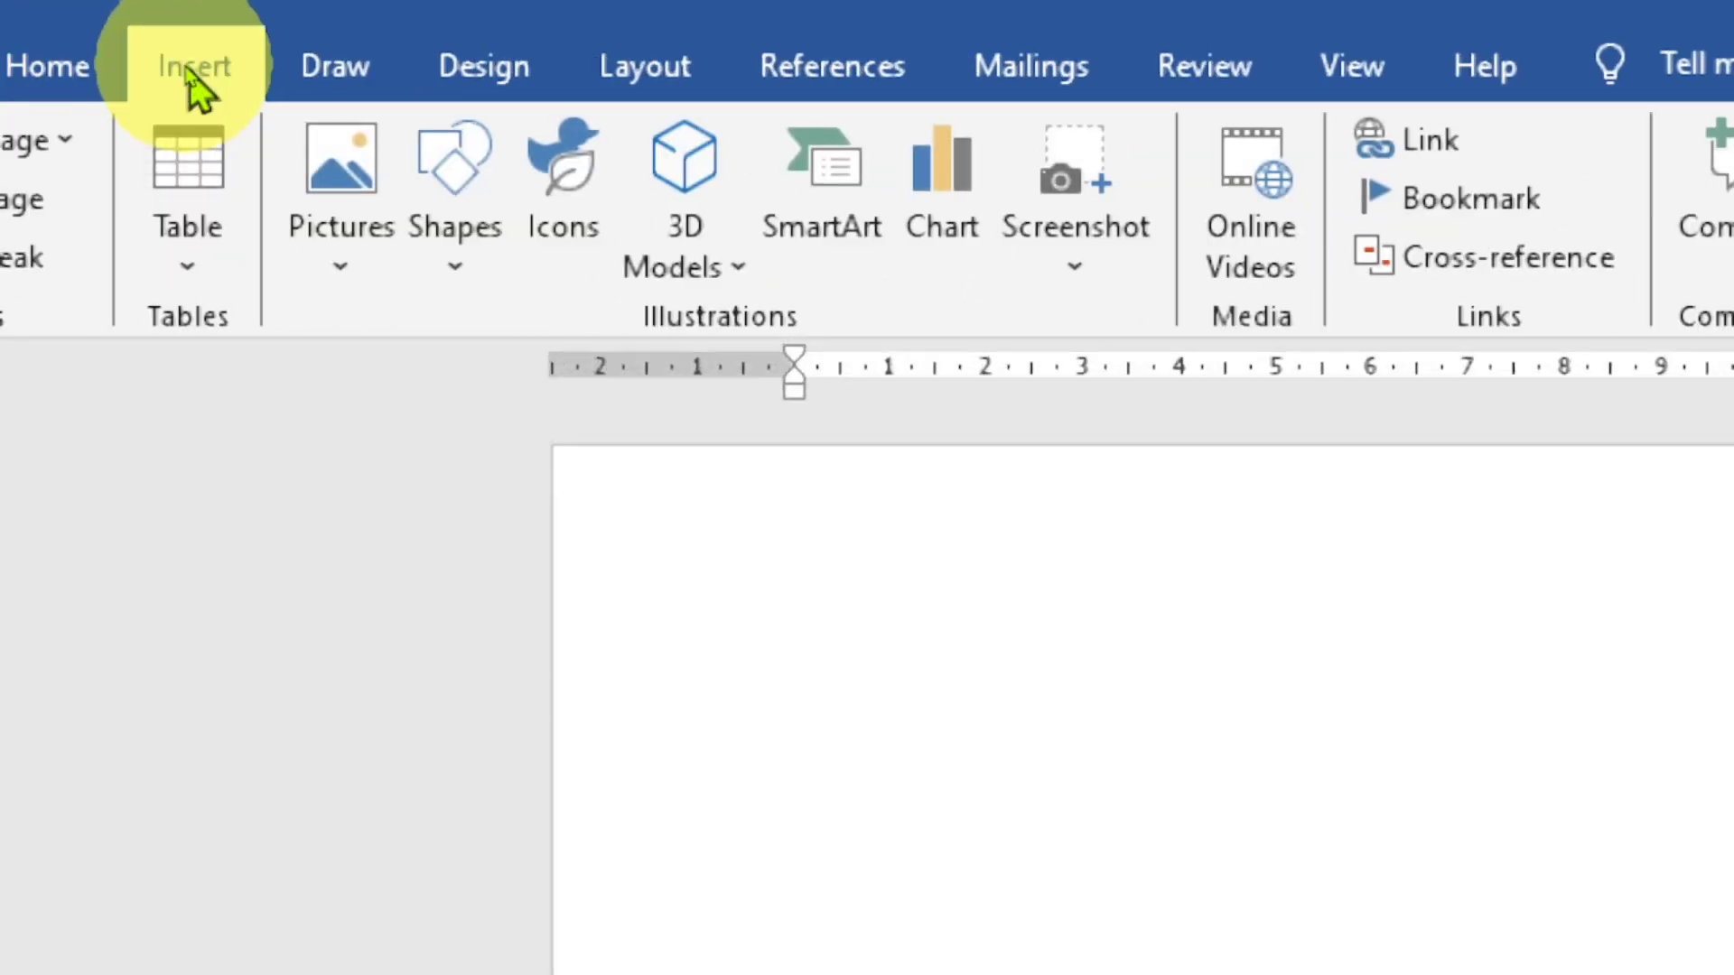
{"action": "left_click", "coordinate": [337, 269]}
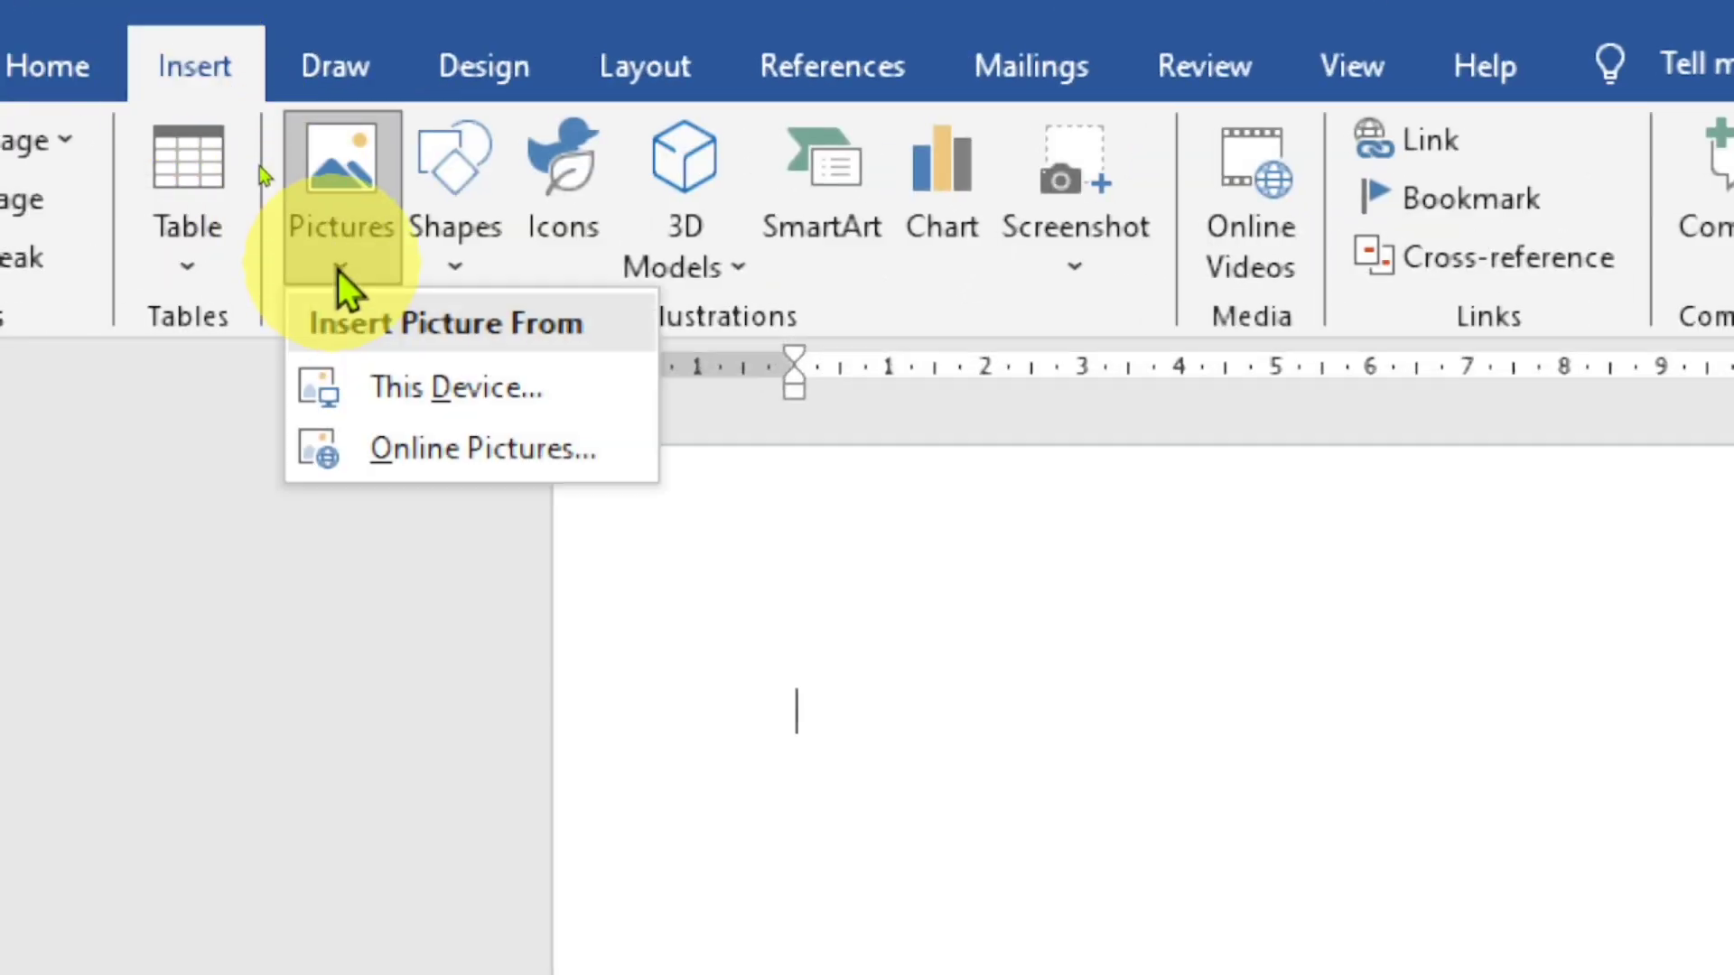
{"action": "left_click", "coordinate": [464, 388]}
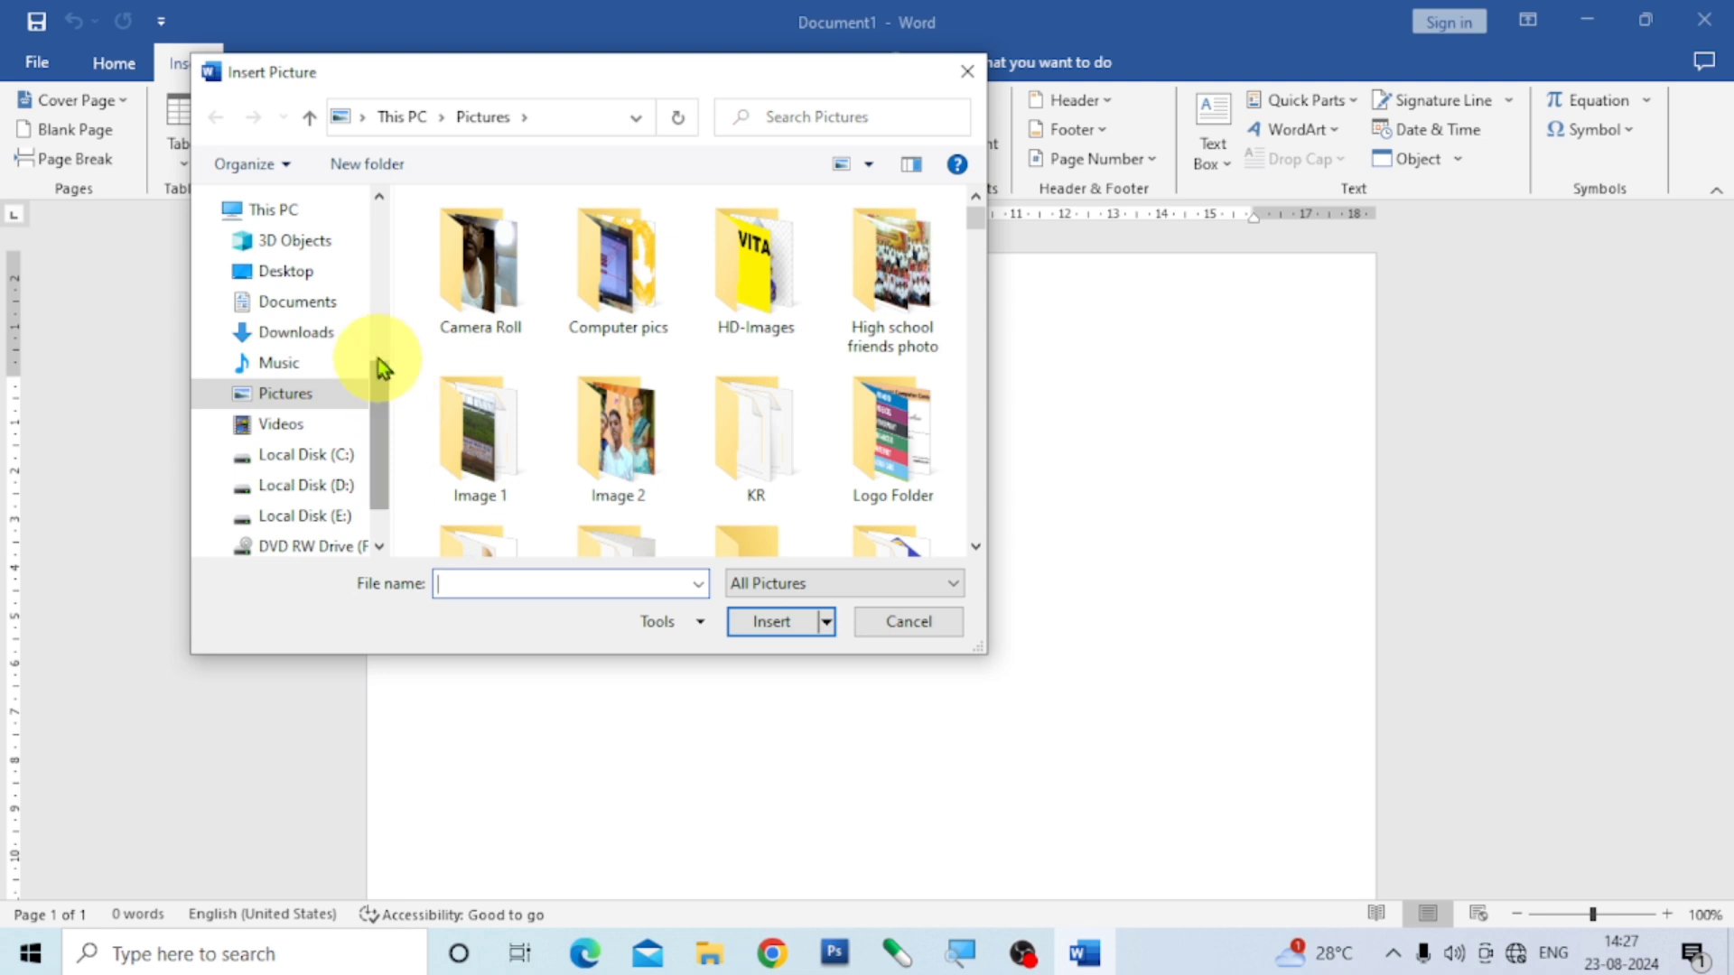
{"action": "left_click", "coordinate": [305, 279]}
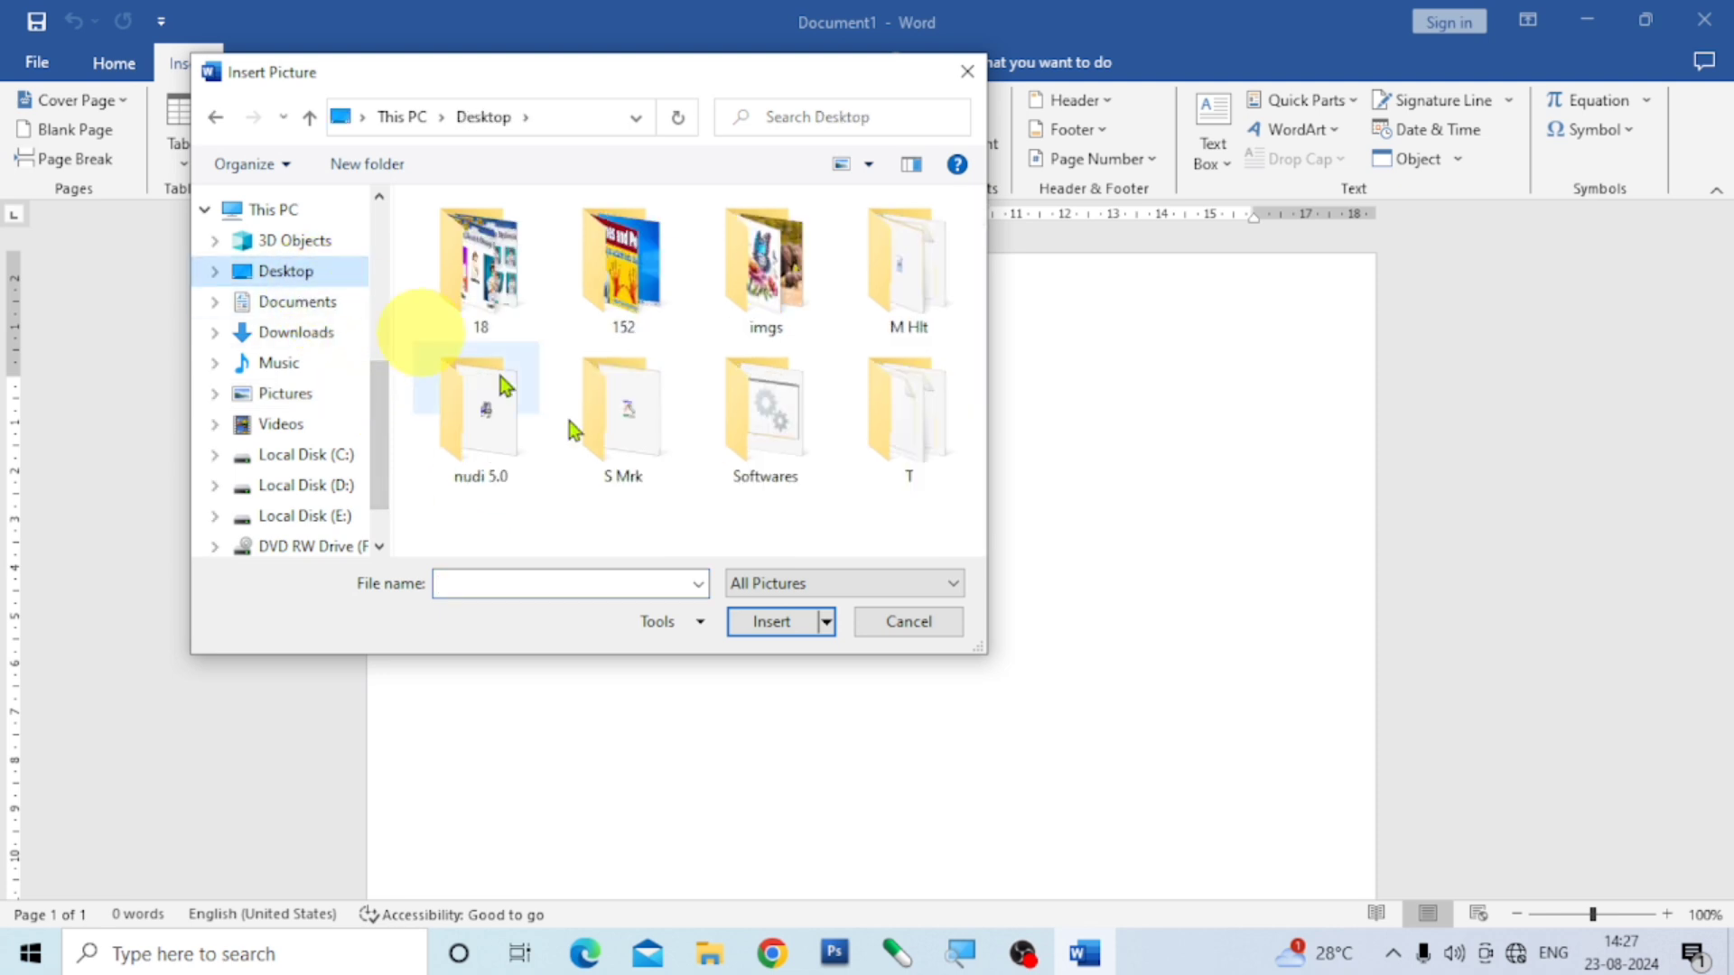
{"action": "left_click", "coordinate": [766, 282]}
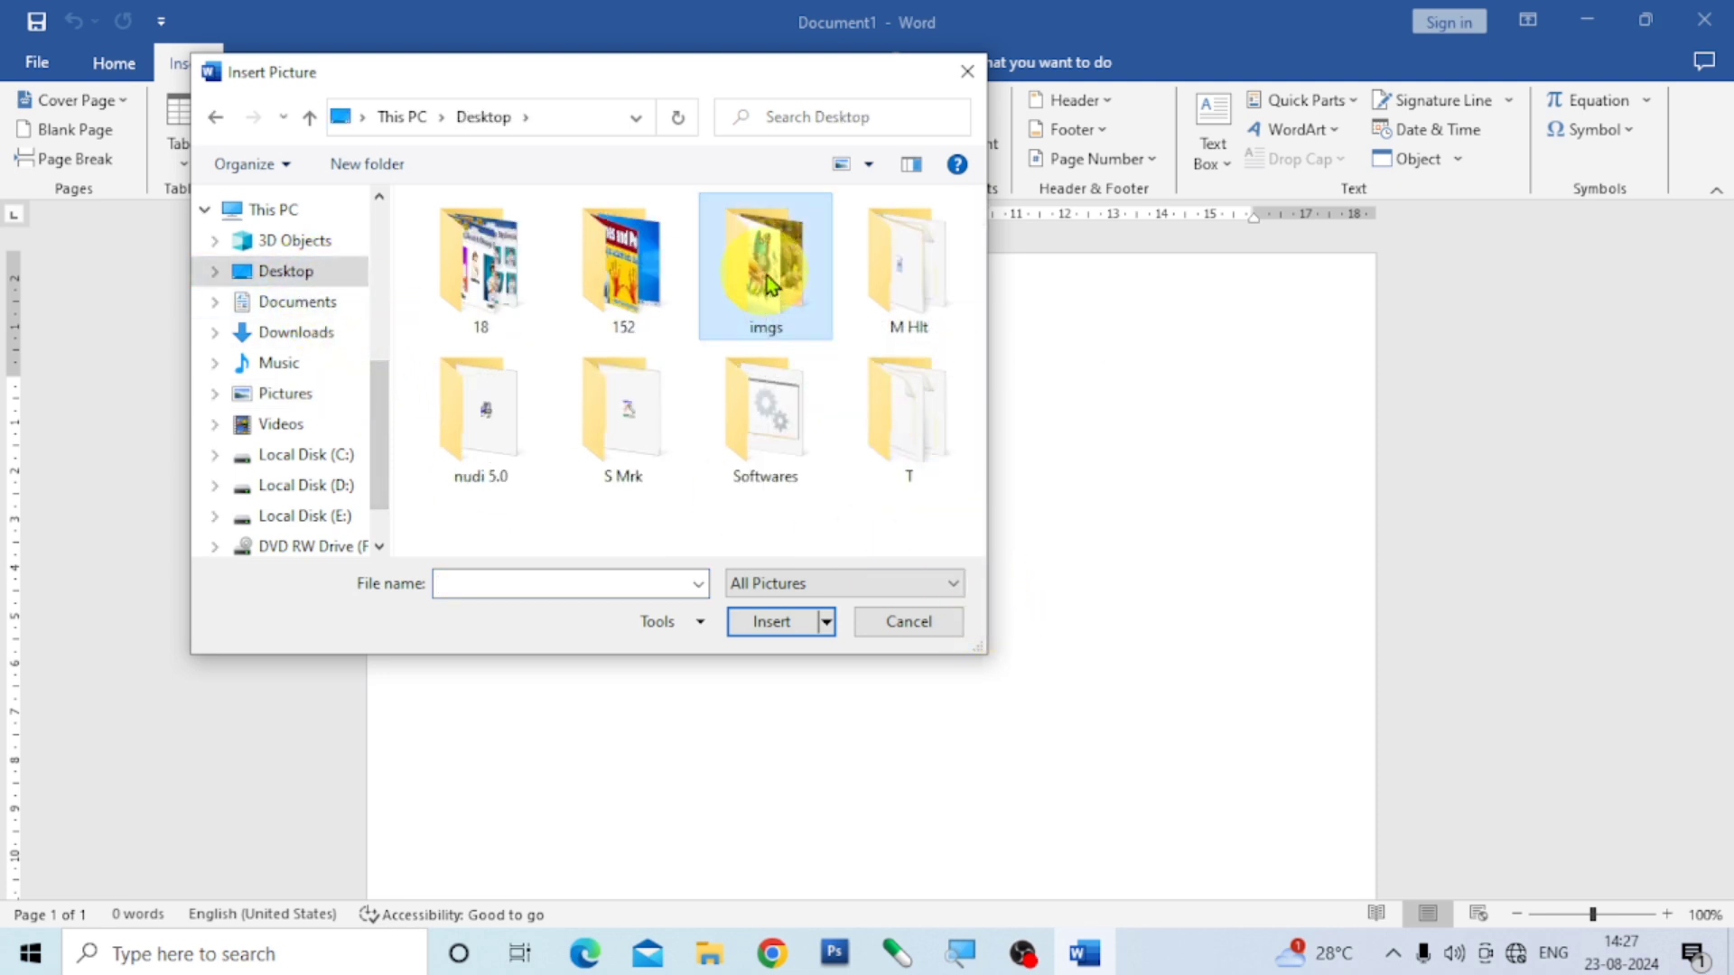
{"action": "left_click", "coordinate": [777, 625]}
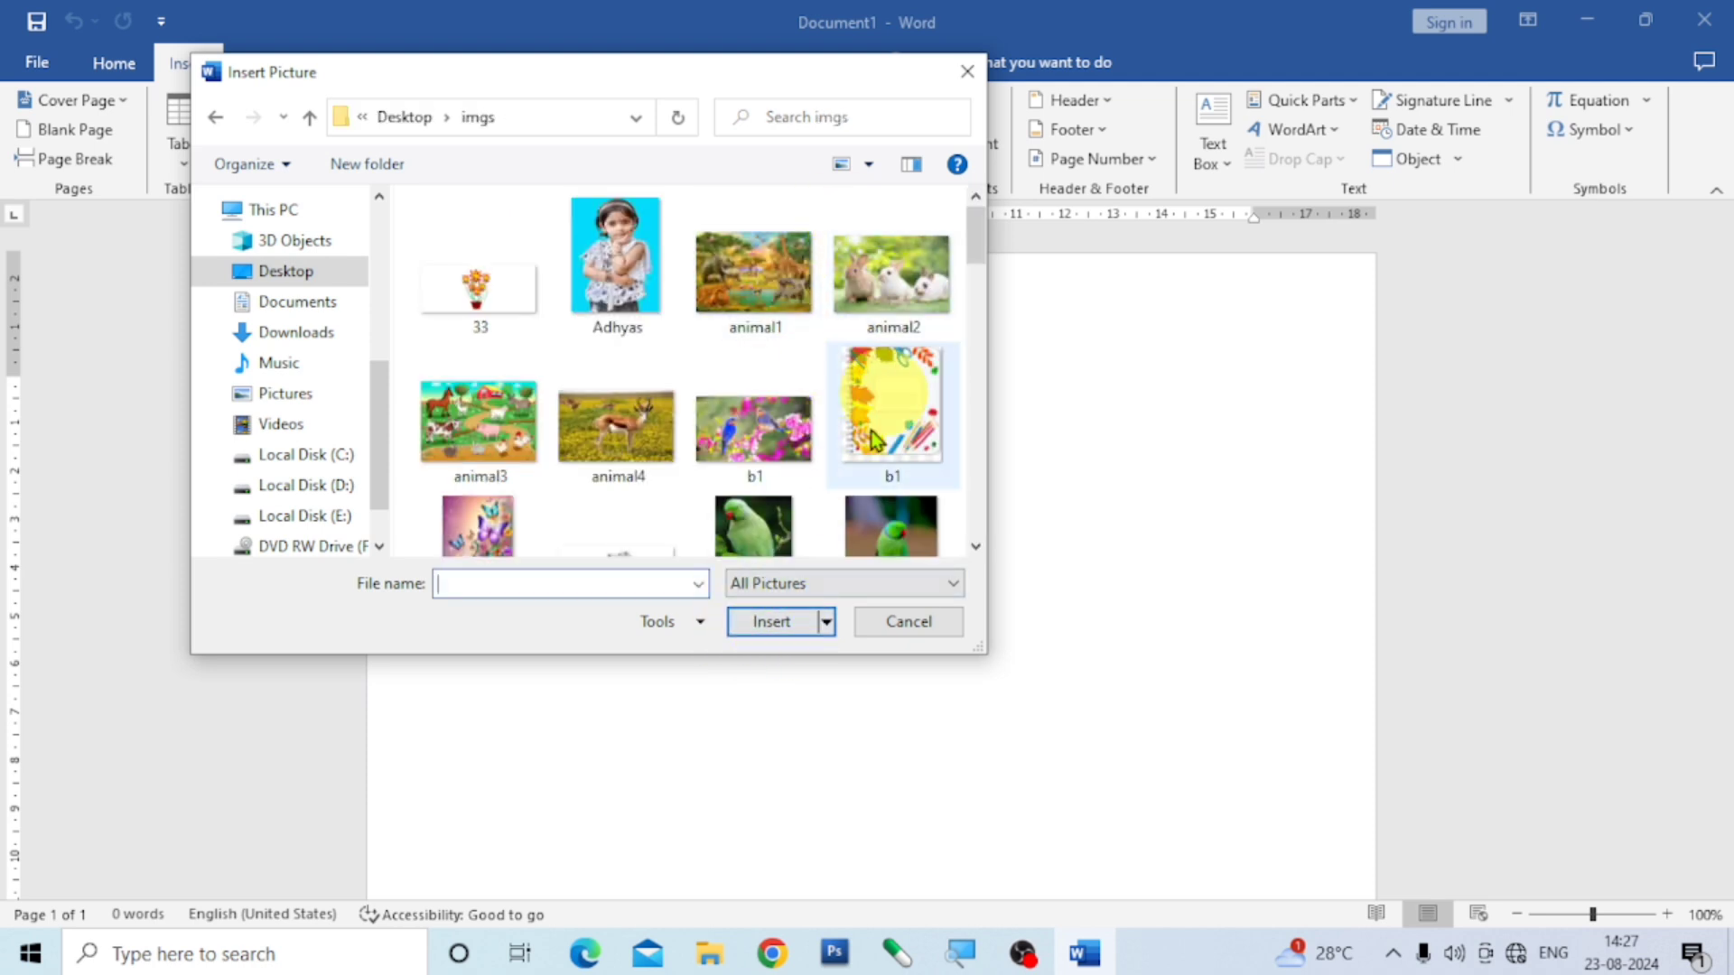
{"action": "scroll", "coordinate": [771, 379], "scroll_direction": "down", "scroll_amount": 3}
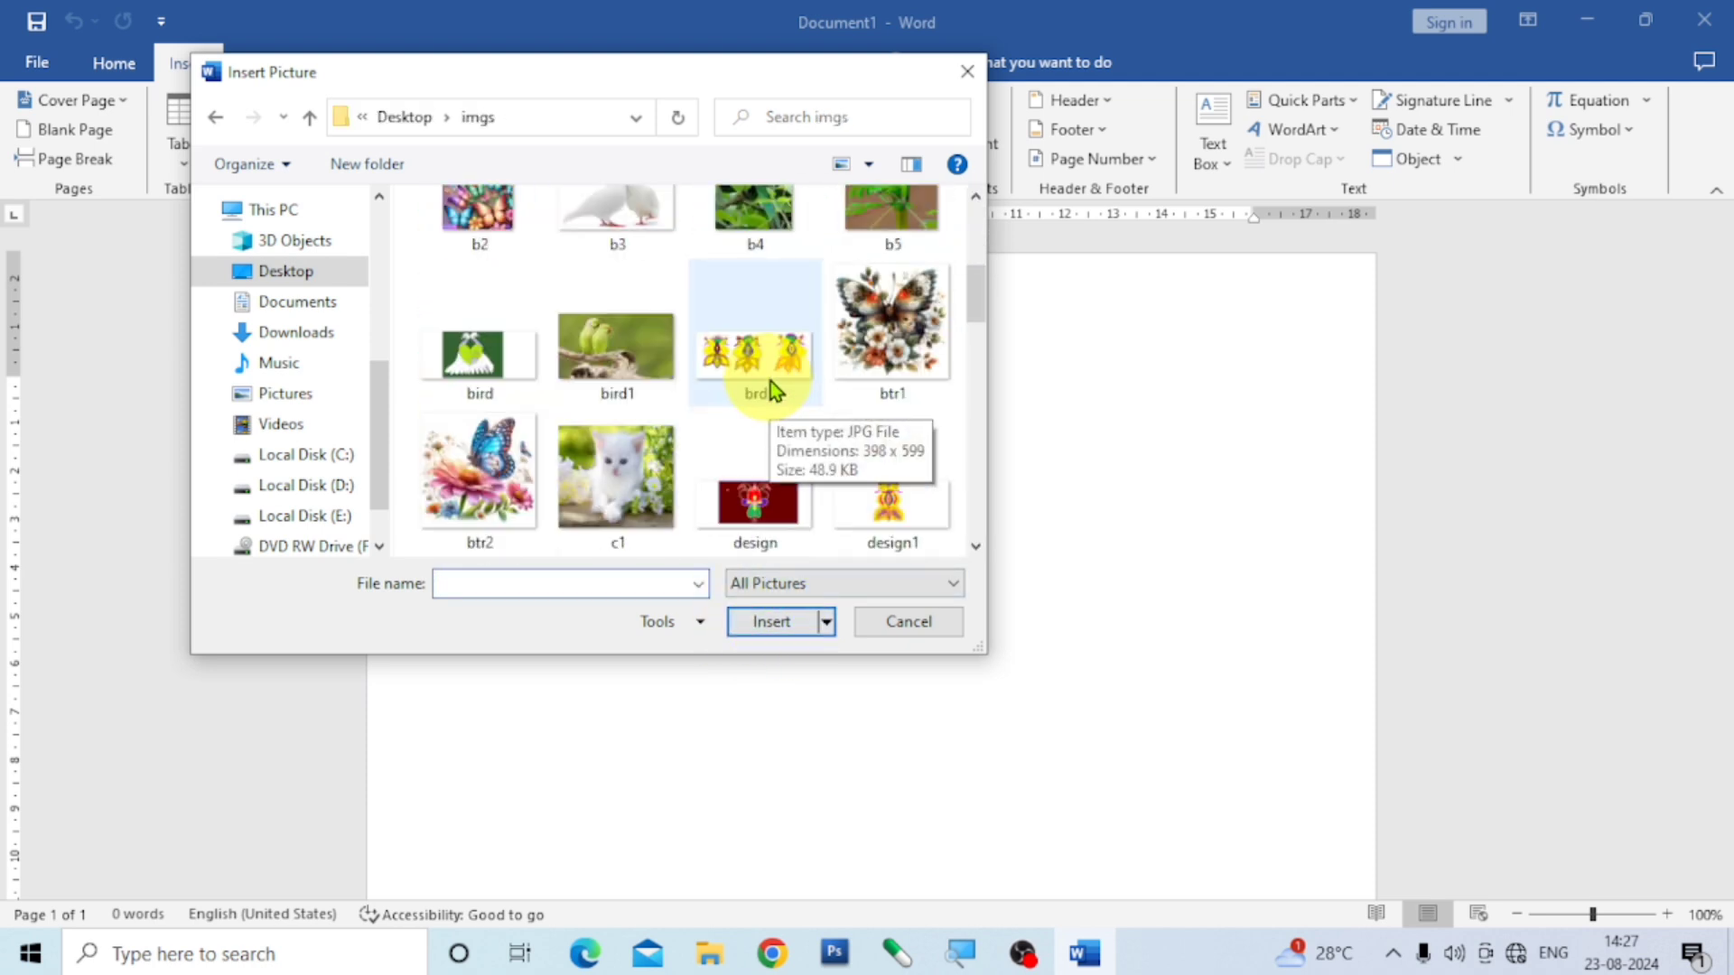
{"action": "scroll", "coordinate": [771, 381], "scroll_direction": "down", "scroll_amount": 3}
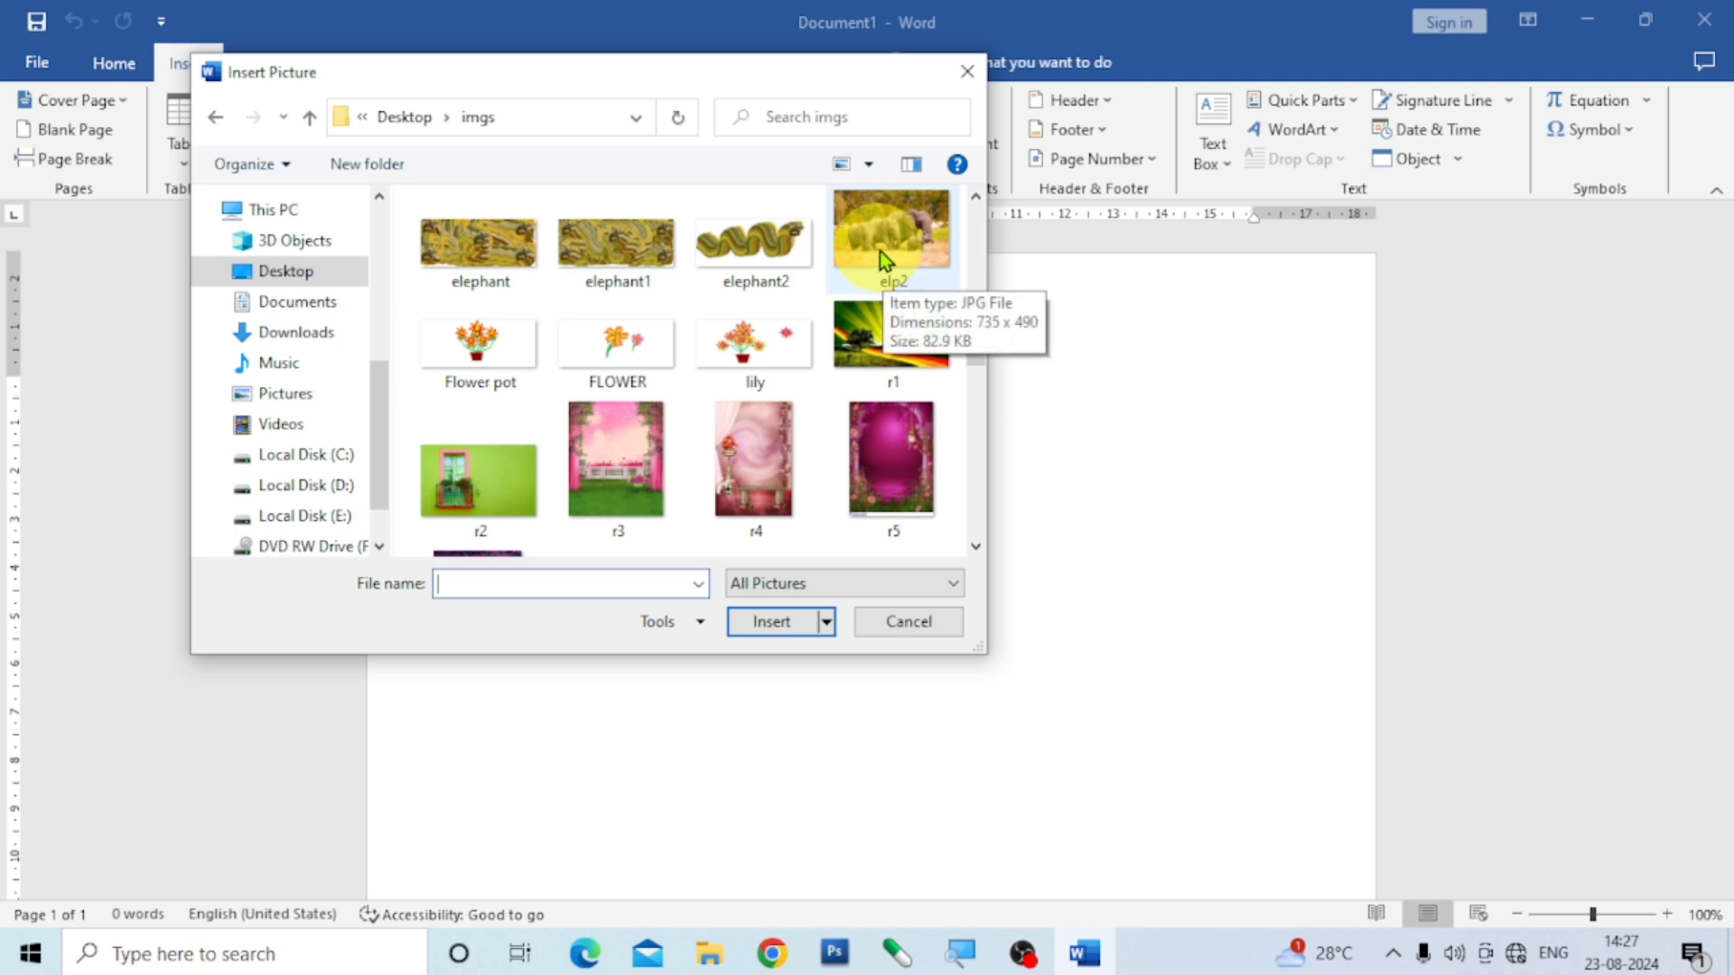
{"action": "left_click", "coordinate": [882, 254]}
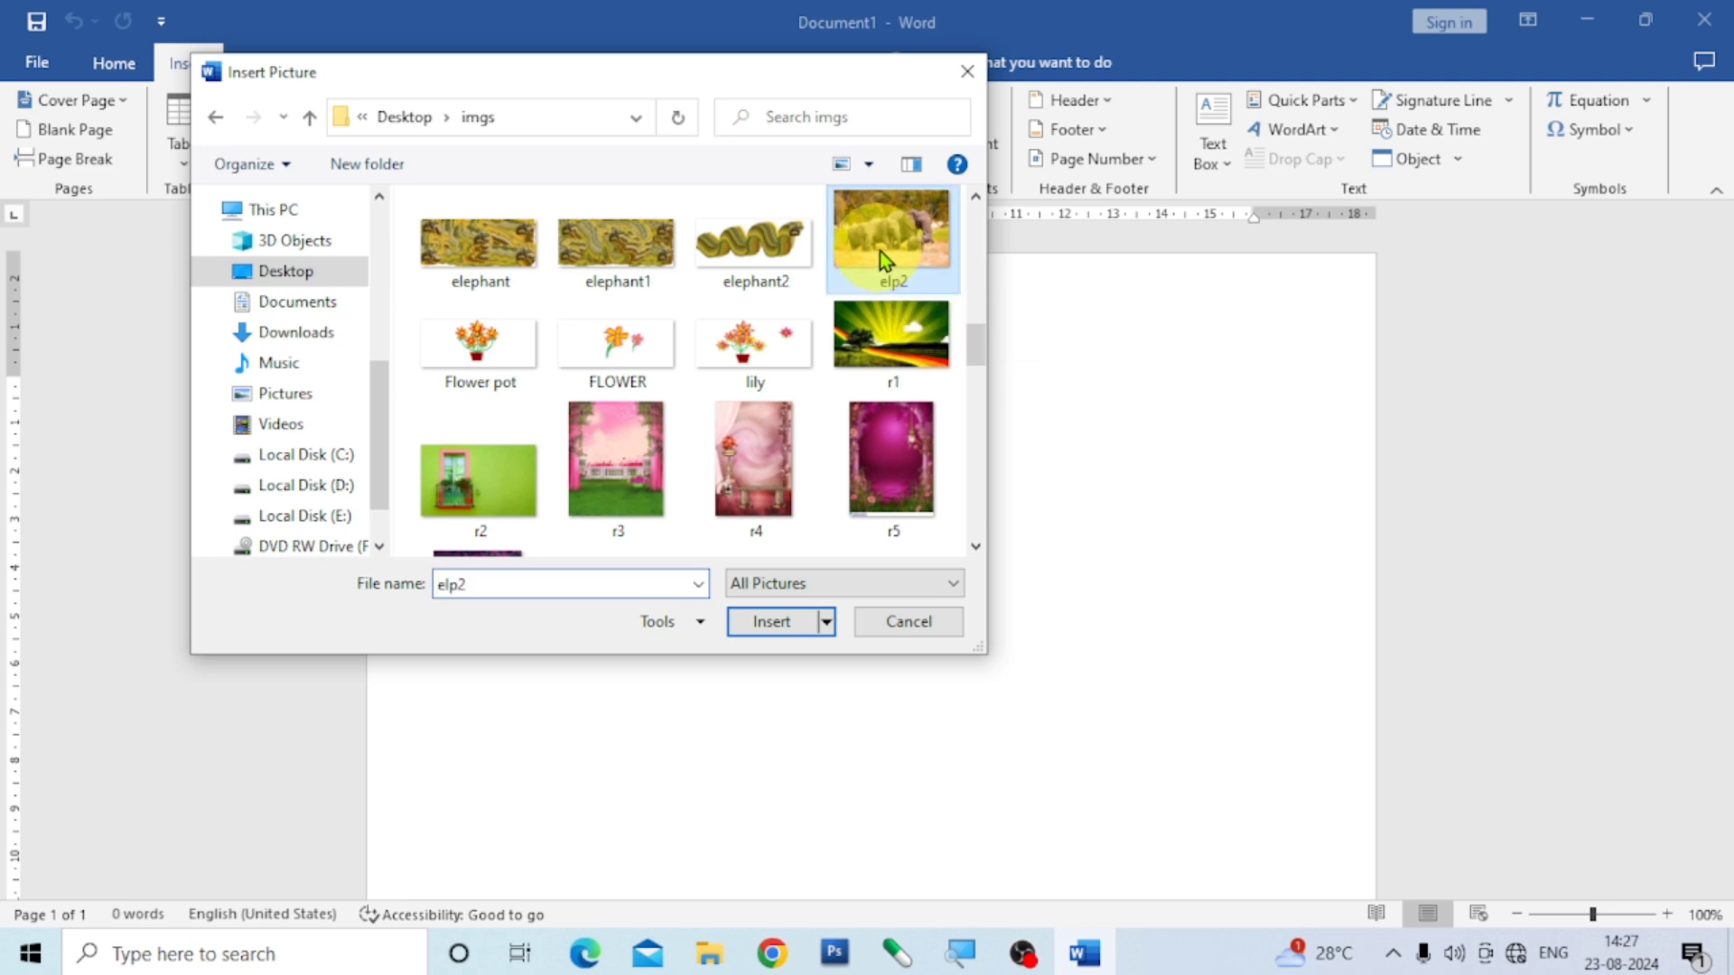
{"action": "left_click", "coordinate": [786, 623]}
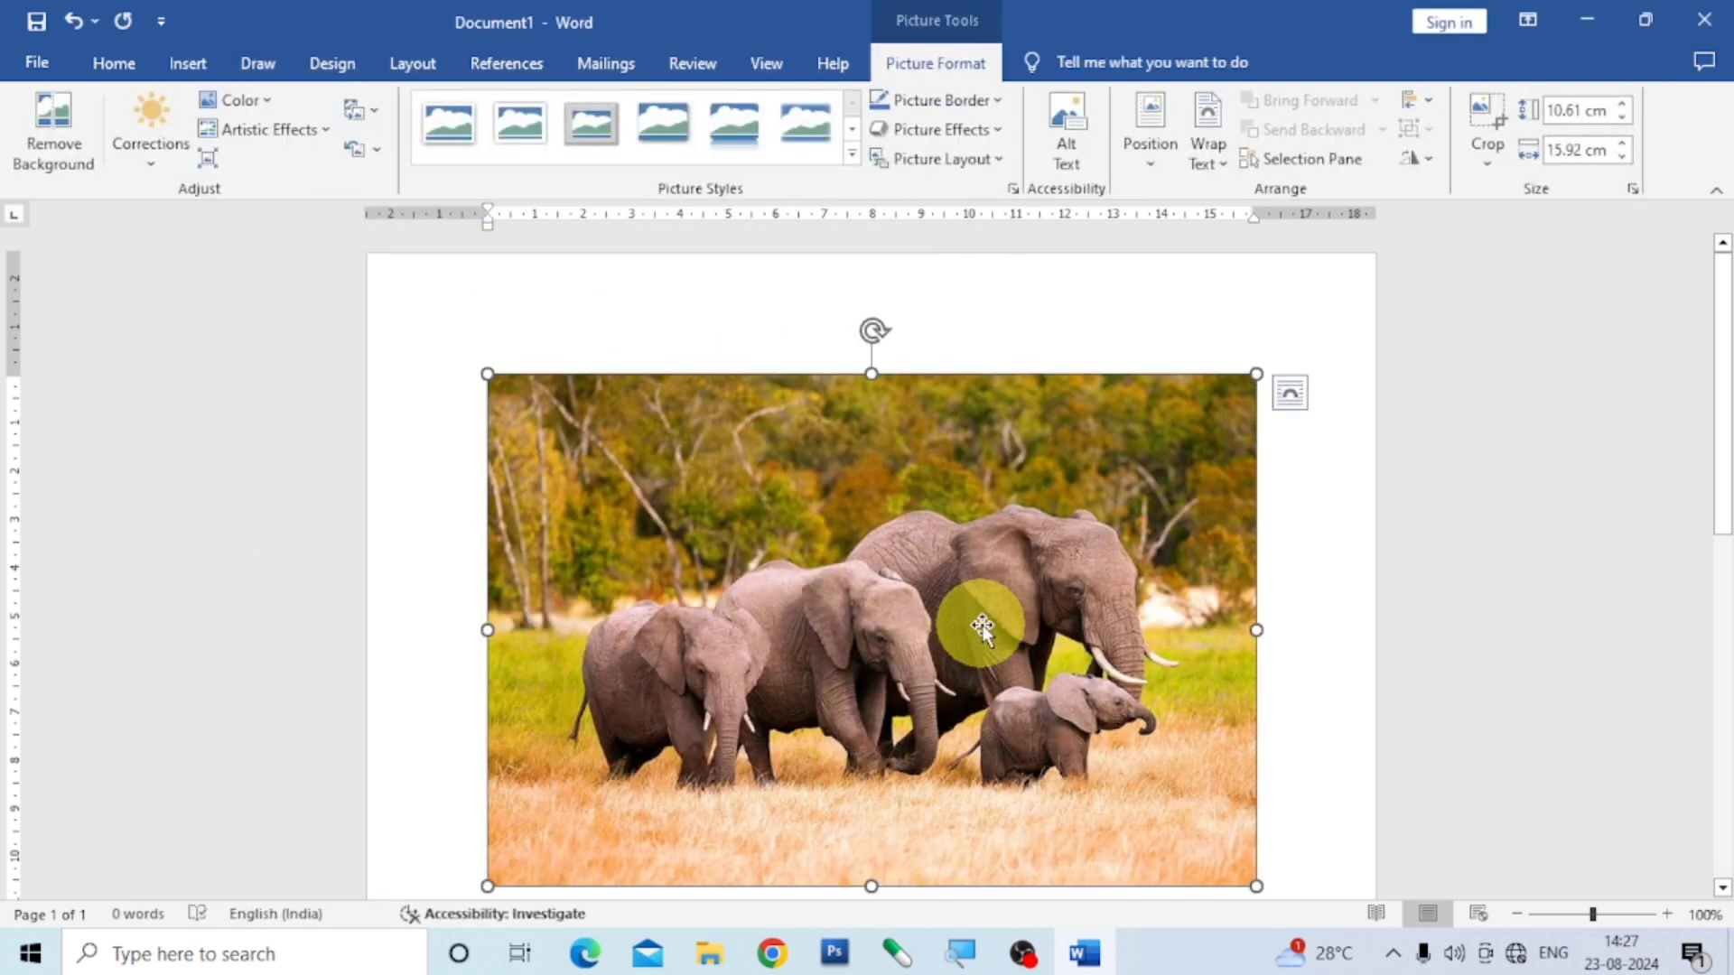
- Give the elephant picture a centred position with text wrapping, shrink it to about 7.6 × 11.3 cm and place it toward the page's upper right
{"action": "left_click", "coordinate": [1150, 167]}
{"action": "left_click", "coordinate": [1215, 414]}
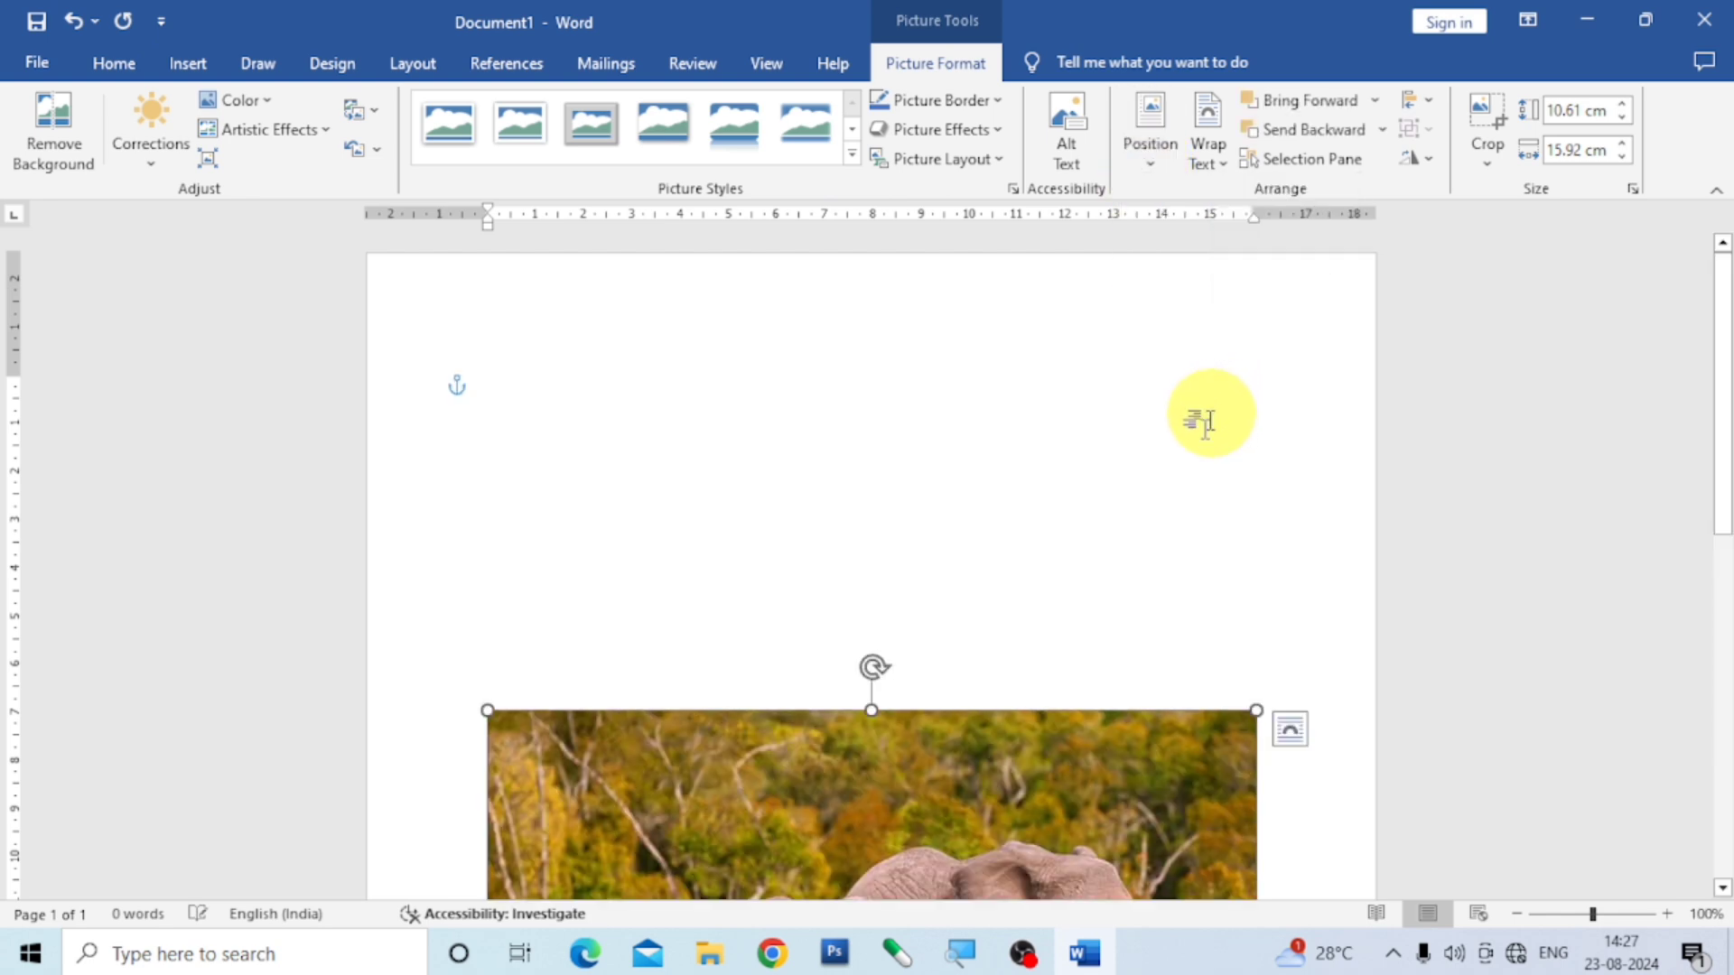
{"action": "left_click_drag", "start_coordinate": [964, 770], "coordinate": [953, 390]}
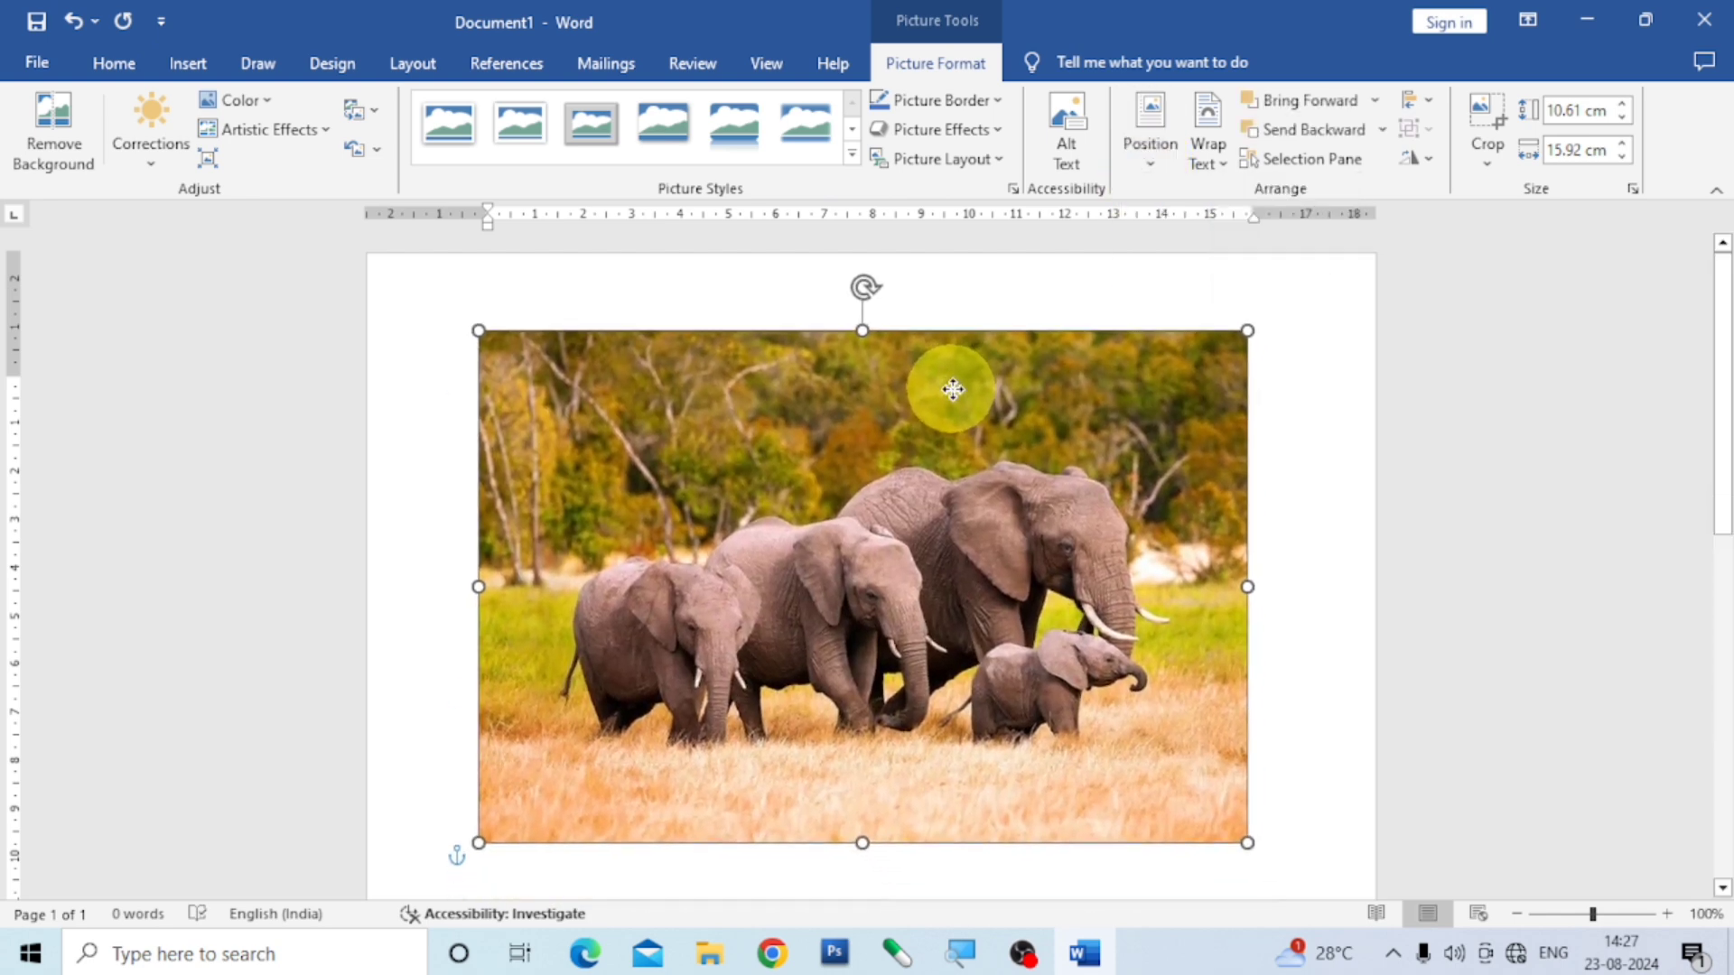
{"action": "left_click_drag", "start_coordinate": [1244, 842], "coordinate": [1026, 681]}
{"action": "left_click_drag", "start_coordinate": [844, 534], "coordinate": [1130, 618]}
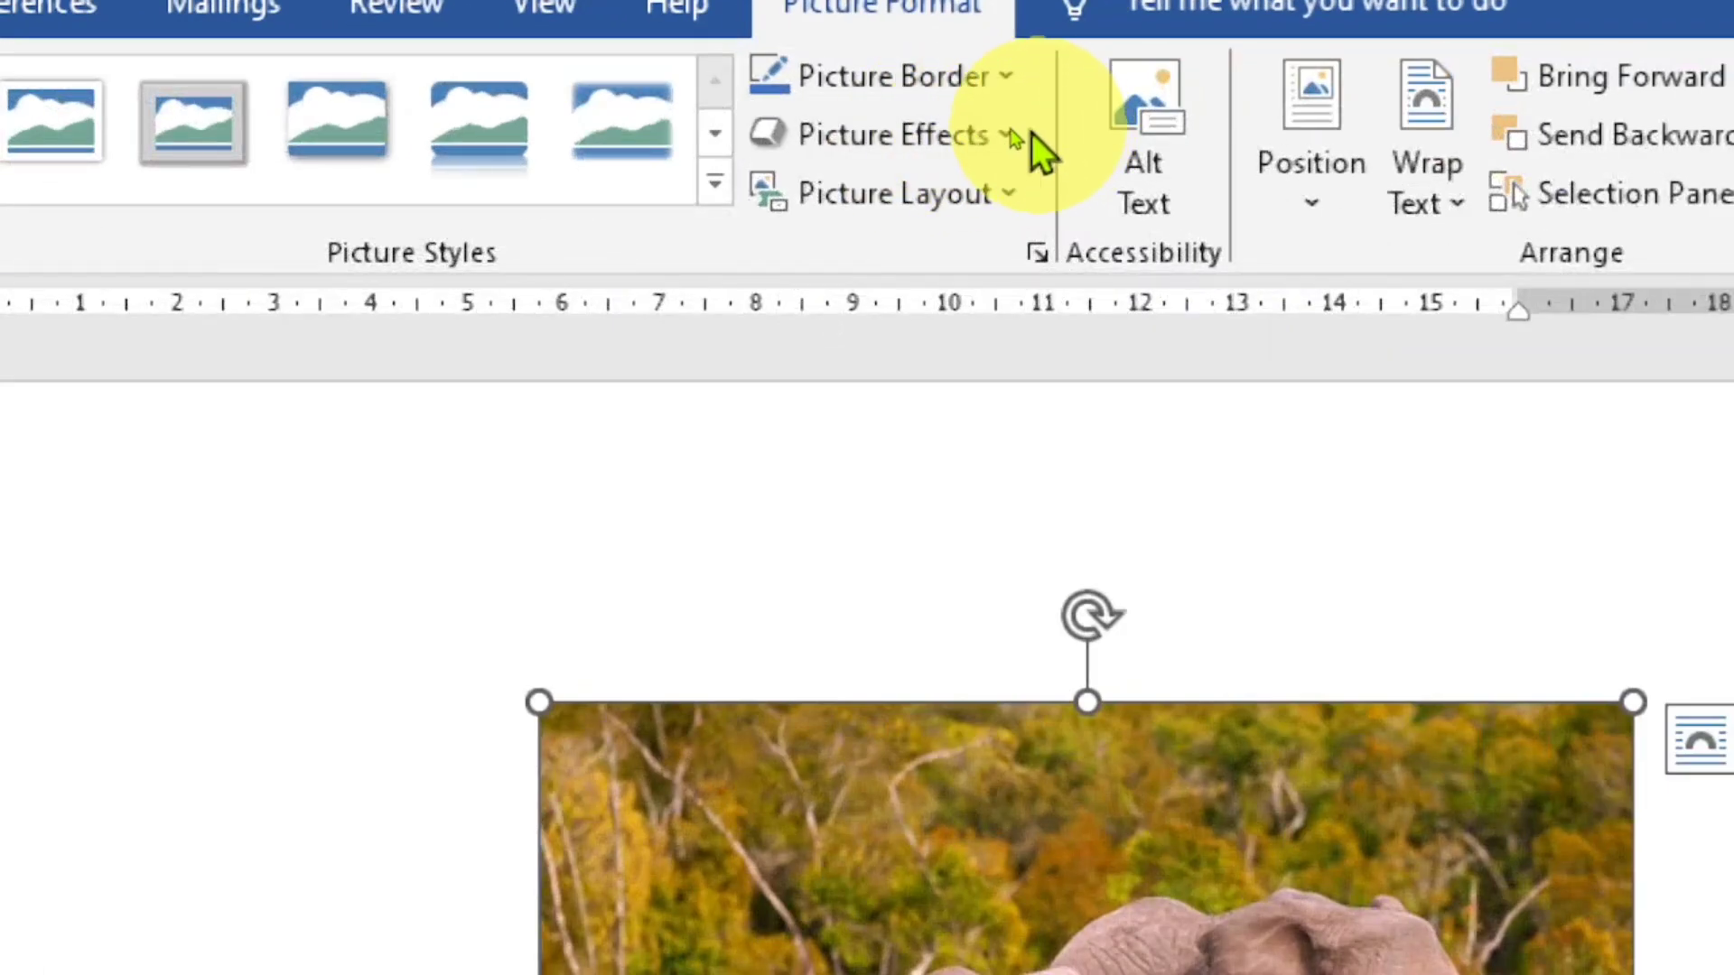
- Apply the last of the twelve preset picture effects to the elephant picture
{"action": "left_click", "coordinate": [1016, 135]}
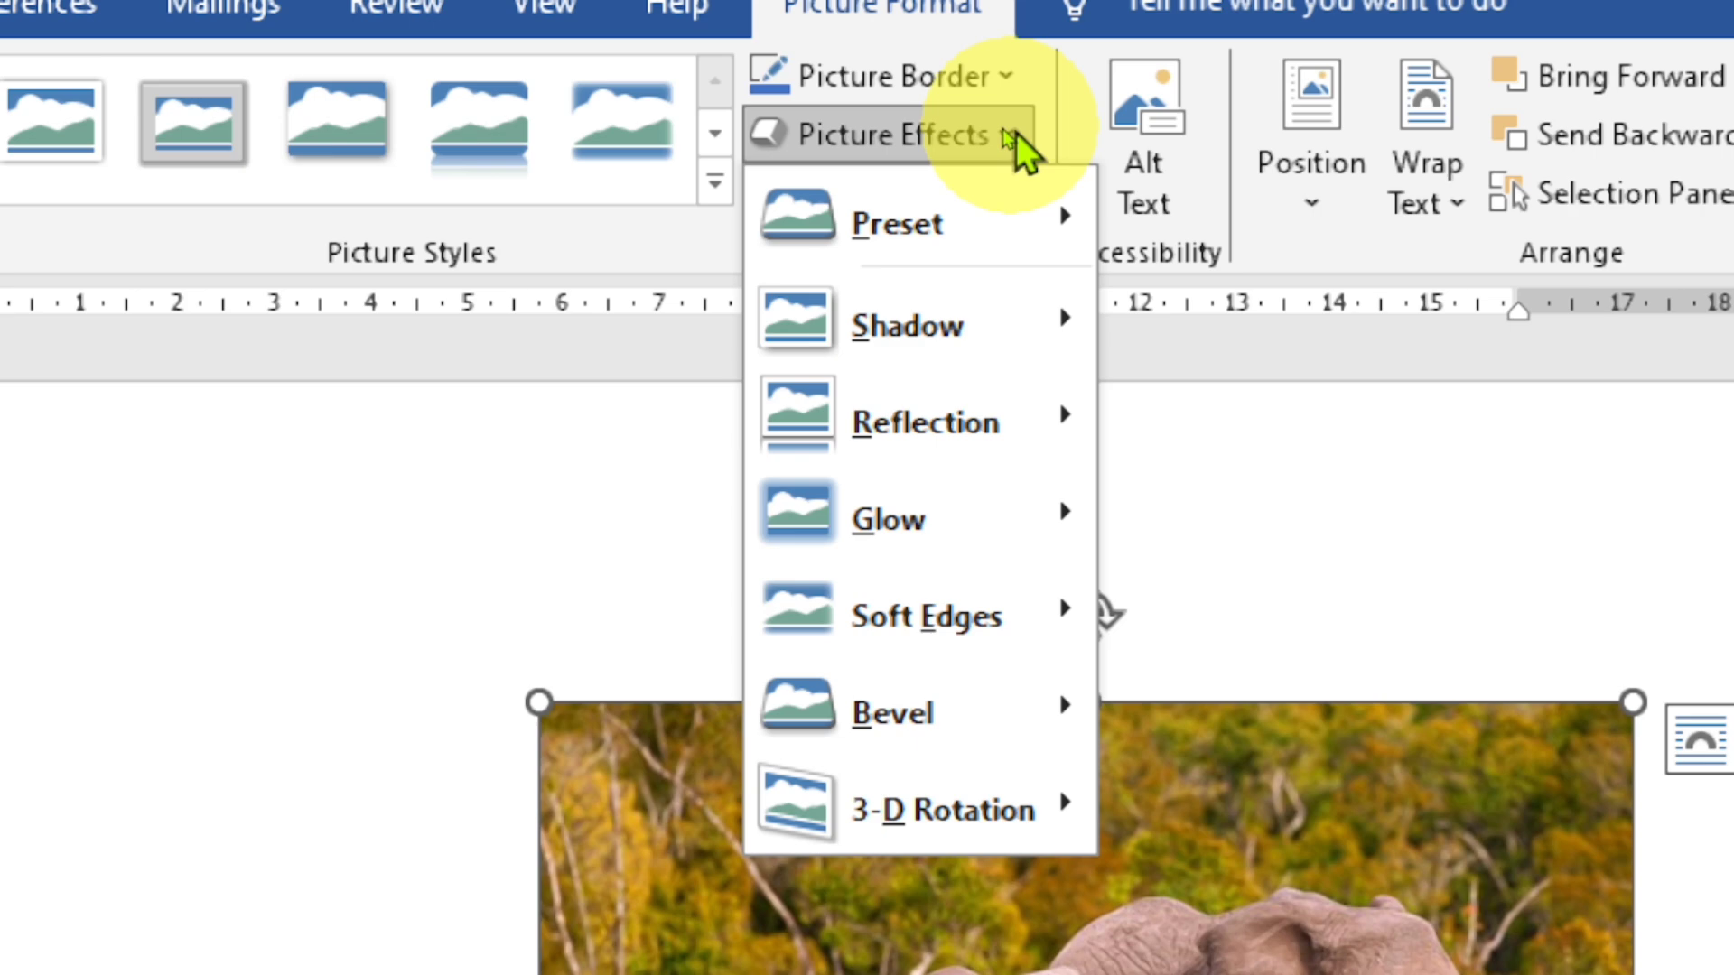
{"action": "mouse_move", "coordinate": [861, 212]}
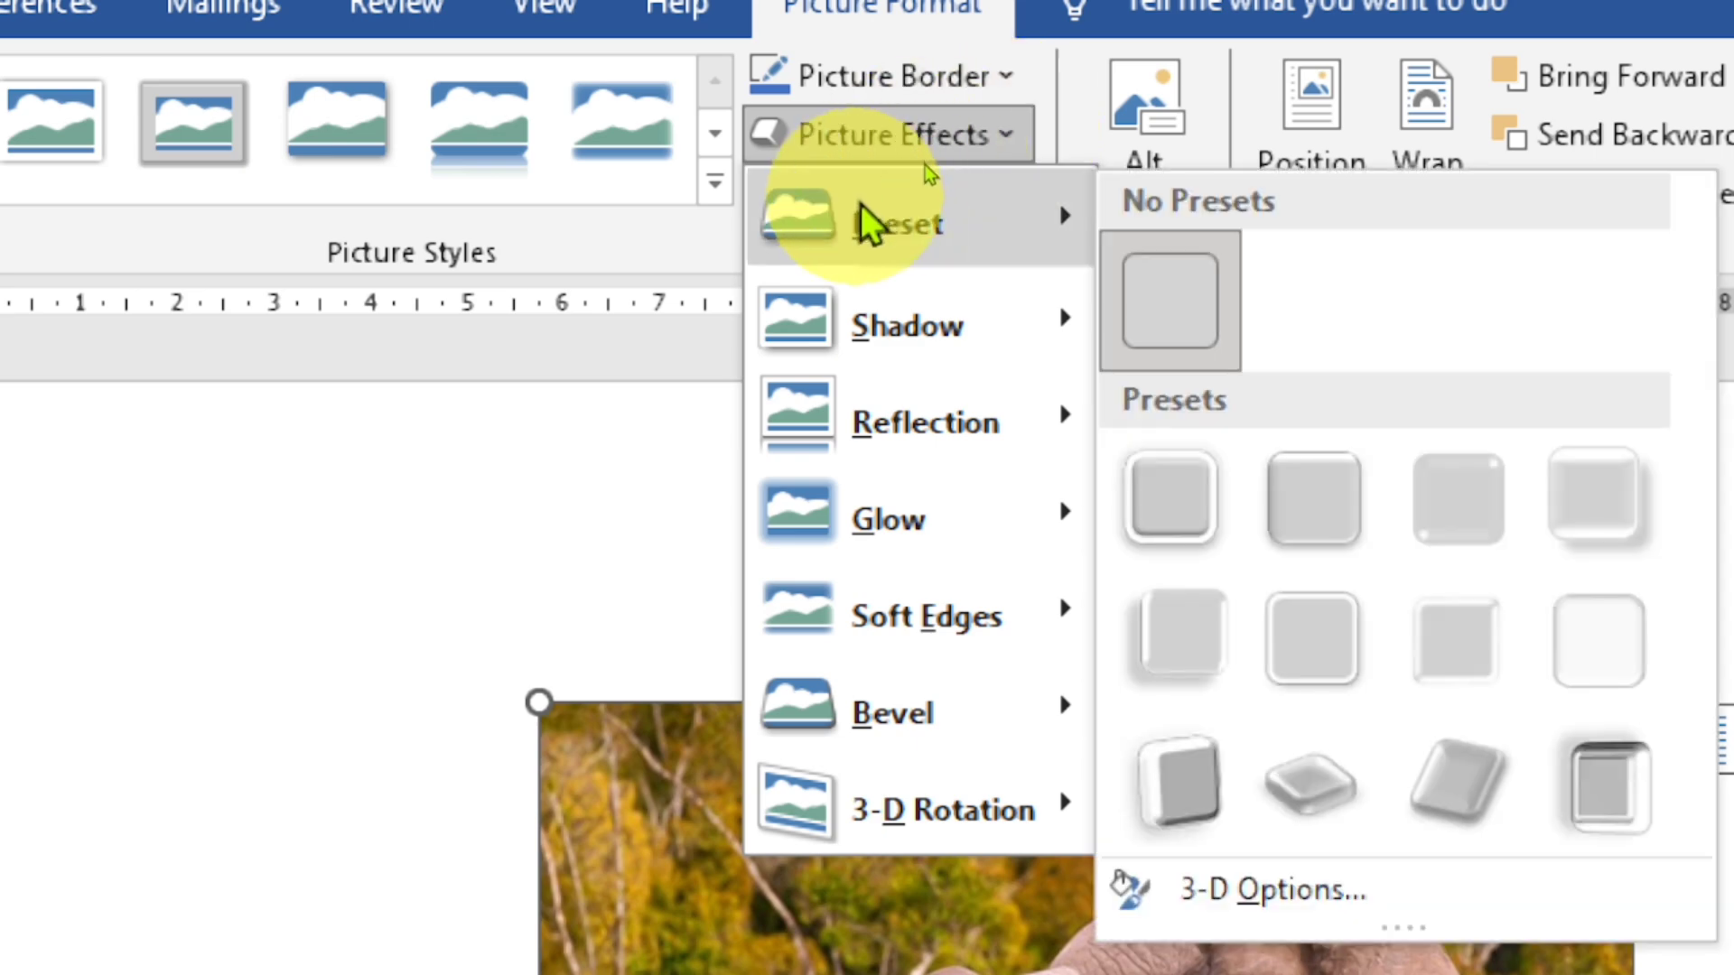
{"action": "mouse_move", "coordinate": [862, 327]}
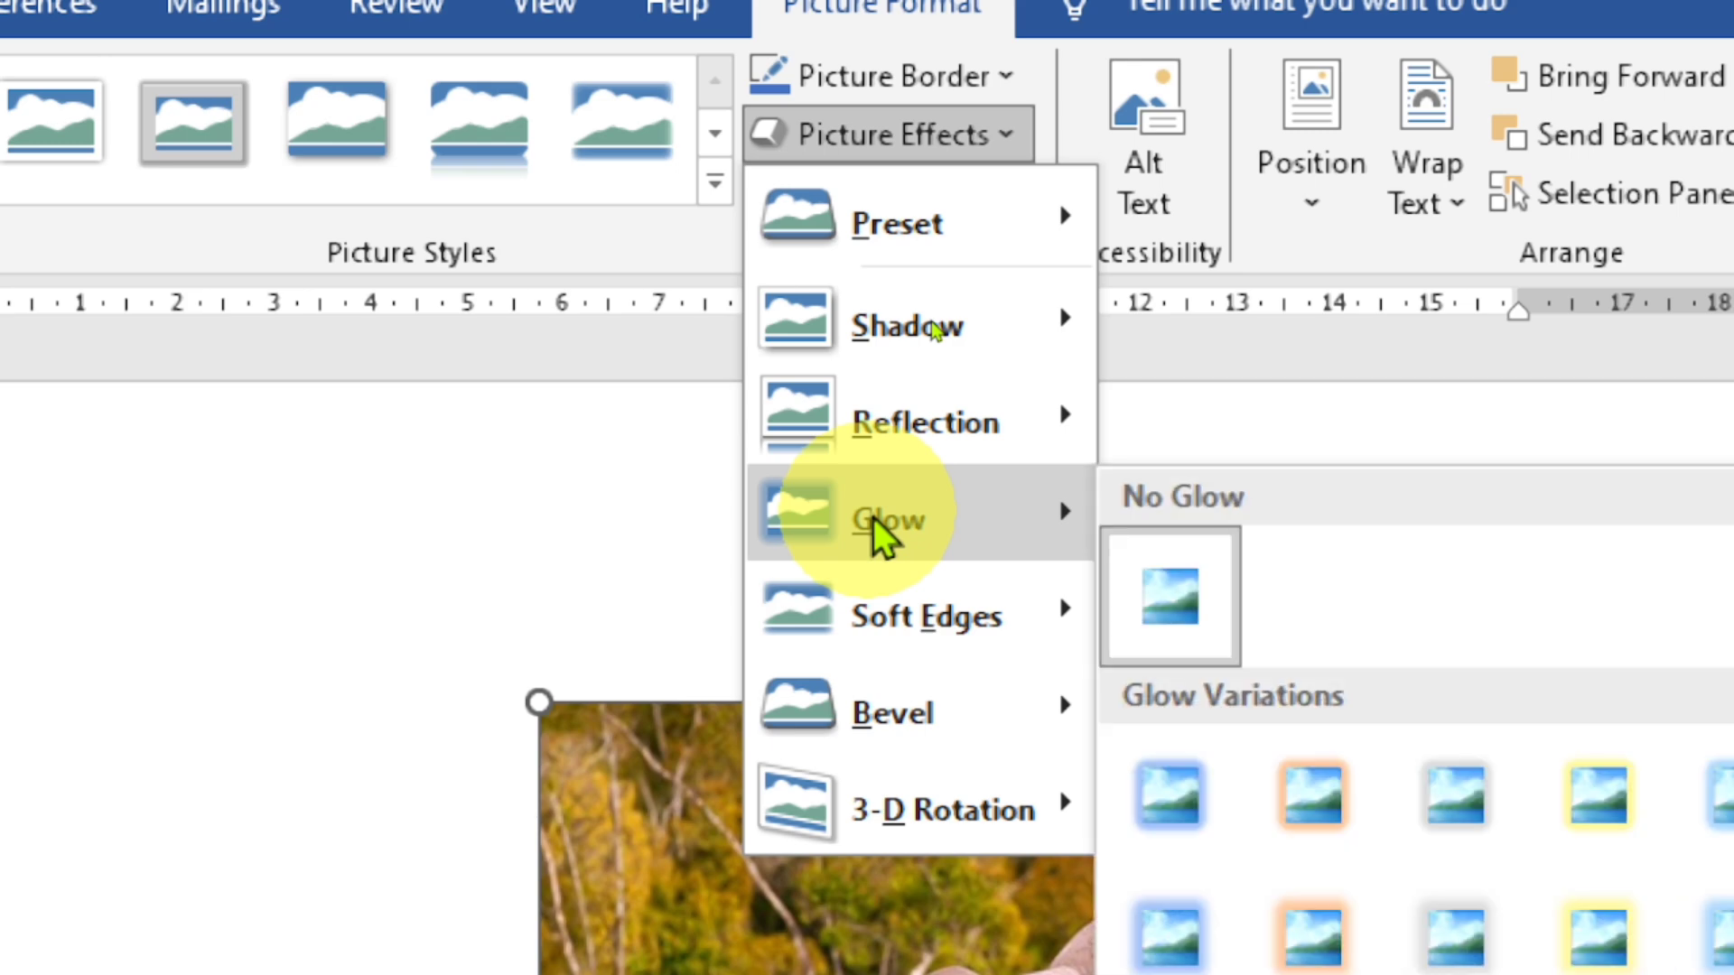
{"action": "mouse_move", "coordinate": [885, 632]}
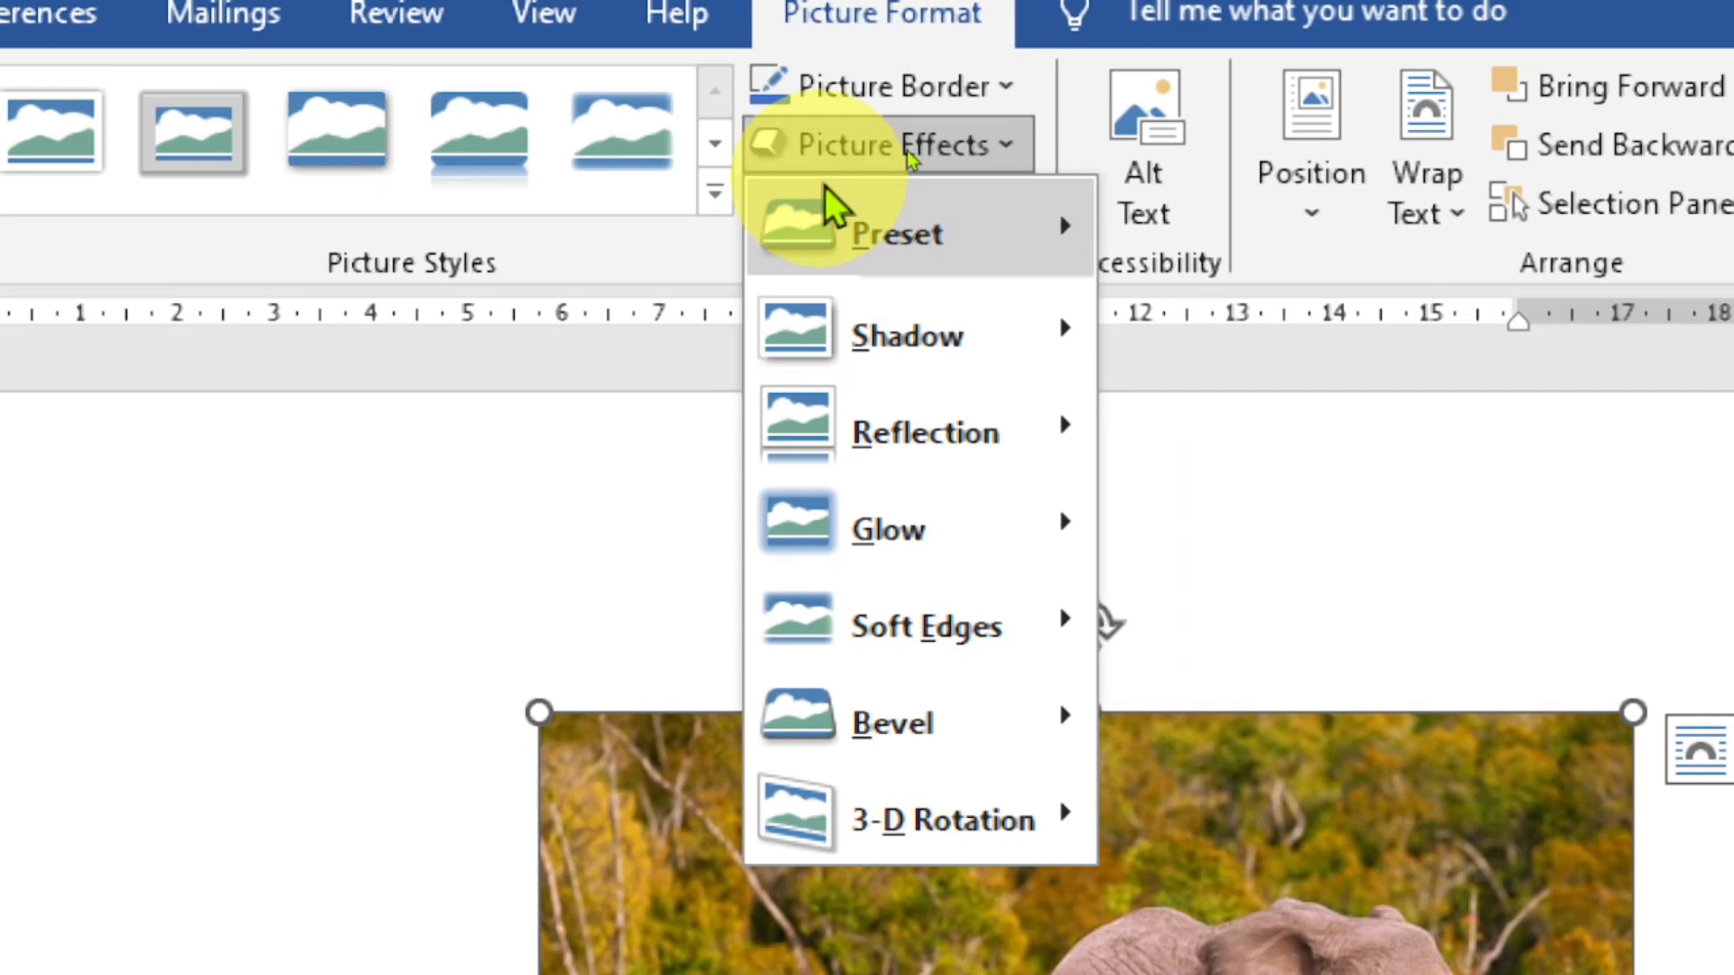
{"action": "mouse_move", "coordinate": [865, 242]}
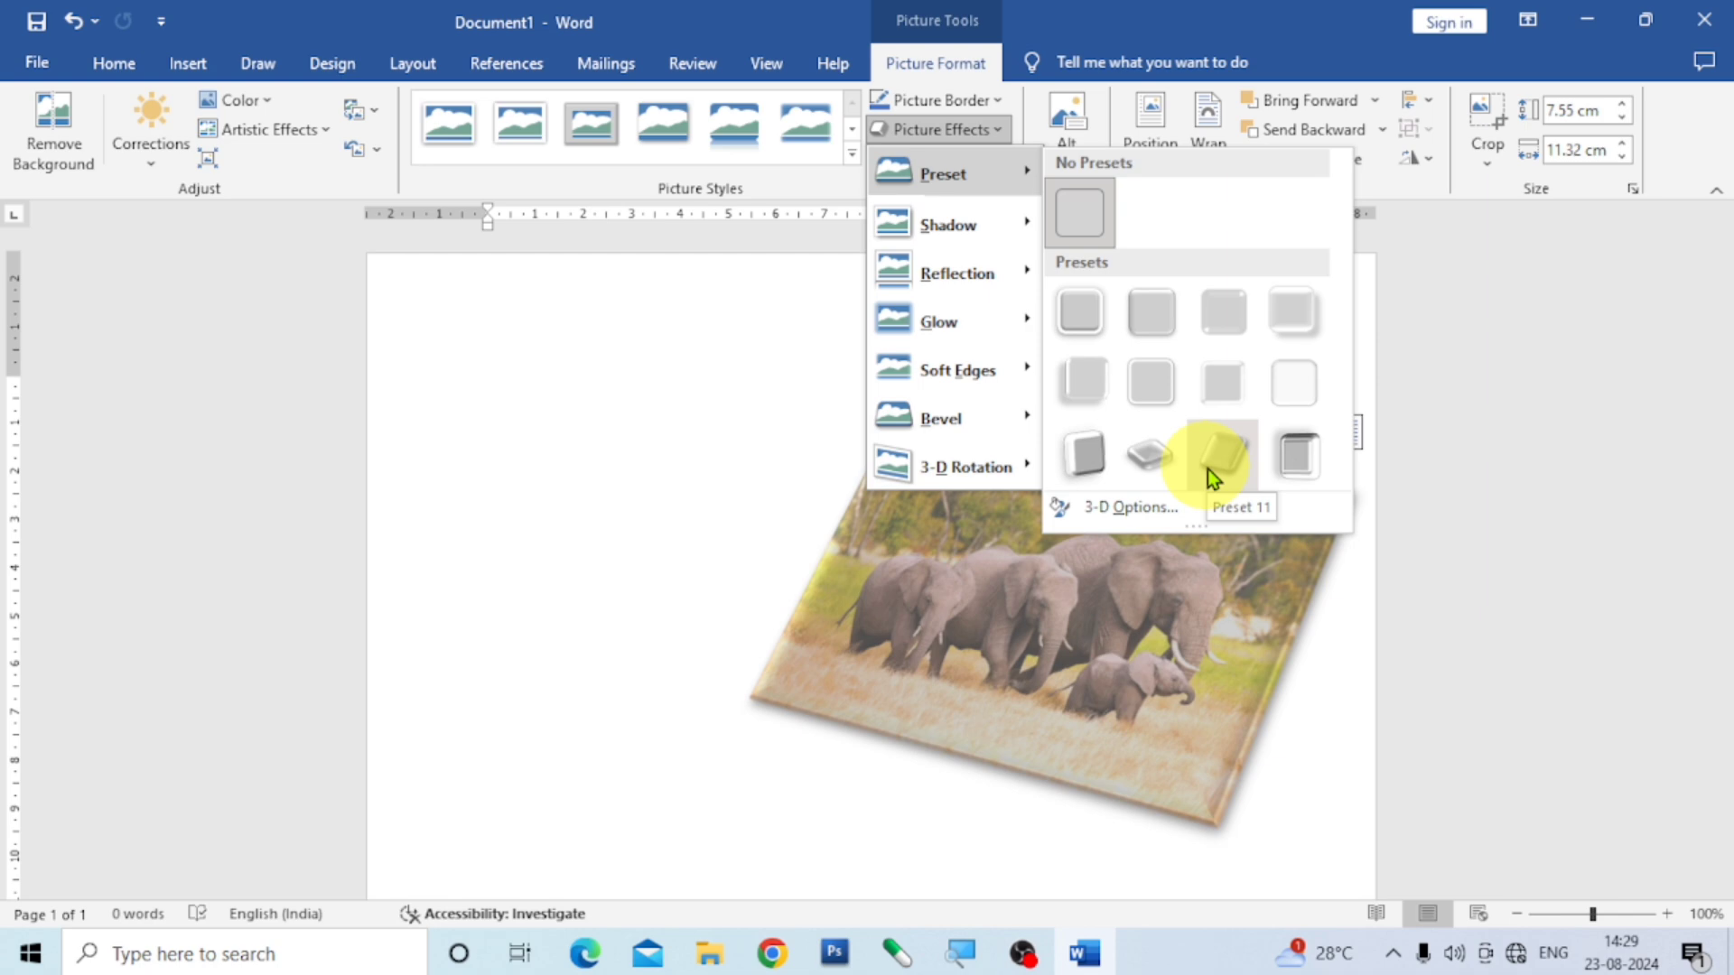
{"action": "left_click", "coordinate": [1293, 458]}
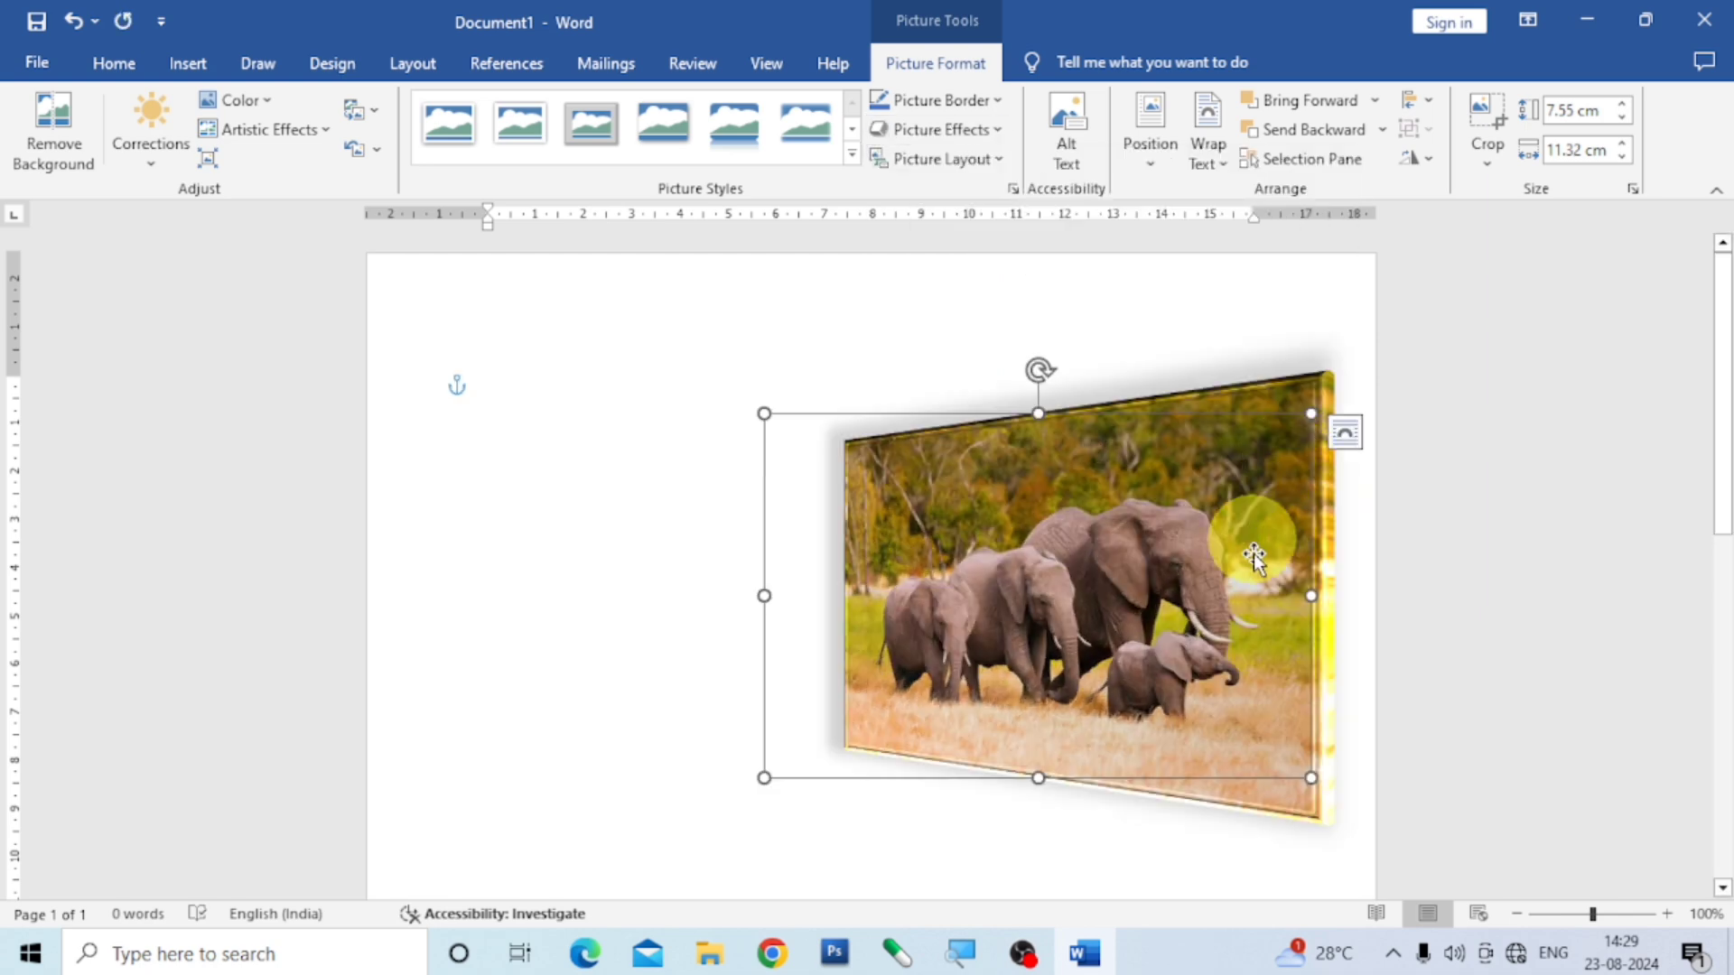
- Shrink the elephant picture to about 5 × 7.5 cm, place it in the page's upper-right corner and deselect it
{"action": "left_click_drag", "start_coordinate": [1217, 584], "coordinate": [1147, 528]}
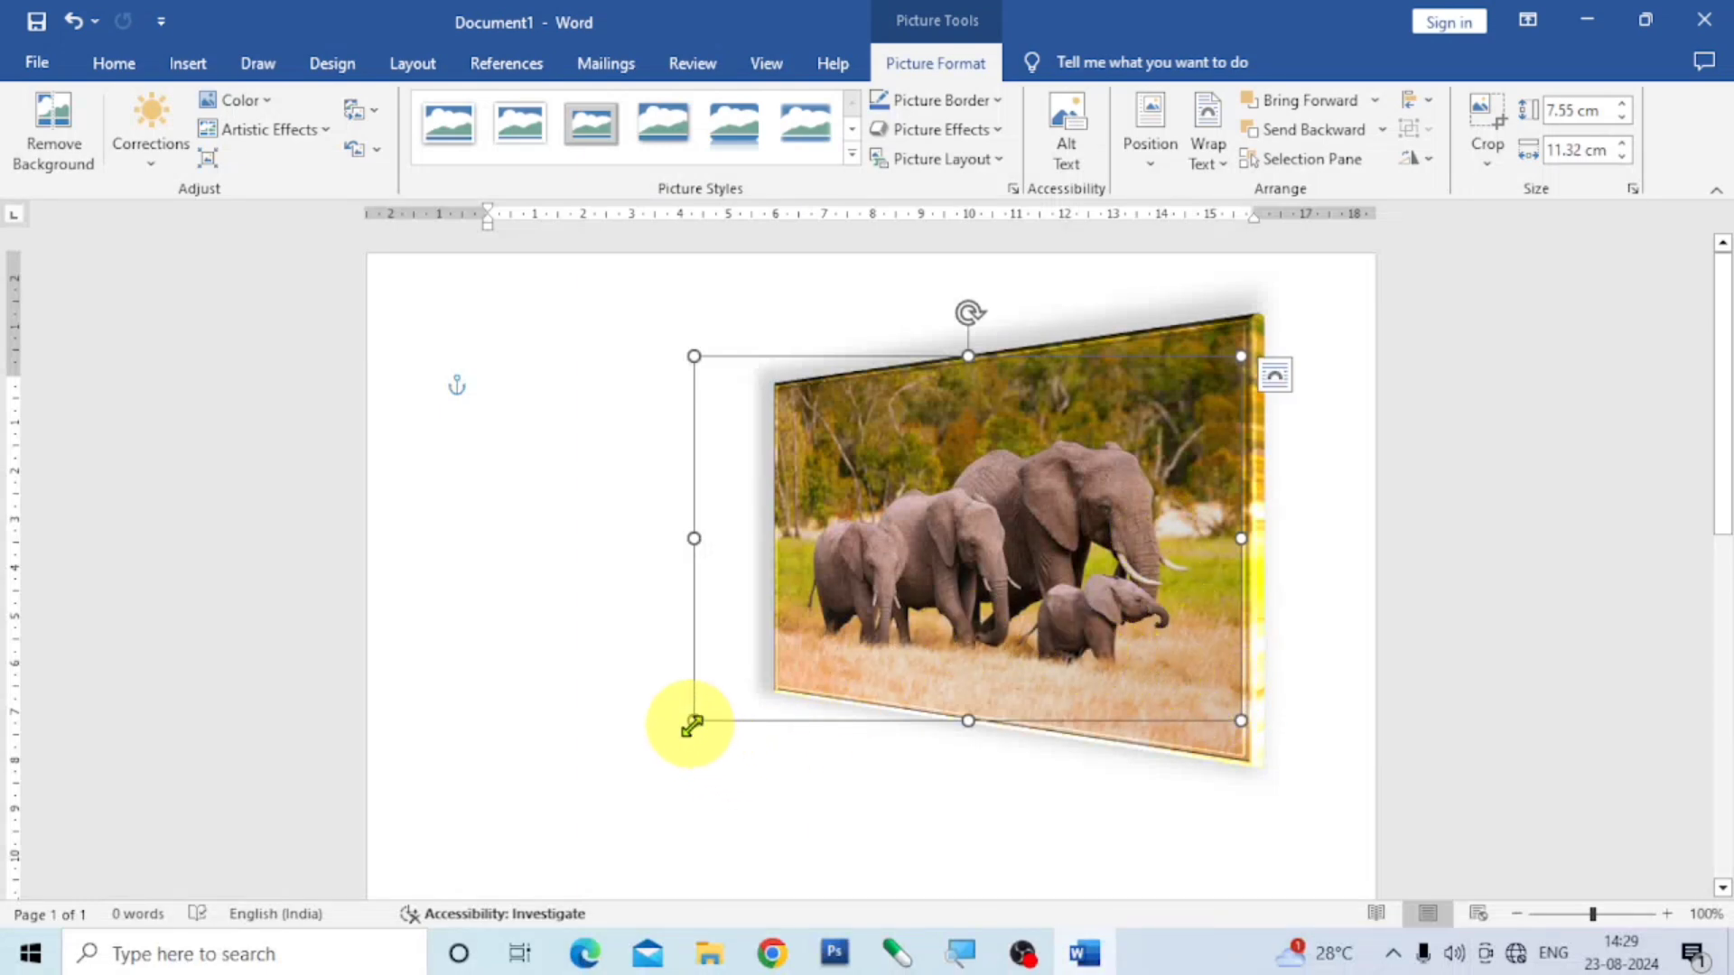
{"action": "left_click_drag", "start_coordinate": [692, 725], "coordinate": [913, 600]}
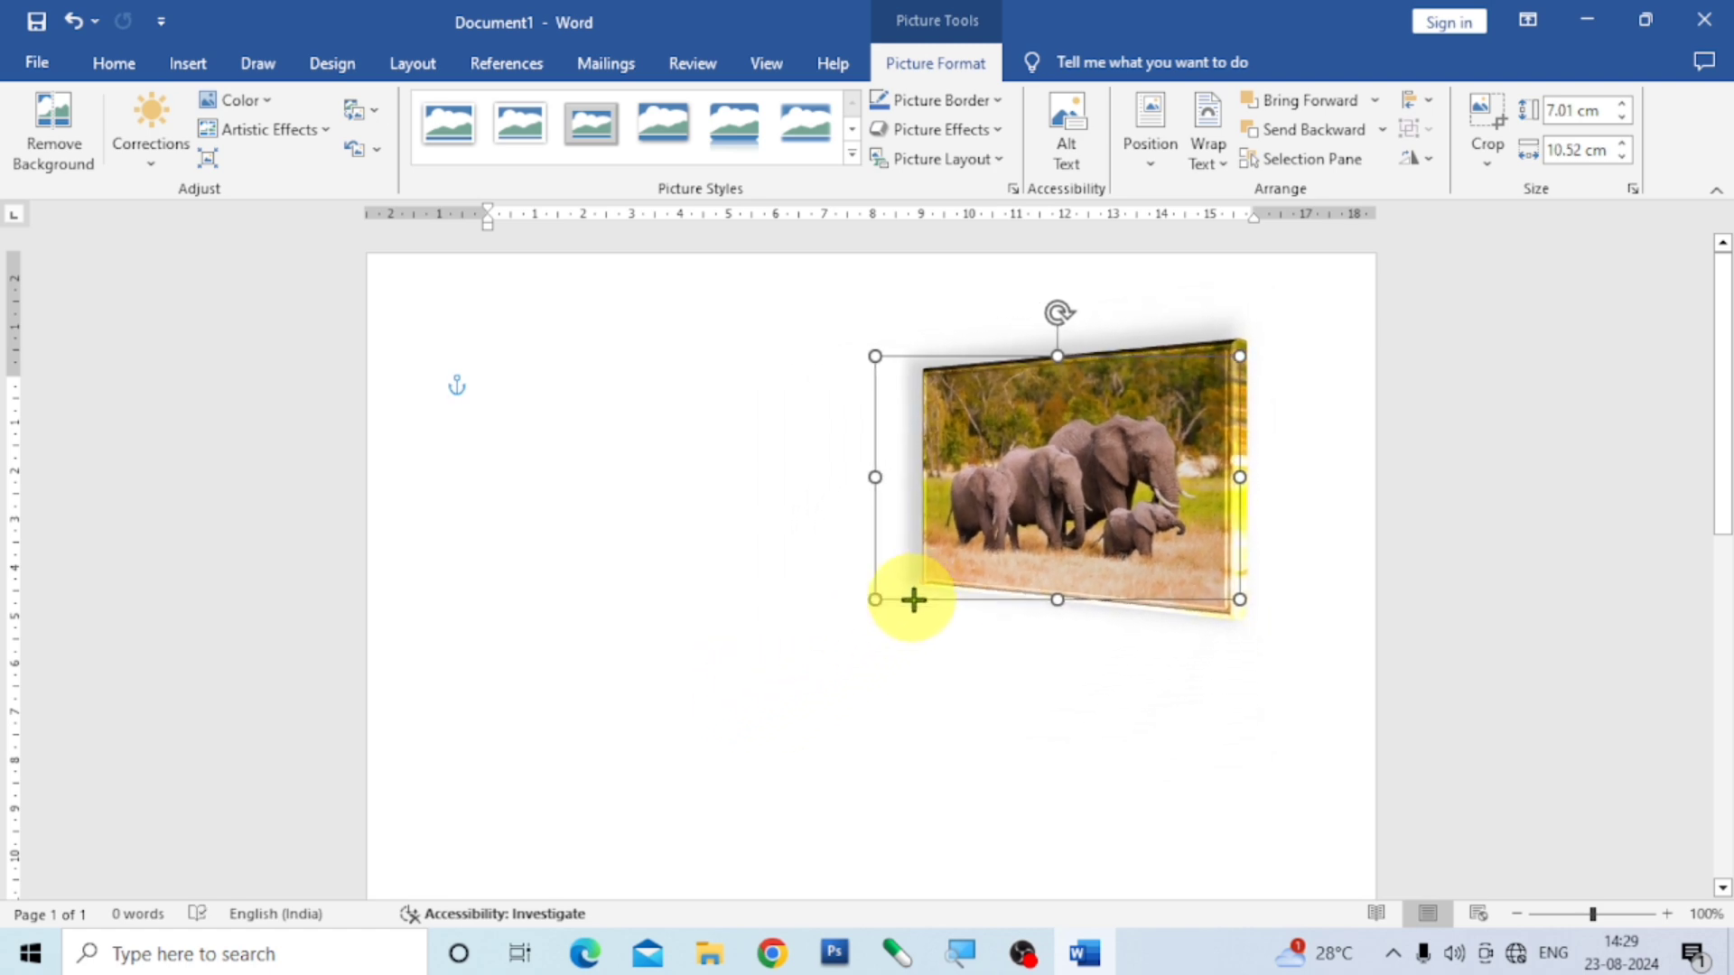
{"action": "left_click_drag", "start_coordinate": [1119, 565], "coordinate": [1158, 502]}
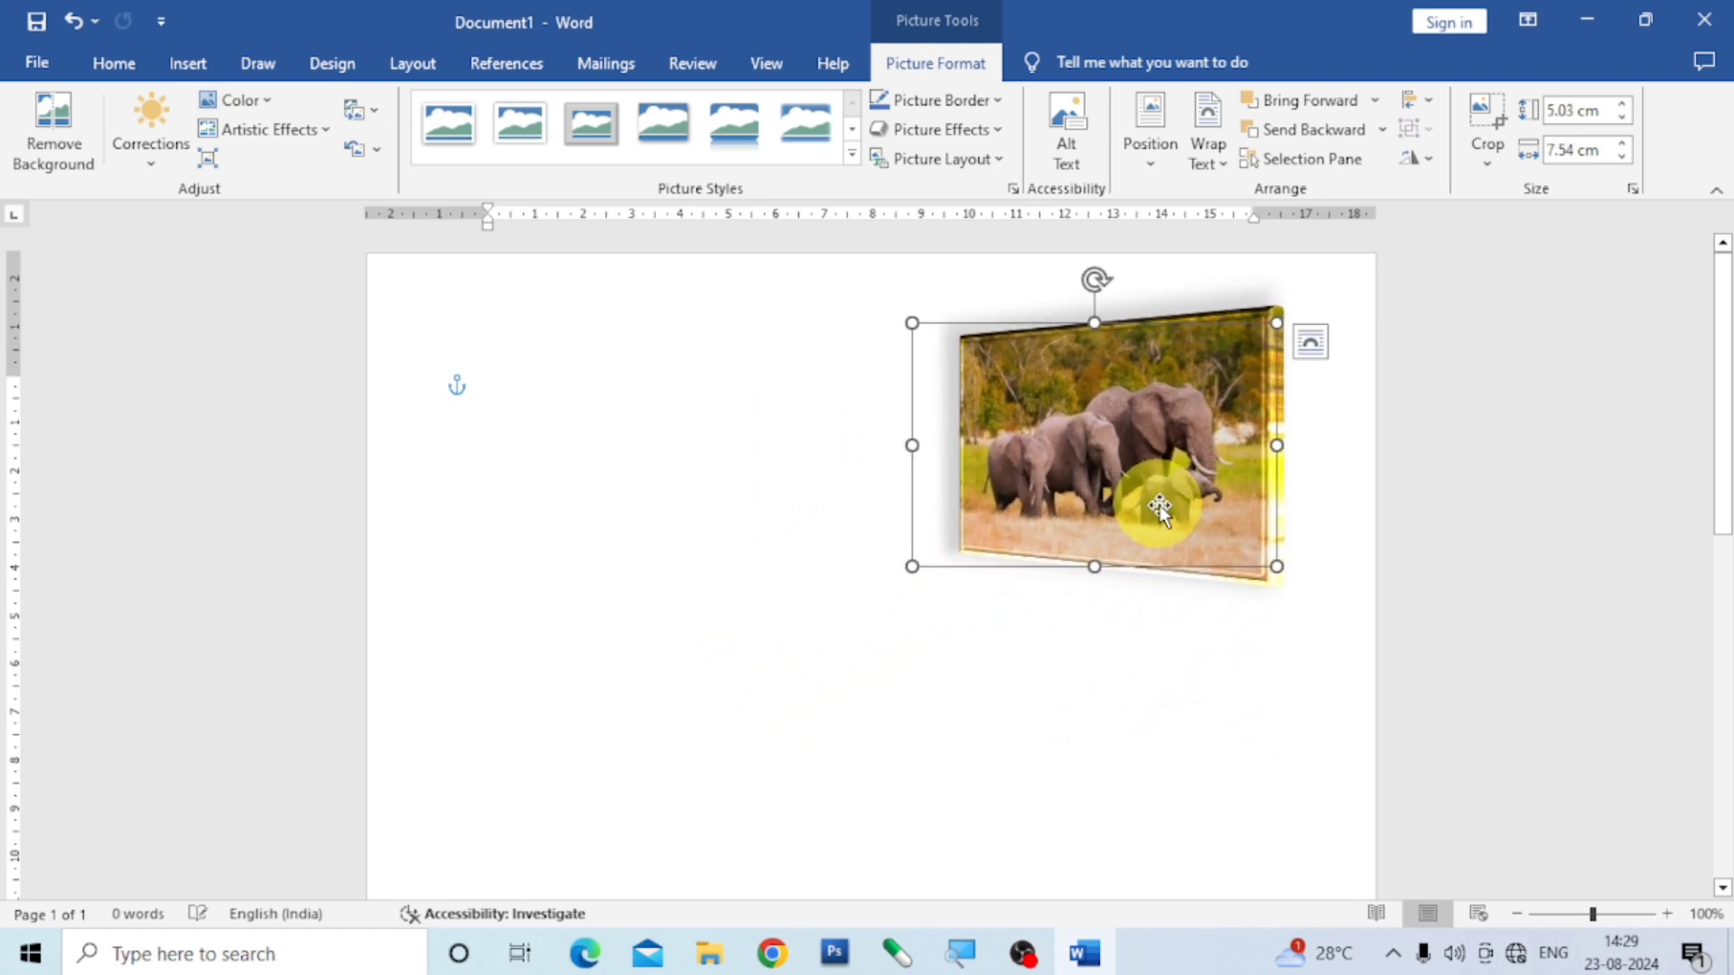
{"action": "left_click", "coordinate": [933, 727]}
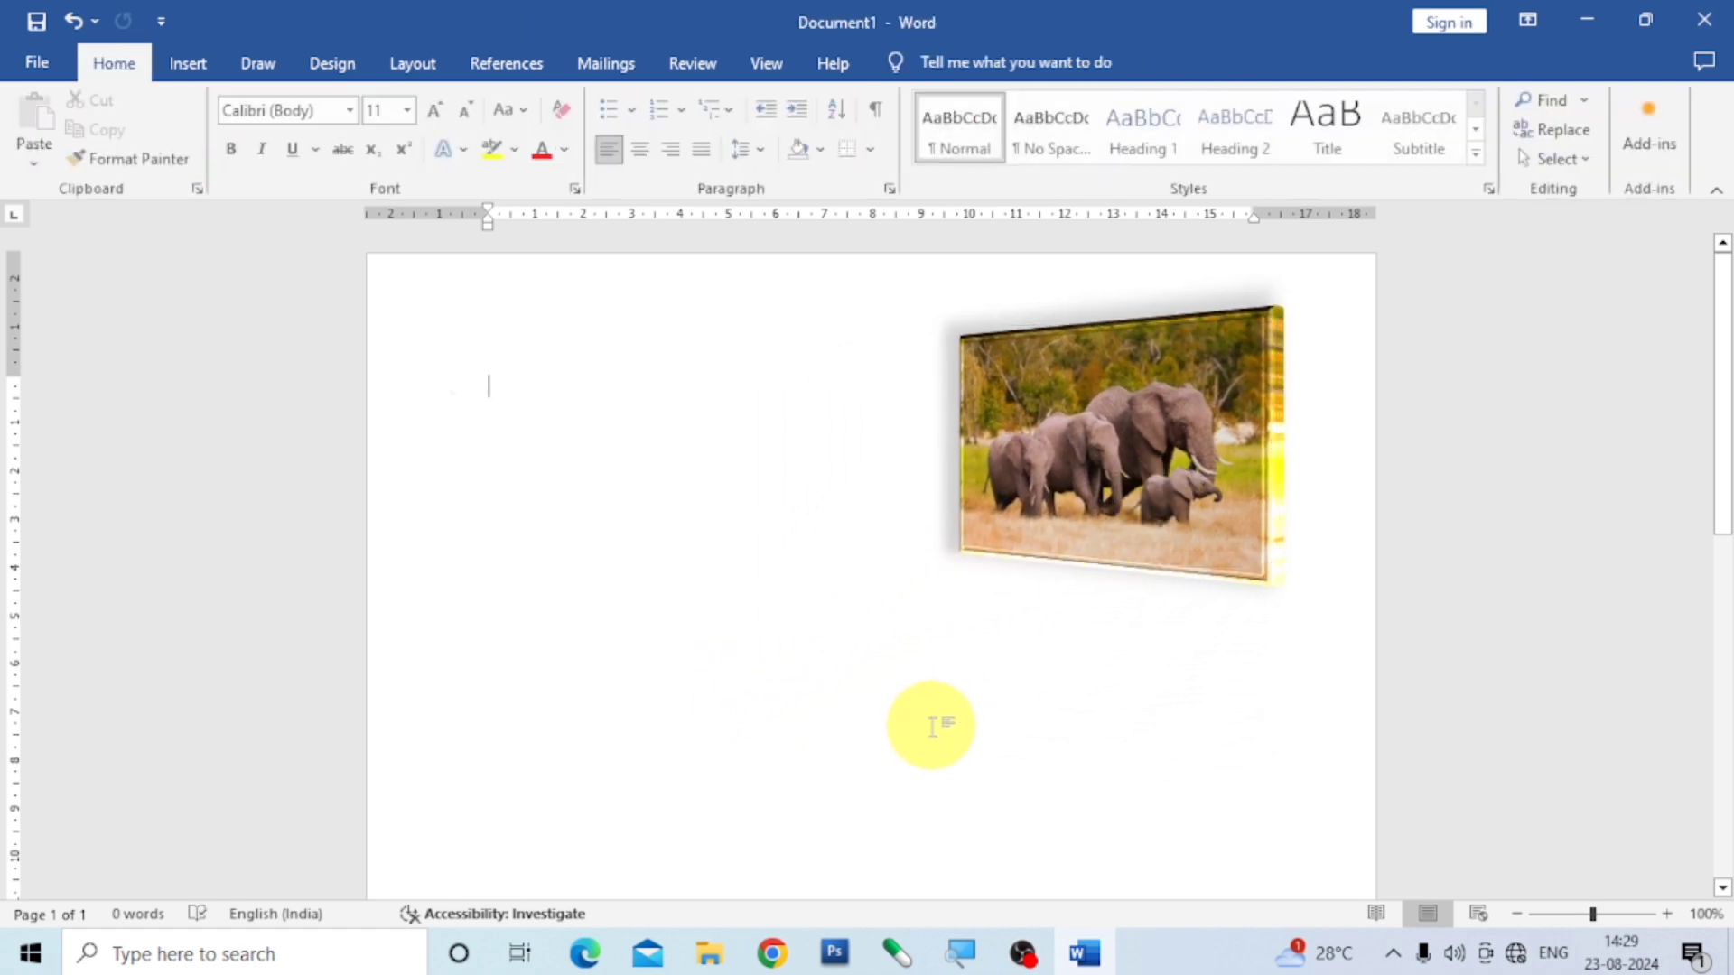
- Insert the animal2 picture from the imgs folder on this device
{"action": "left_click", "coordinate": [191, 65]}
{"action": "left_click", "coordinate": [260, 166]}
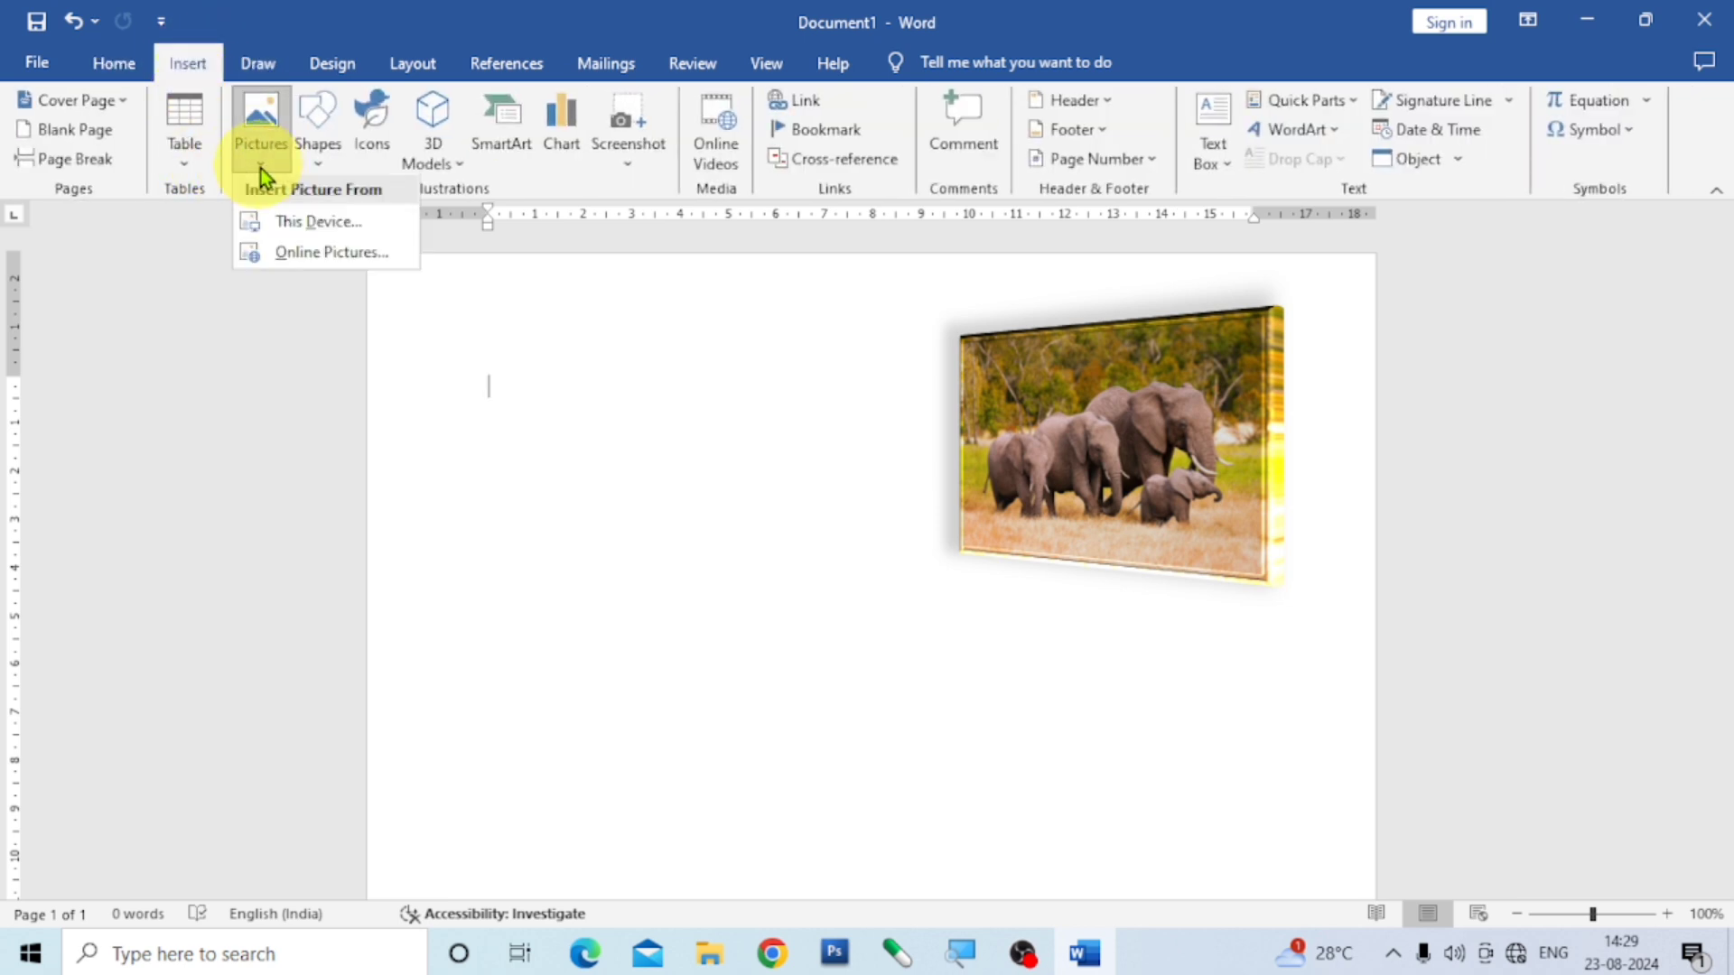
{"action": "left_click", "coordinate": [315, 226]}
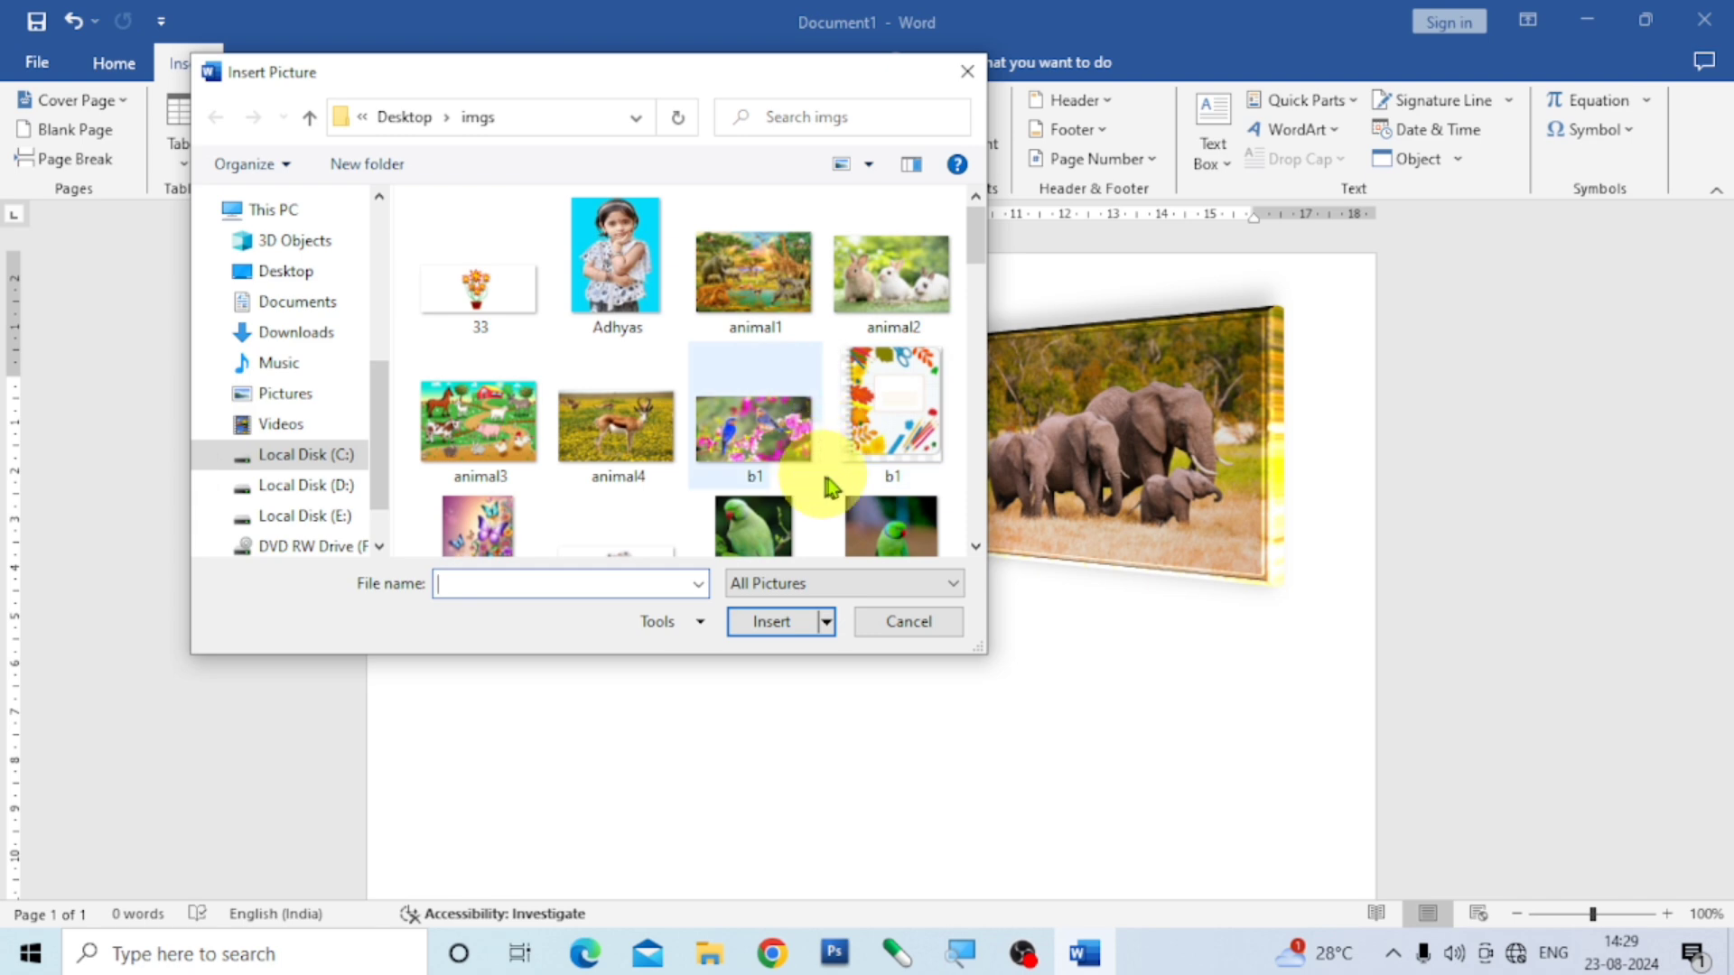
{"action": "left_click", "coordinate": [891, 279]}
{"action": "left_click", "coordinate": [774, 621]}
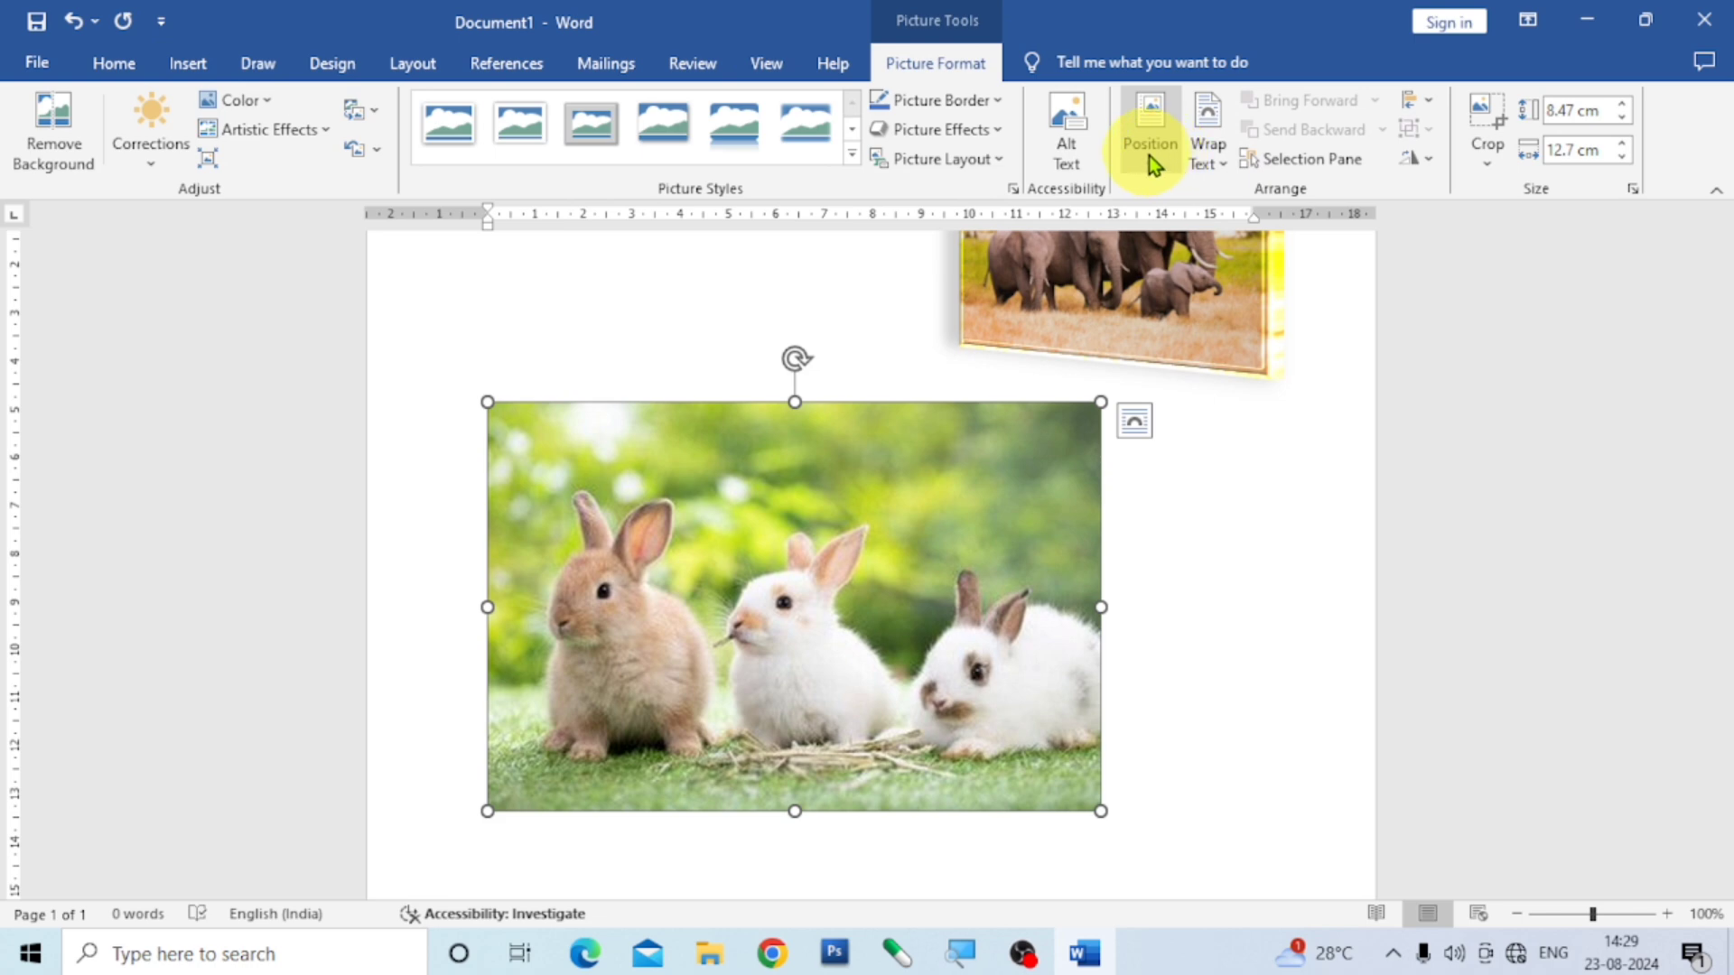
- Give the rabbit picture a centred position with text wrapping, shrink it to about 6.8 × 10.2 cm and place it below the elephant picture
{"action": "left_click", "coordinate": [1148, 155]}
{"action": "left_click", "coordinate": [1221, 415]}
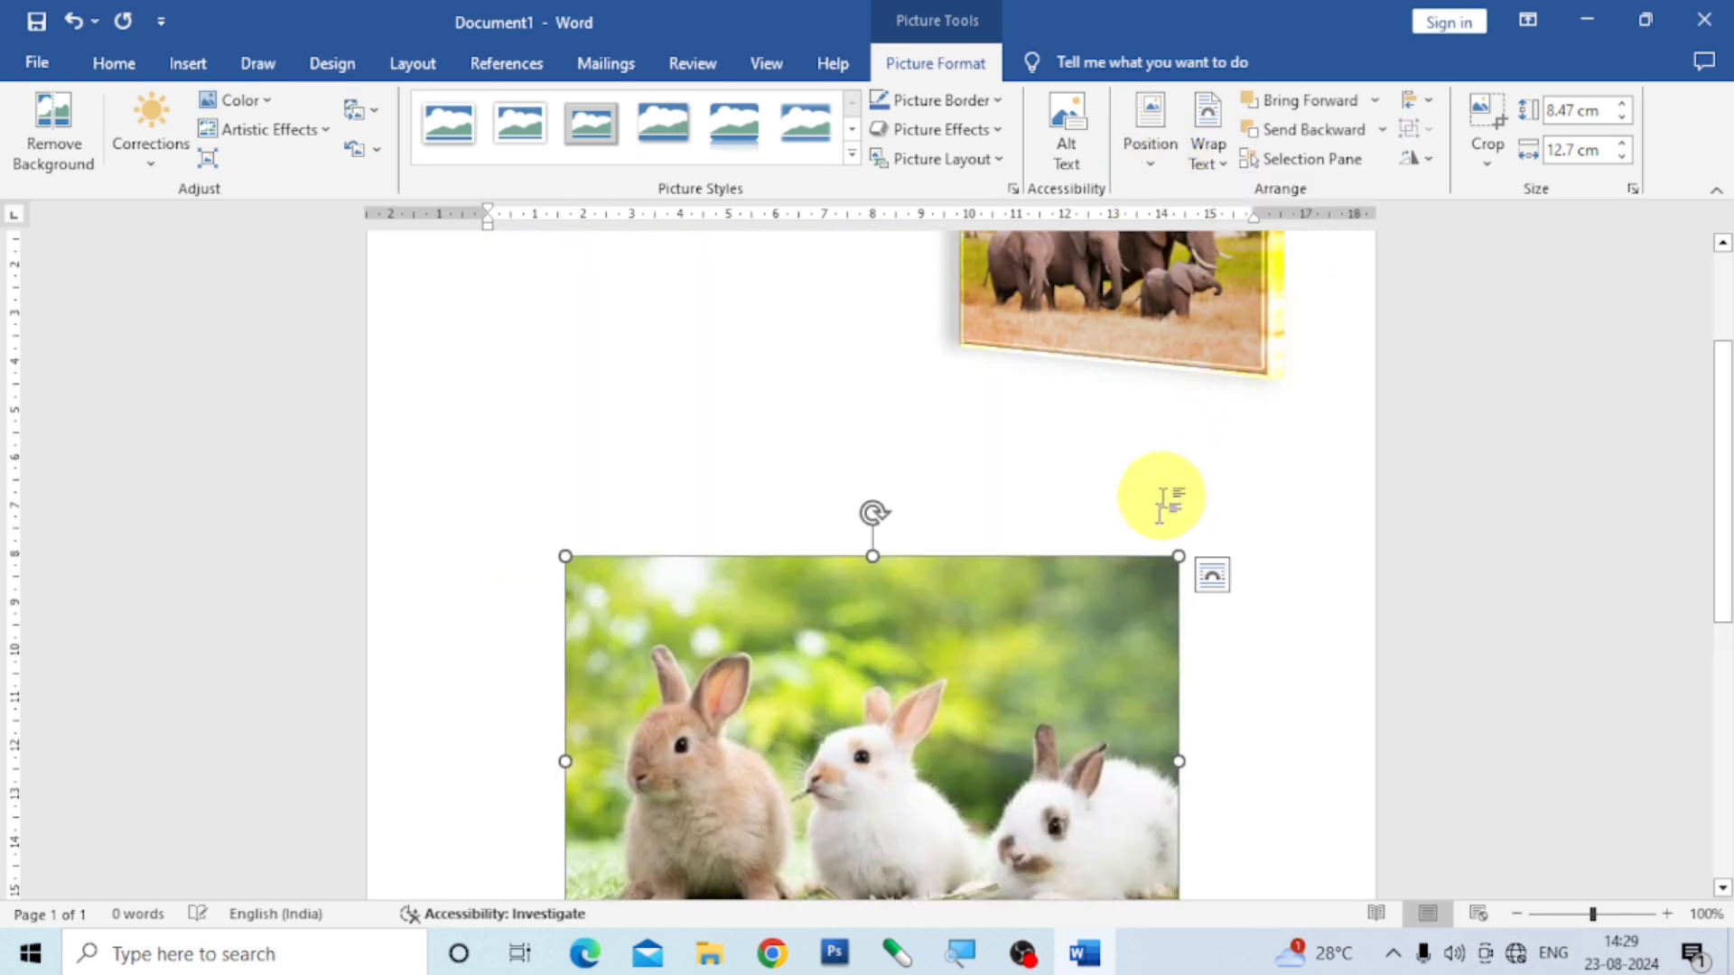
{"action": "left_click_drag", "start_coordinate": [1176, 558], "coordinate": [1056, 637]}
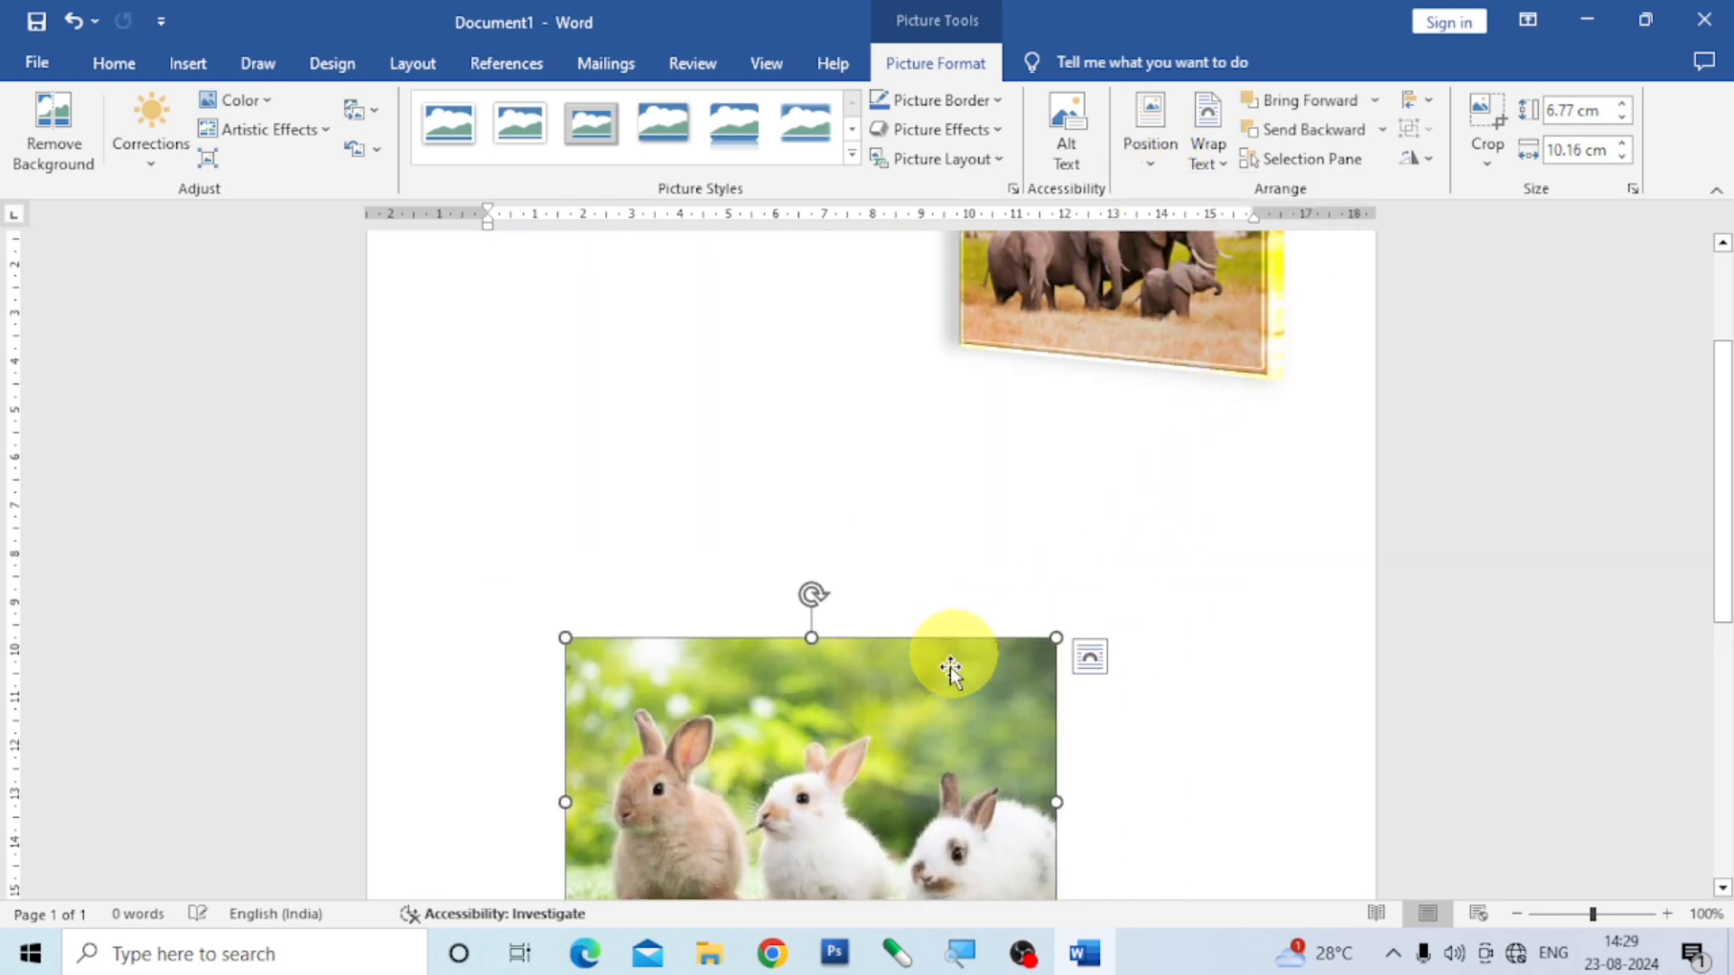
{"action": "left_click_drag", "start_coordinate": [951, 669], "coordinate": [806, 513]}
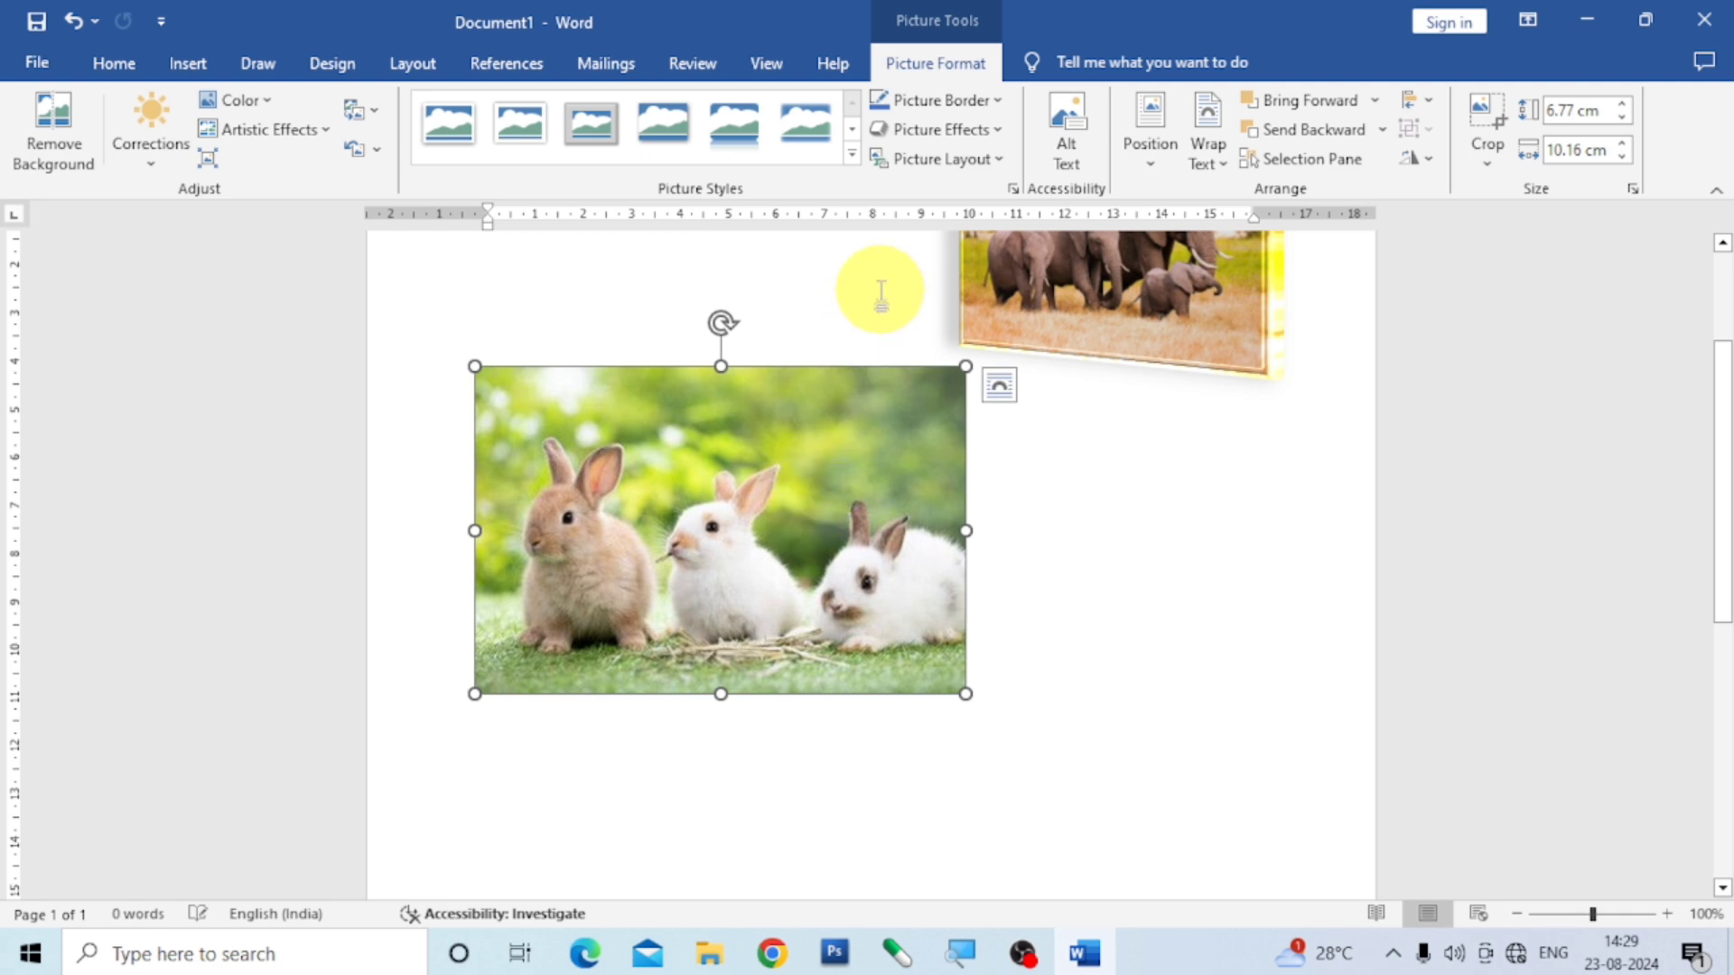
{"action": "left_click_drag", "start_coordinate": [812, 415], "coordinate": [1111, 448]}
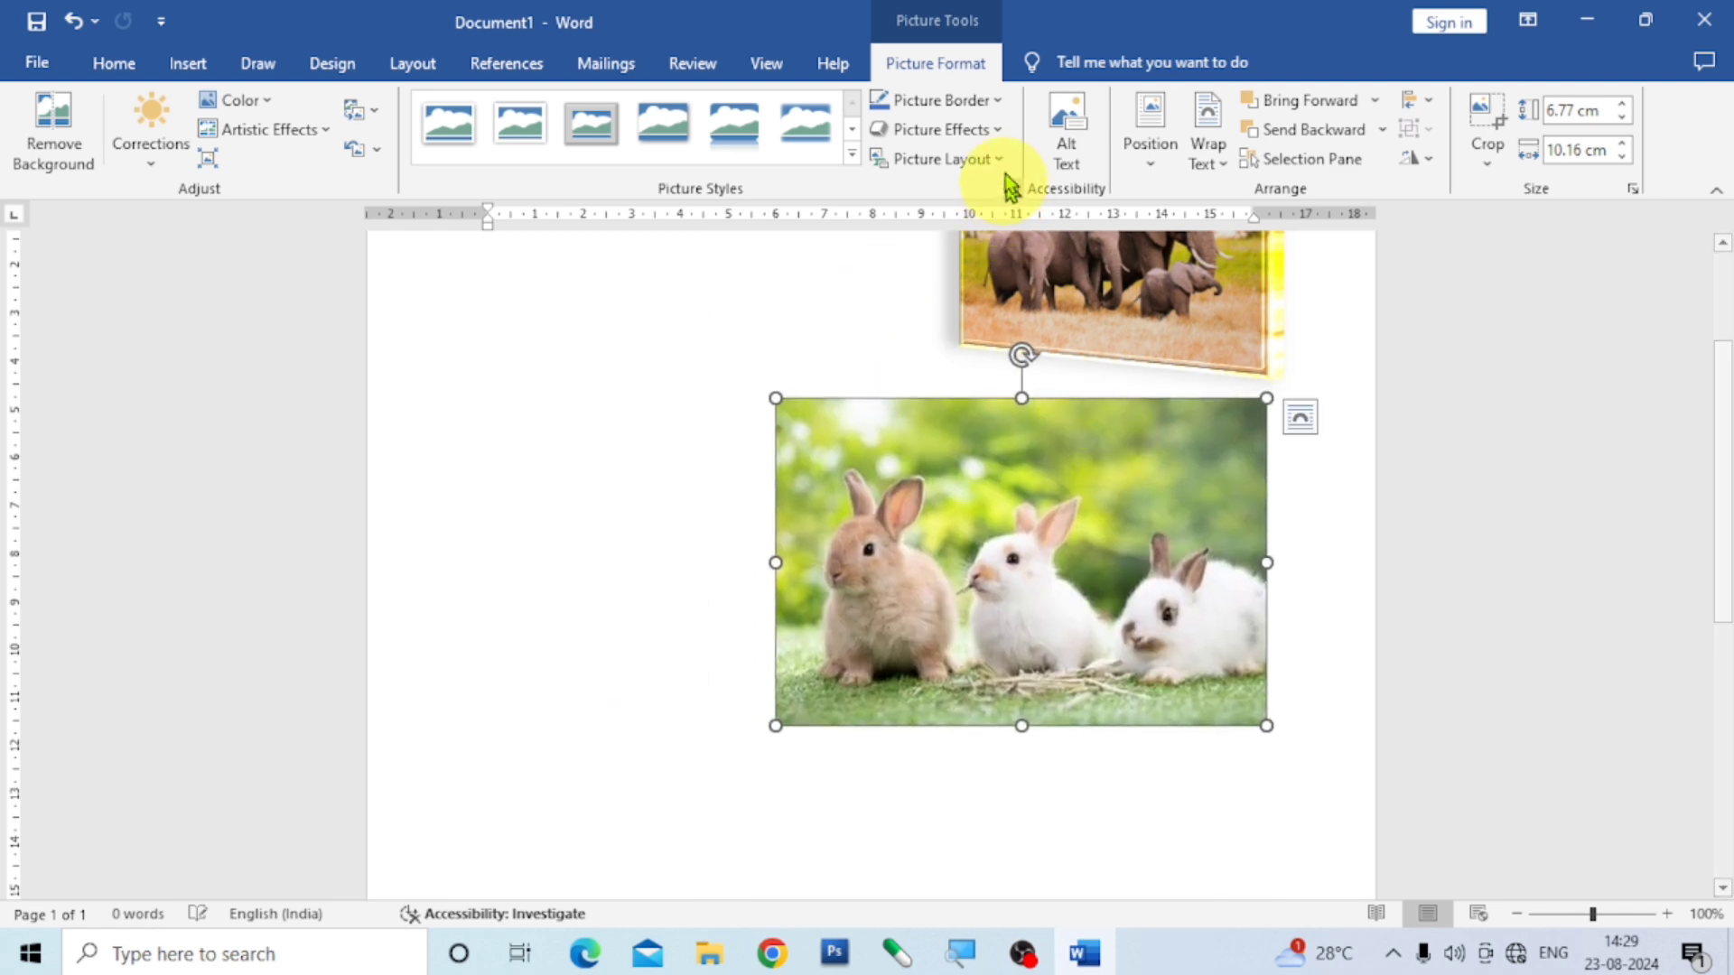
- Apply an upward-offset outer shadow effect to the rabbit picture
{"action": "left_click", "coordinate": [999, 128]}
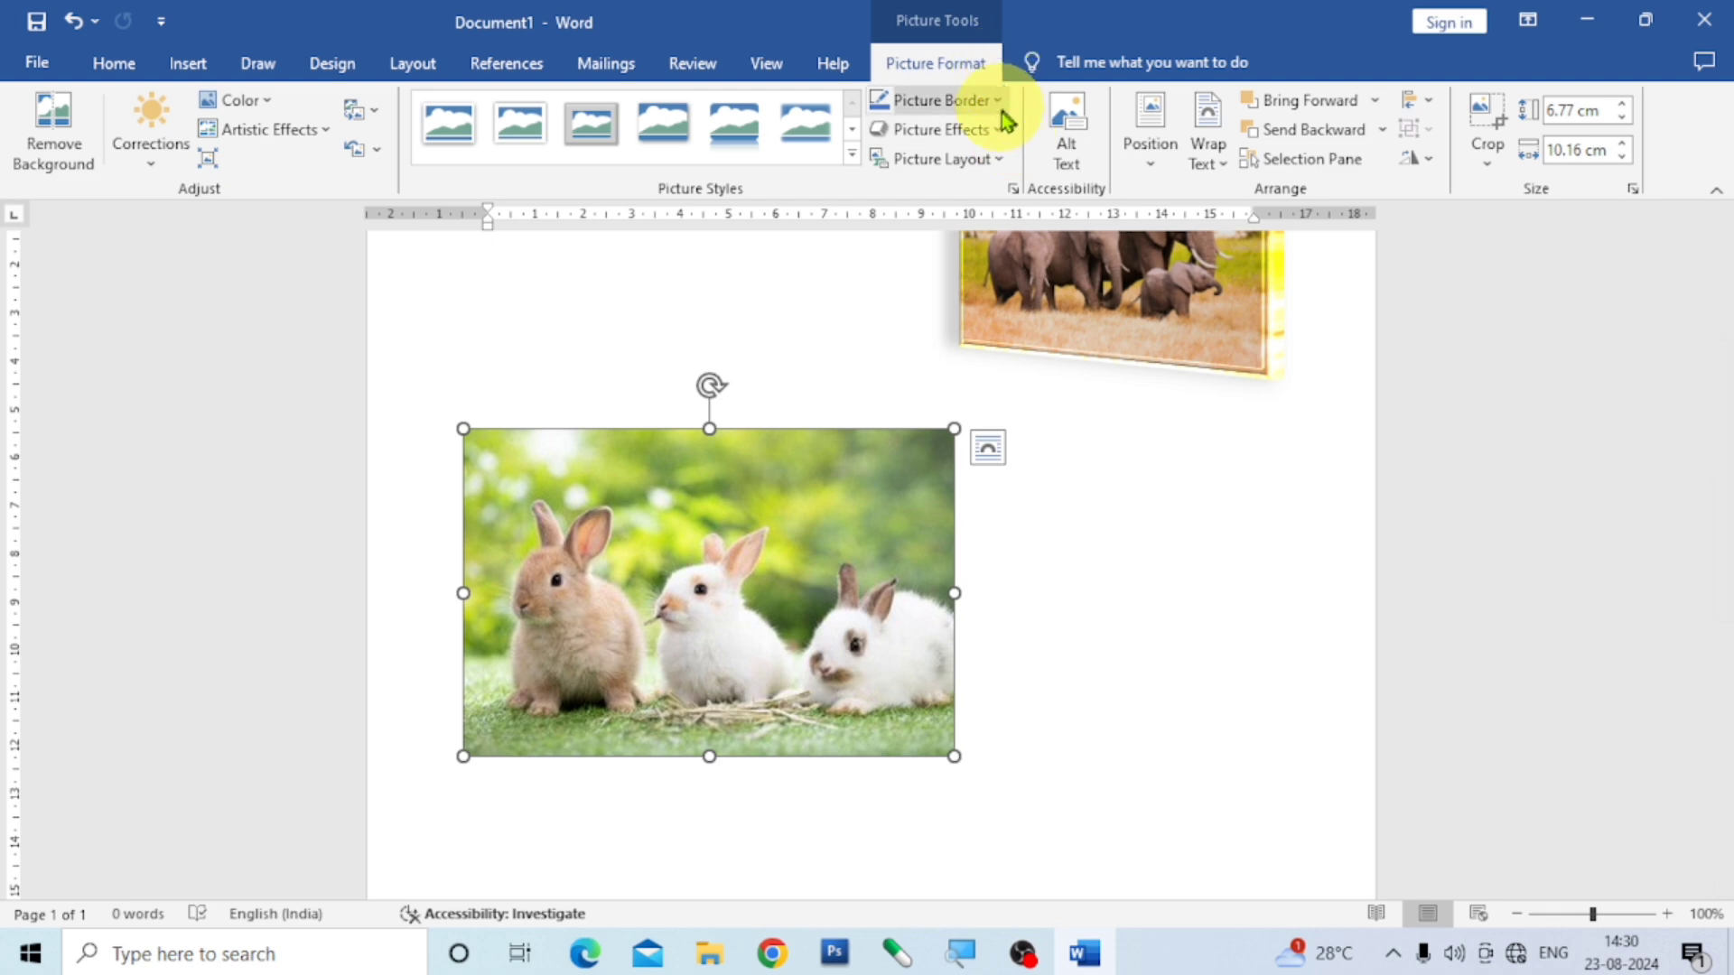
{"action": "left_click", "coordinate": [1001, 132]}
{"action": "mouse_move", "coordinate": [989, 231]}
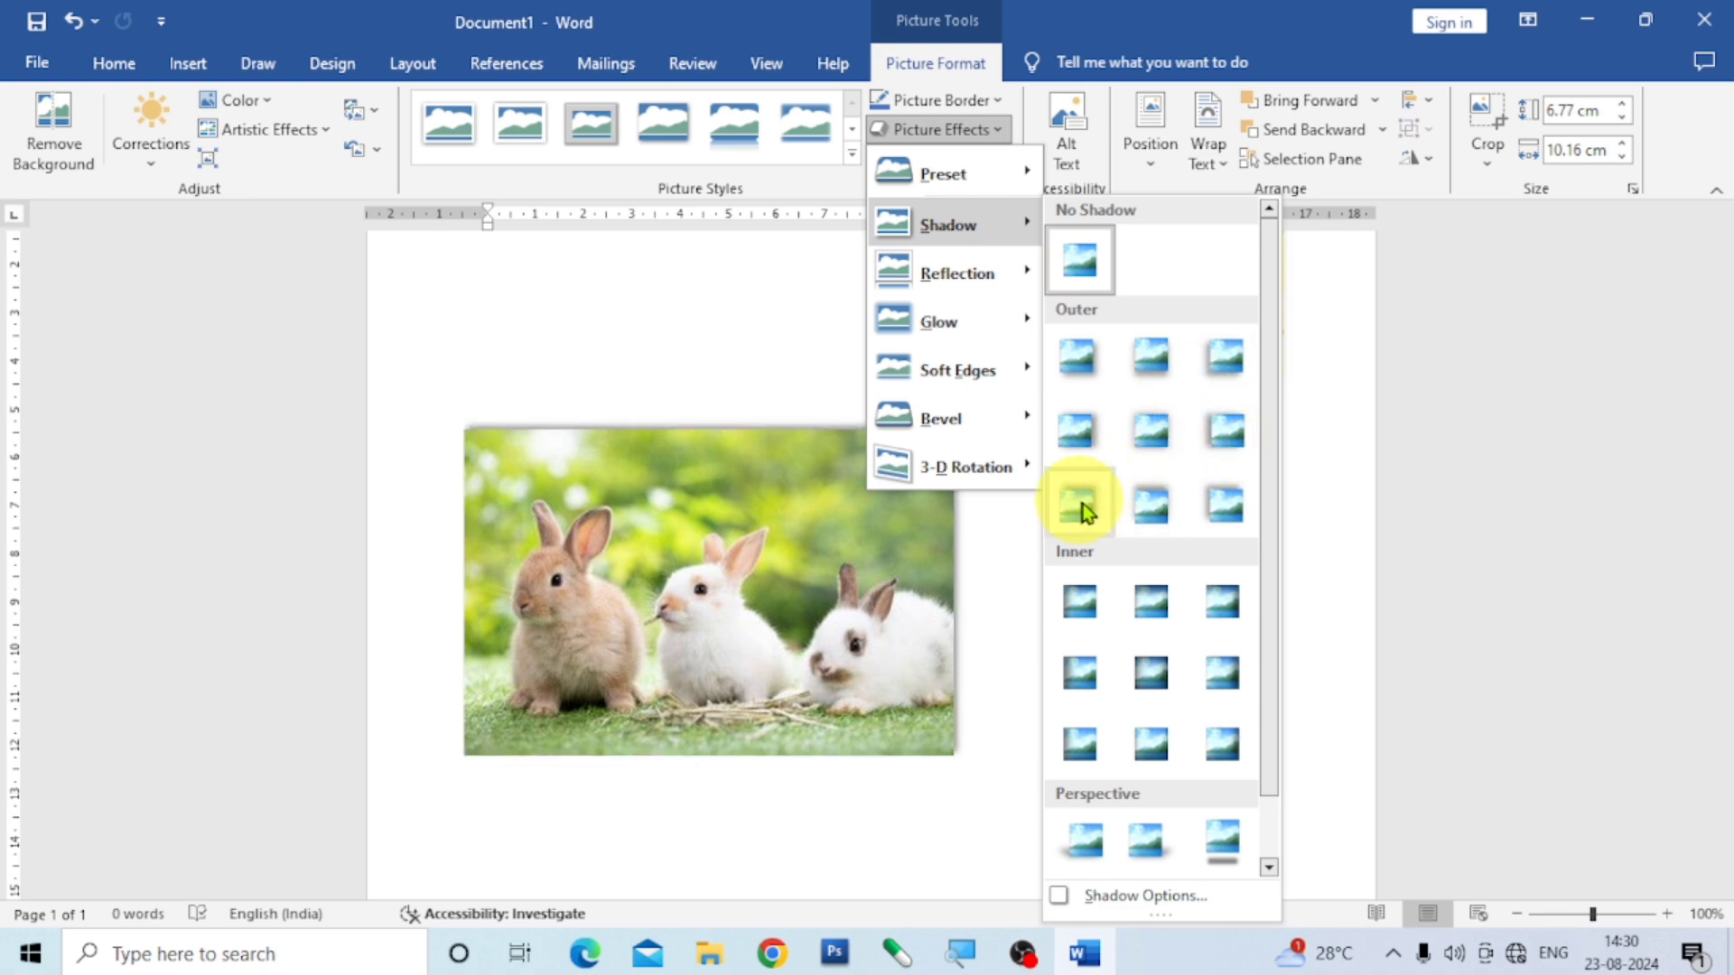
{"action": "left_click", "coordinate": [1161, 519]}
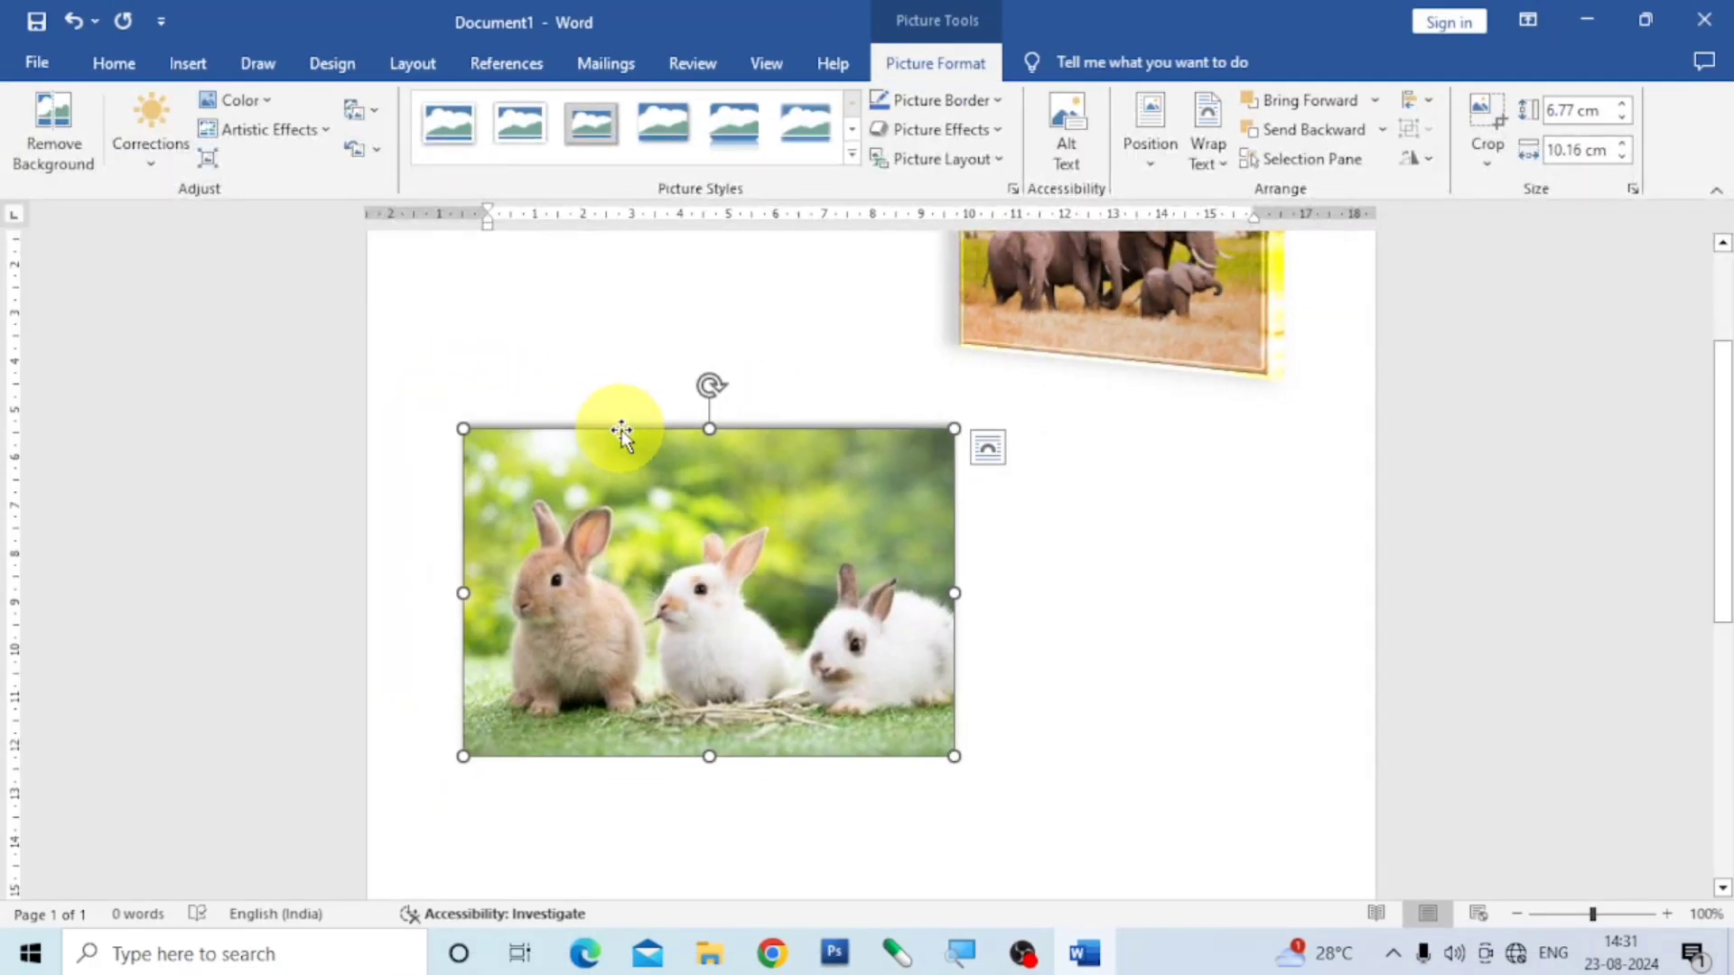
- Apply an inner shadow along the bottom edge of the rabbit picture
{"action": "left_click", "coordinate": [1003, 132]}
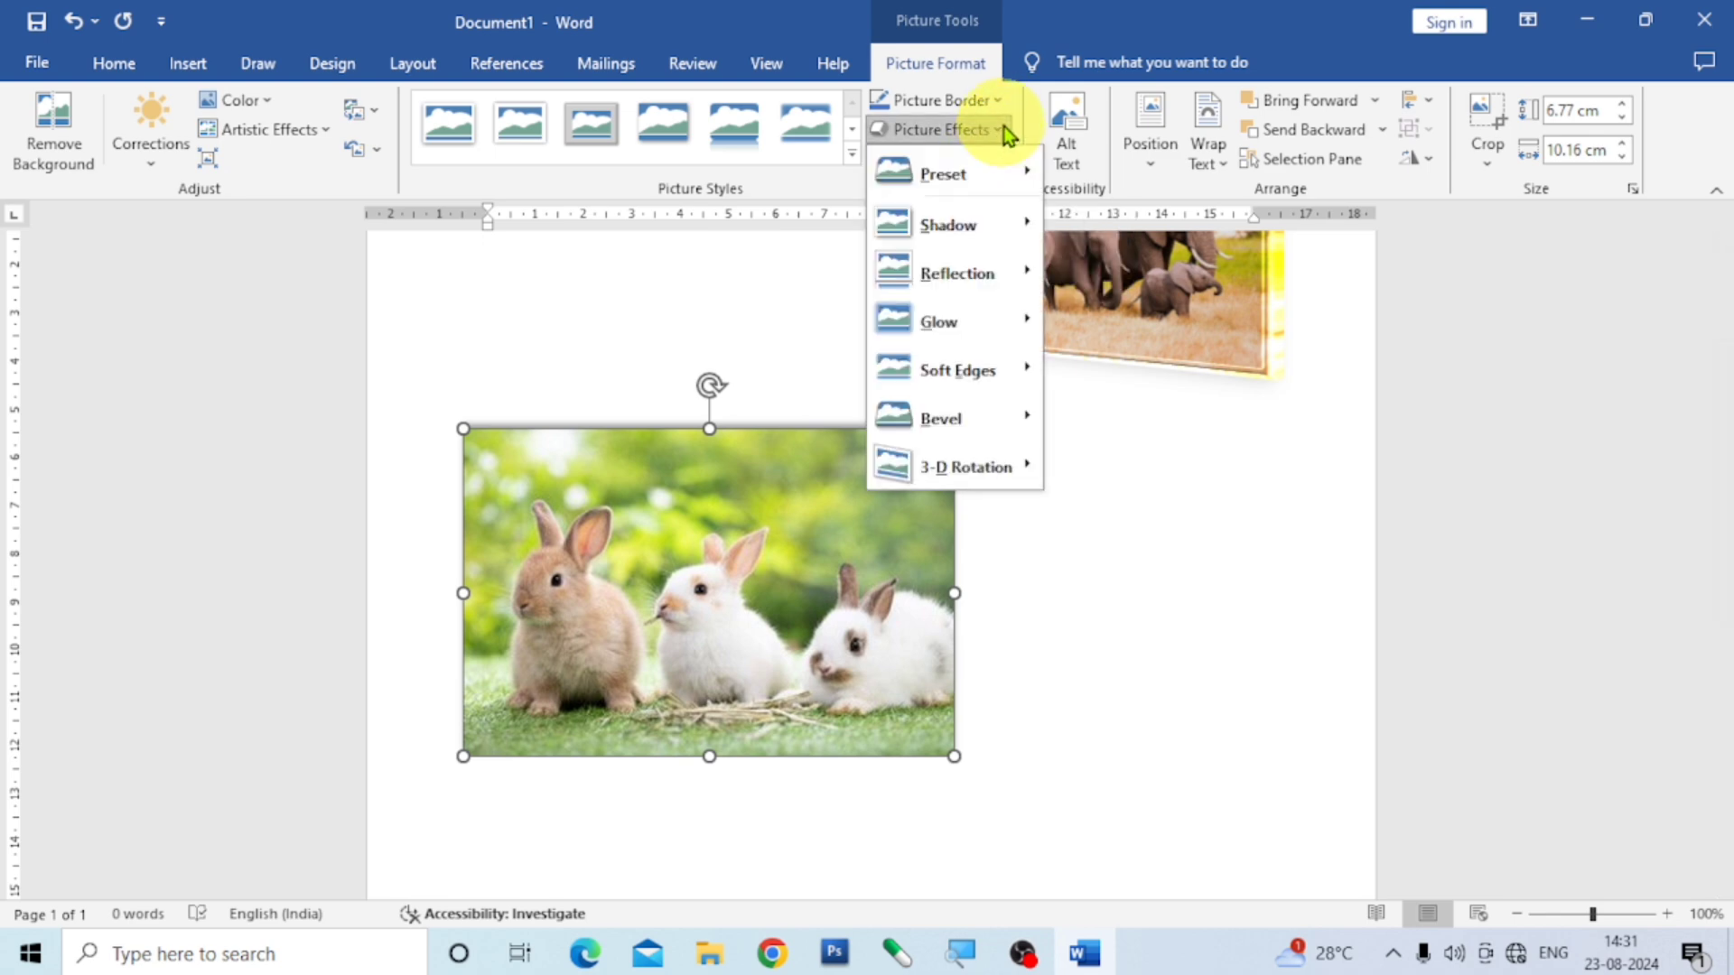
{"action": "mouse_move", "coordinate": [992, 228]}
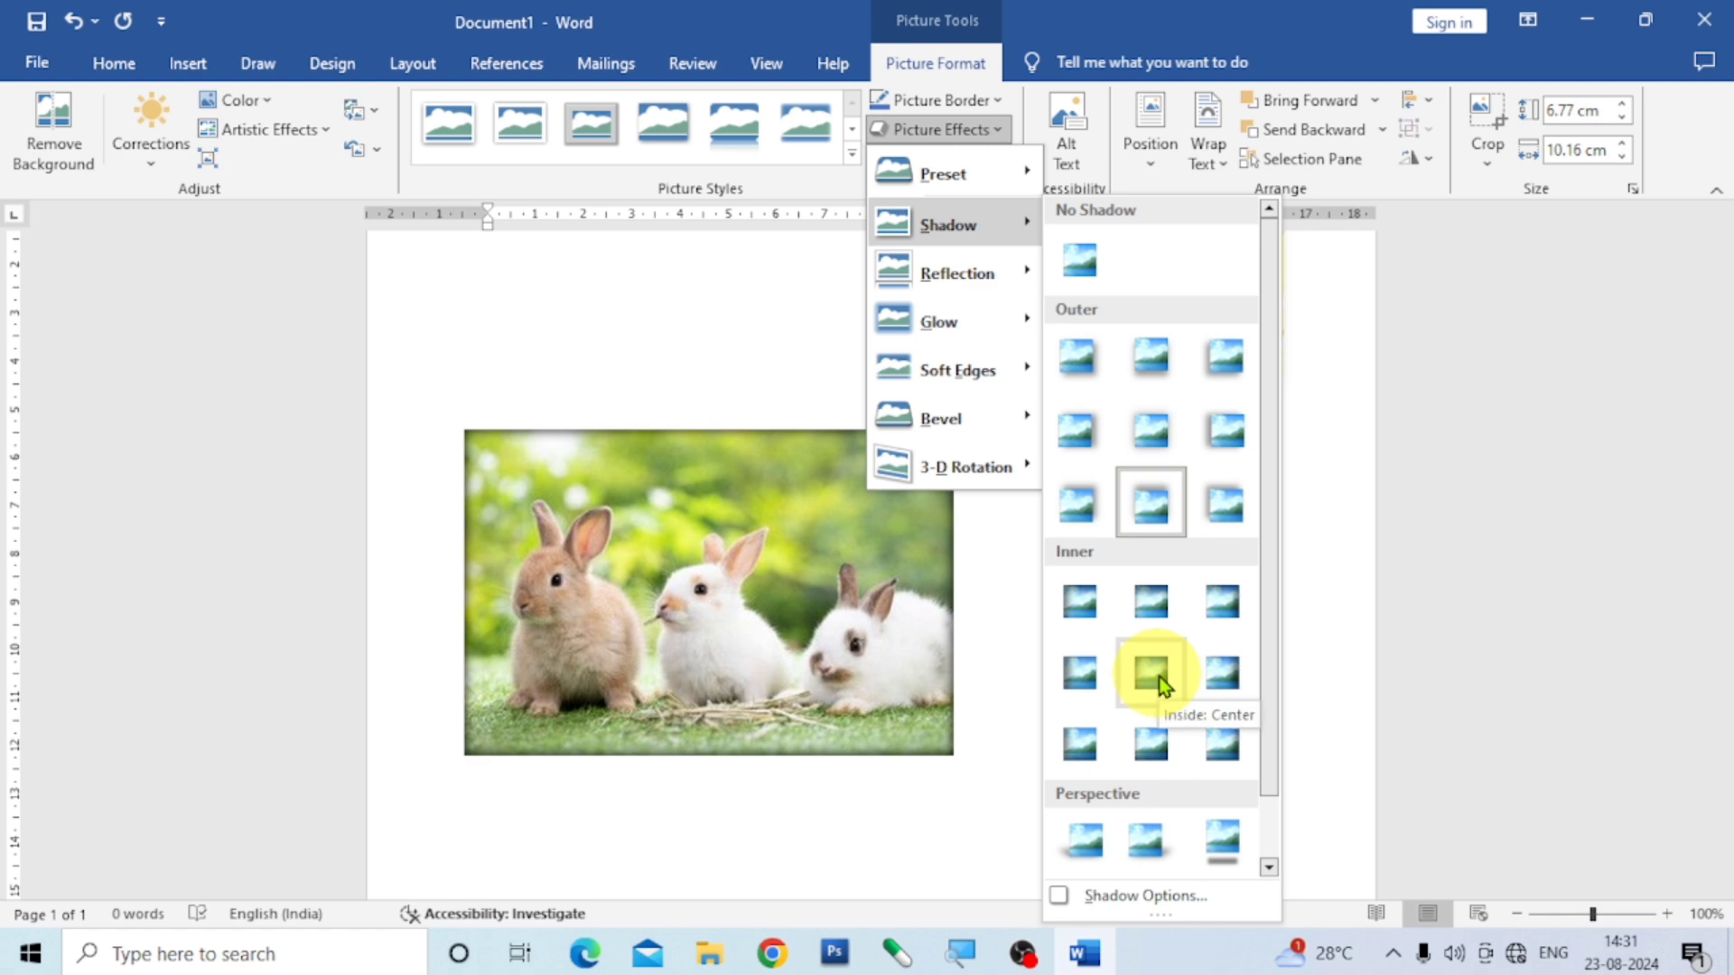
{"action": "left_click", "coordinate": [1162, 750]}
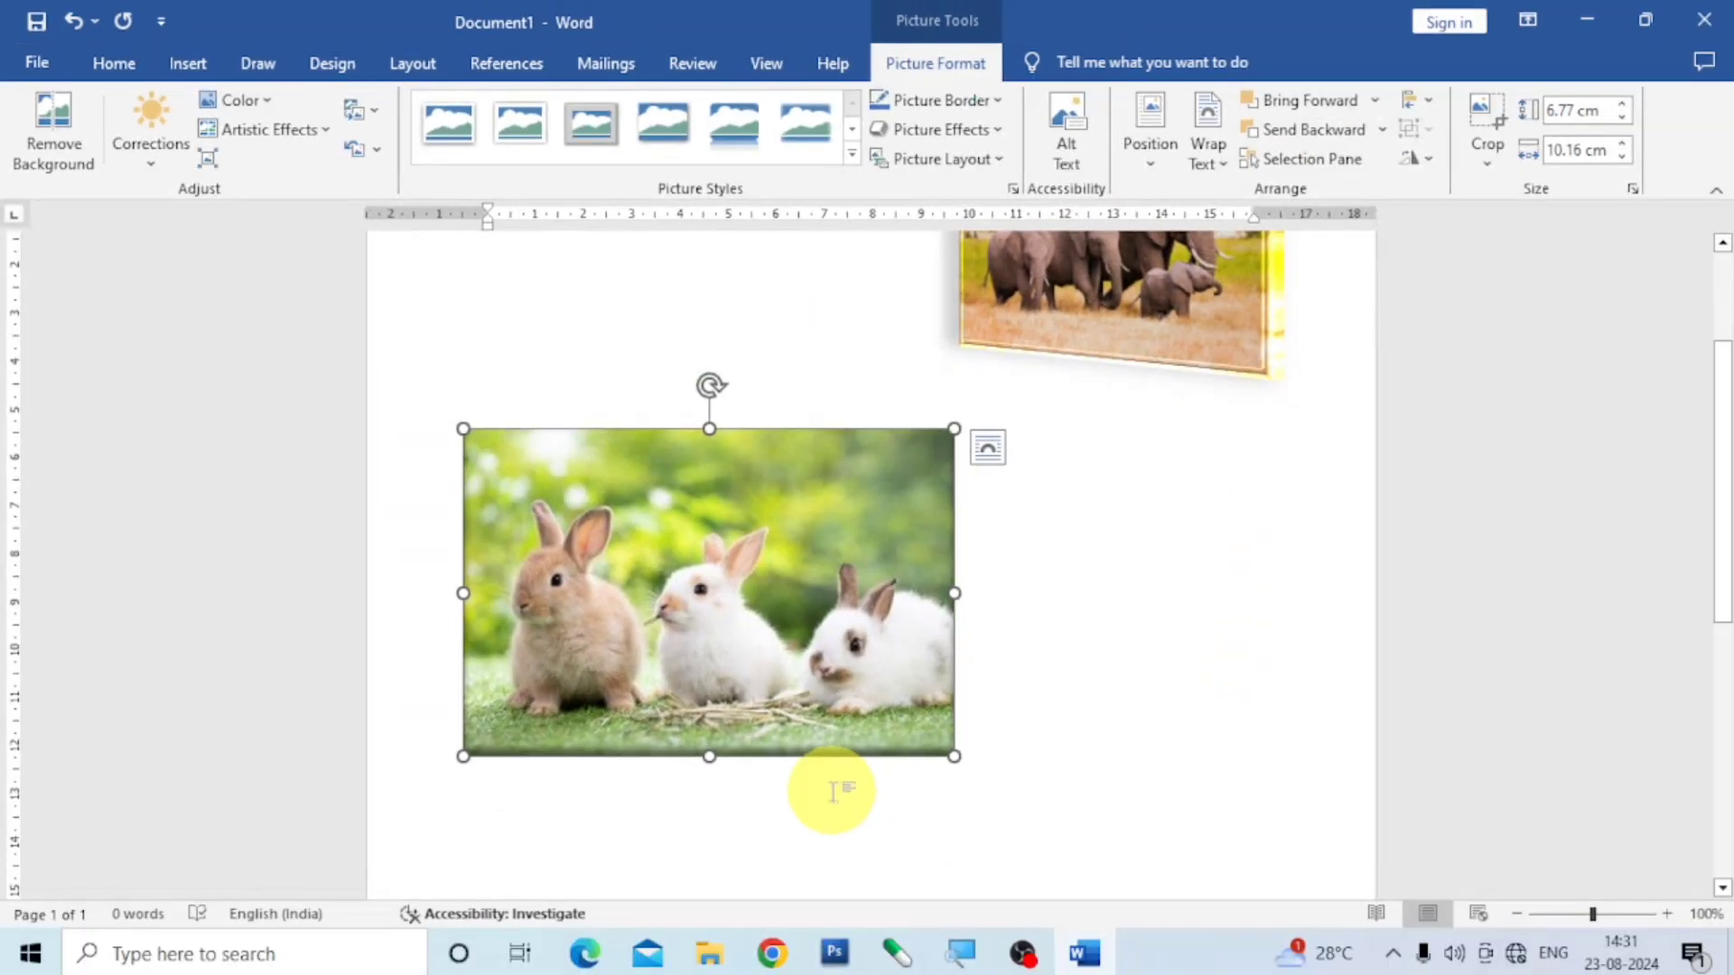
- Apply a perspective shadow effect cast toward the upper left to the rabbit picture
{"action": "left_click", "coordinate": [1000, 135]}
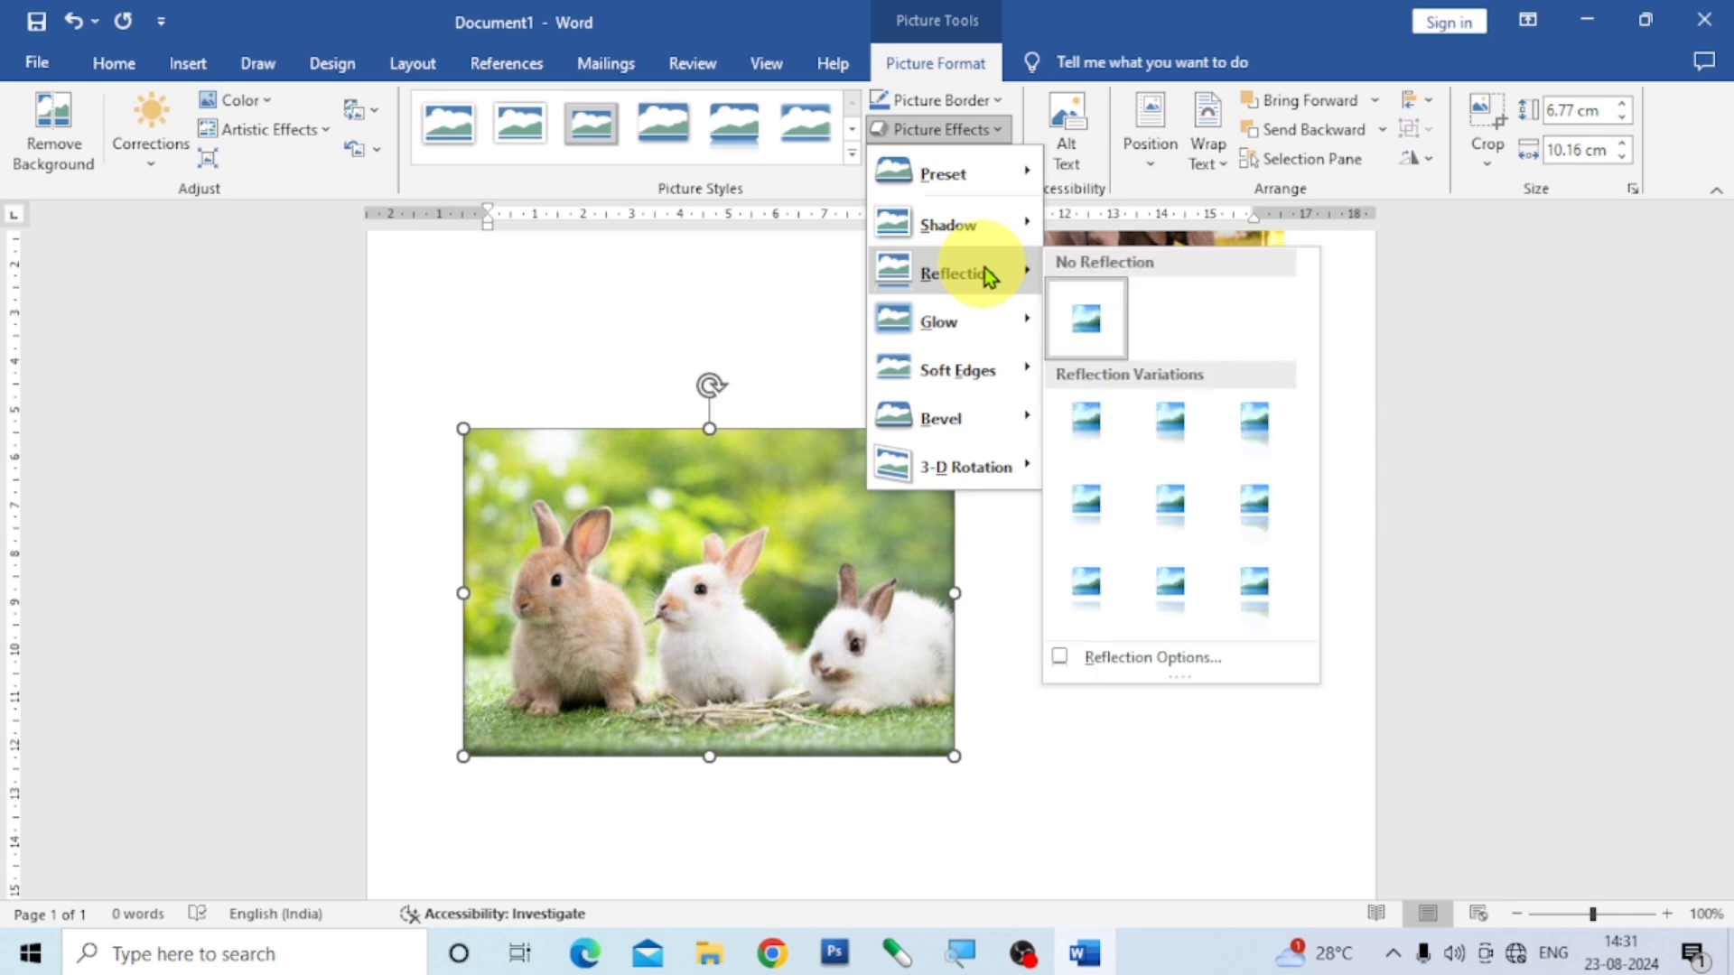
{"action": "mouse_move", "coordinate": [987, 248]}
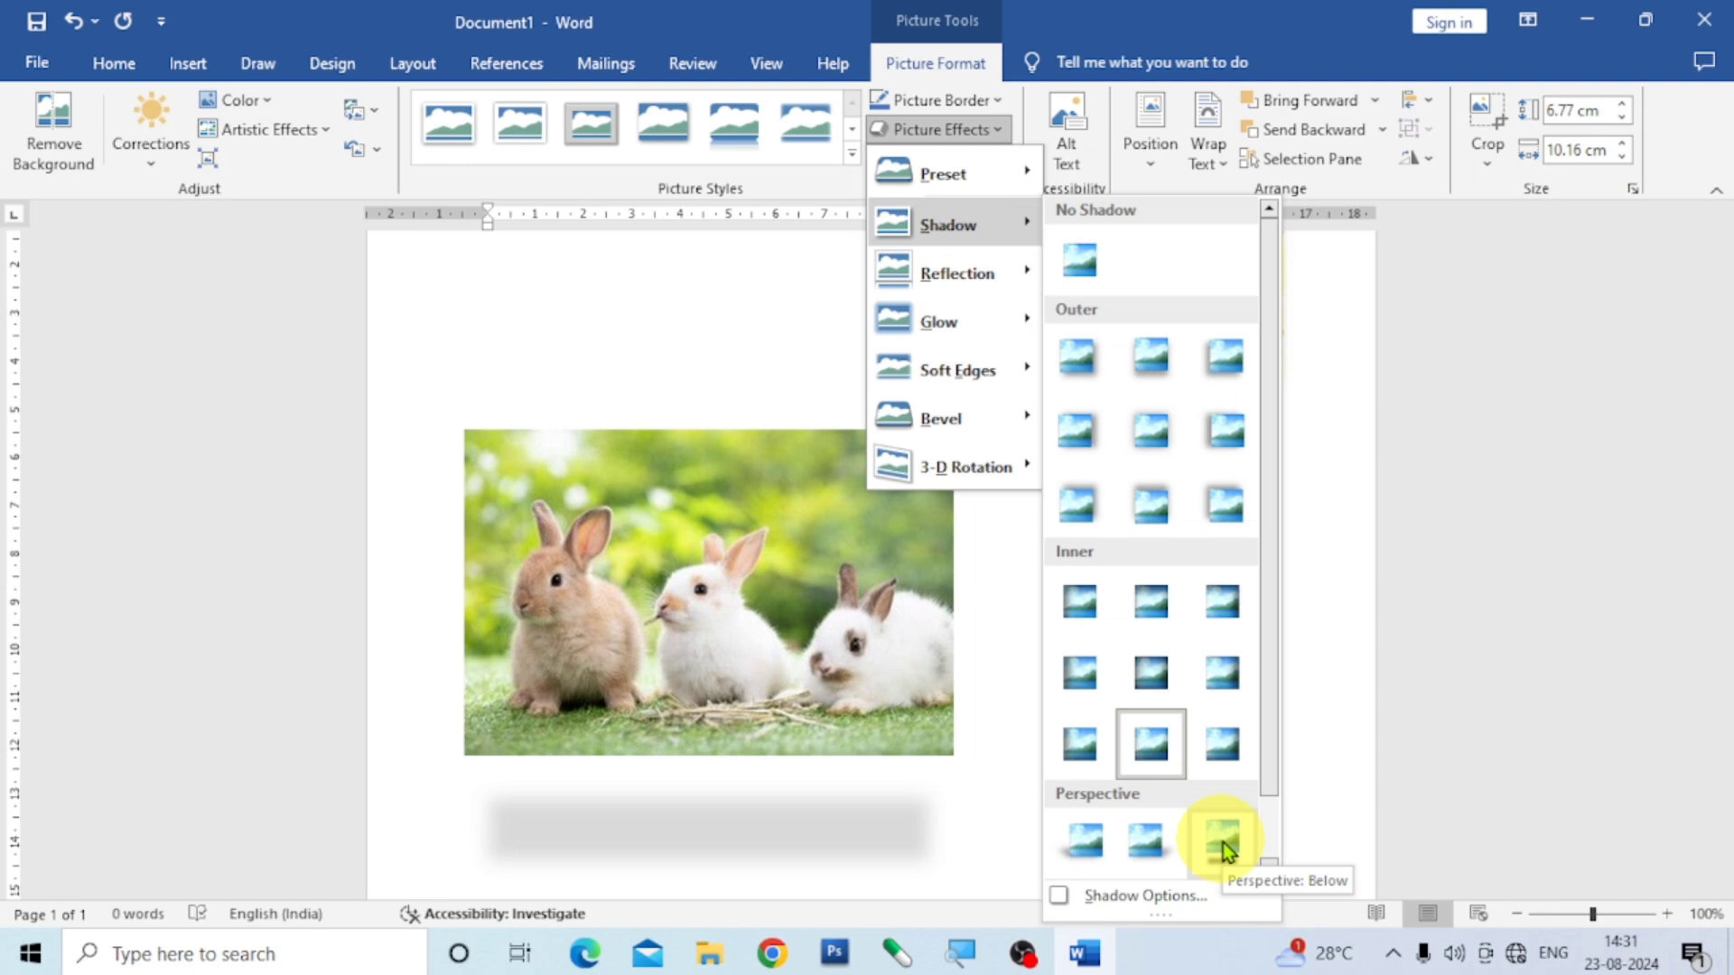
{"action": "scroll", "coordinate": [1223, 843], "scroll_direction": "down", "scroll_amount": 1}
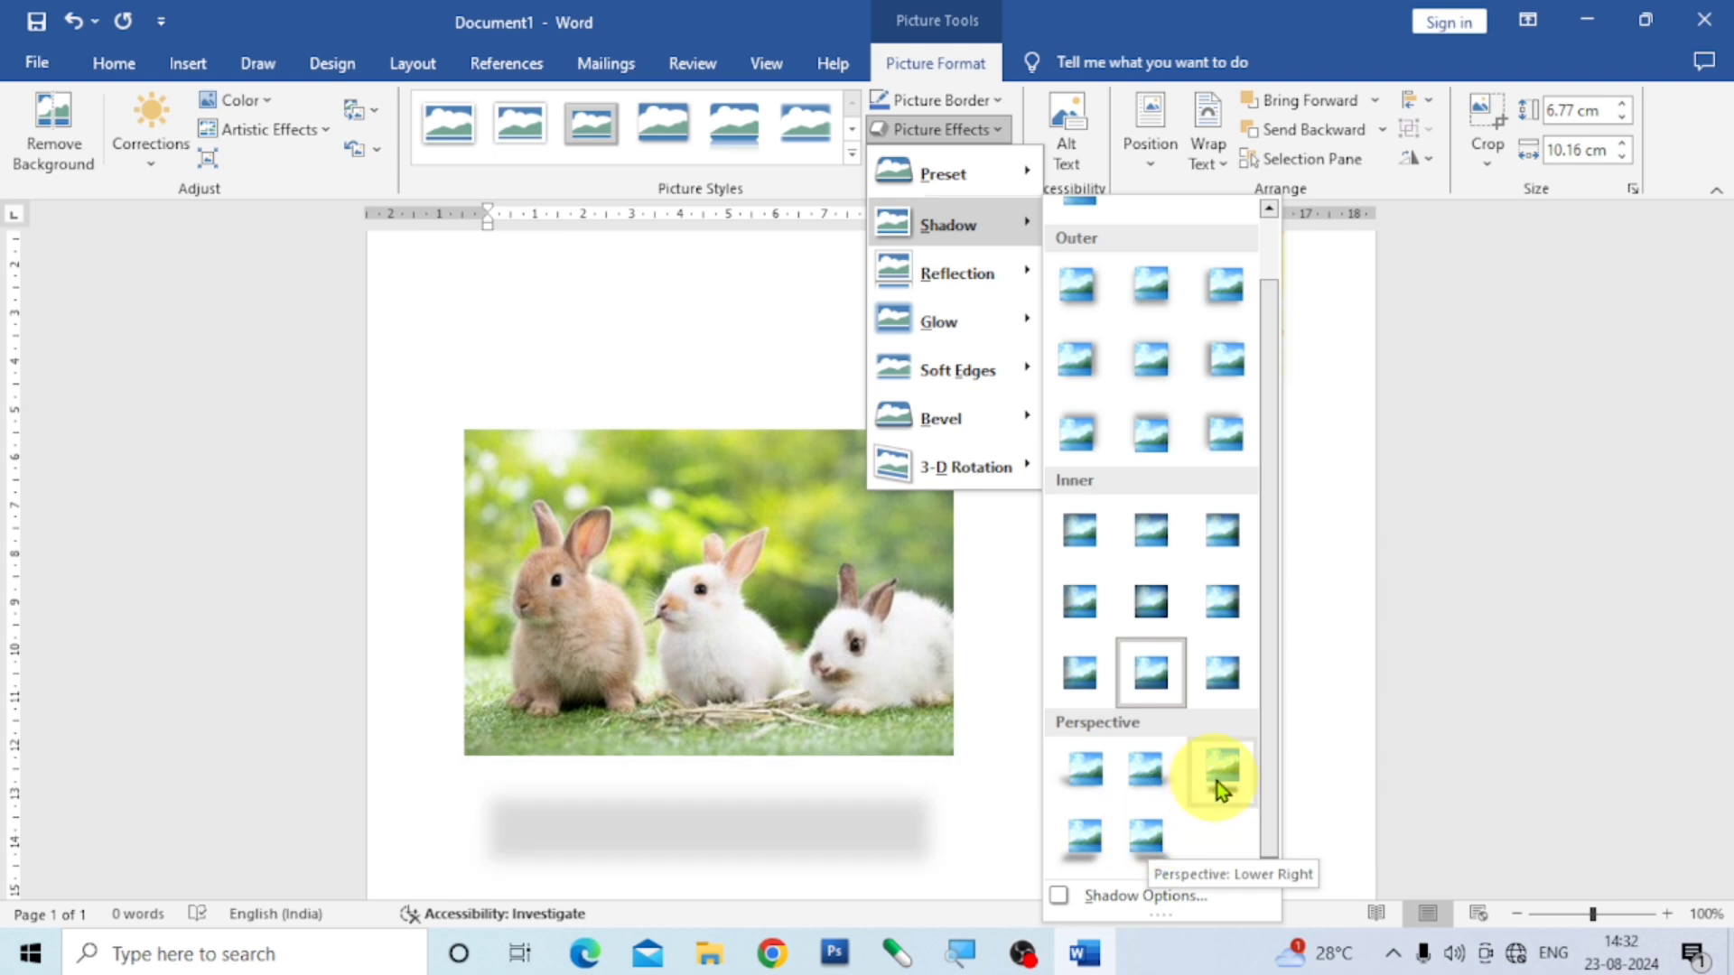
{"action": "left_click", "coordinate": [1096, 763]}
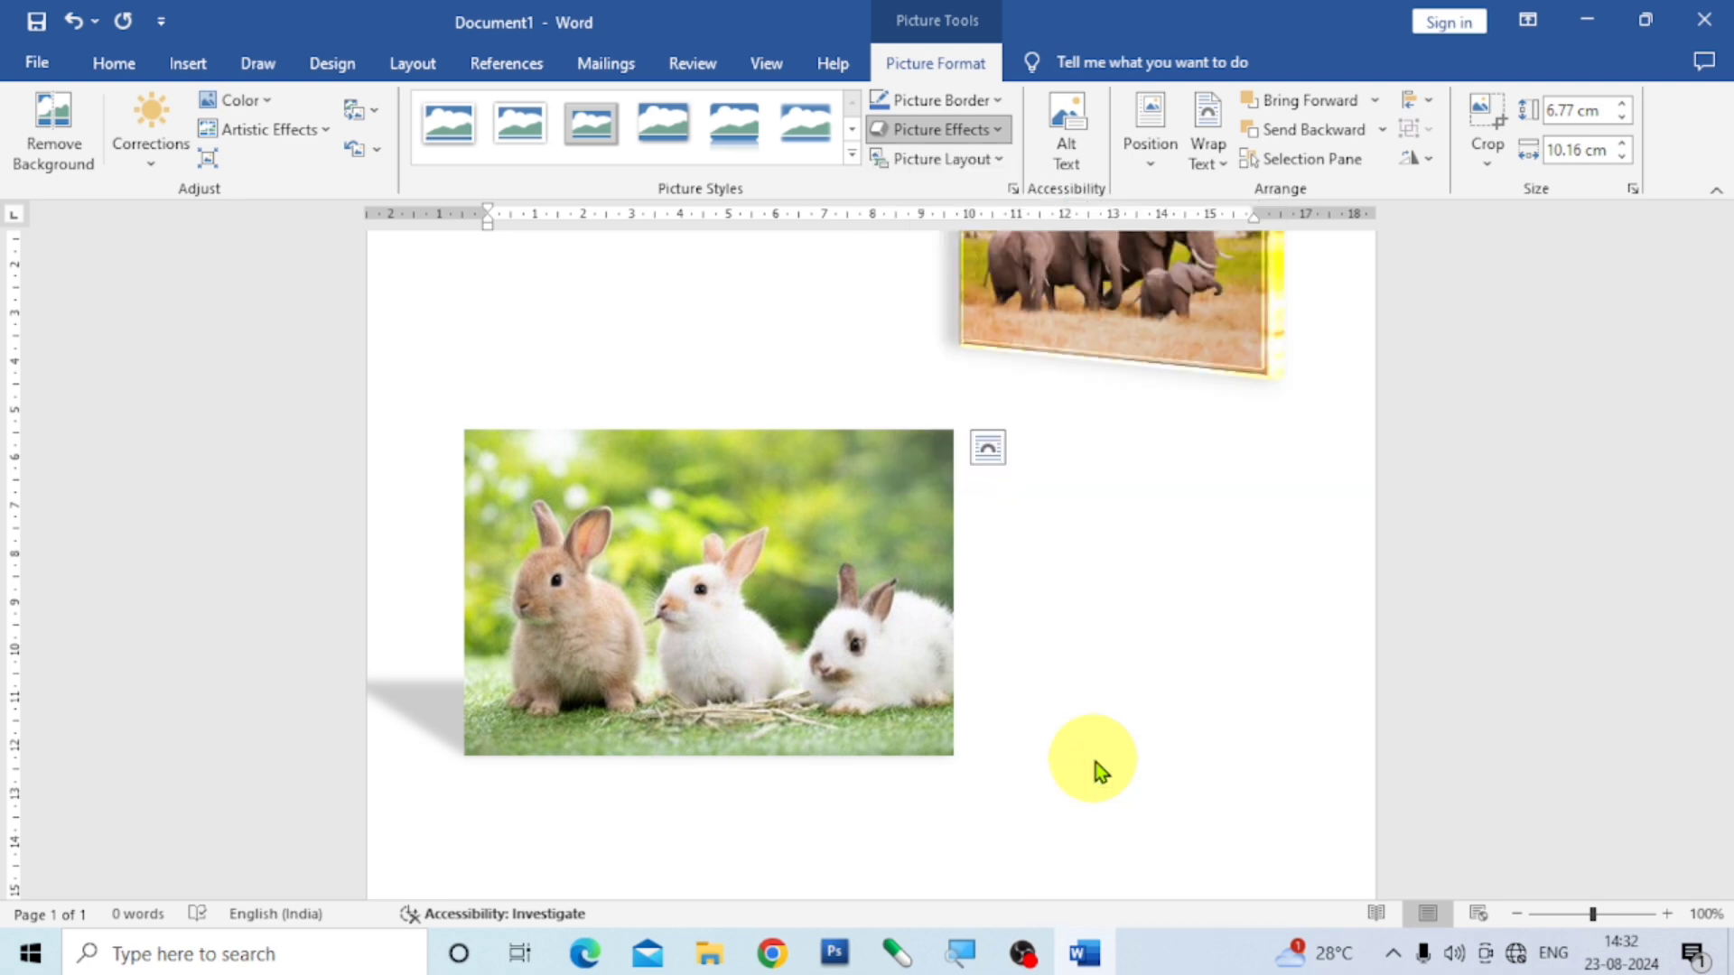
- Shrink the rabbit picture to about 5.1 × 7.7 cm, place it directly below the elephant picture and deselect it
{"action": "left_click_drag", "start_coordinate": [793, 658], "coordinate": [1075, 647]}
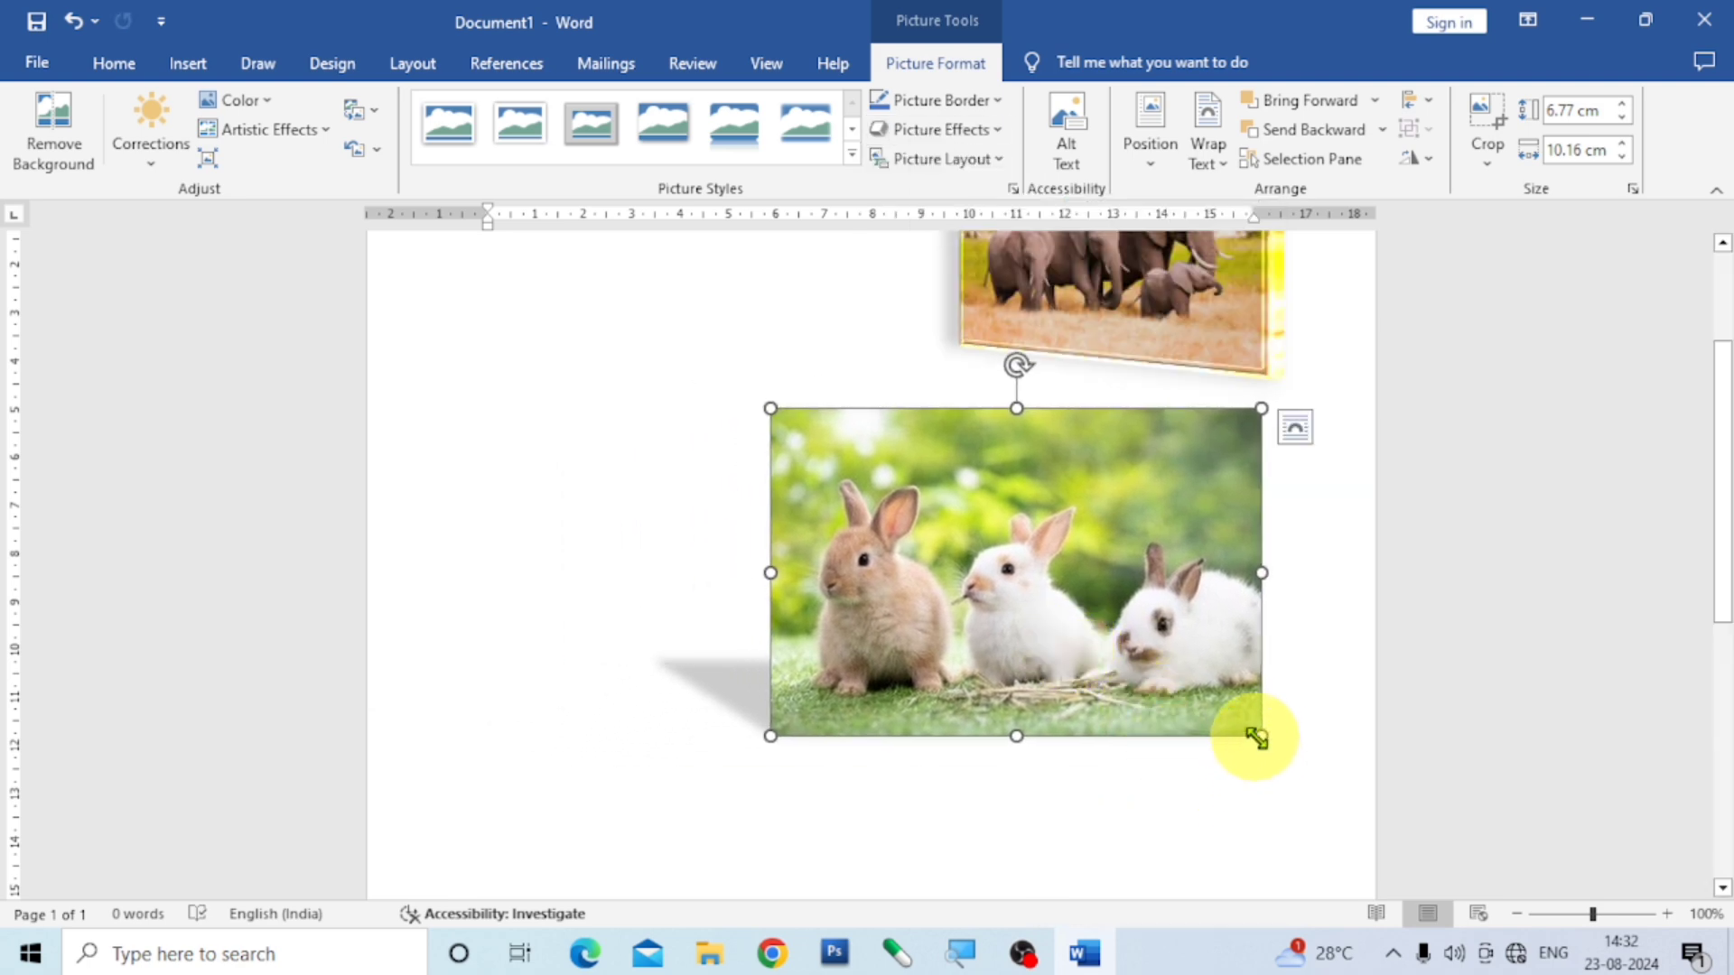
{"action": "left_click_drag", "start_coordinate": [1262, 736], "coordinate": [1142, 657]}
{"action": "left_click_drag", "start_coordinate": [1010, 569], "coordinate": [1141, 571]}
{"action": "left_click", "coordinate": [1110, 804]}
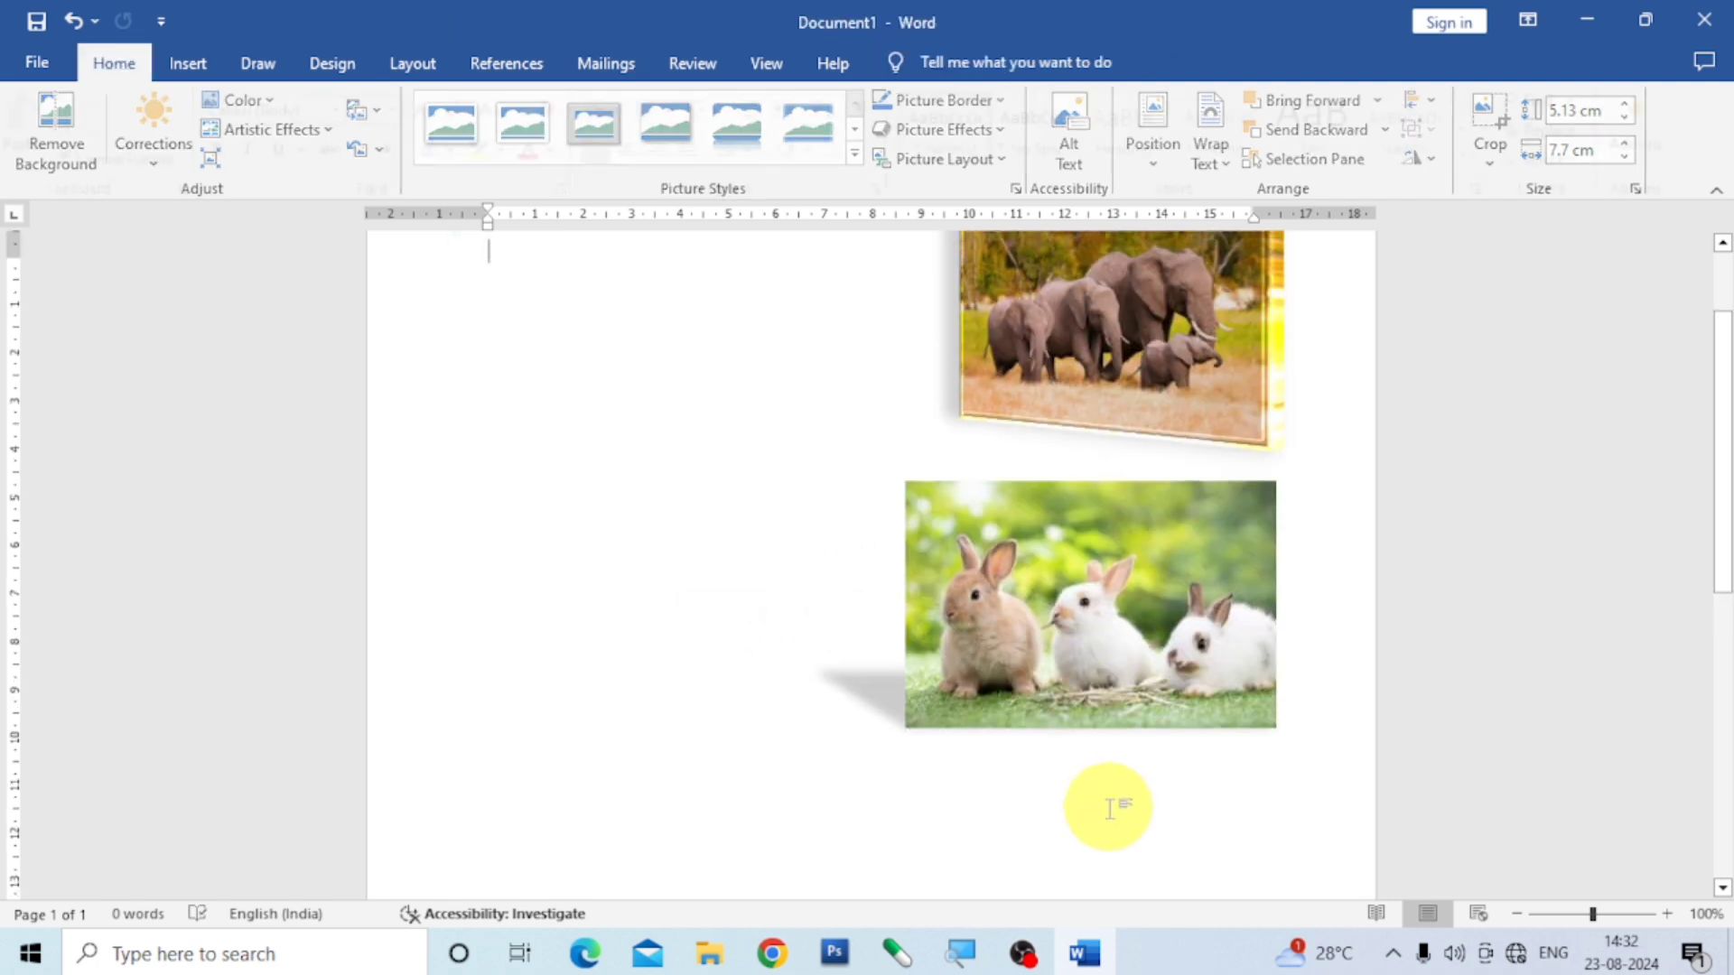
- Insert the c1 kitten picture from the imgs folder on this device
{"action": "scroll", "coordinate": [1070, 792], "scroll_direction": "up", "scroll_amount": 3}
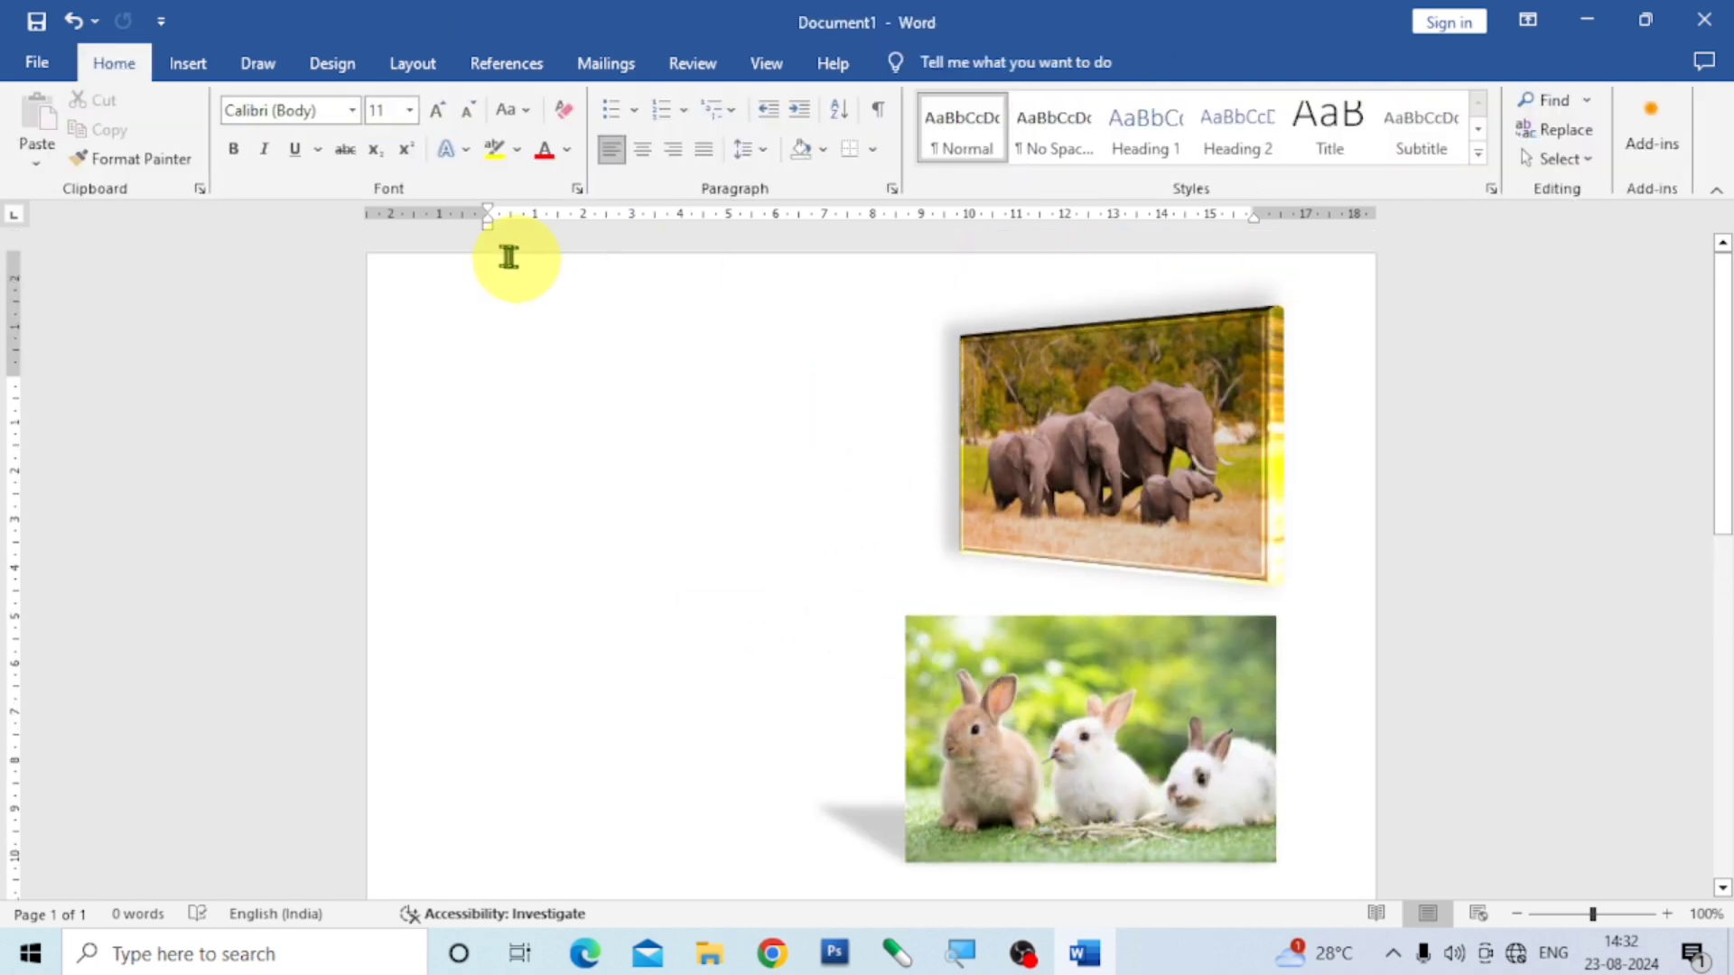
{"action": "left_click", "coordinate": [188, 59]}
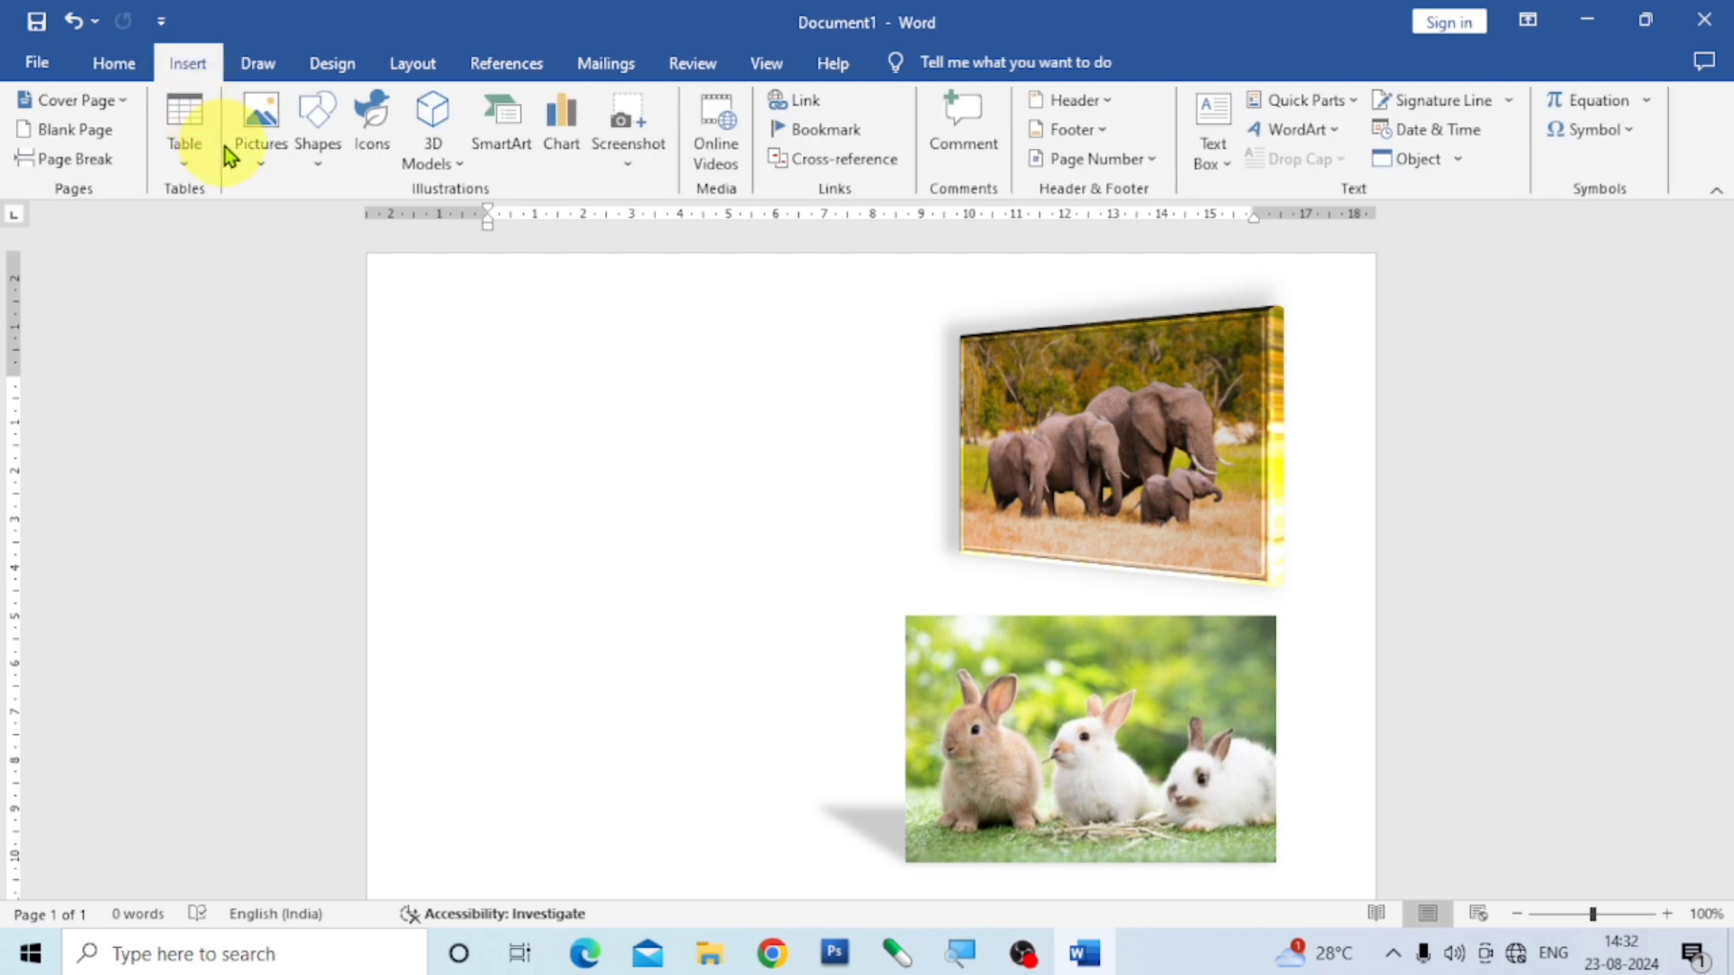
{"action": "left_click", "coordinate": [262, 172]}
{"action": "left_click", "coordinate": [302, 216]}
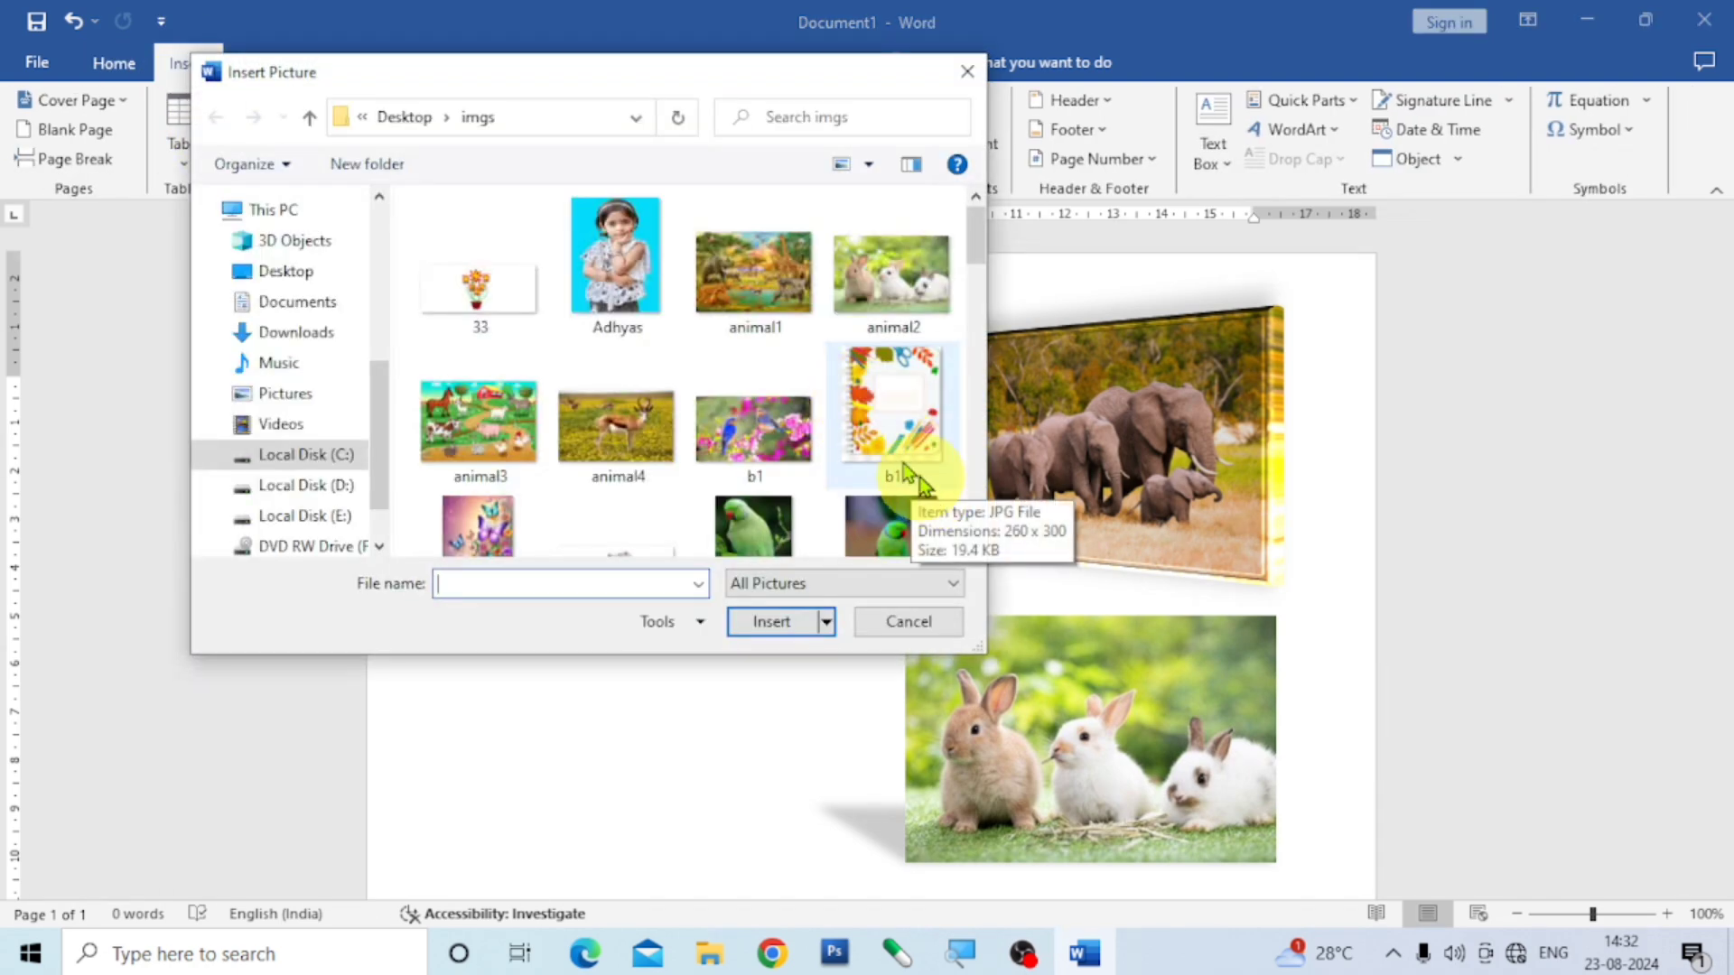
{"action": "scroll", "coordinate": [844, 438], "scroll_direction": "down", "scroll_amount": 1}
{"action": "scroll", "coordinate": [833, 431], "scroll_direction": "down", "scroll_amount": 1}
{"action": "scroll", "coordinate": [829, 428], "scroll_direction": "down", "scroll_amount": 1}
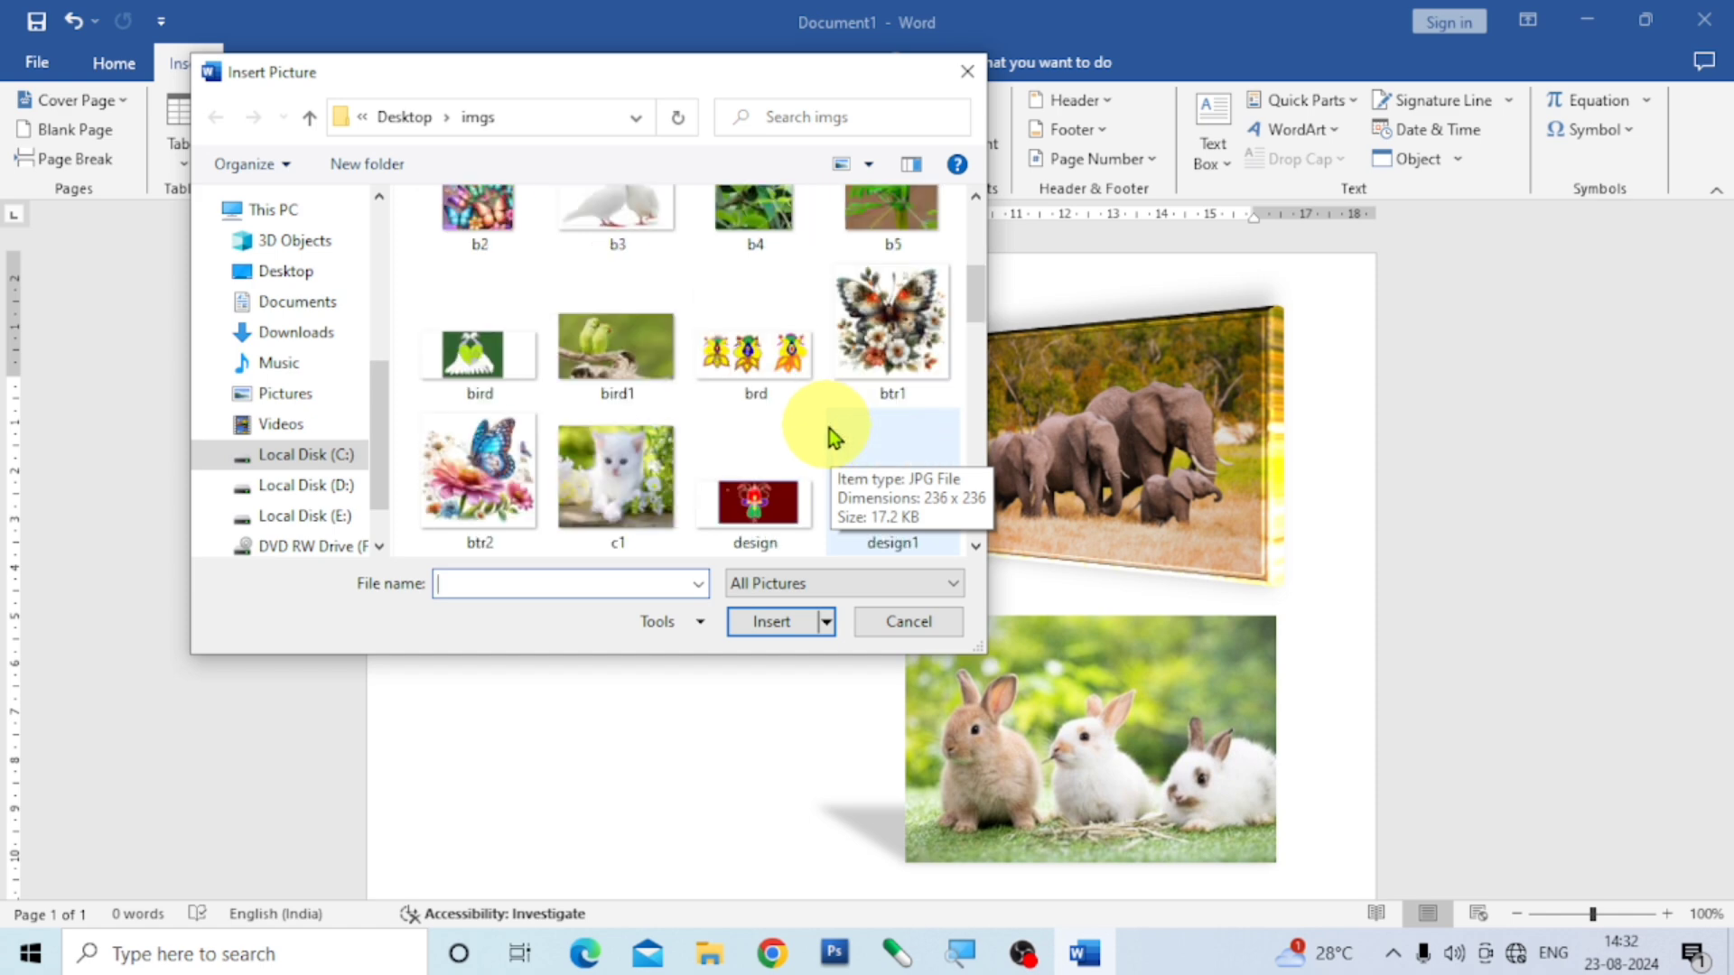
{"action": "scroll", "coordinate": [828, 428], "scroll_direction": "down", "scroll_amount": 1}
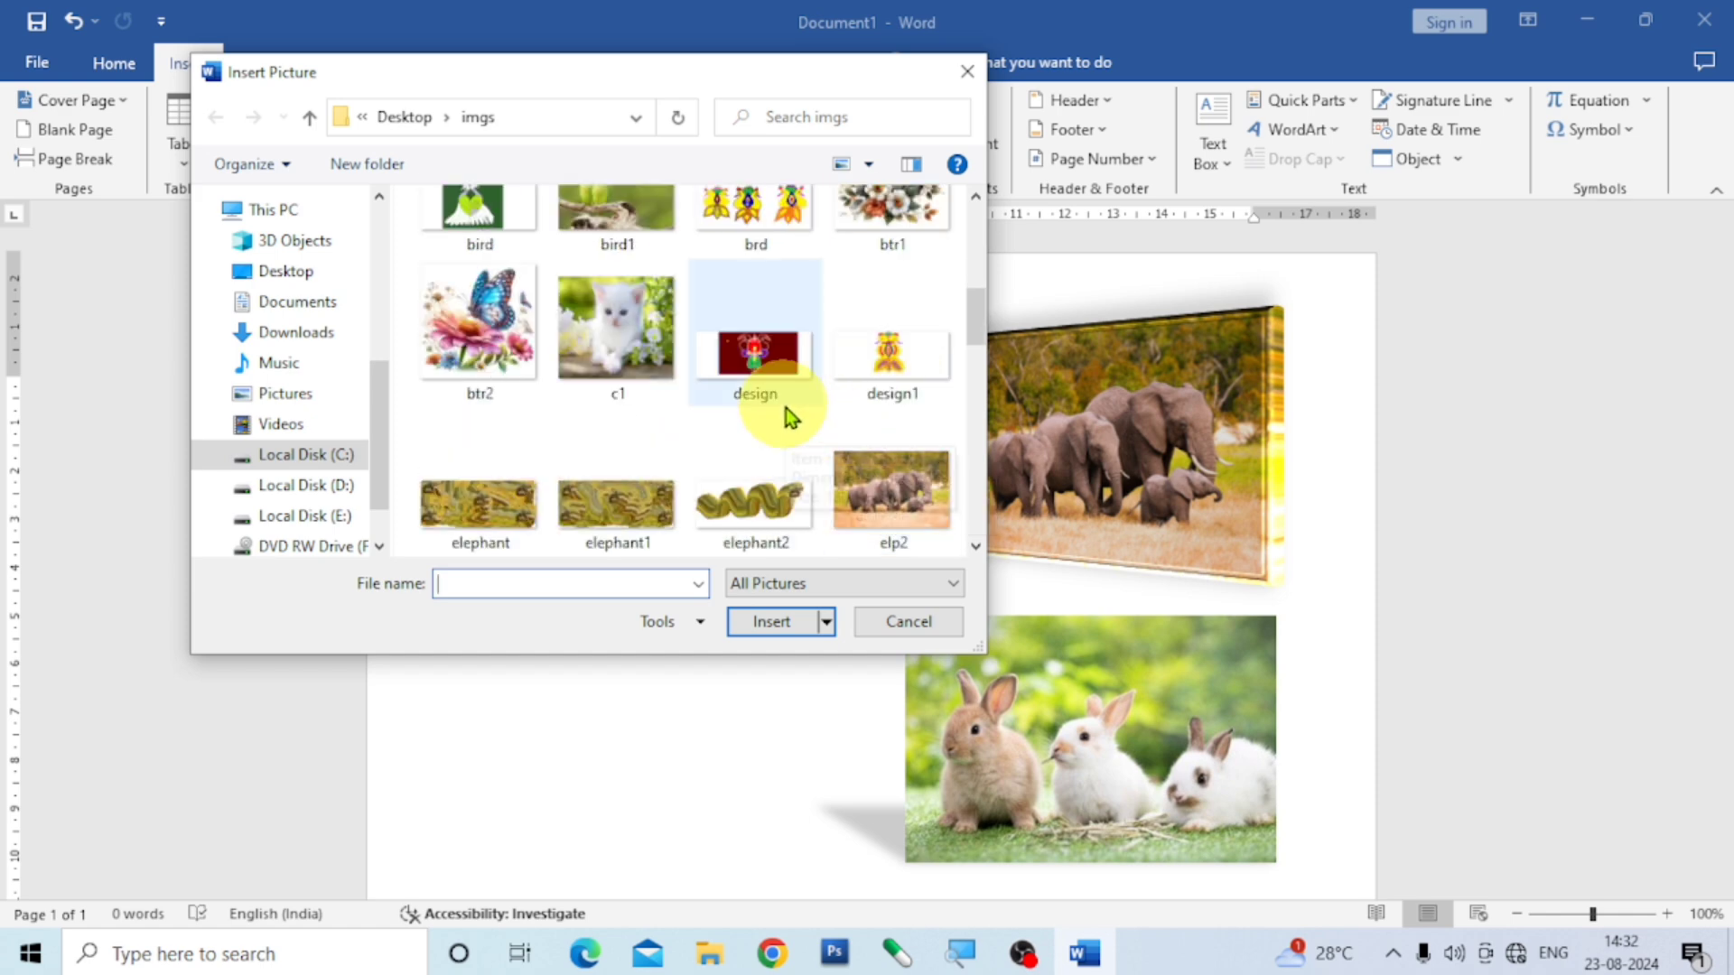
{"action": "left_click", "coordinate": [634, 329]}
{"action": "left_click", "coordinate": [785, 628]}
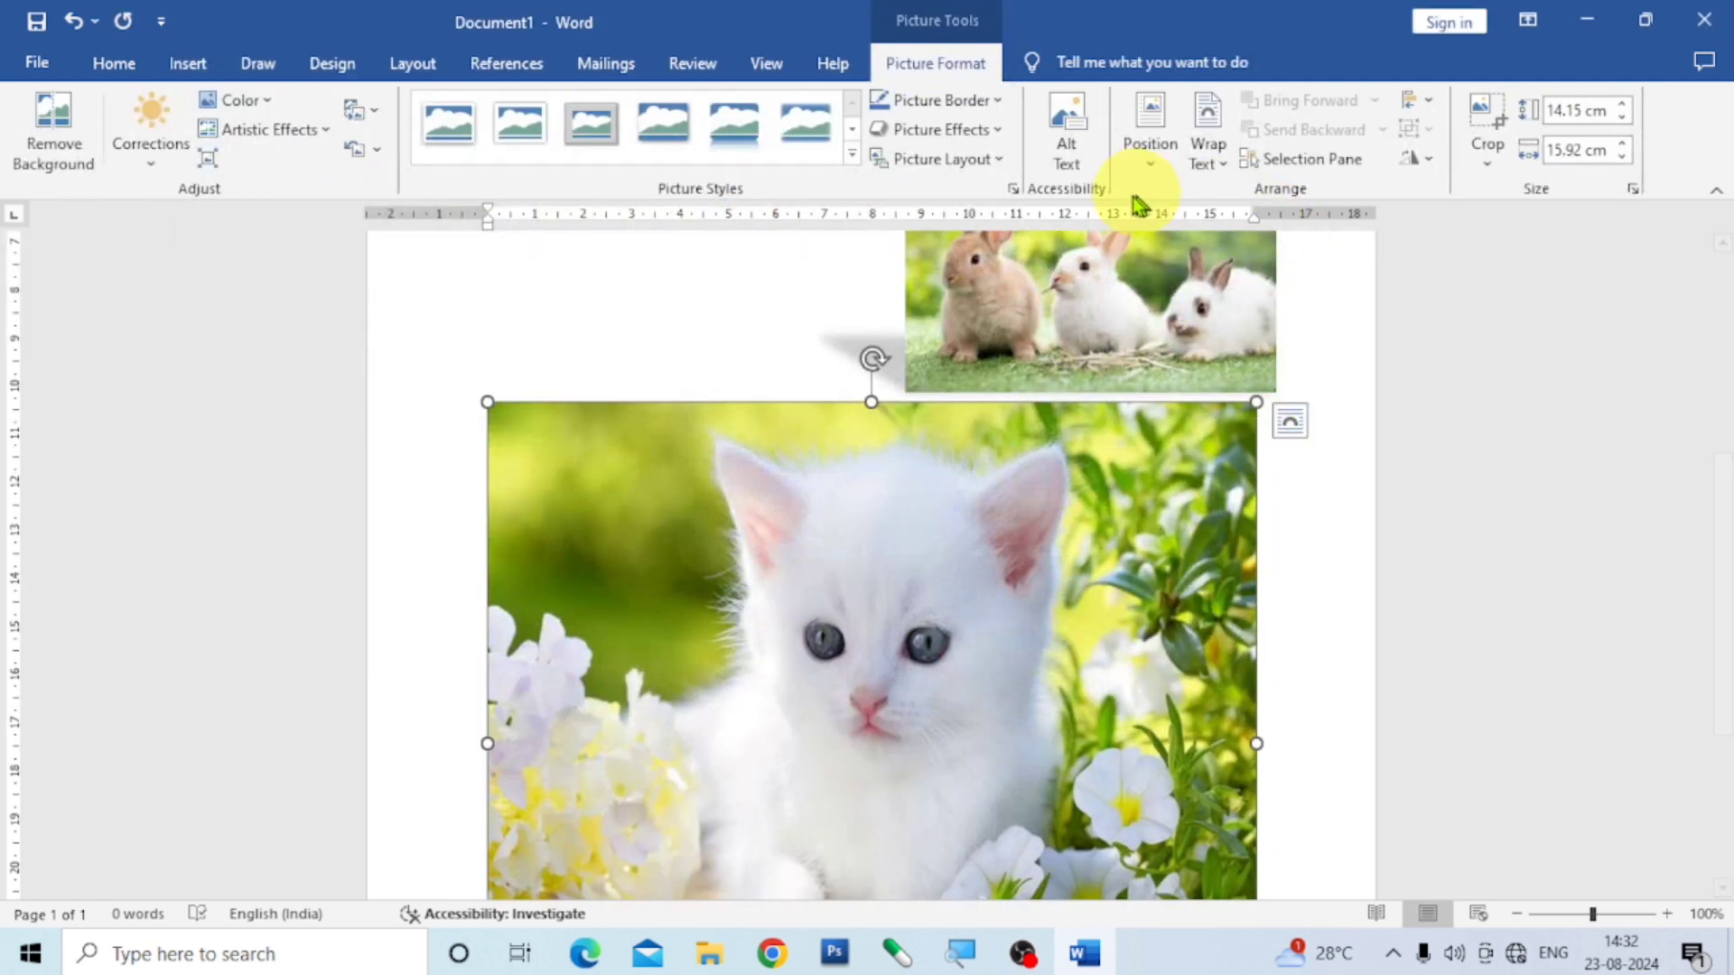
- Give the kitten picture a centred position with text wrapping, shrink it to about 6.5 × 7.3 cm and place it below the rabbit picture
{"action": "left_click", "coordinate": [1150, 154]}
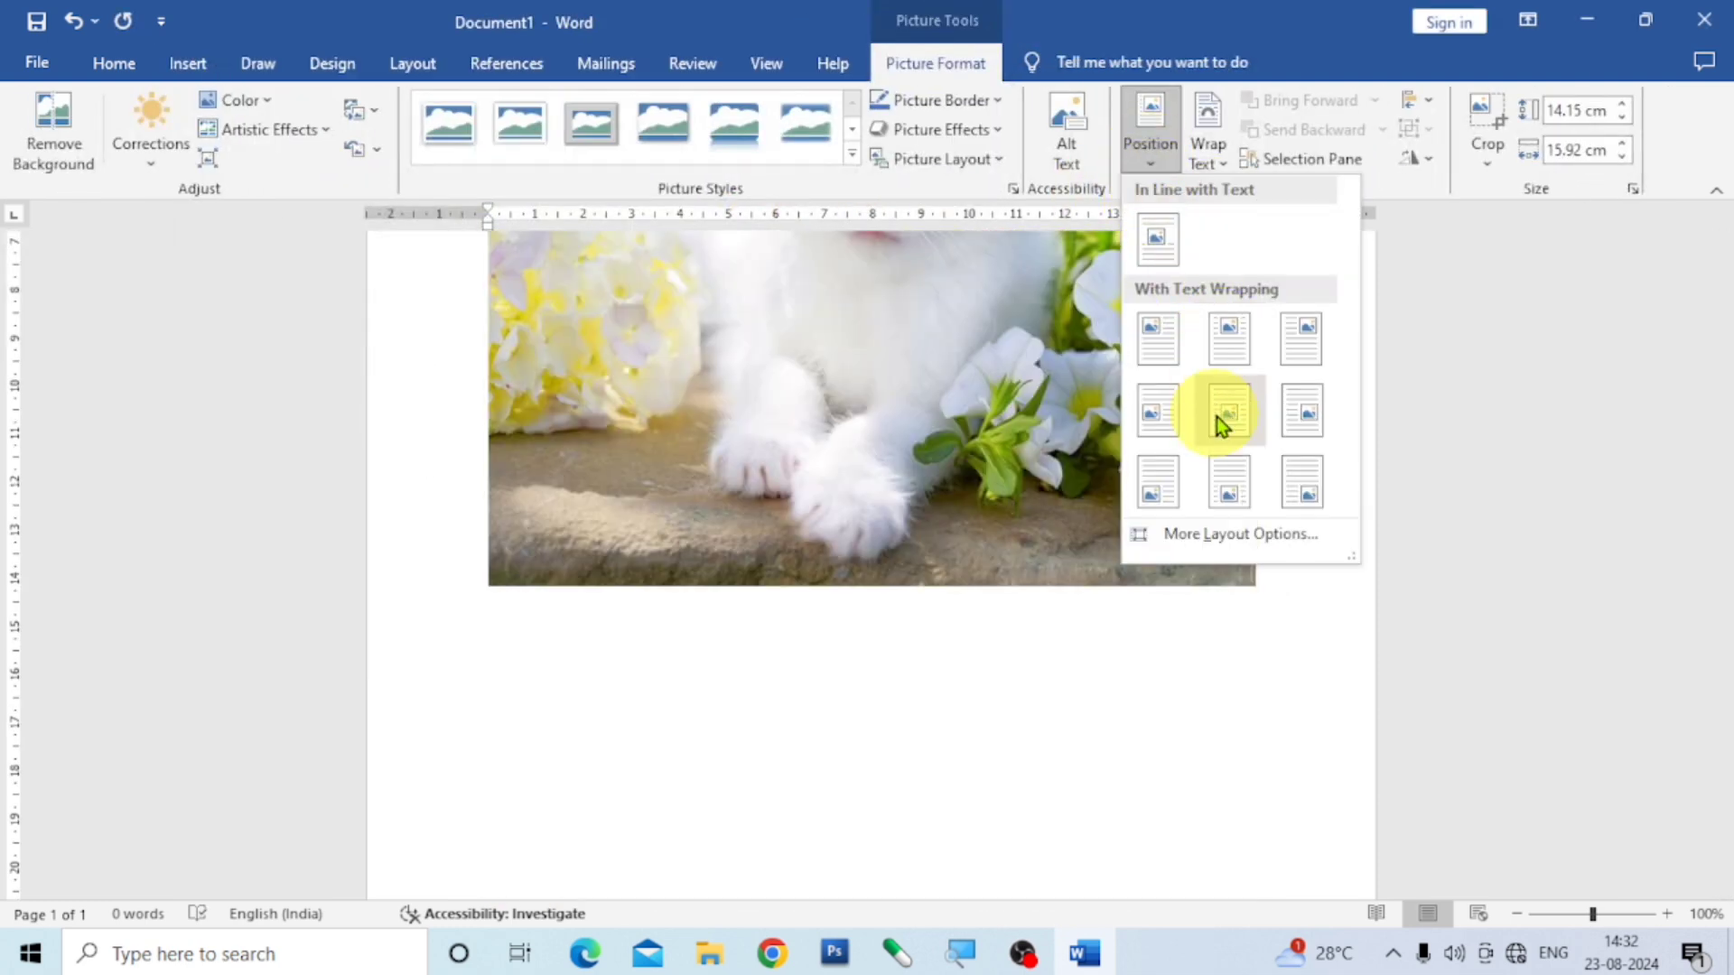
{"action": "left_click", "coordinate": [1217, 417]}
{"action": "scroll", "coordinate": [1151, 533], "scroll_direction": "up", "scroll_amount": 2}
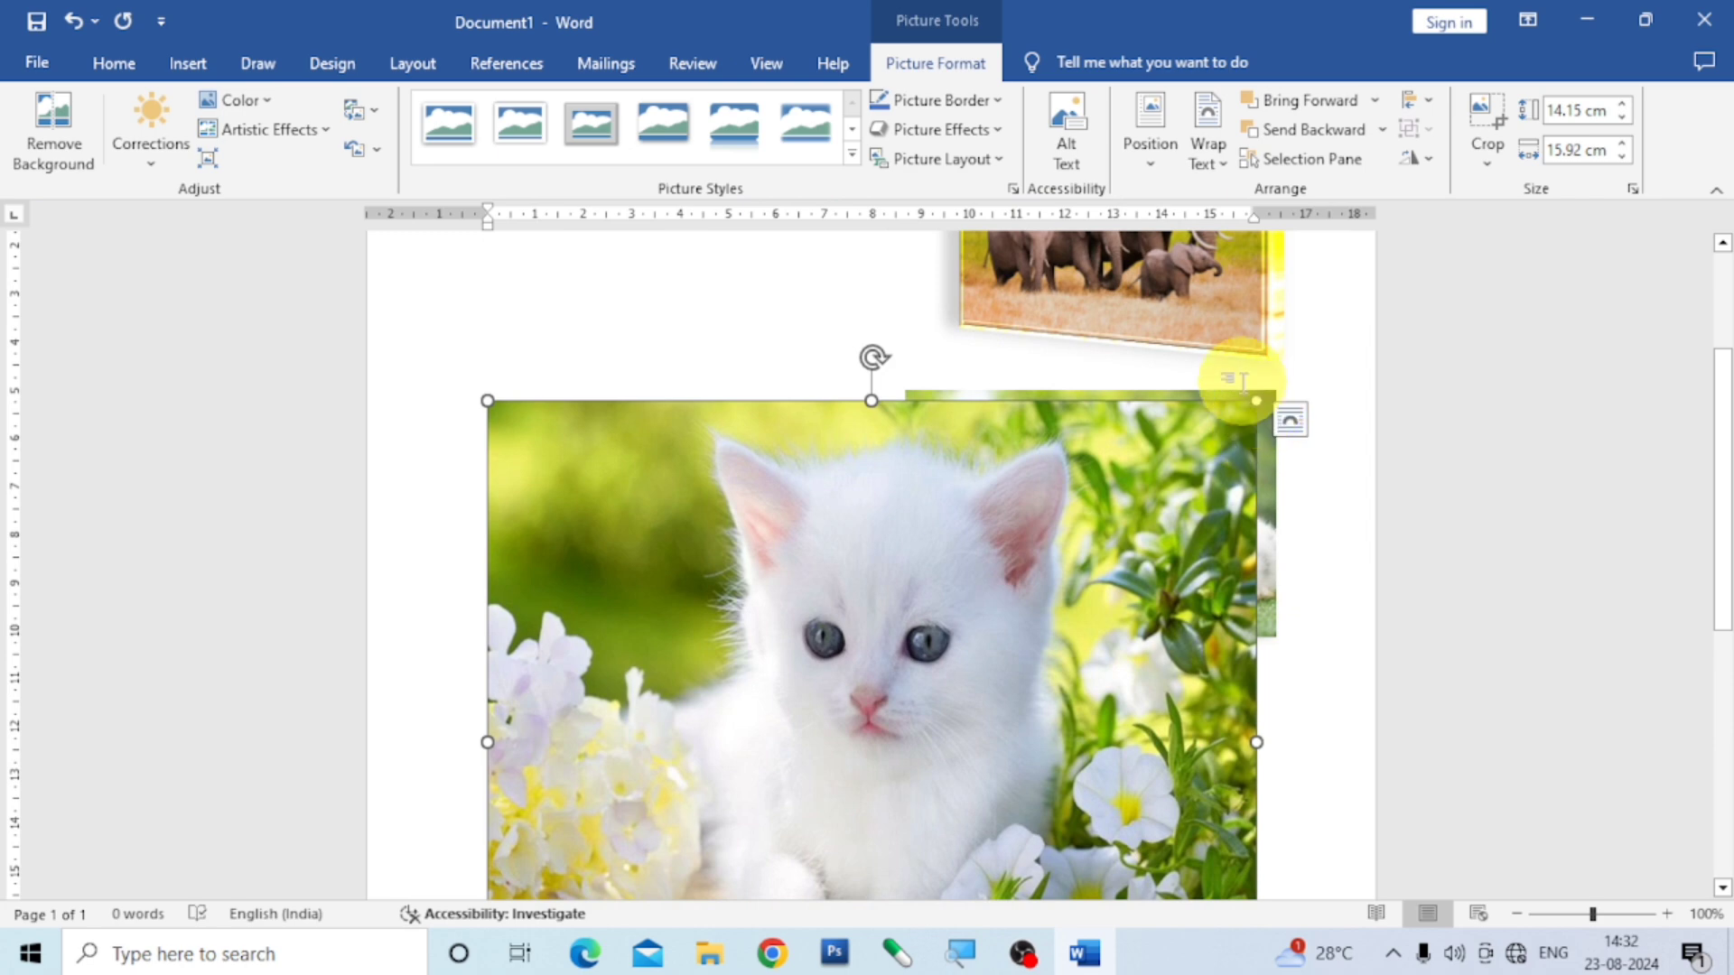
{"action": "left_click_drag", "start_coordinate": [1262, 397], "coordinate": [704, 759]}
{"action": "scroll", "coordinate": [704, 758], "scroll_direction": "down", "scroll_amount": 8}
{"action": "scroll", "coordinate": [762, 598], "scroll_direction": "up", "scroll_amount": 3}
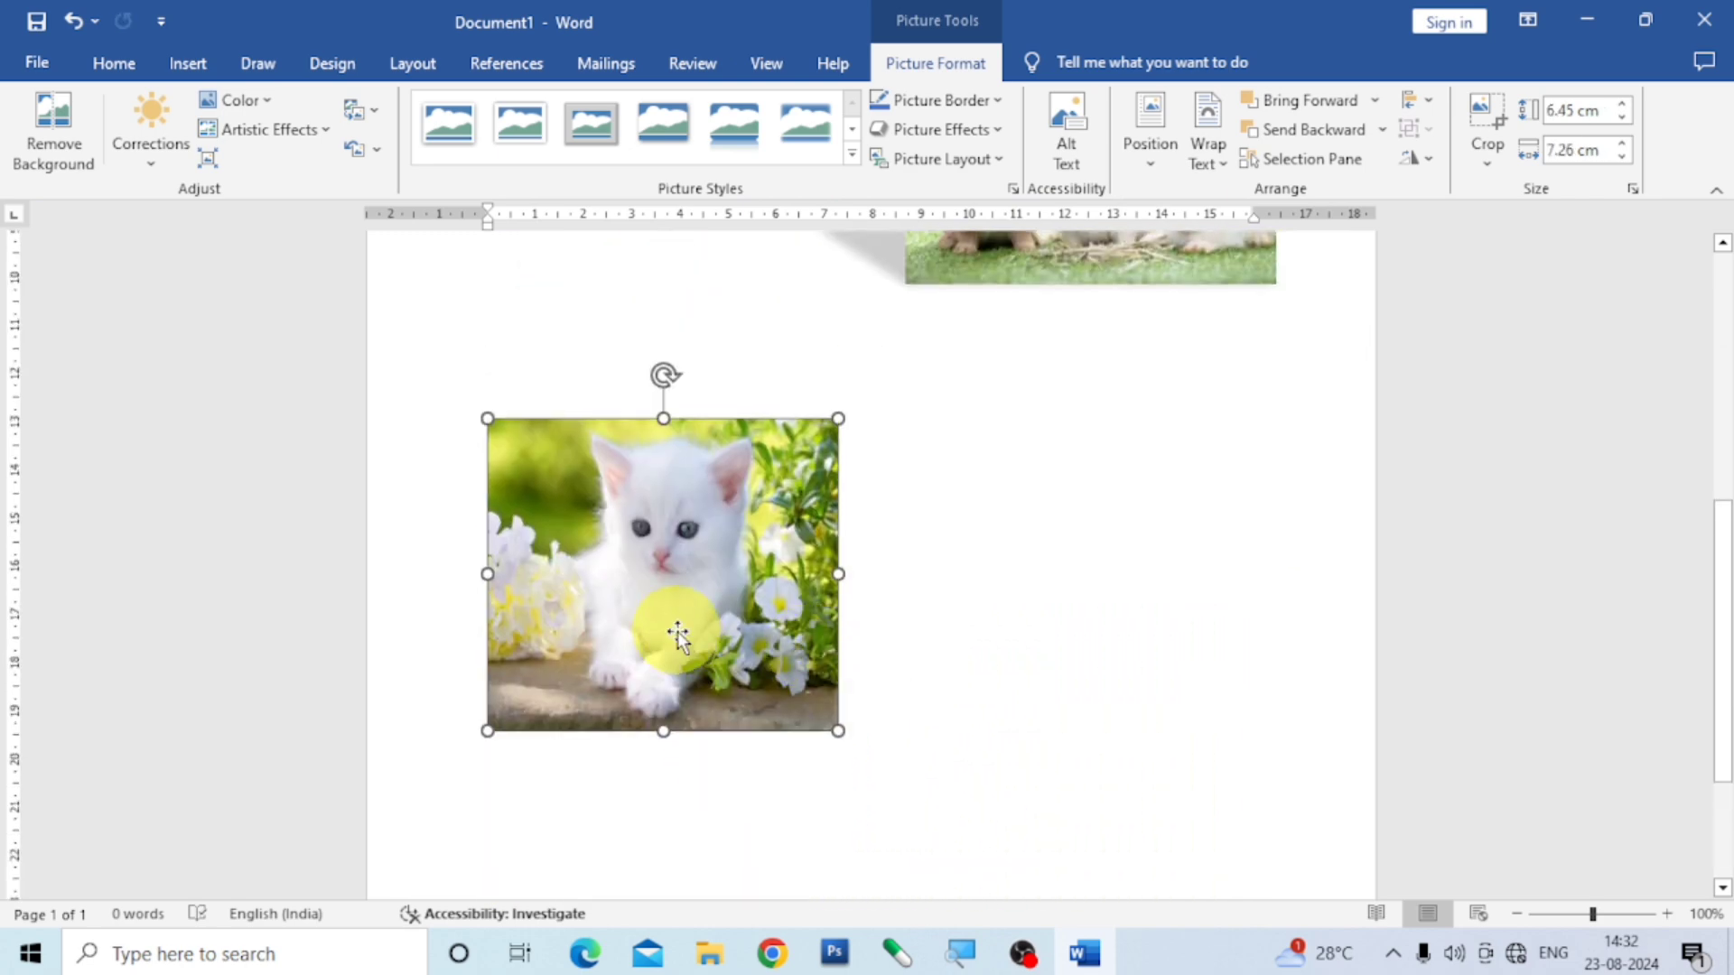
{"action": "left_click_drag", "start_coordinate": [666, 631], "coordinate": [1116, 554]}
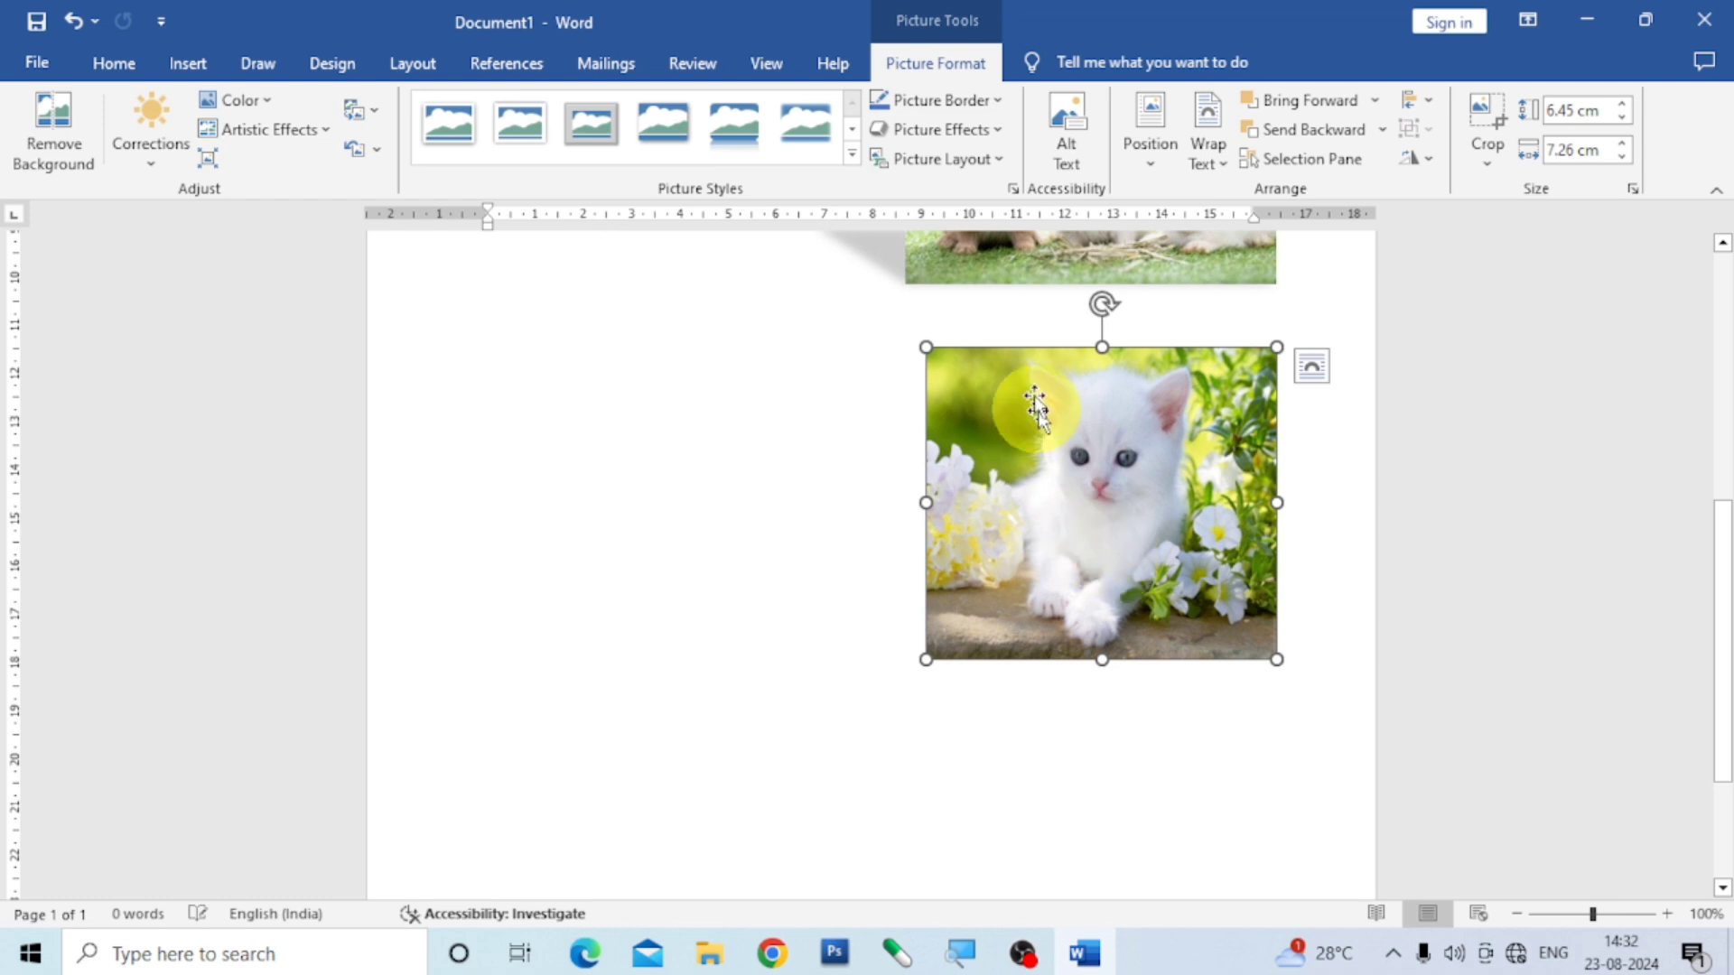
{"action": "left_click", "coordinate": [1003, 128]}
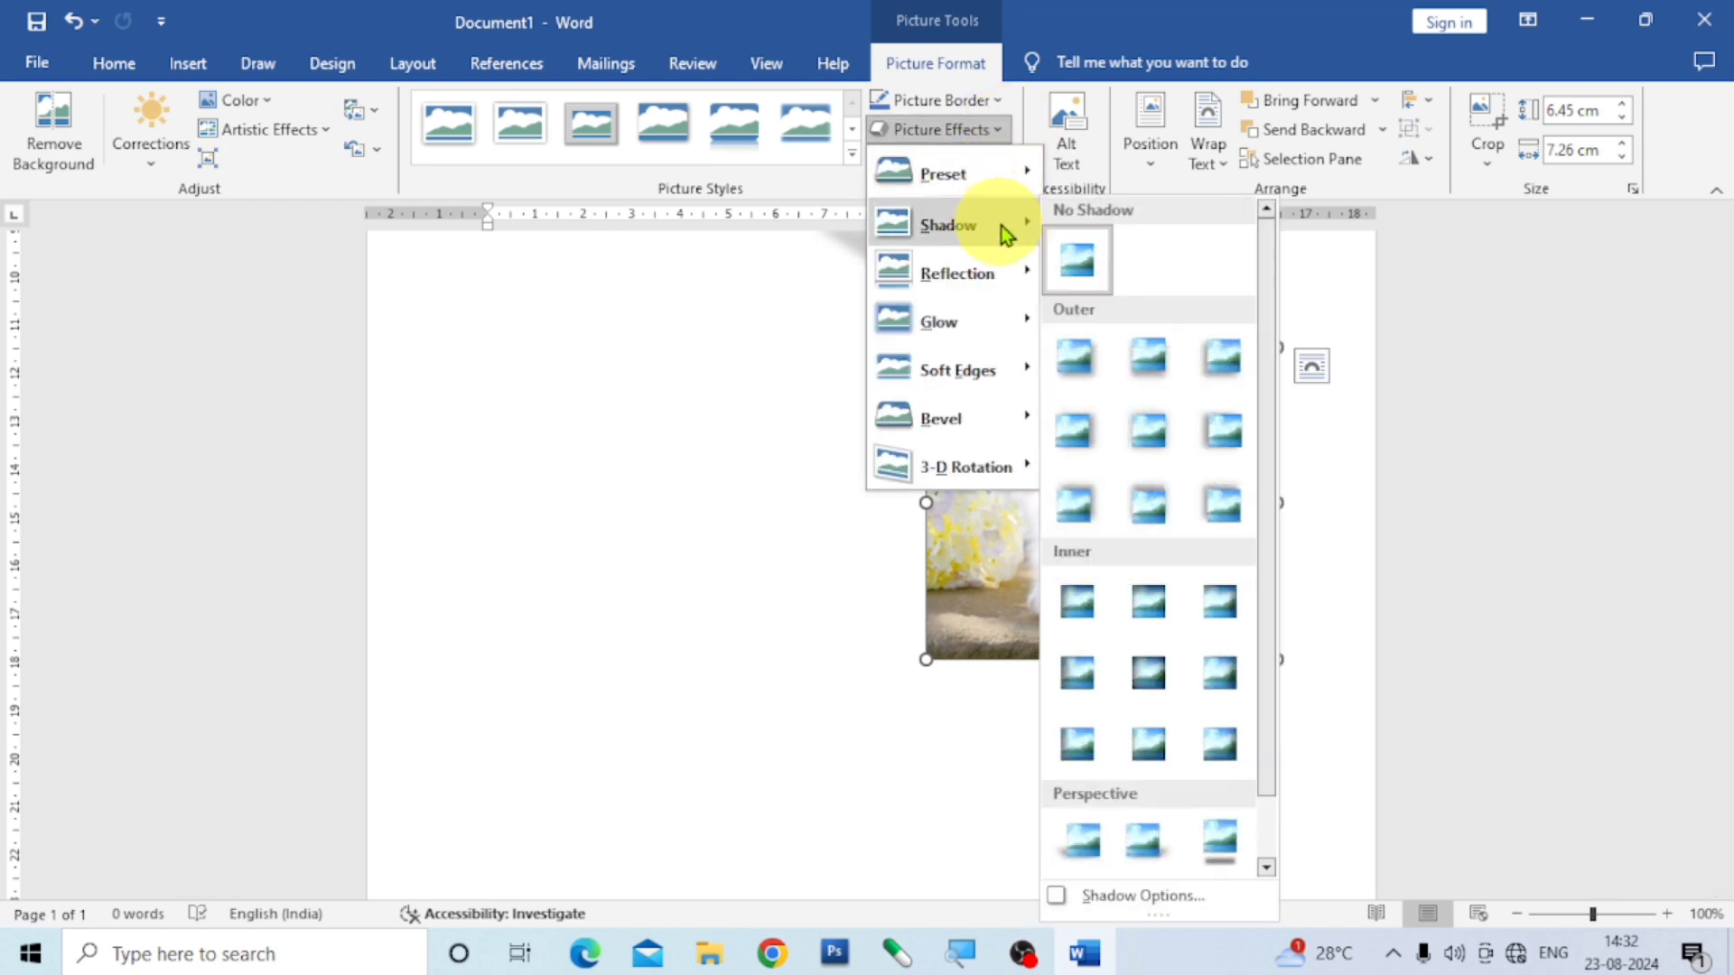
{"action": "mouse_move", "coordinate": [984, 287]}
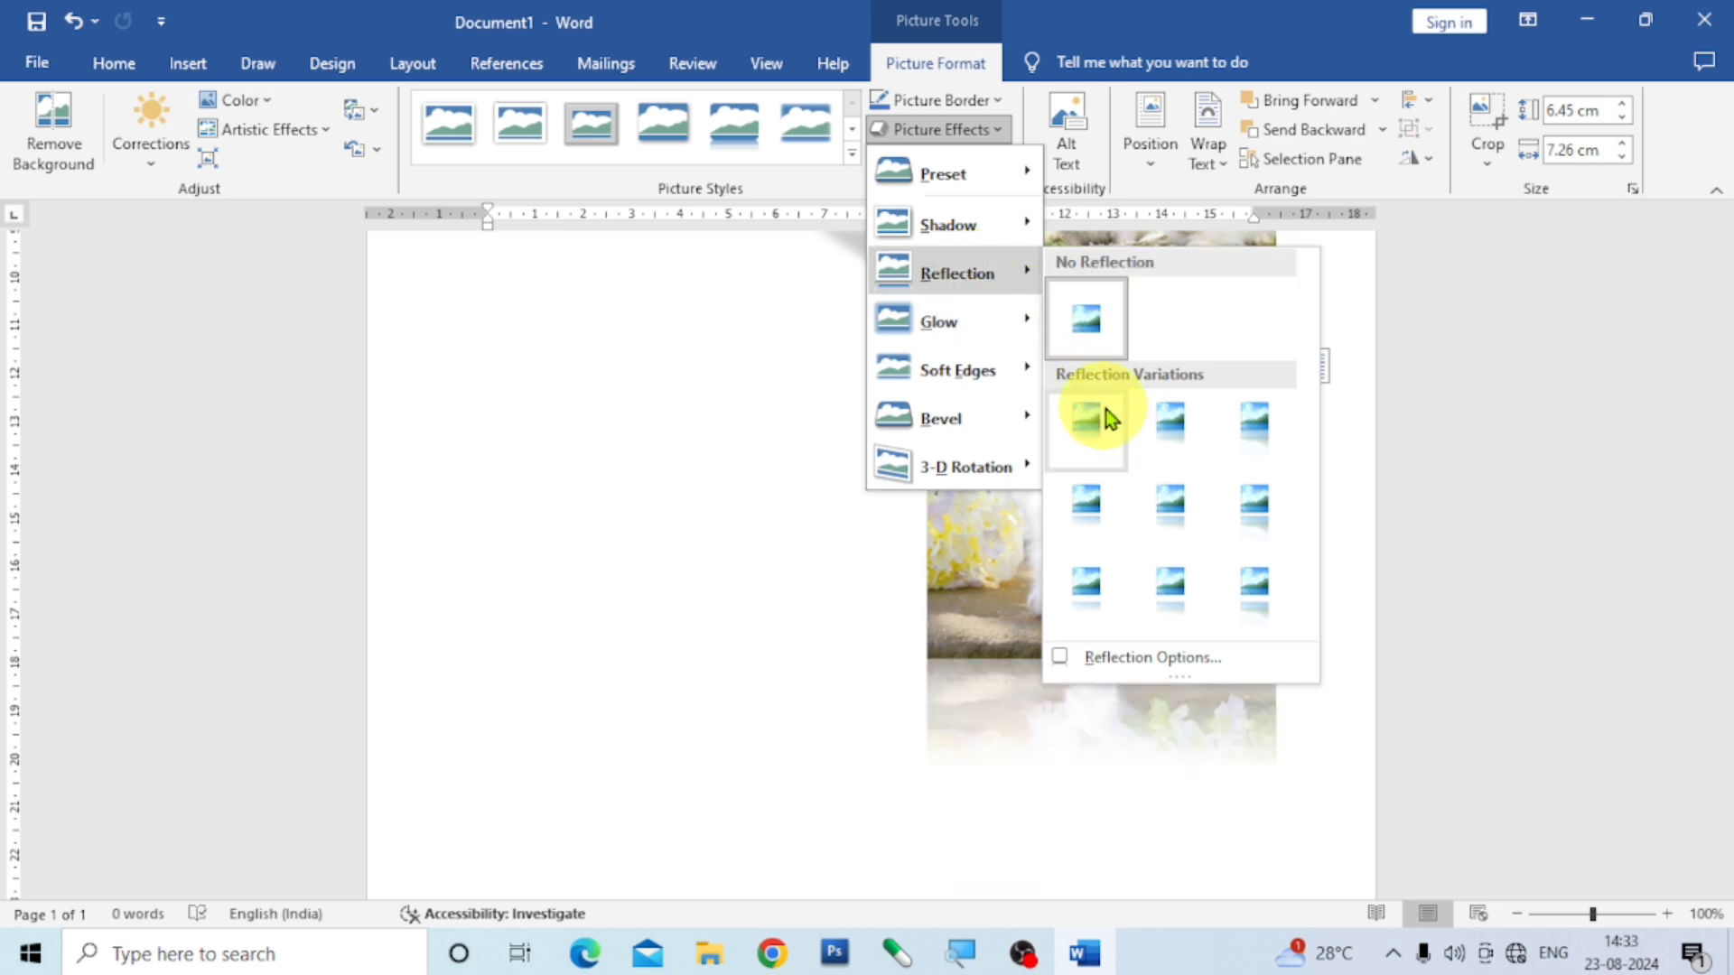
{"action": "left_click", "coordinate": [991, 604]}
- Move the kitten picture to the left half of the page and apply a full reflection with 8 point offset
{"action": "left_click_drag", "start_coordinate": [1029, 564], "coordinate": [537, 573]}
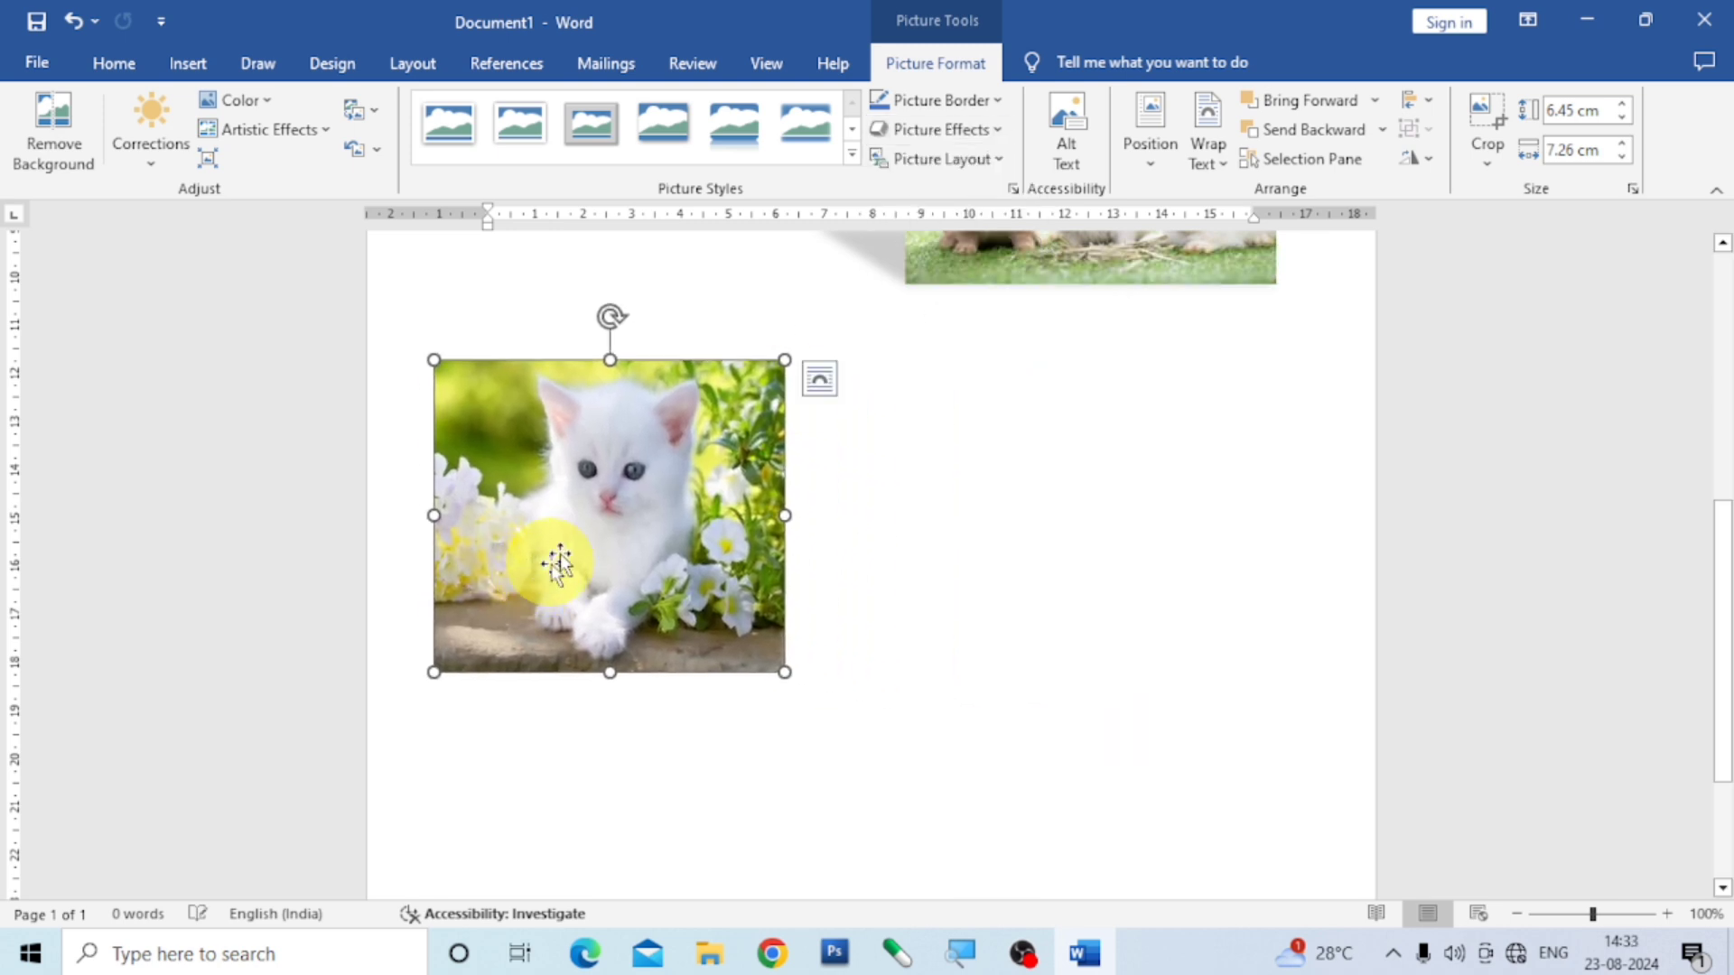
{"action": "left_click", "coordinate": [1005, 135]}
{"action": "mouse_move", "coordinate": [1015, 290]}
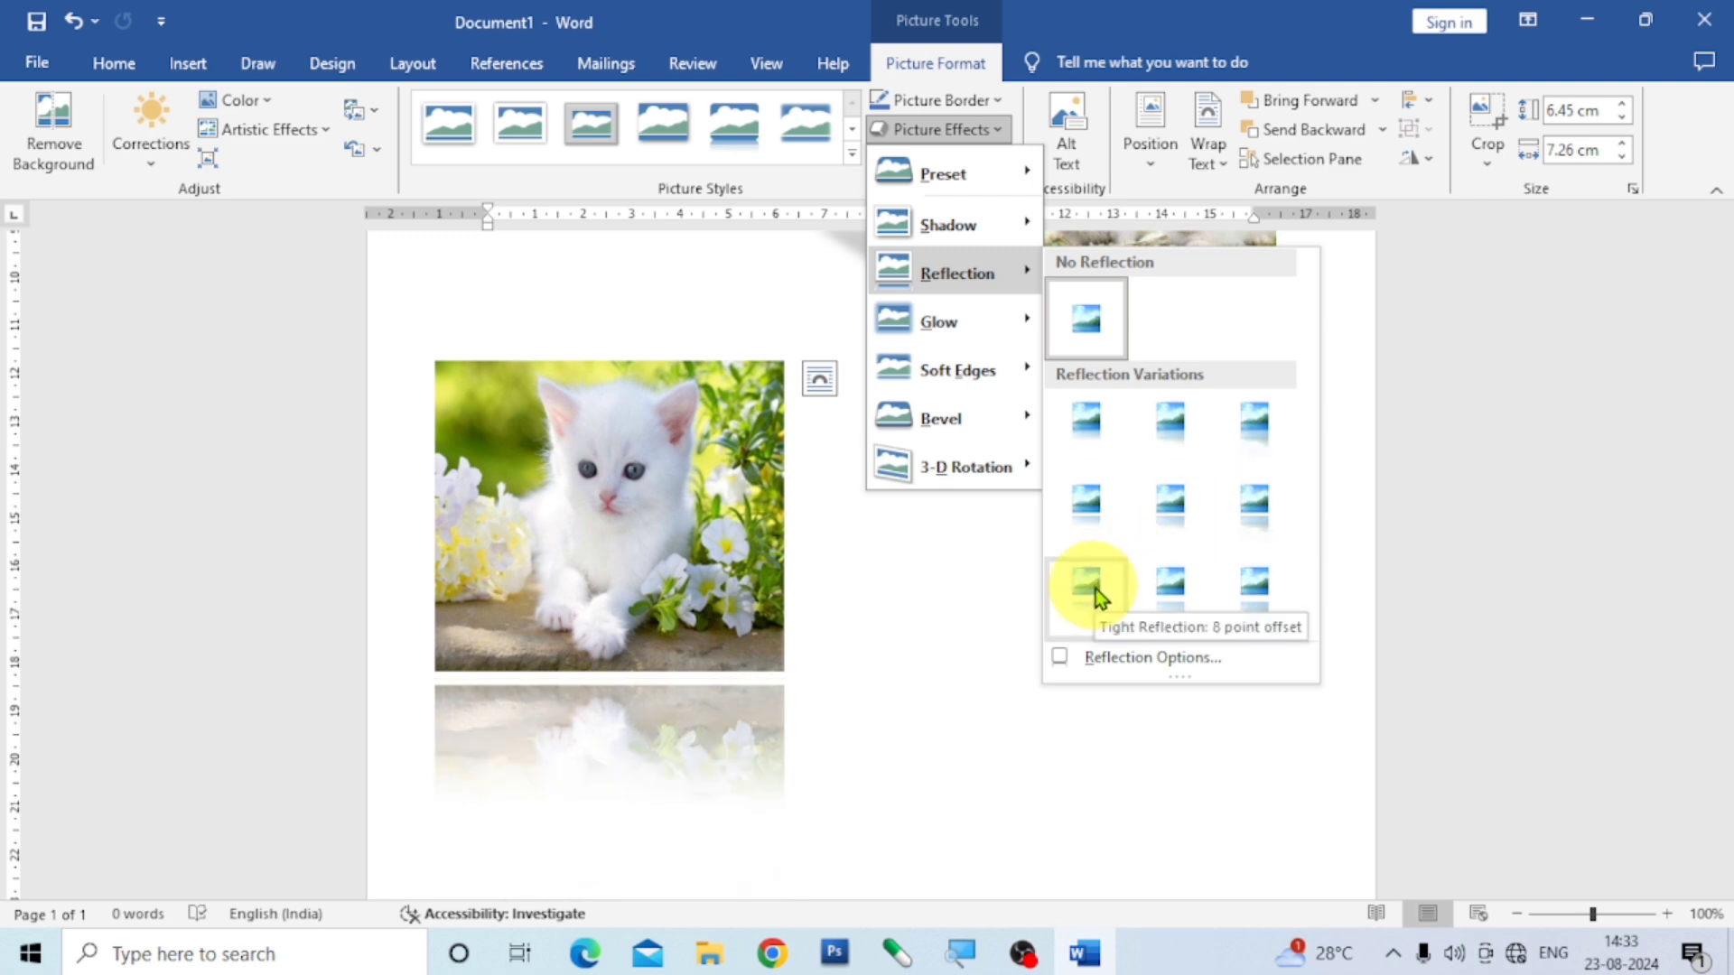
{"action": "left_click", "coordinate": [1259, 589]}
{"action": "scroll", "coordinate": [994, 620], "scroll_direction": "down", "scroll_amount": 3}
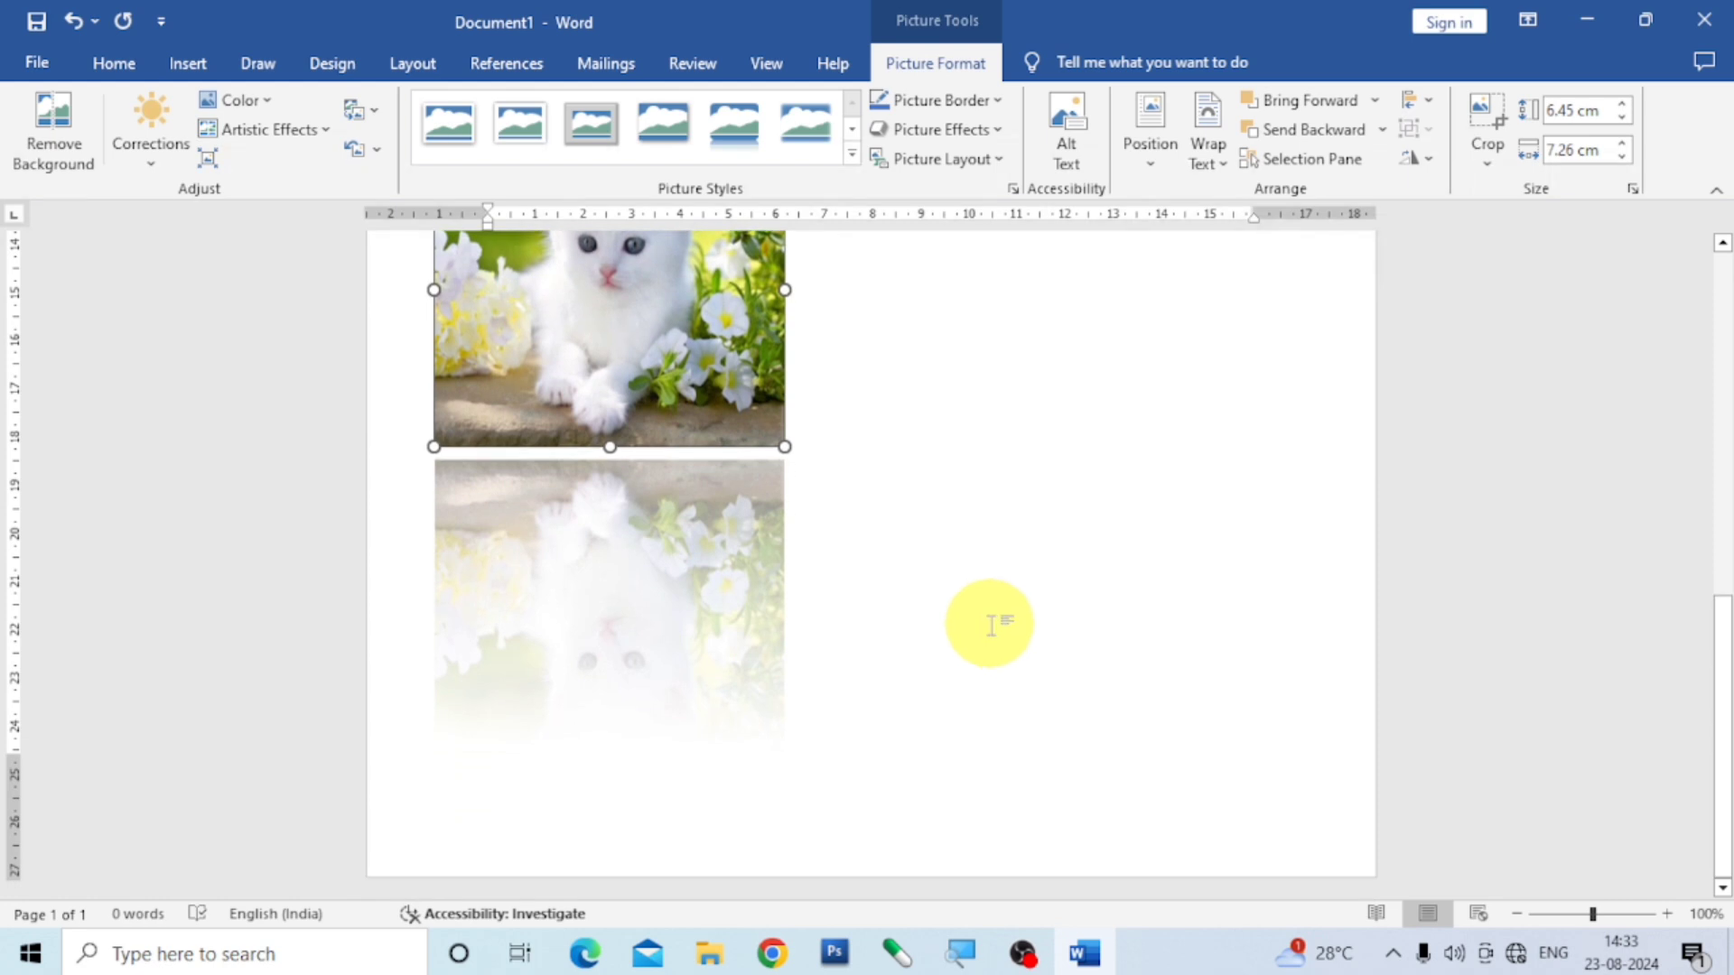
{"action": "scroll", "coordinate": [805, 637], "scroll_direction": "up", "scroll_amount": 3}
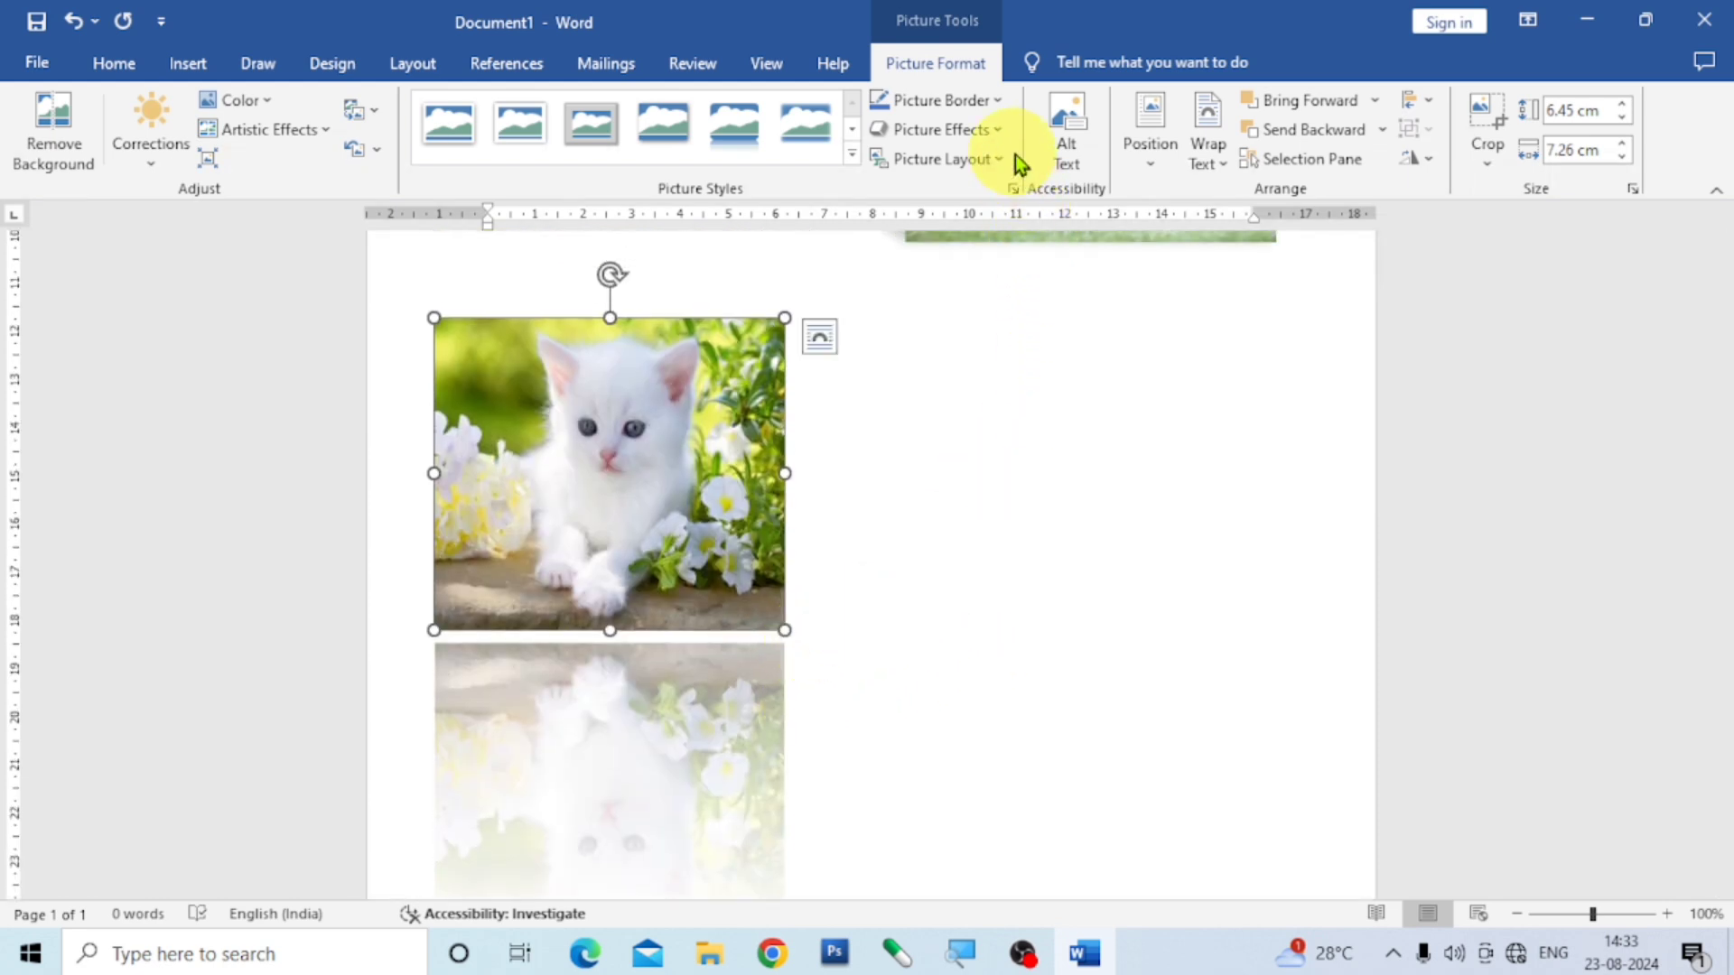
- Change the kitten picture's effect to the full reflection variation with a smaller offset
{"action": "left_click", "coordinate": [999, 129]}
{"action": "mouse_move", "coordinate": [1011, 274]}
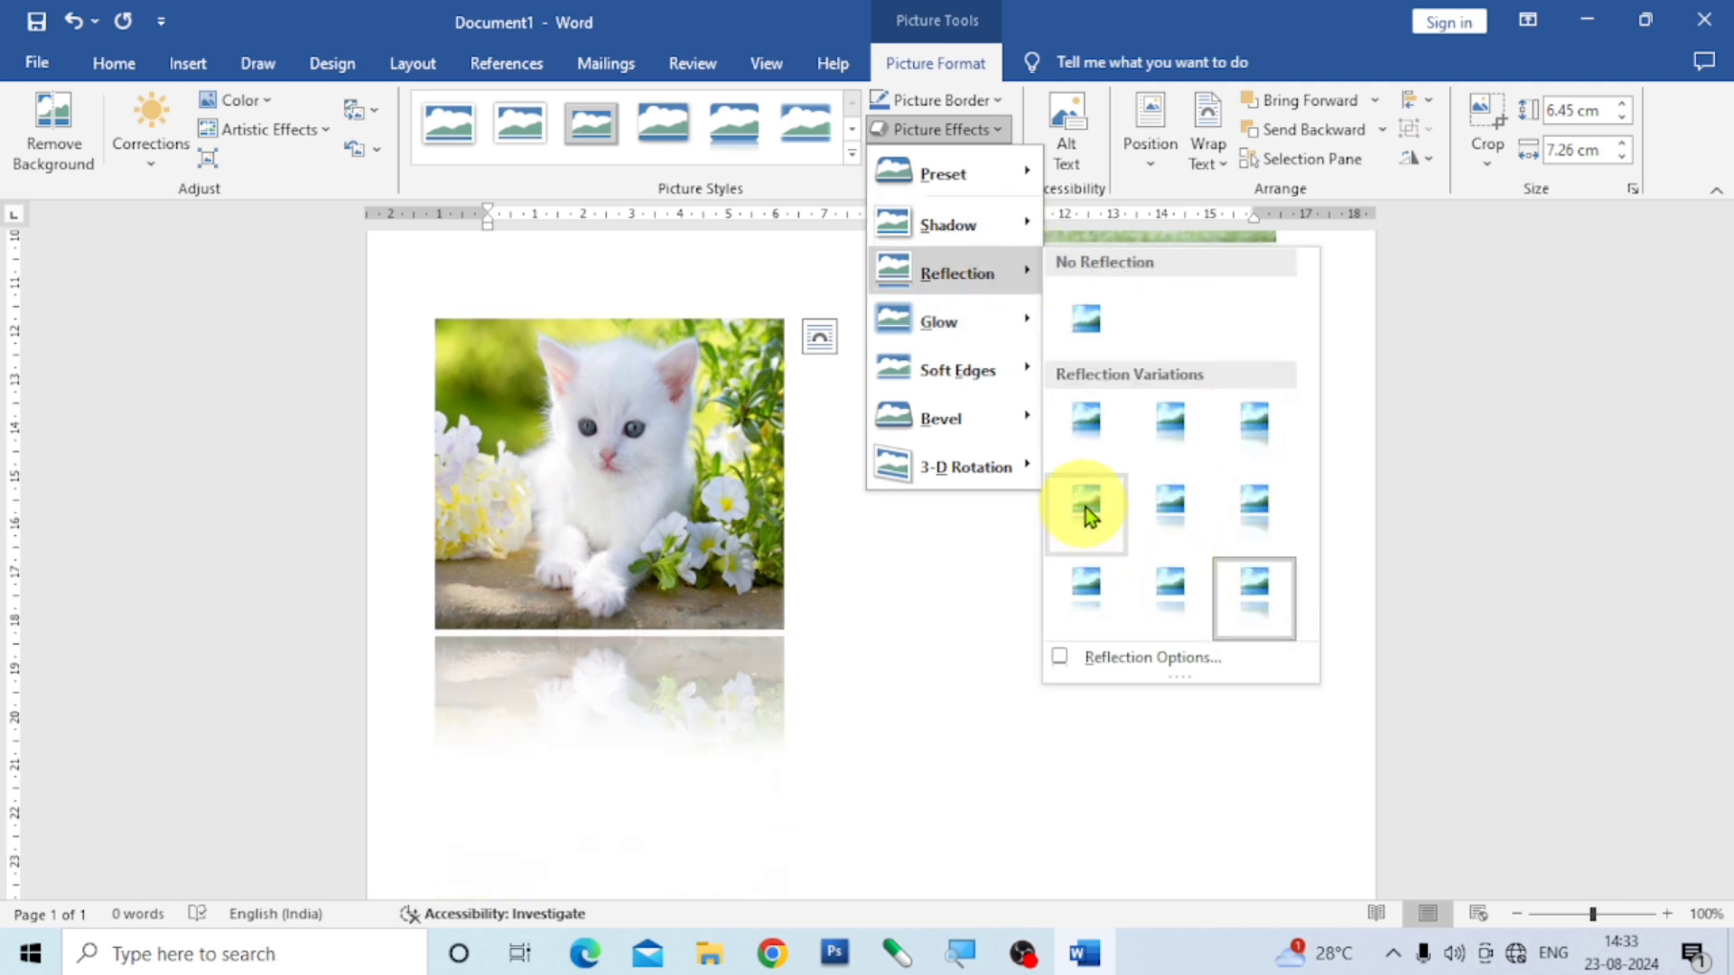
{"action": "left_click", "coordinate": [1251, 513]}
{"action": "scroll", "coordinate": [882, 608], "scroll_direction": "down", "scroll_amount": 3}
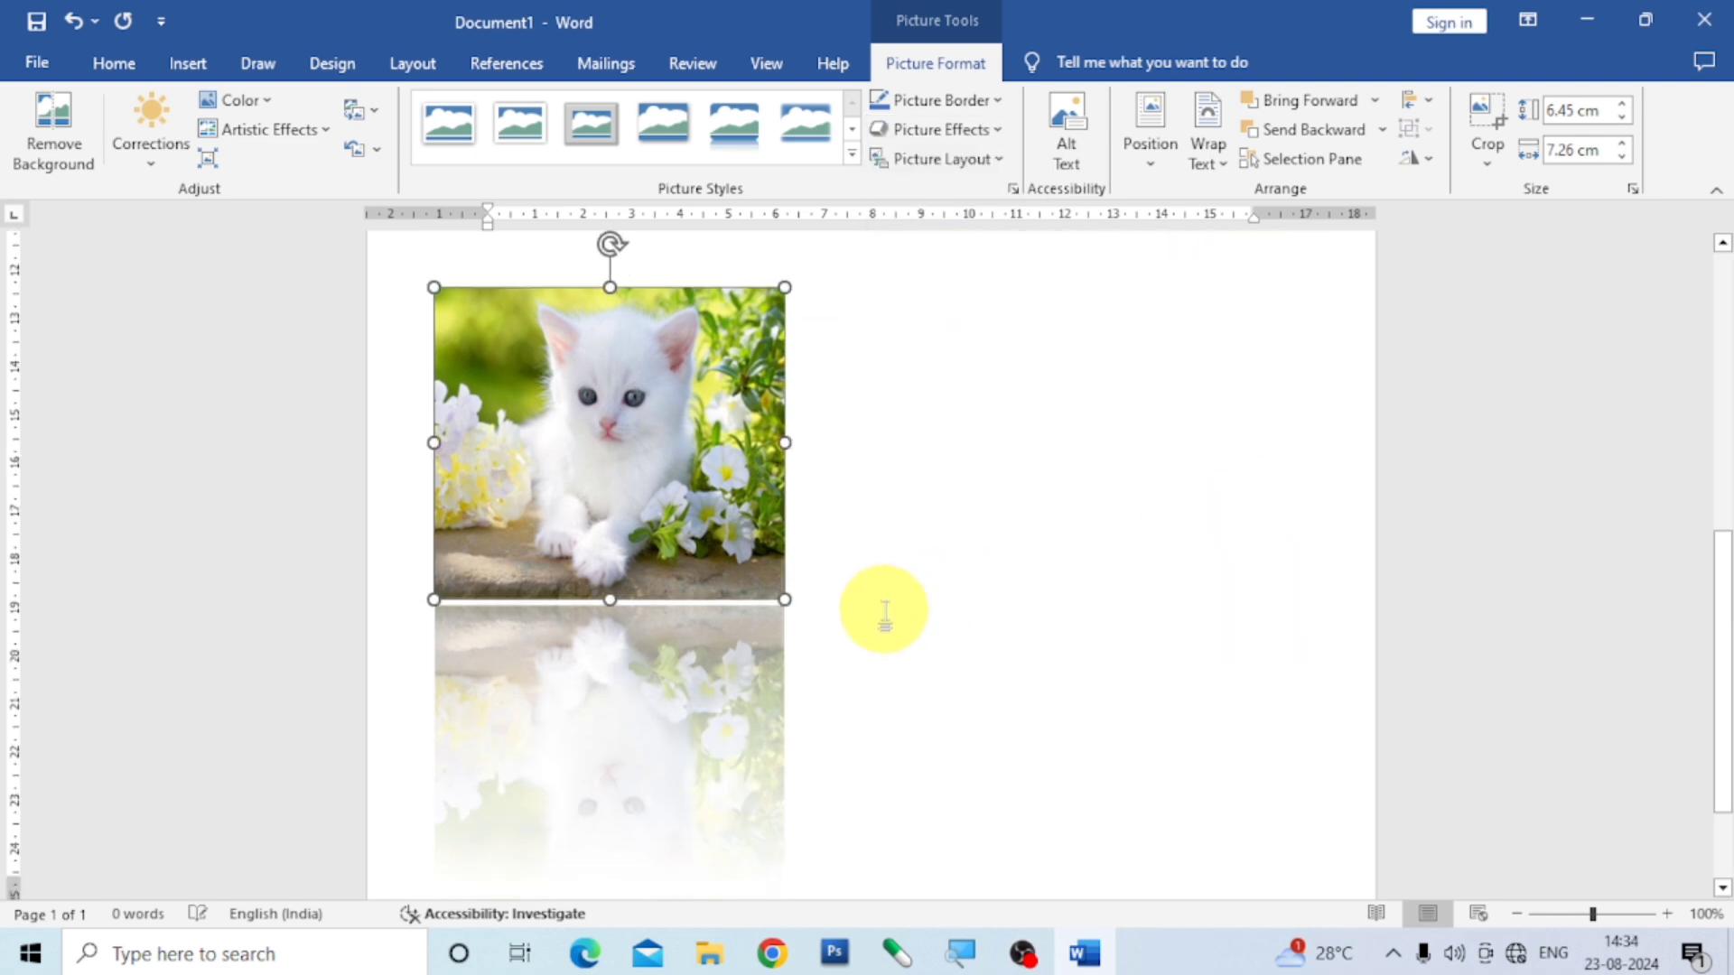
{"action": "scroll", "coordinate": [924, 618], "scroll_direction": "up", "scroll_amount": 3}
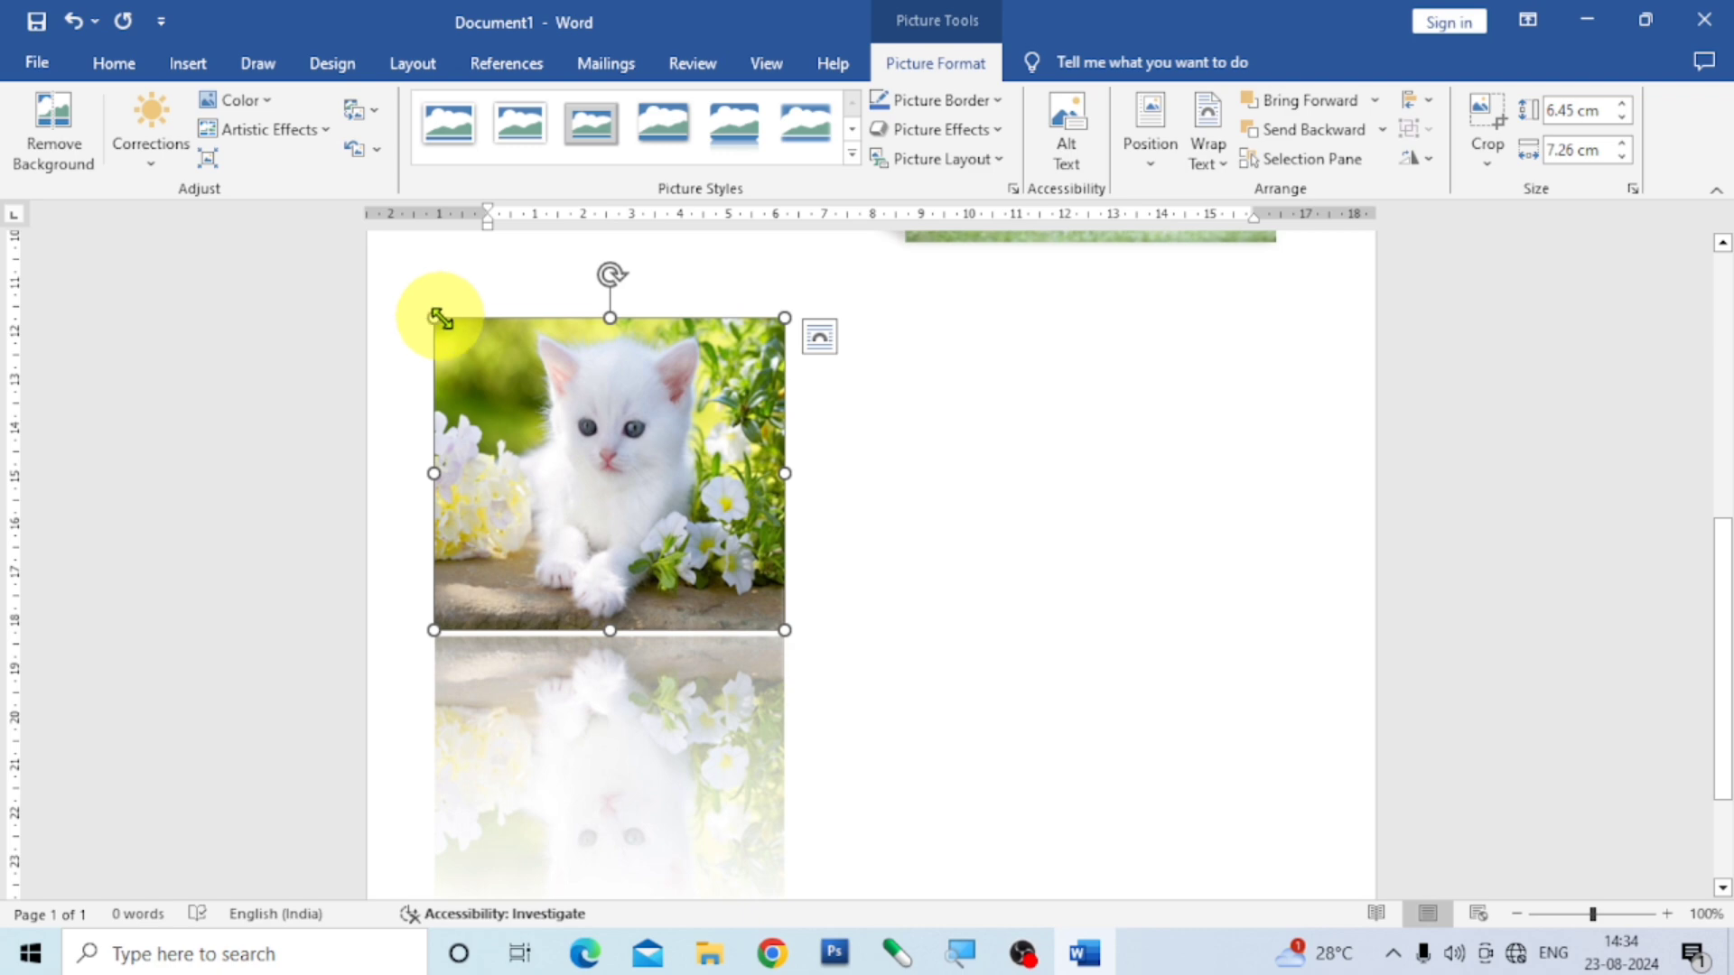
- Shrink the kitten picture to about 4.4 × 5 cm, place it below the rabbit picture and deselect it
{"action": "left_click_drag", "start_coordinate": [440, 318], "coordinate": [543, 415]}
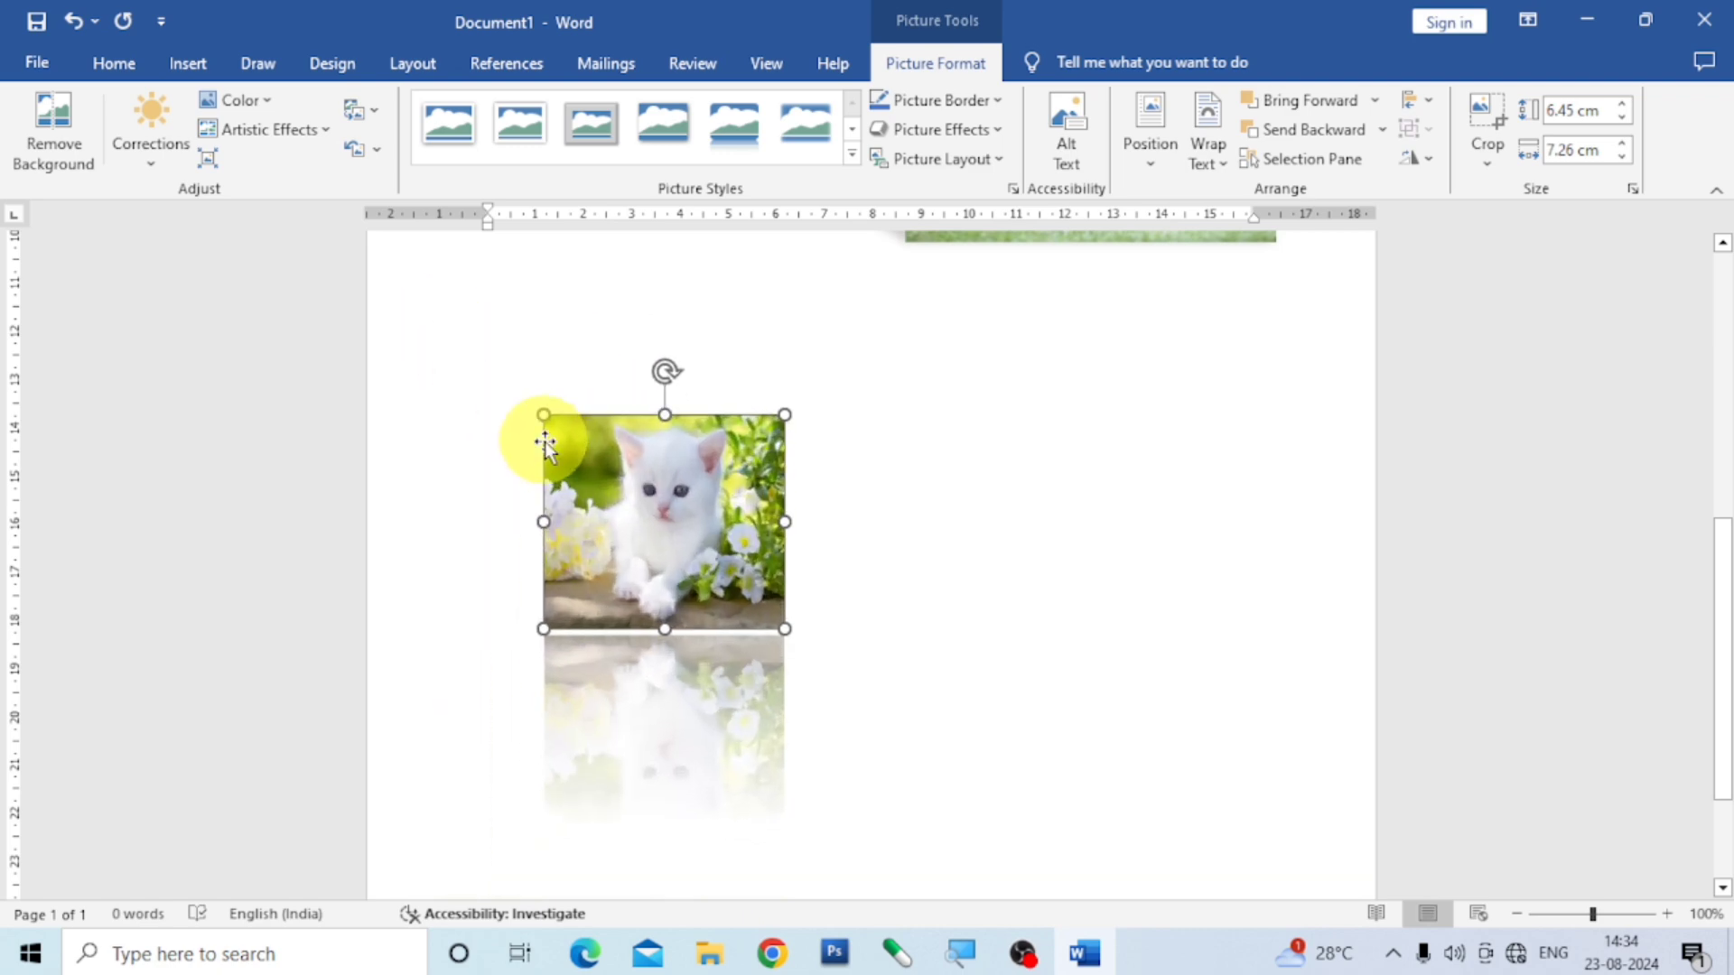
{"action": "left_click_drag", "start_coordinate": [668, 560], "coordinate": [1098, 432]}
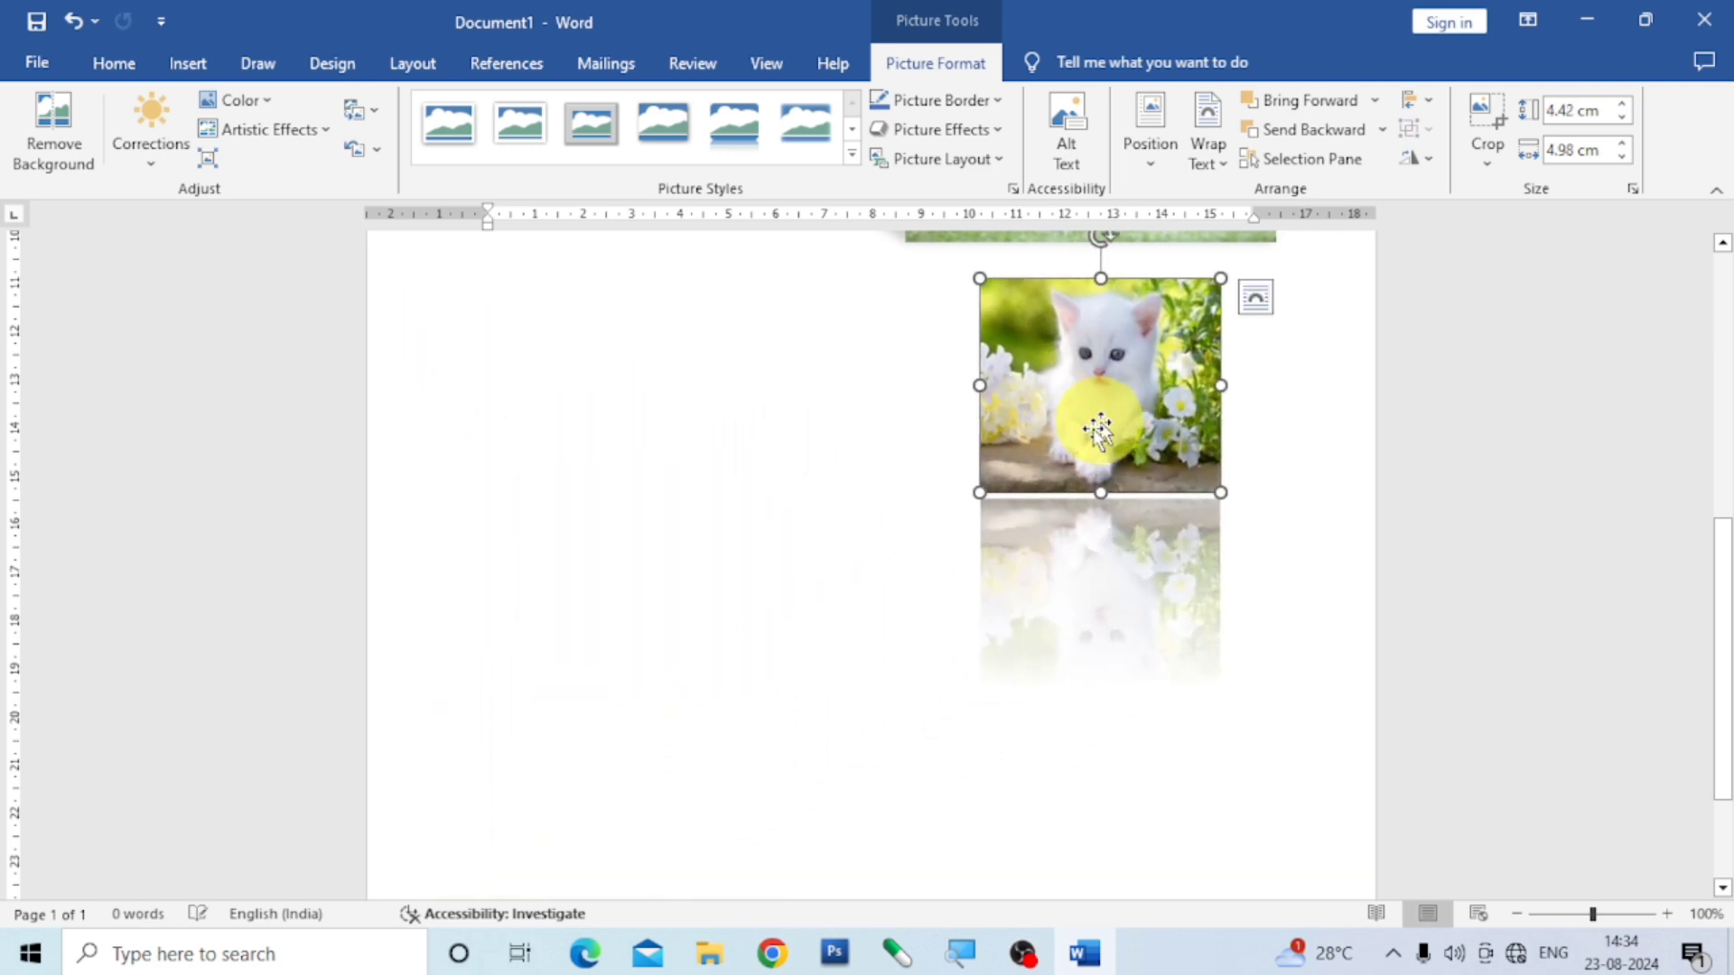
{"action": "left_click", "coordinate": [773, 608]}
- Insert the b1 picture of two birds from the imgs folder on this device
{"action": "scroll", "coordinate": [989, 654], "scroll_direction": "down", "scroll_amount": 5}
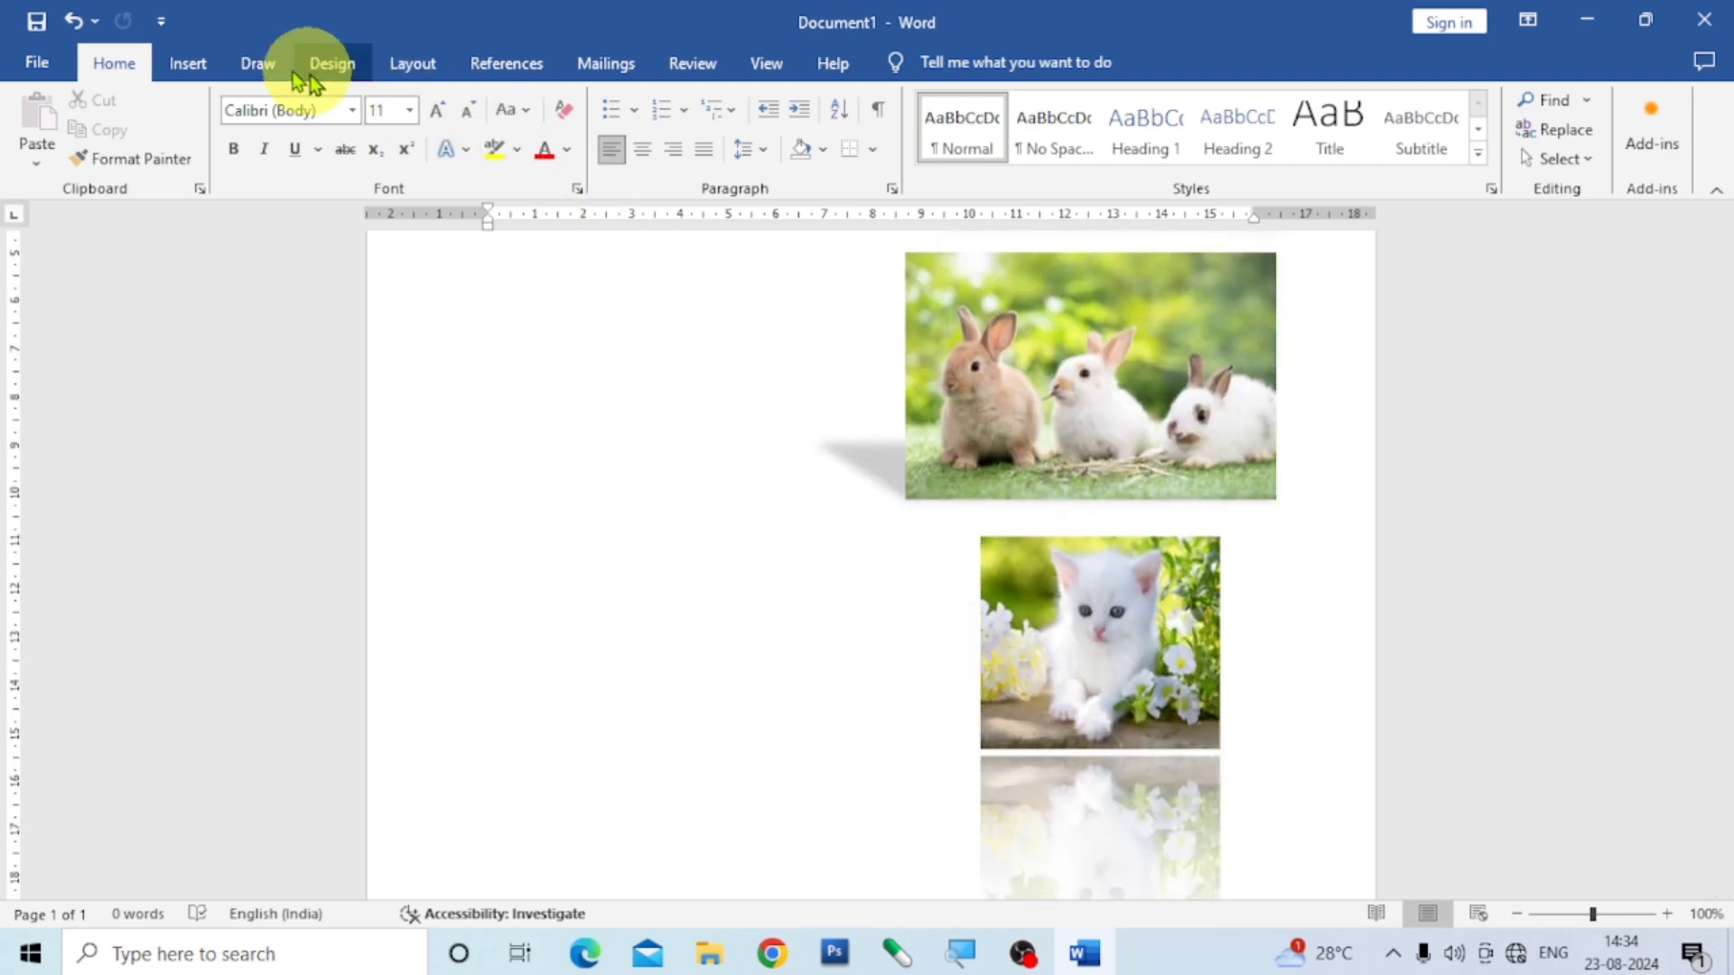
{"action": "left_click", "coordinate": [198, 66]}
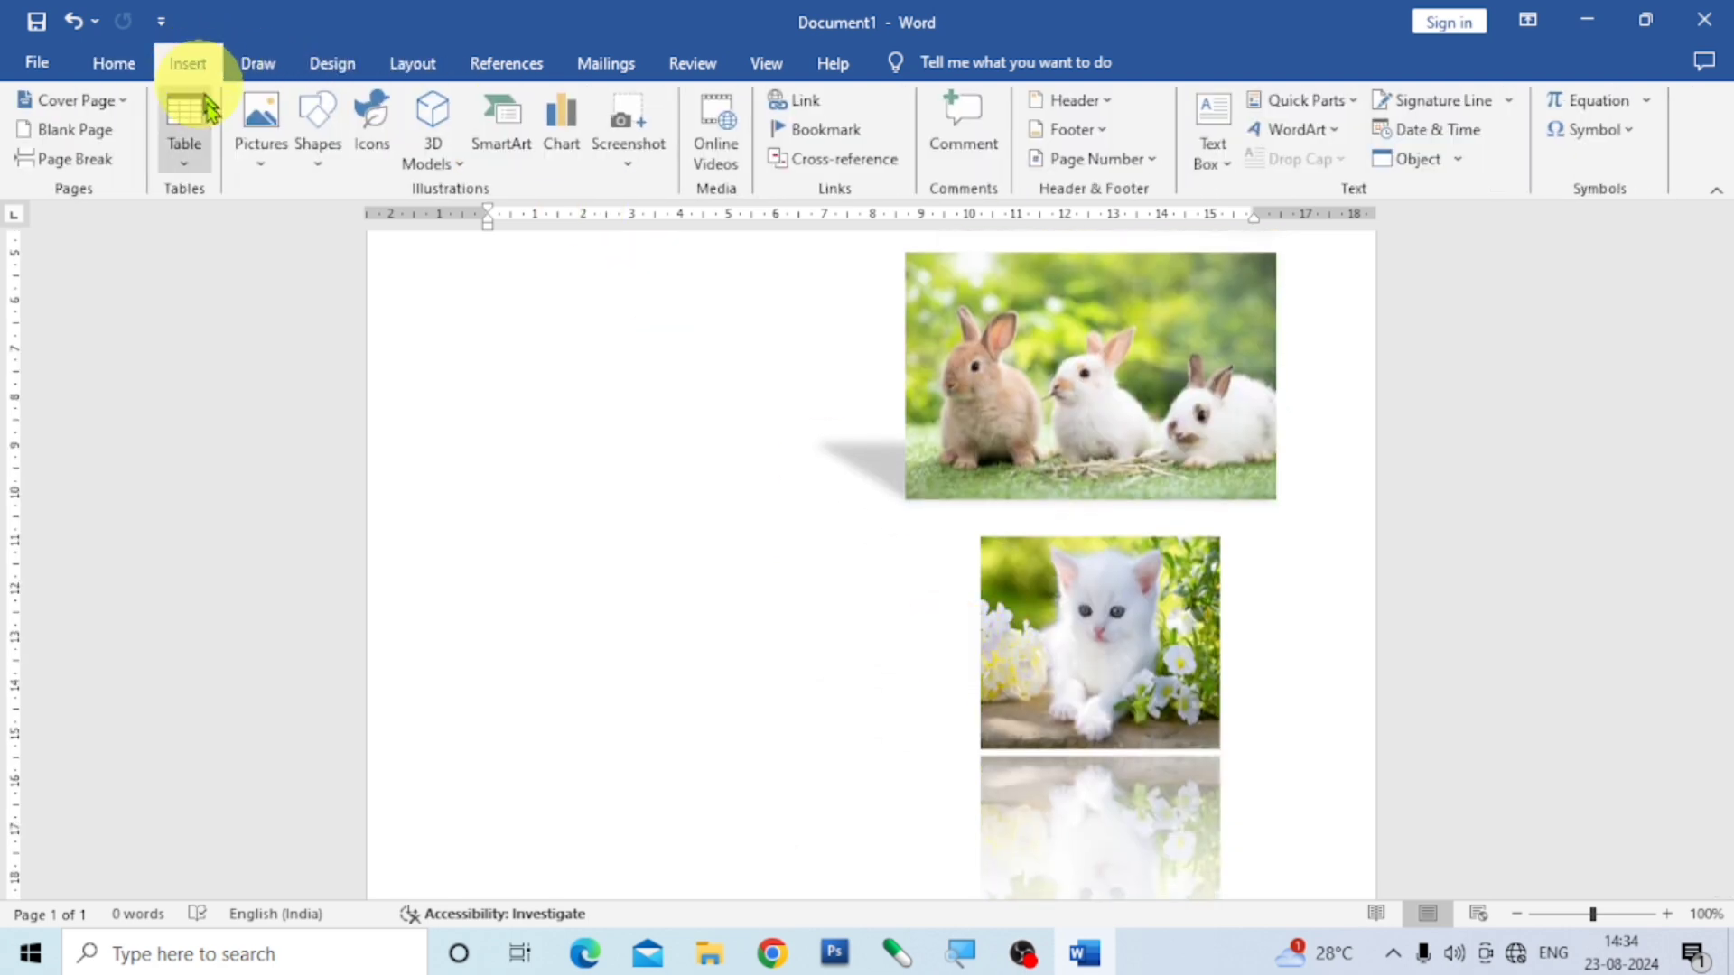
{"action": "left_click", "coordinate": [267, 159]}
{"action": "left_click", "coordinate": [318, 224]}
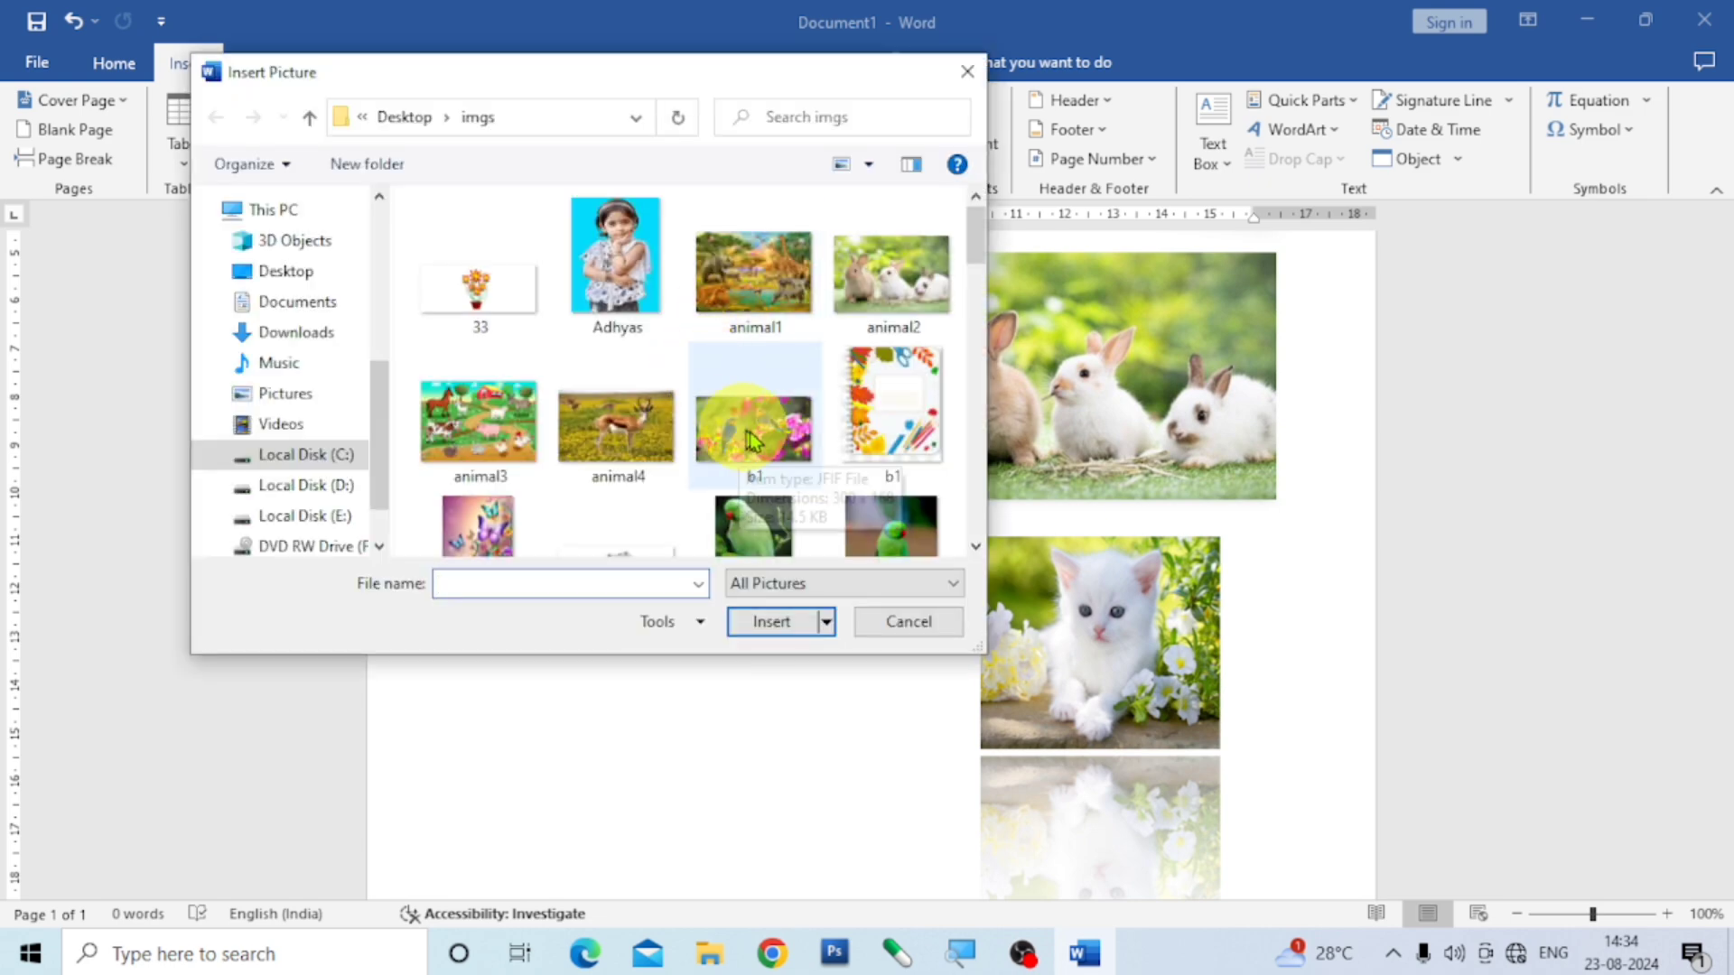
{"action": "left_click", "coordinate": [748, 428]}
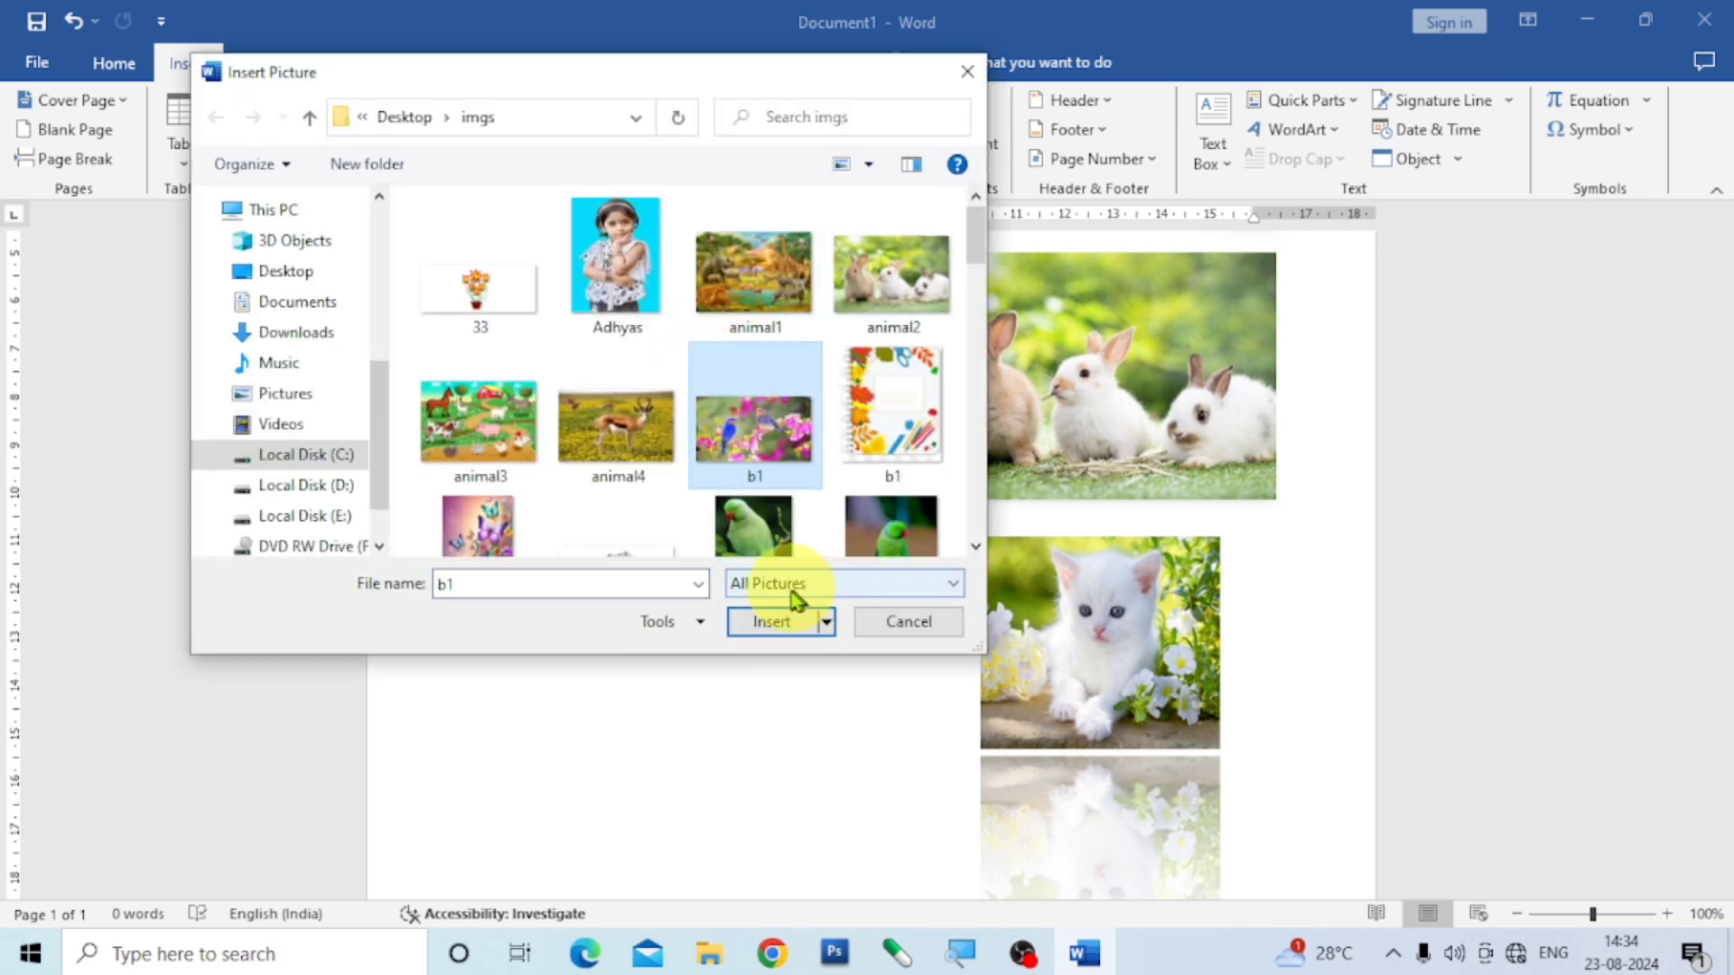
{"action": "left_click", "coordinate": [765, 626]}
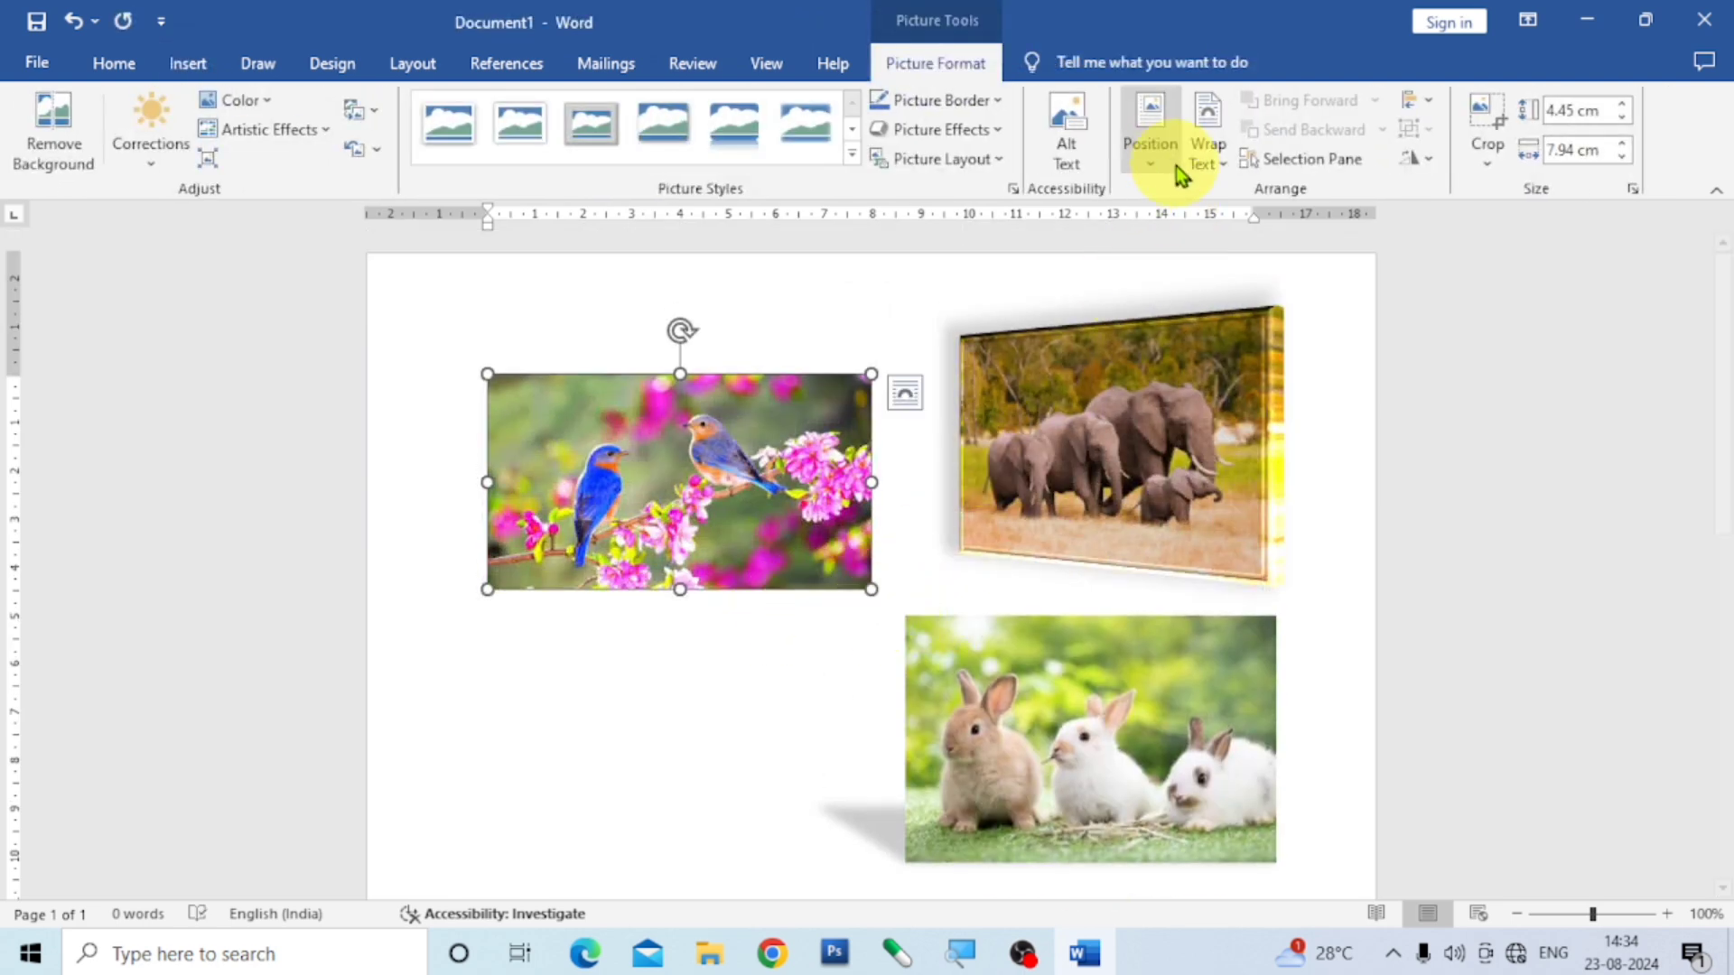
- Give the two-birds picture the middle-centre text-wrapping position, move it beside the elephant picture and enlarge it to about 6.98 × 8.97 cm
{"action": "left_click", "coordinate": [1151, 145]}
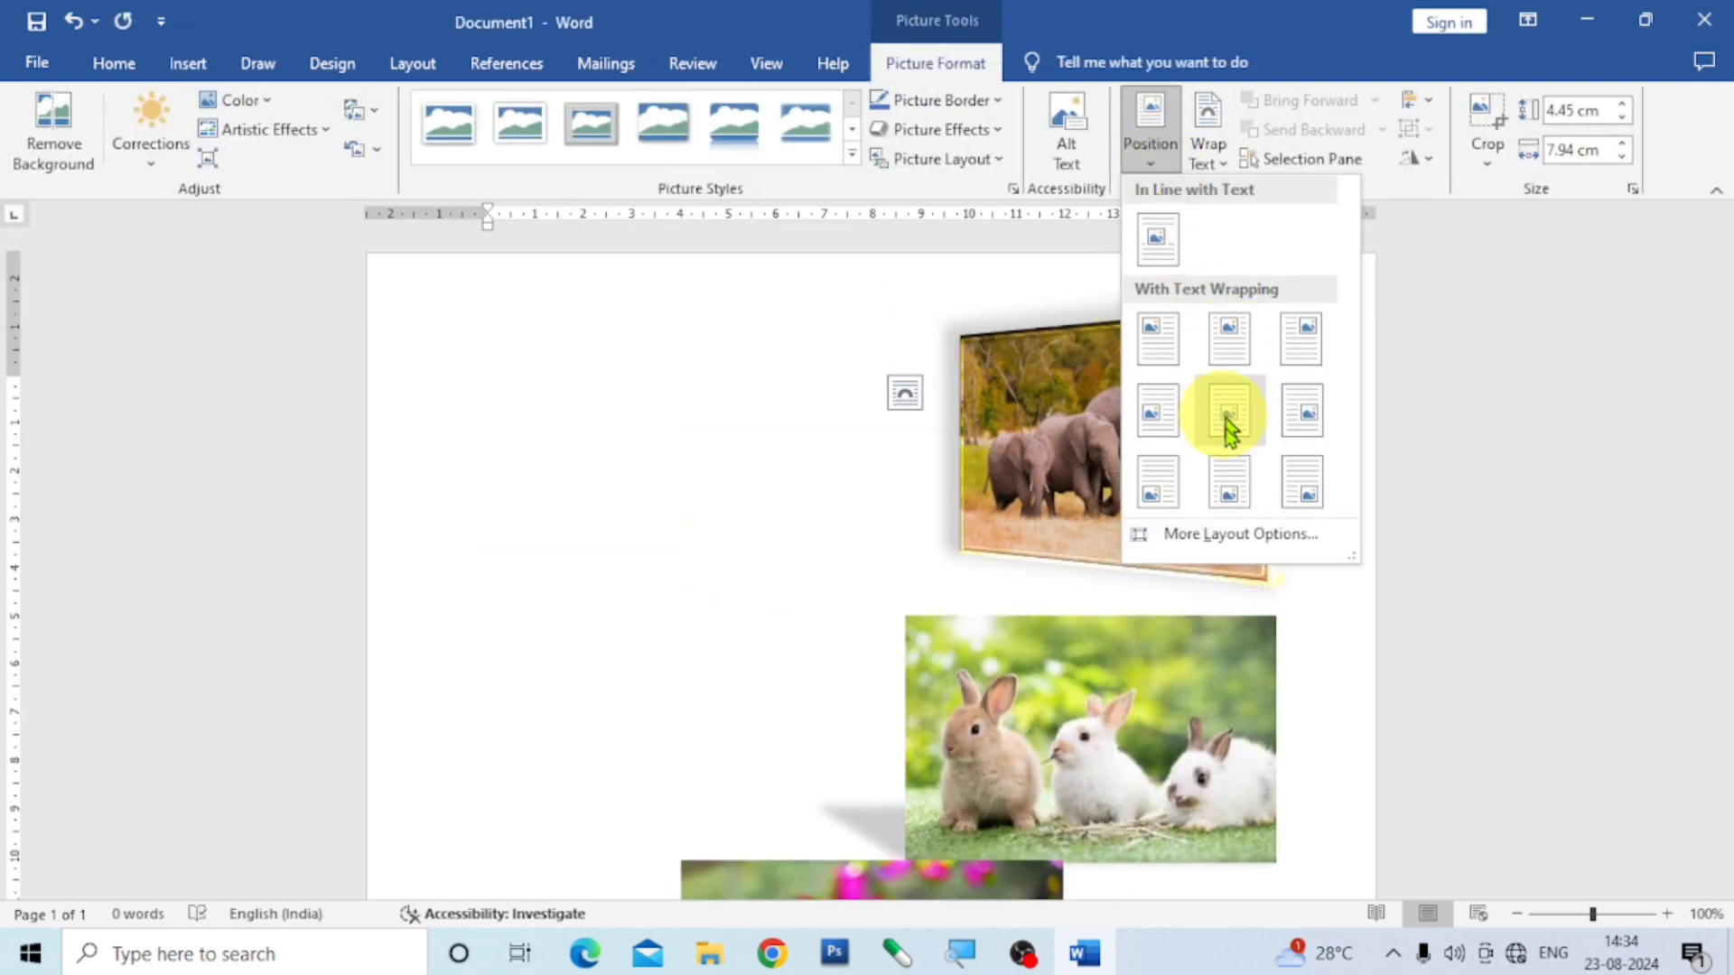
{"action": "left_click", "coordinate": [1226, 420]}
{"action": "left_click_drag", "start_coordinate": [776, 867], "coordinate": [580, 329]}
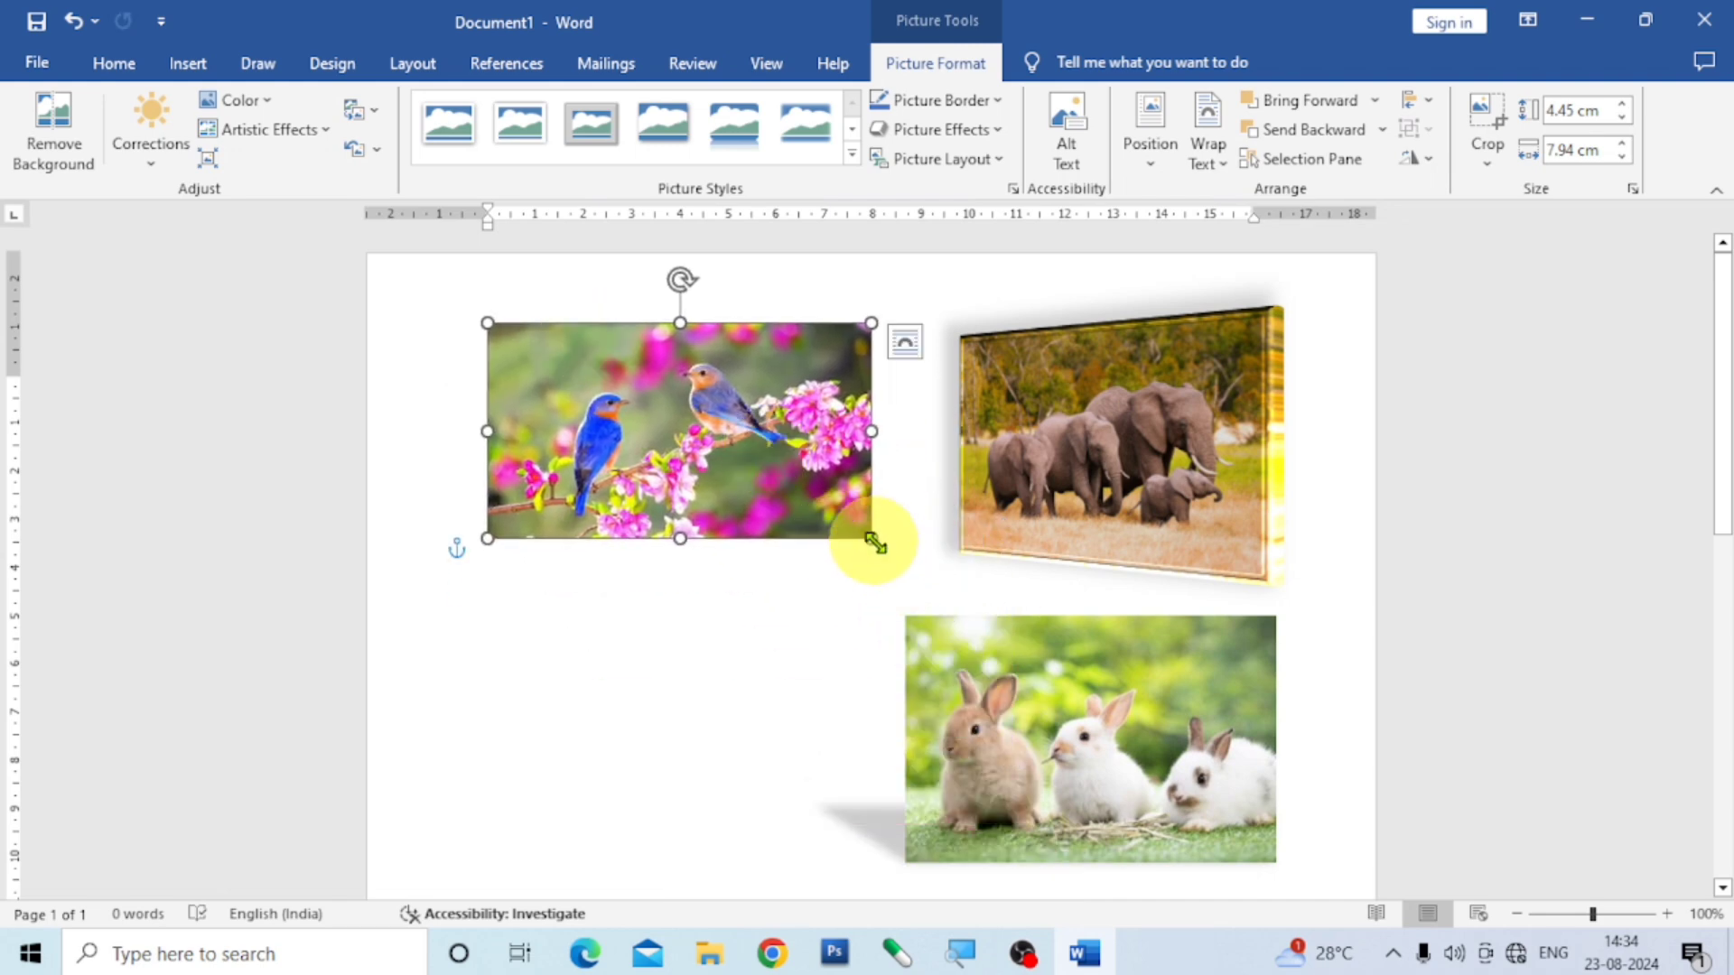
{"action": "left_click_drag", "start_coordinate": [870, 540], "coordinate": [990, 695]}
{"action": "left_click_drag", "start_coordinate": [940, 587], "coordinate": [844, 575]}
{"action": "left_click_drag", "start_coordinate": [1055, 498], "coordinate": [870, 469]}
{"action": "left_click_drag", "start_coordinate": [391, 685], "coordinate": [437, 561]}
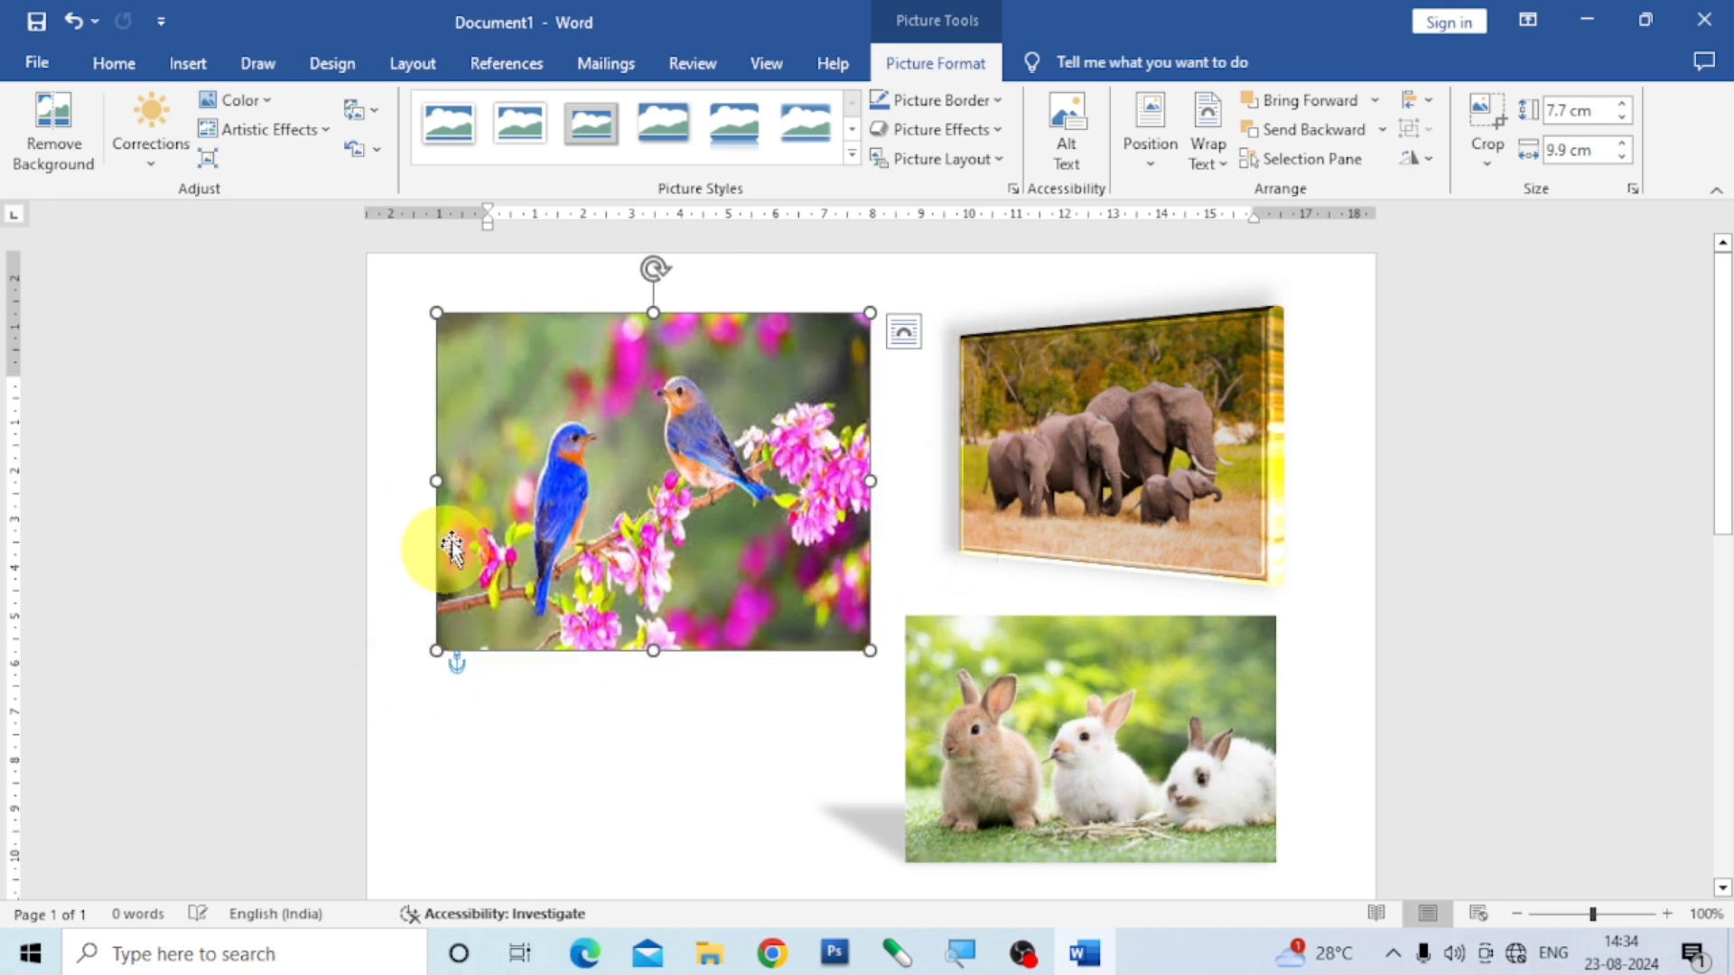
- Apply an 18 point orange glow variation to the two-birds picture
{"action": "left_click", "coordinate": [1002, 129]}
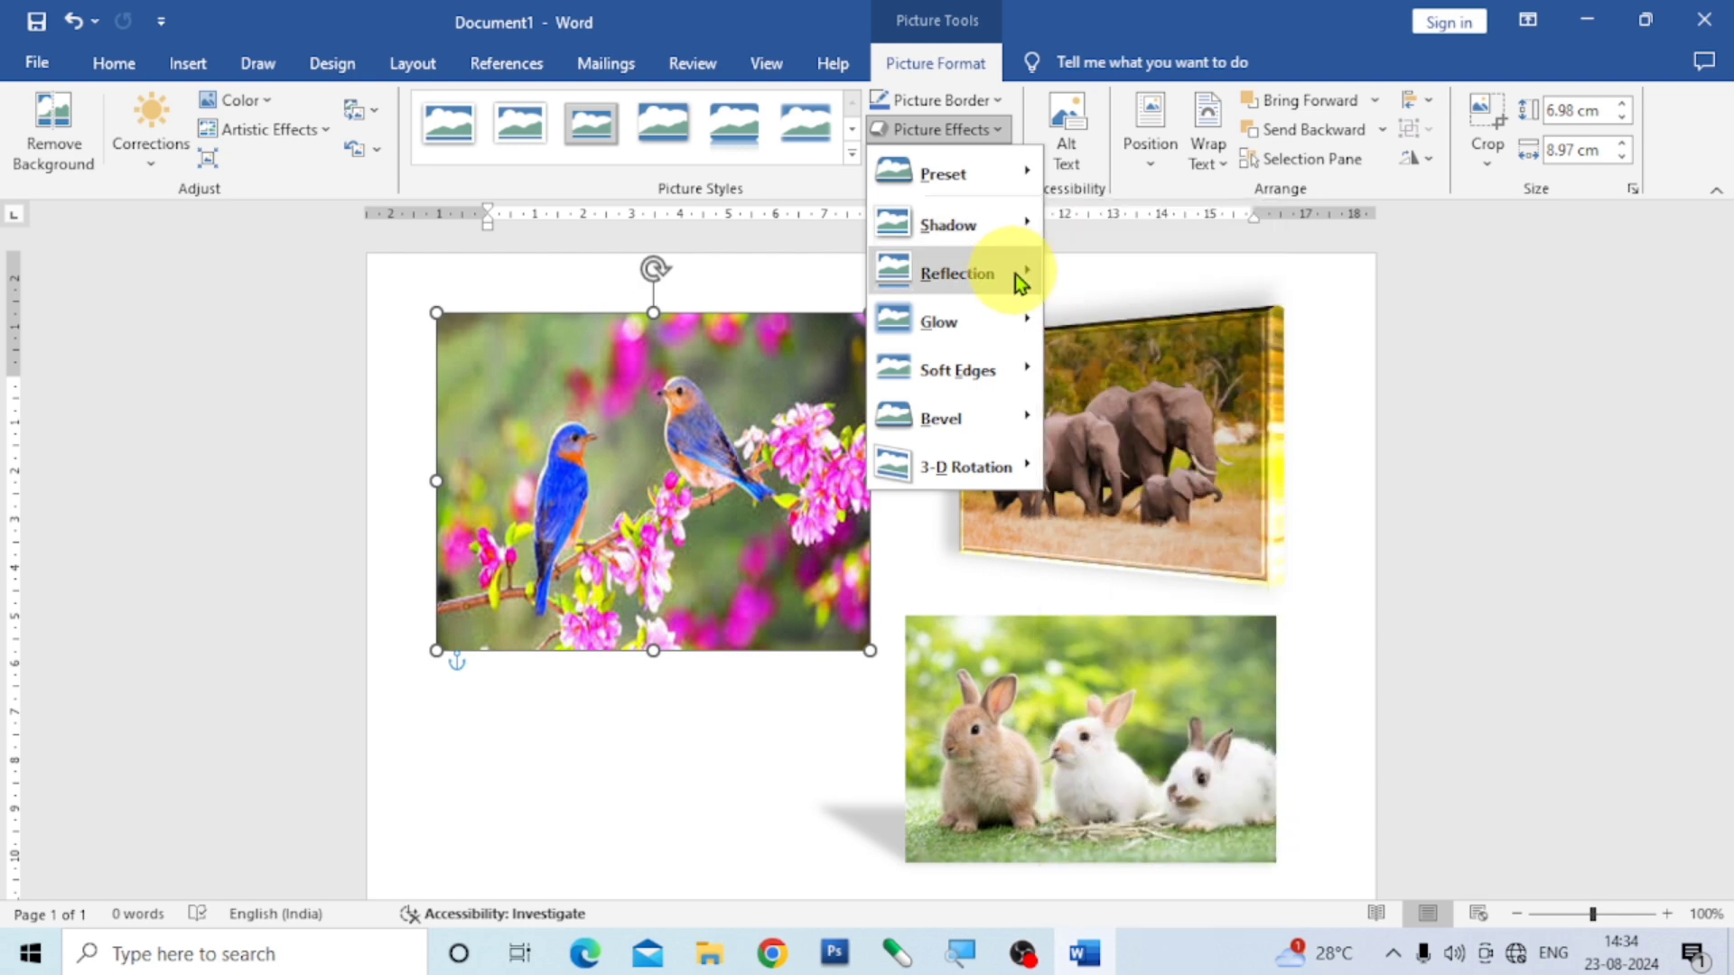
{"action": "mouse_move", "coordinate": [999, 327]}
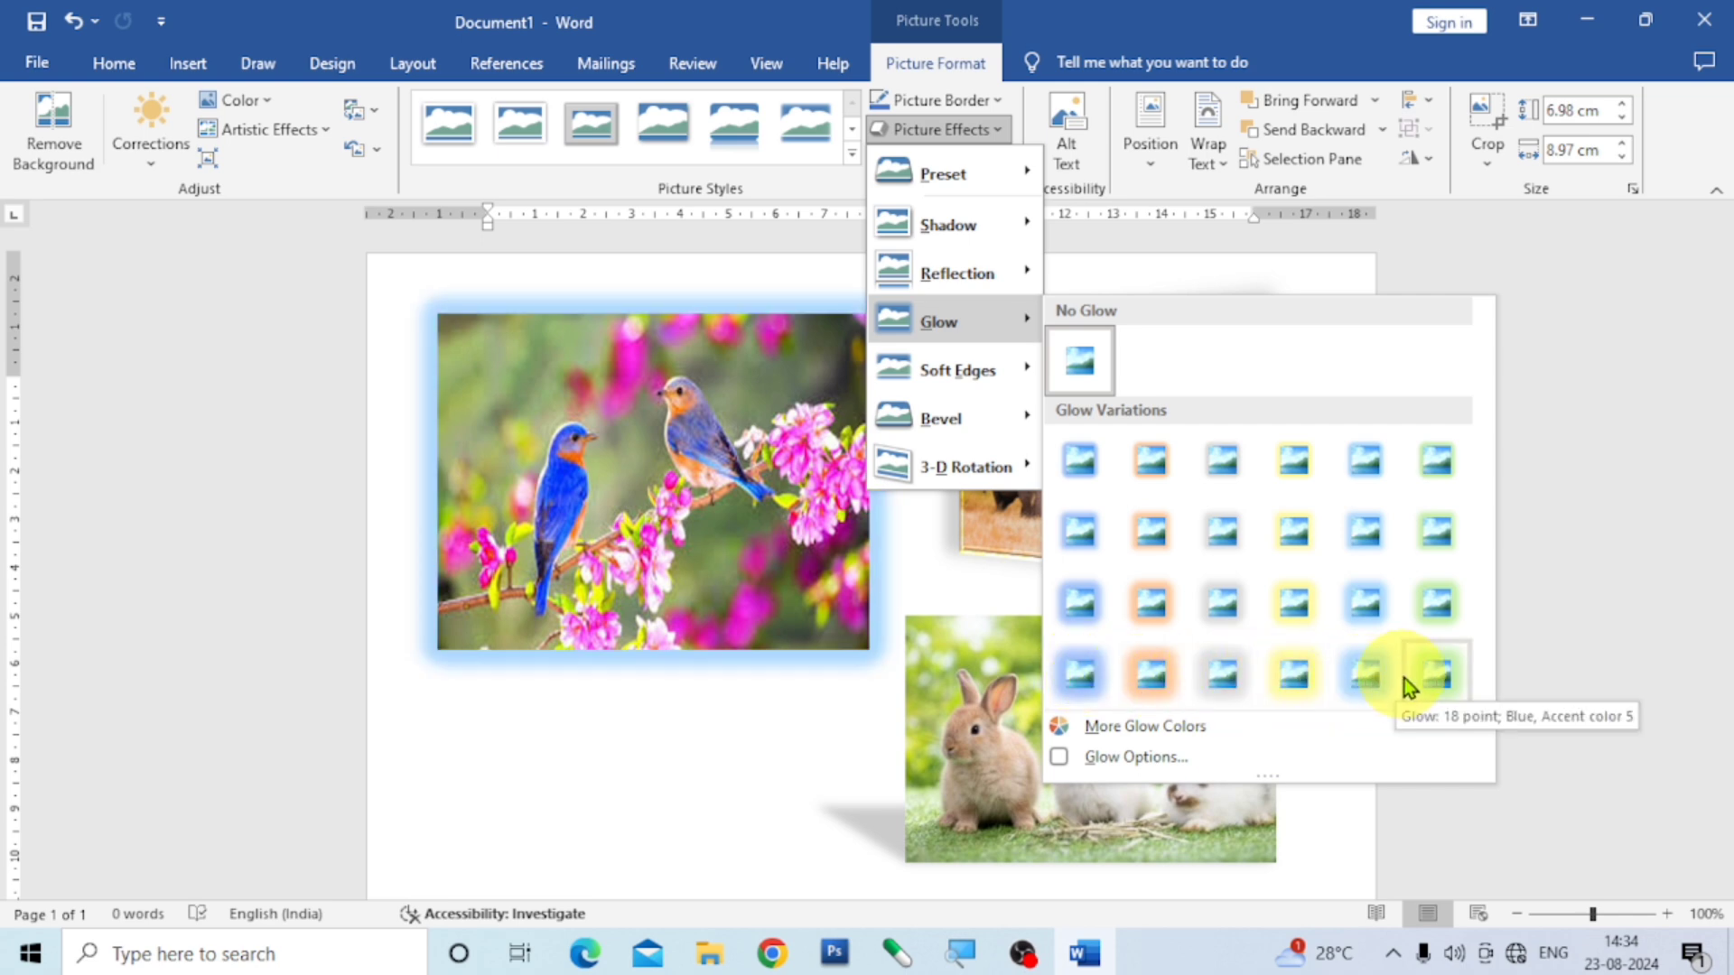
{"action": "left_click", "coordinate": [1159, 683]}
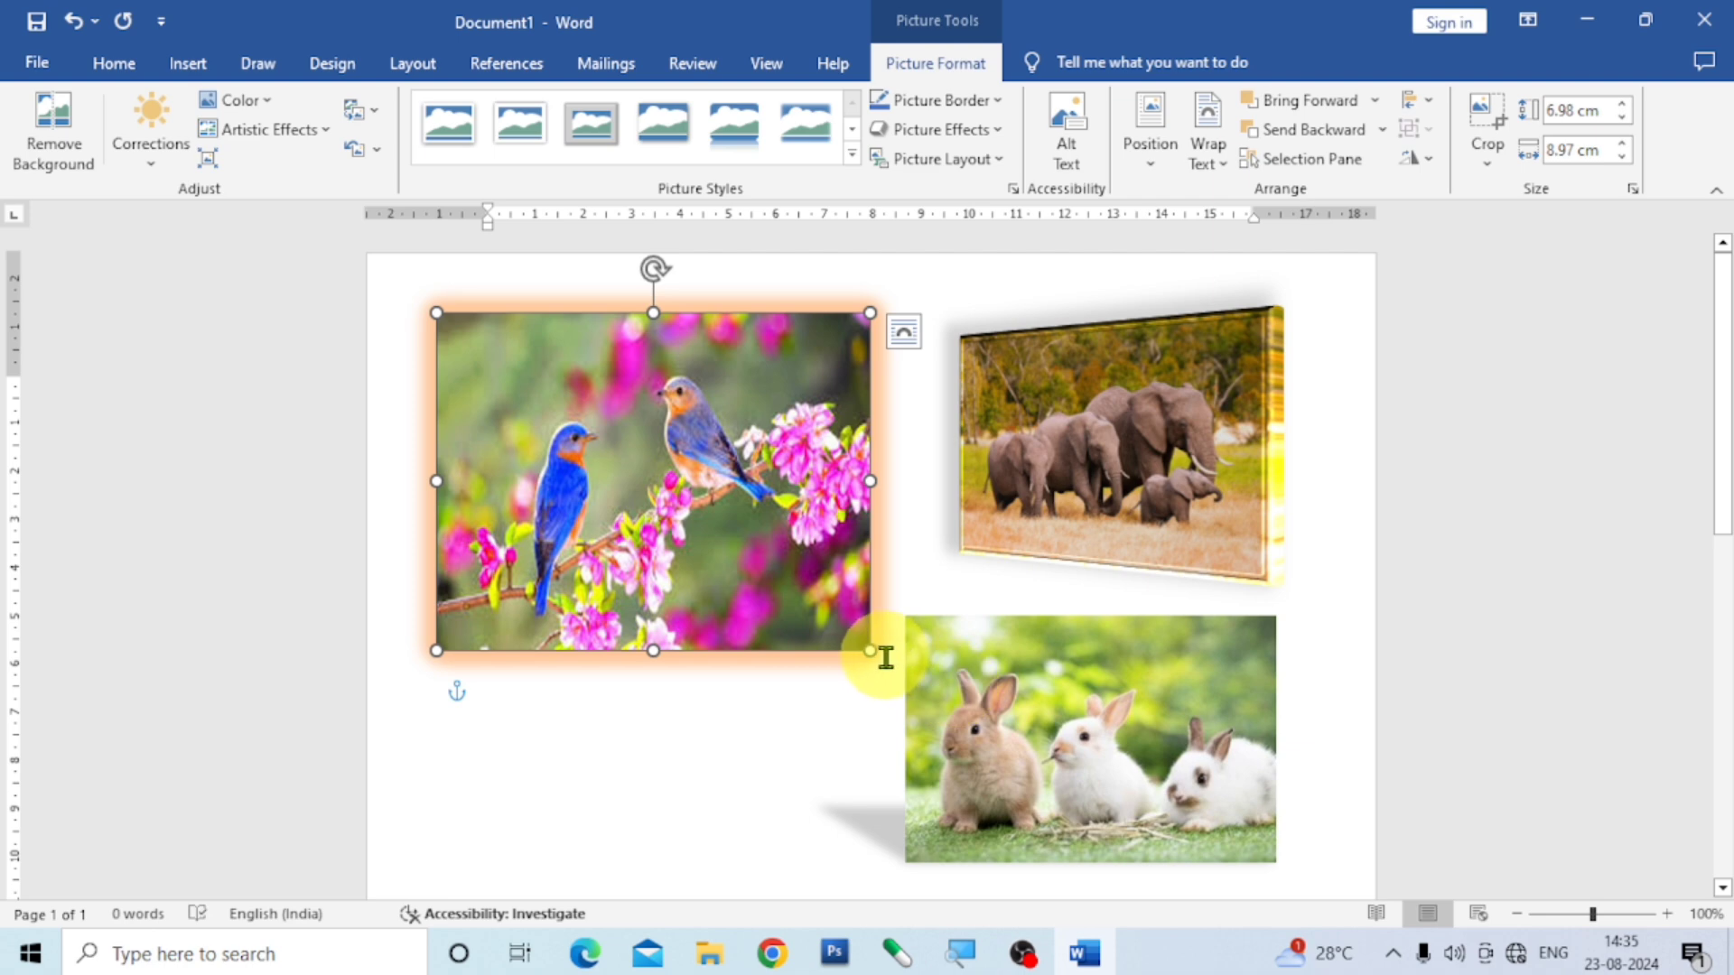
- Shrink the two-birds picture to about 5.58 × 7.17 cm and place it in the left half of the page beside the kitten's reflection
{"action": "left_click_drag", "start_coordinate": [869, 650], "coordinate": [785, 584]}
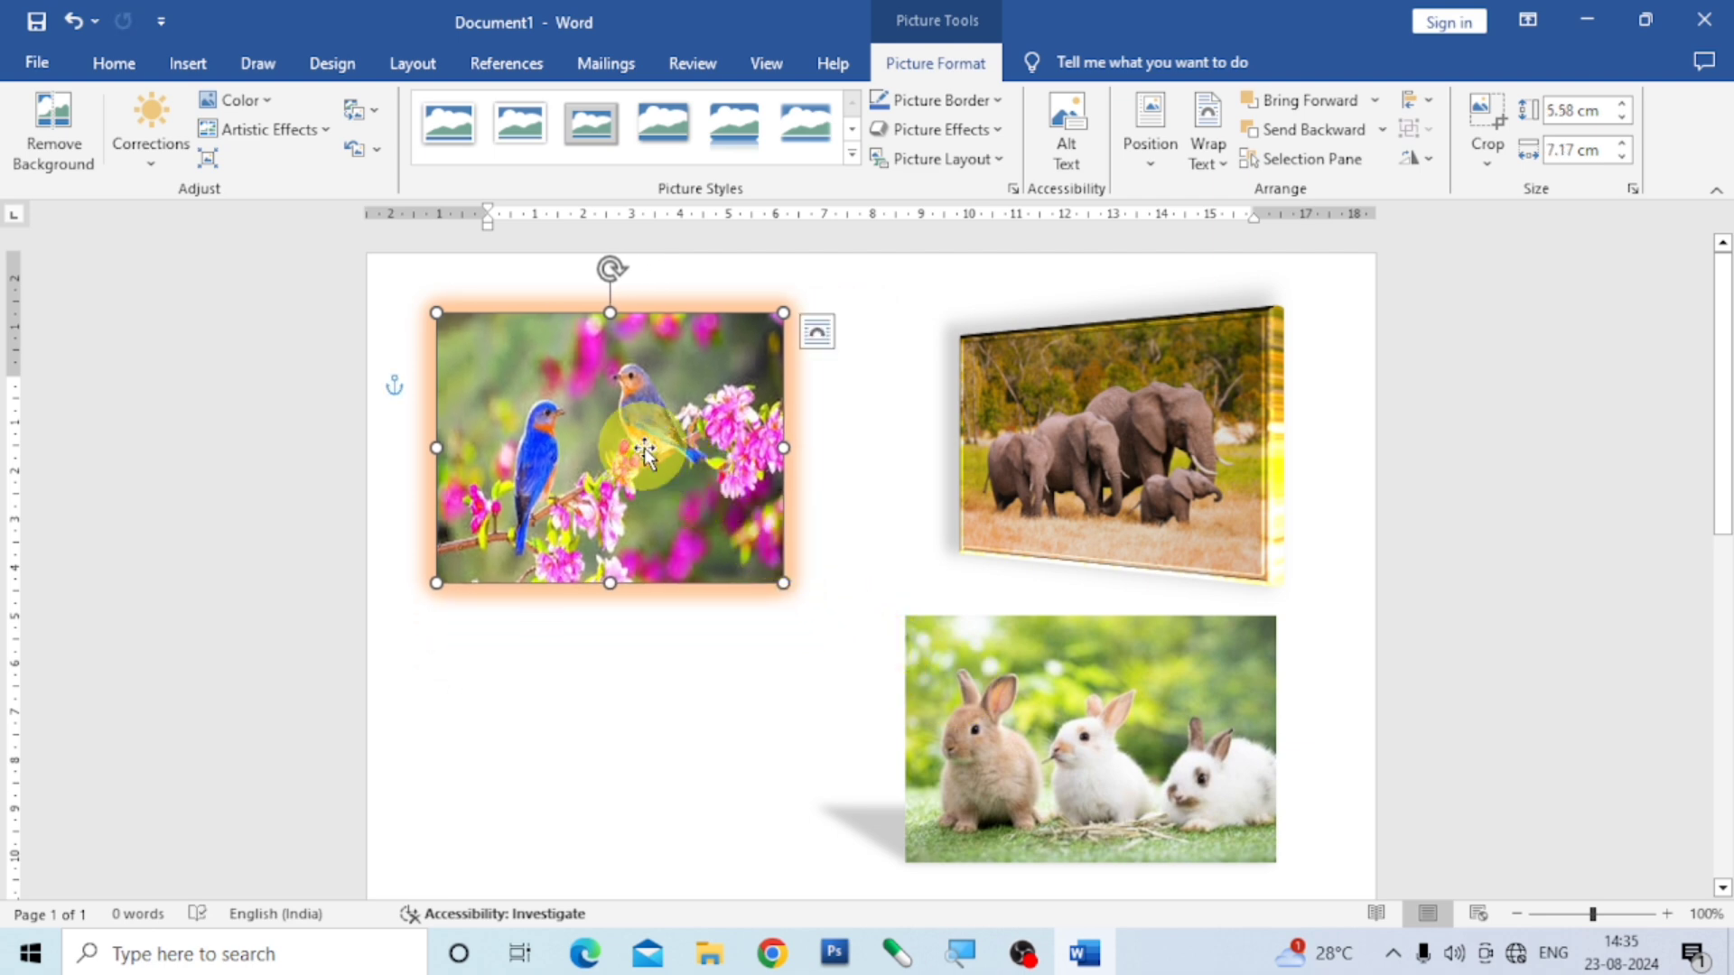
{"action": "left_click_drag", "start_coordinate": [646, 450], "coordinate": [960, 617]}
{"action": "scroll", "coordinate": [1149, 623], "scroll_direction": "down", "scroll_amount": 5}
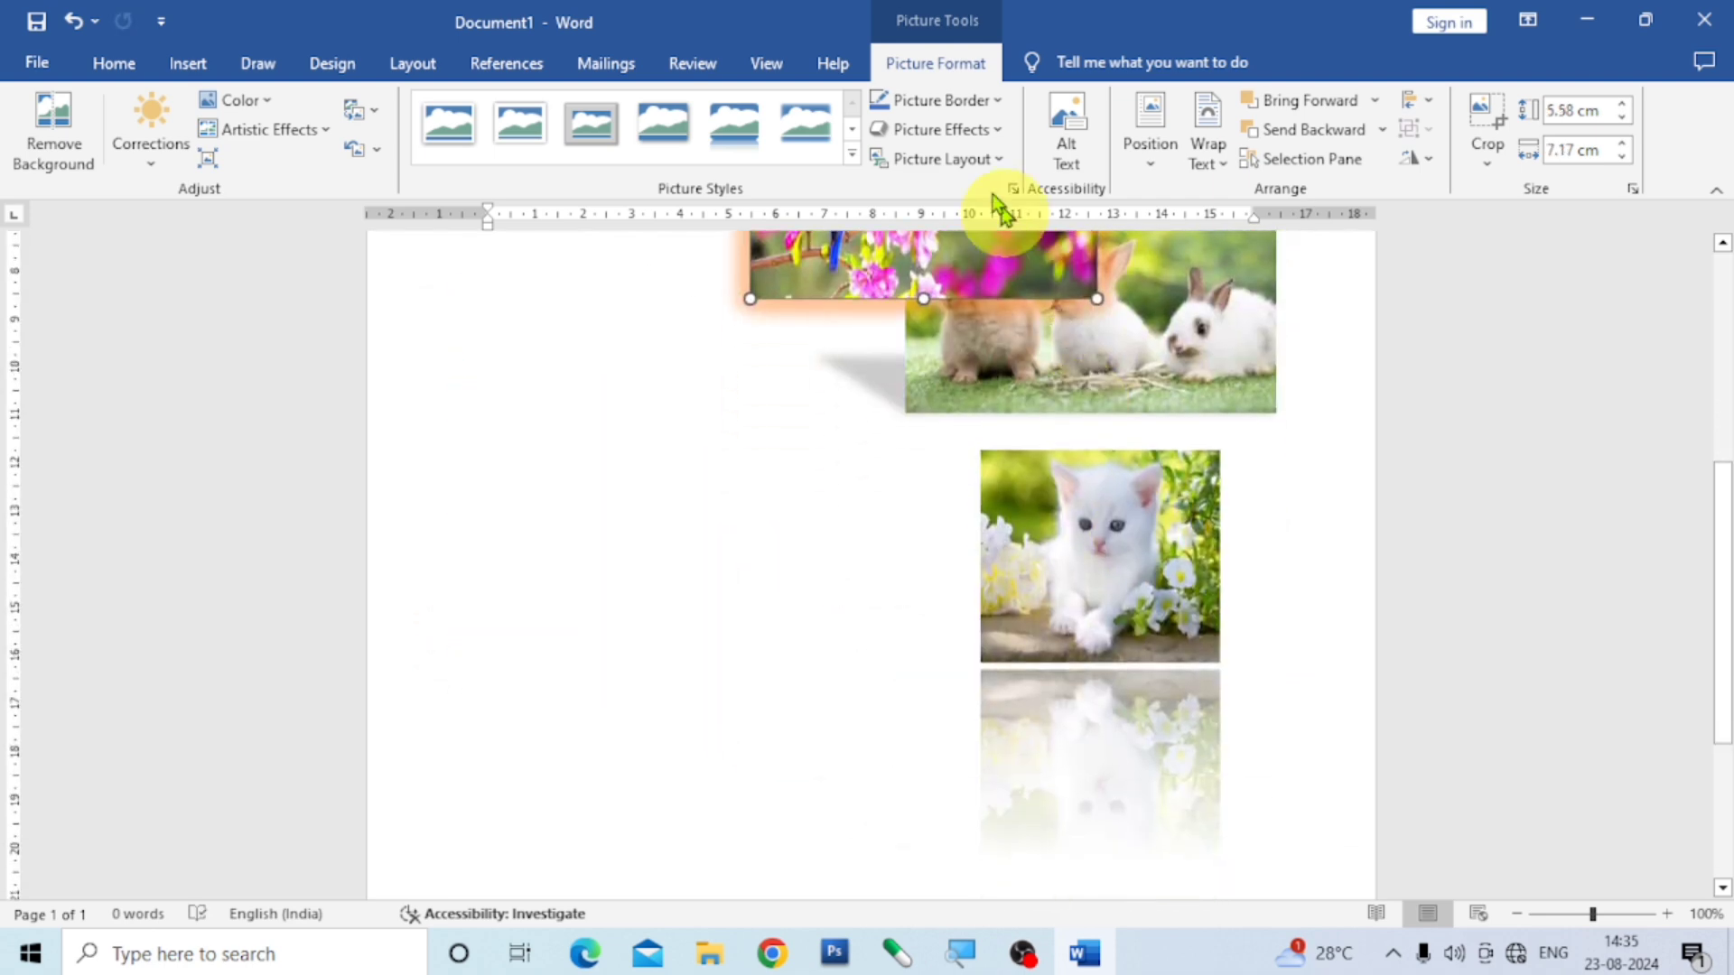
{"action": "left_click_drag", "start_coordinate": [876, 252], "coordinate": [731, 669]}
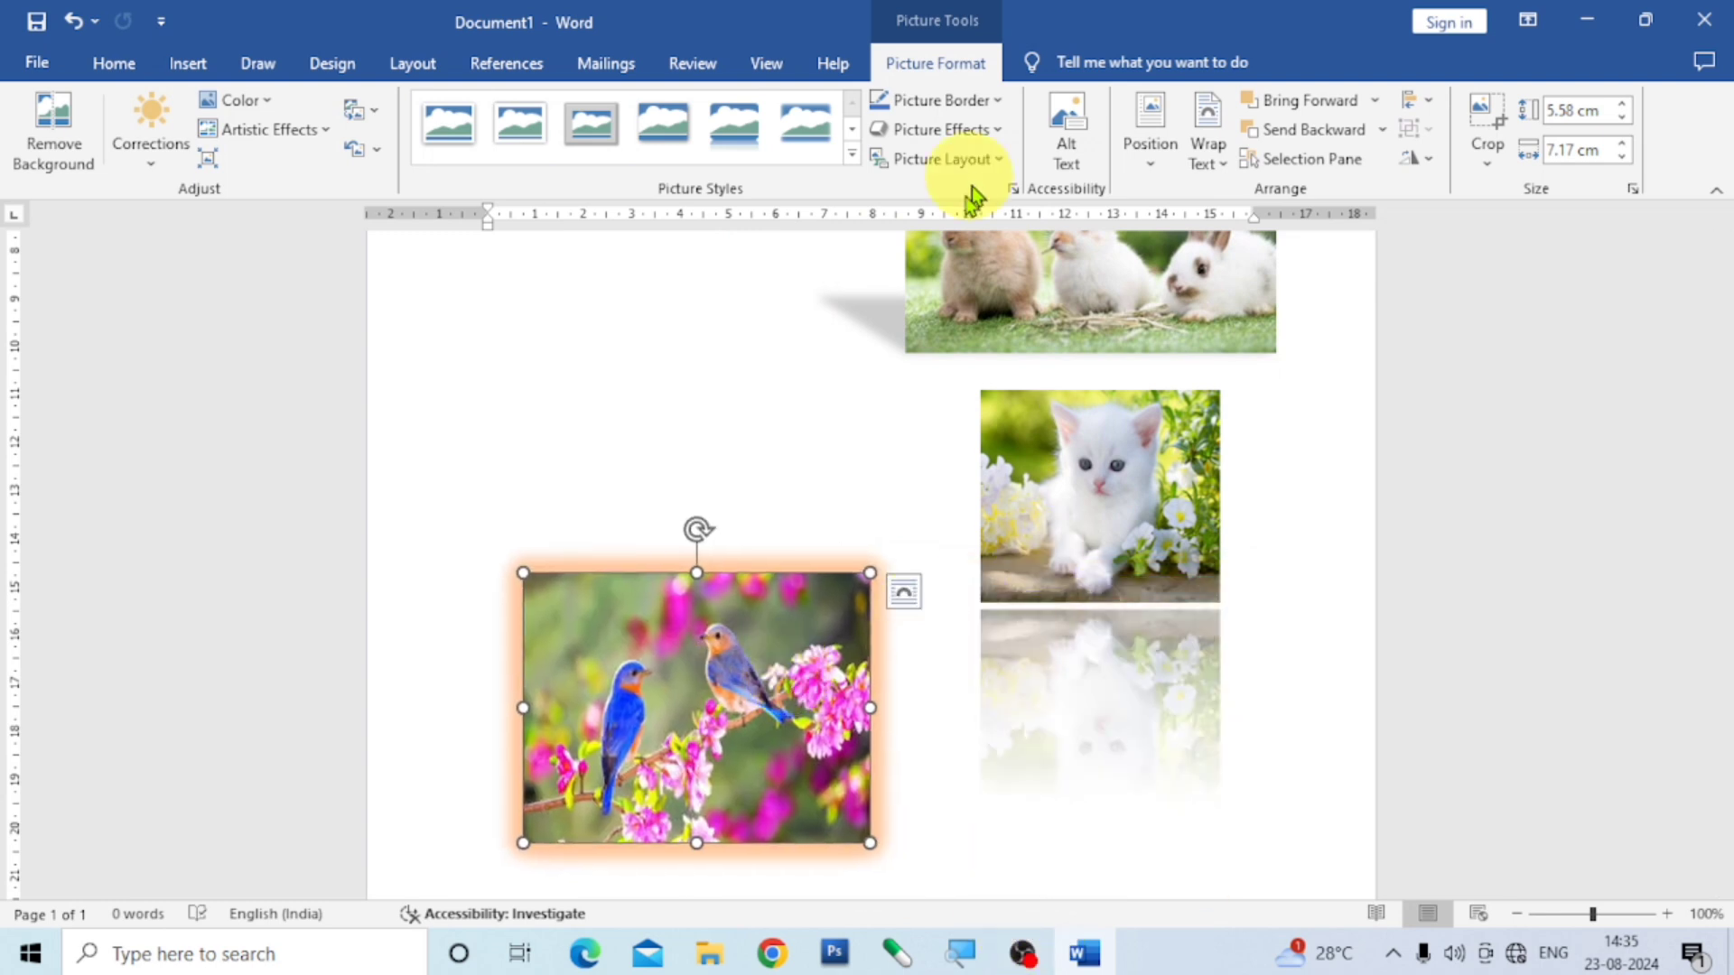
- Examine the glow variations and additional glow colors offered for the two-birds picture, and deselect the picture without changing it
{"action": "left_click", "coordinate": [997, 132]}
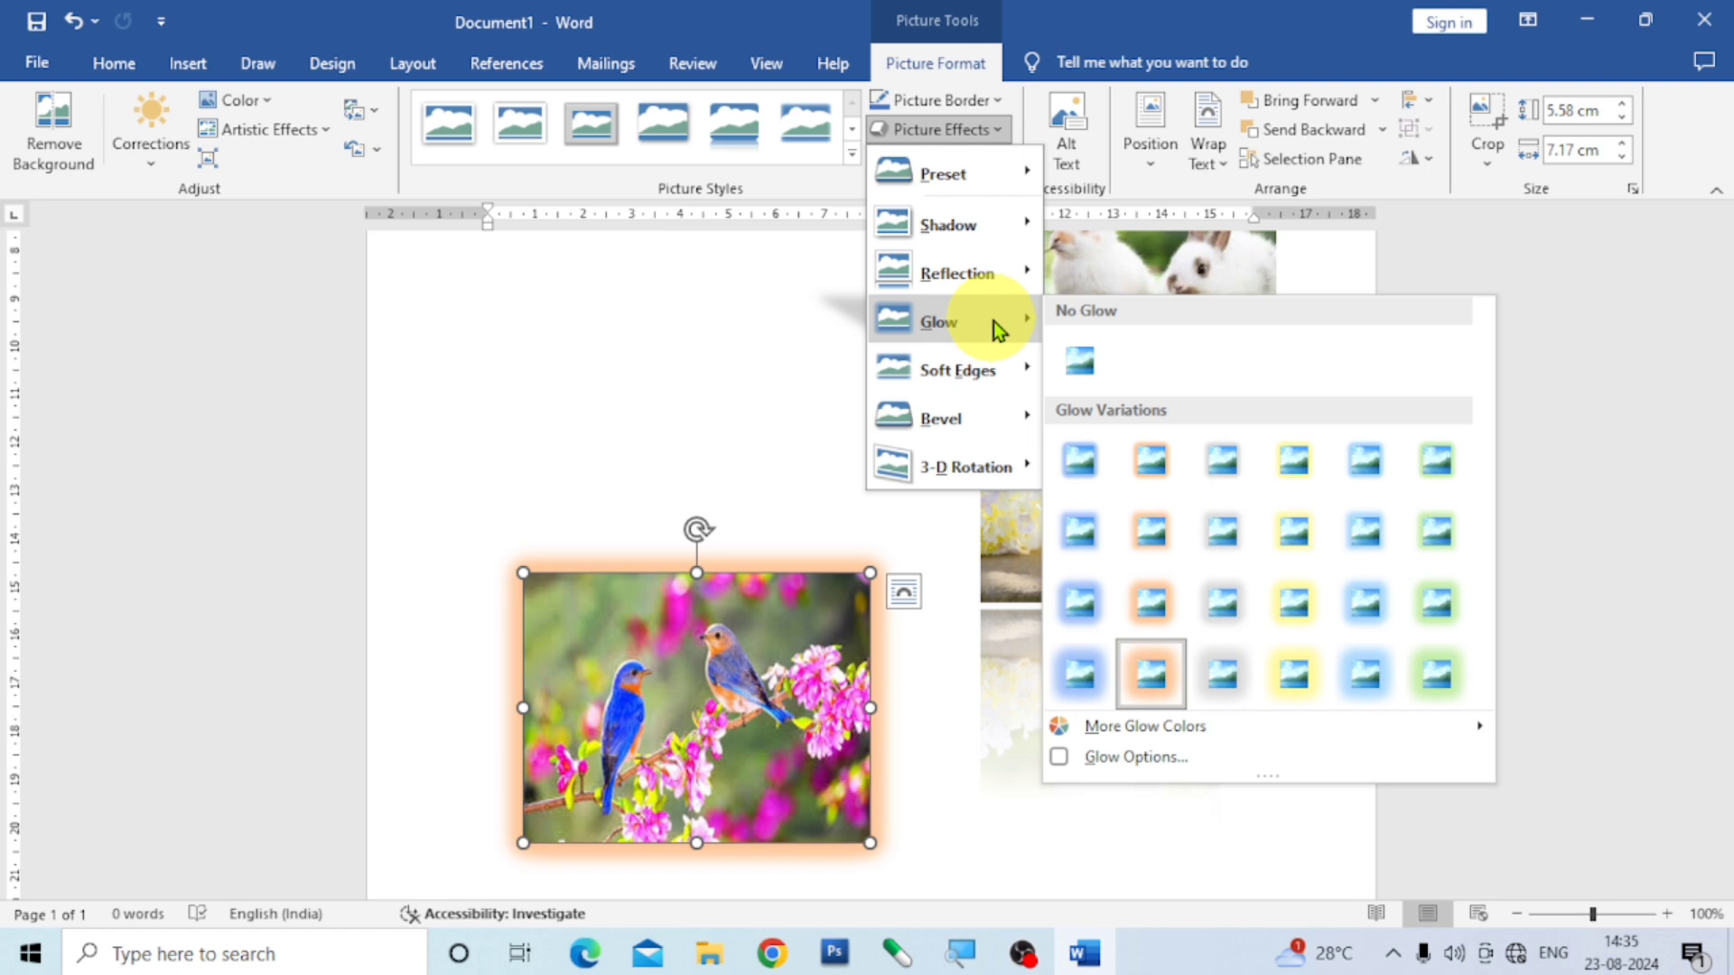
{"action": "mouse_move", "coordinate": [1161, 723]}
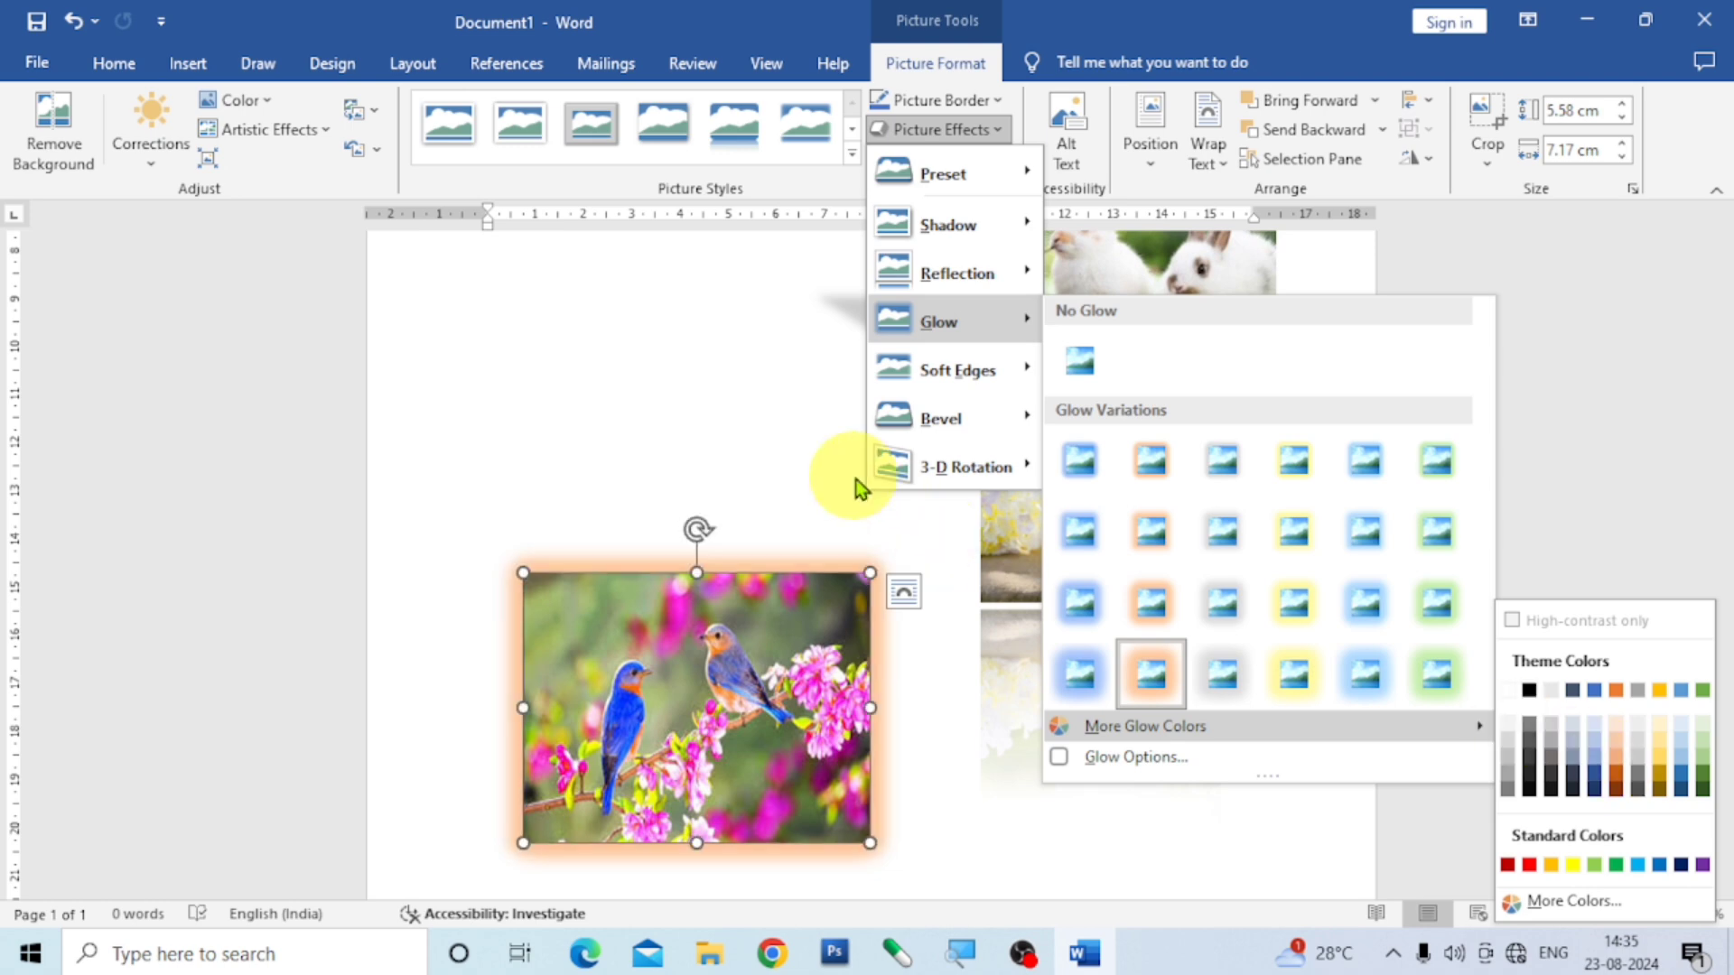
{"action": "left_click", "coordinate": [689, 354]}
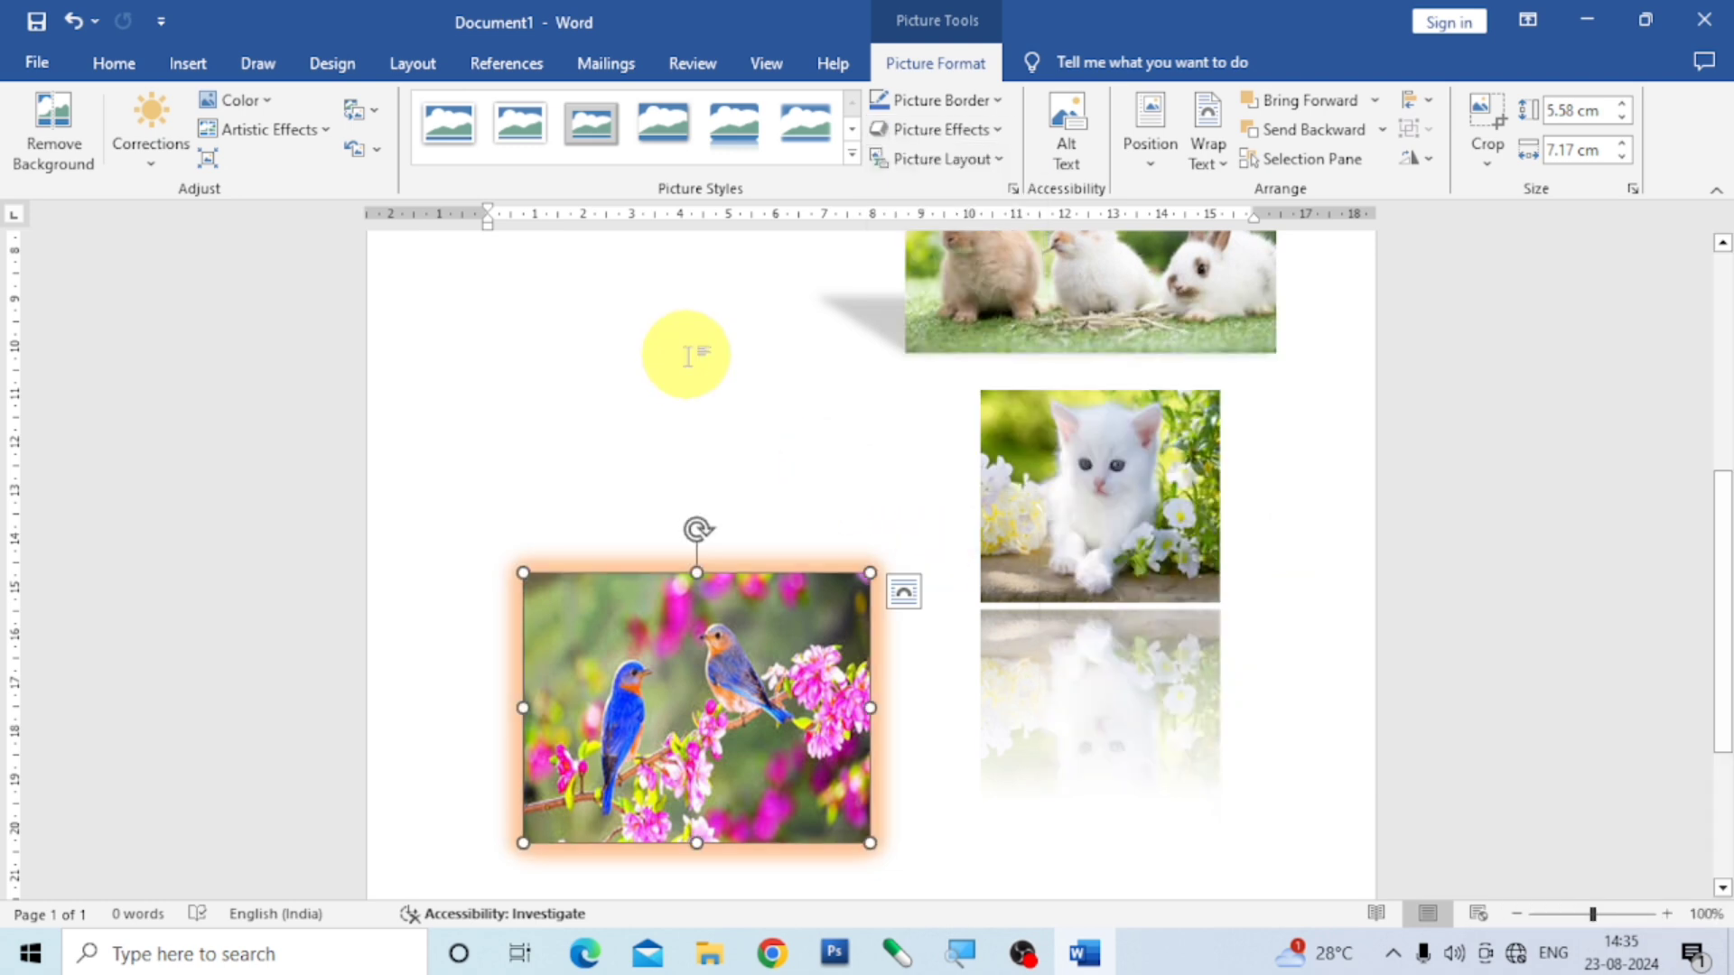
{"action": "left_click", "coordinate": [734, 408]}
- Insert the btr1 butterfly picture from the imgs folder on this device
{"action": "scroll", "coordinate": [800, 468], "scroll_direction": "up", "scroll_amount": 5}
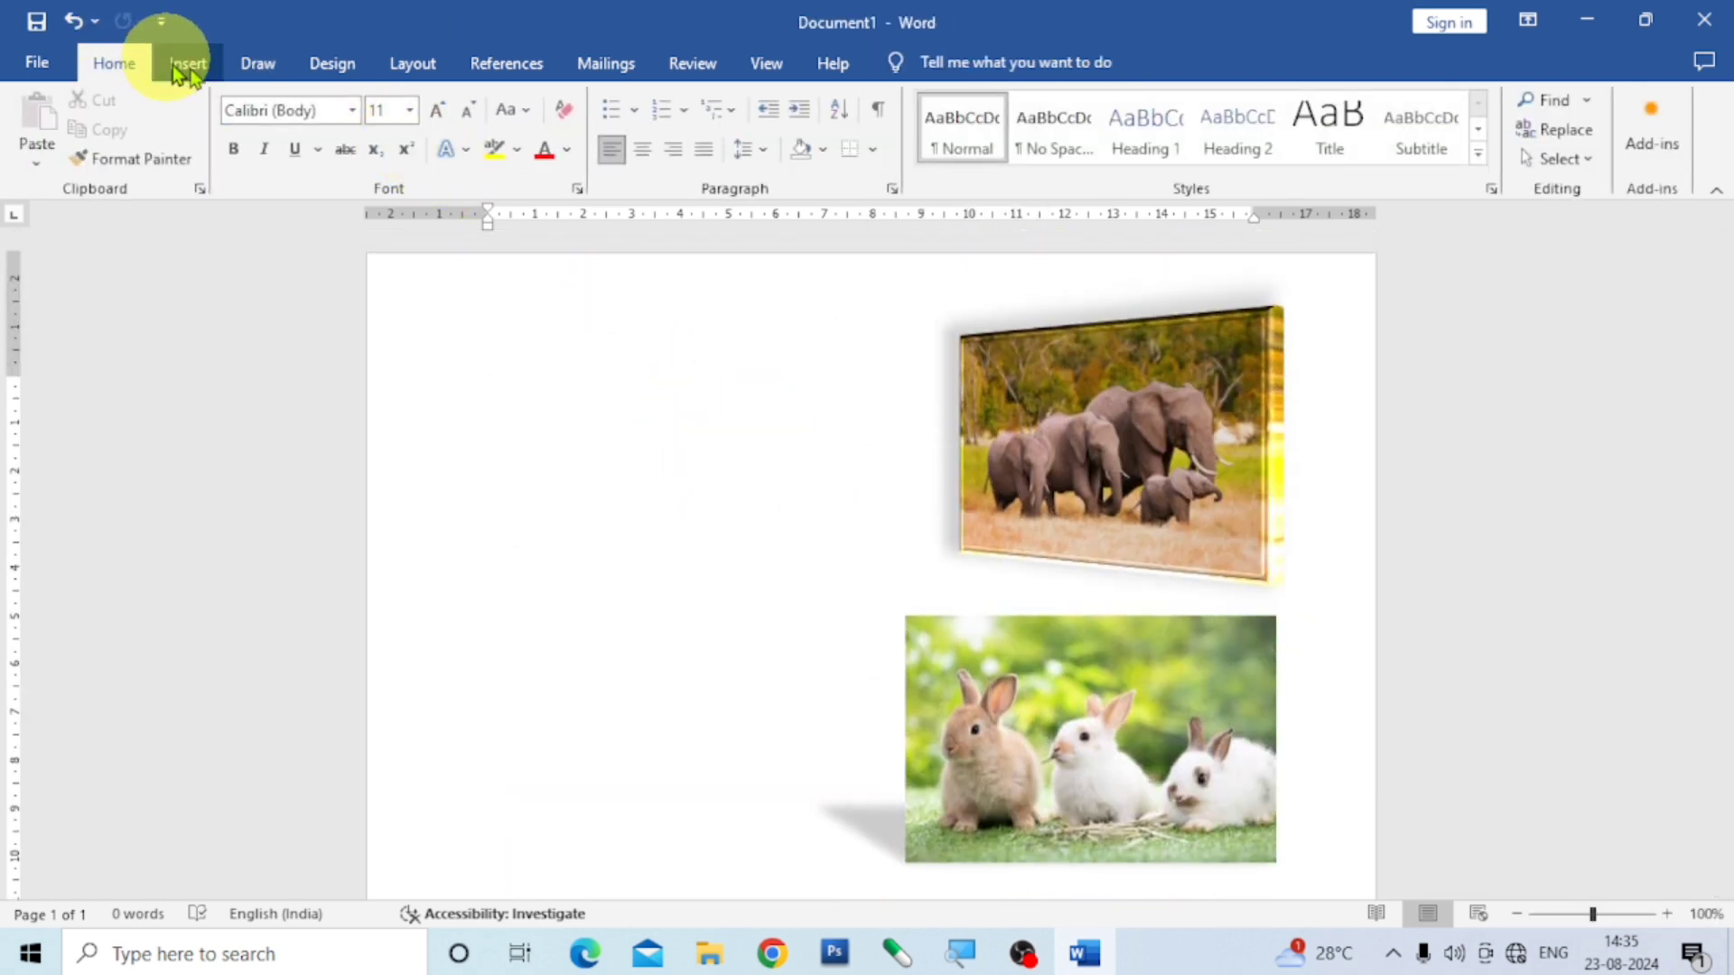
{"action": "left_click", "coordinate": [188, 71]}
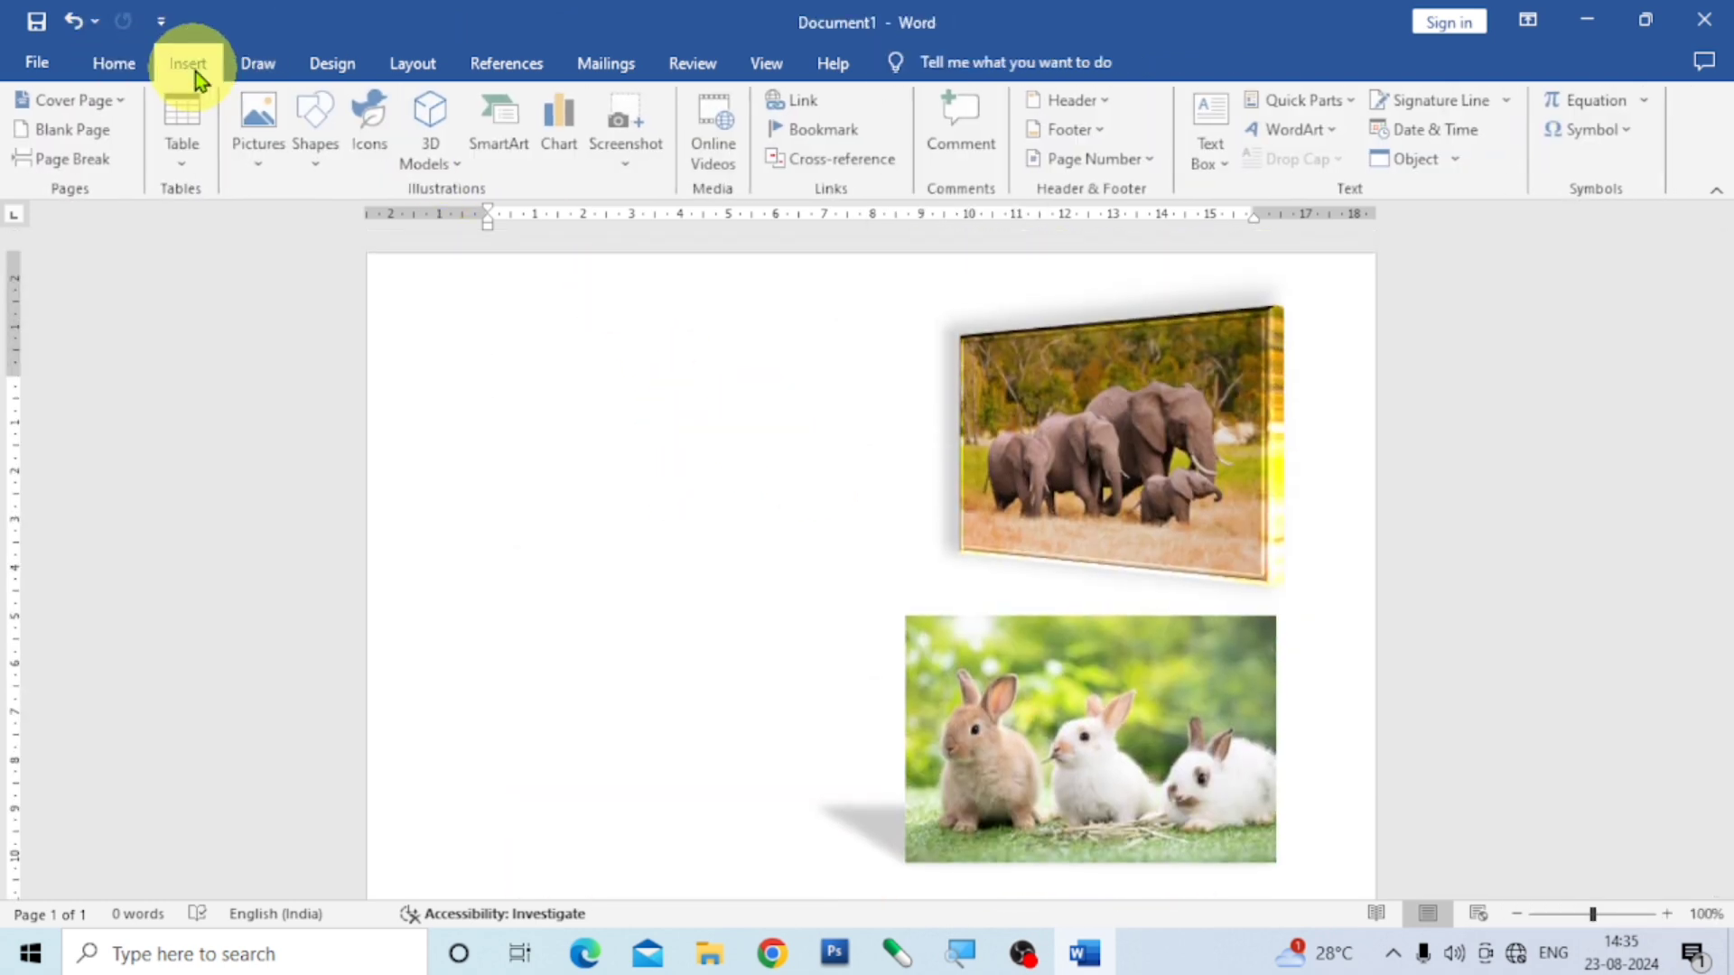
{"action": "left_click", "coordinate": [261, 166]}
{"action": "left_click", "coordinate": [323, 224]}
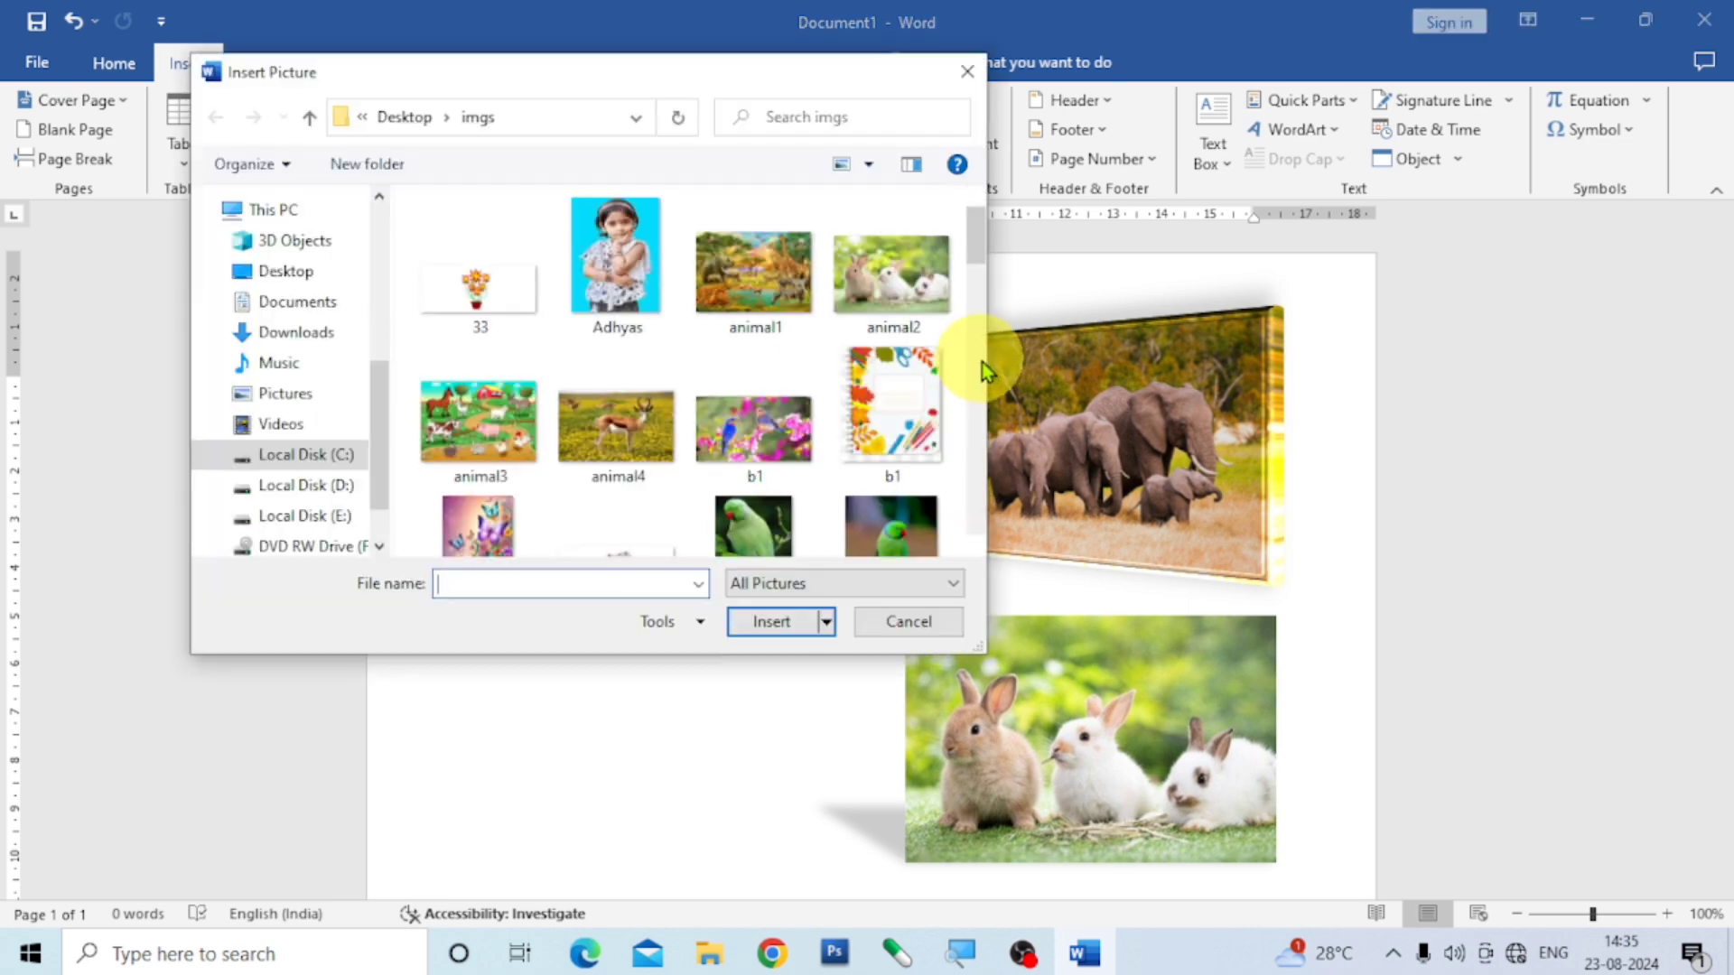
{"action": "scroll", "coordinate": [853, 364], "scroll_direction": "down", "scroll_amount": 1}
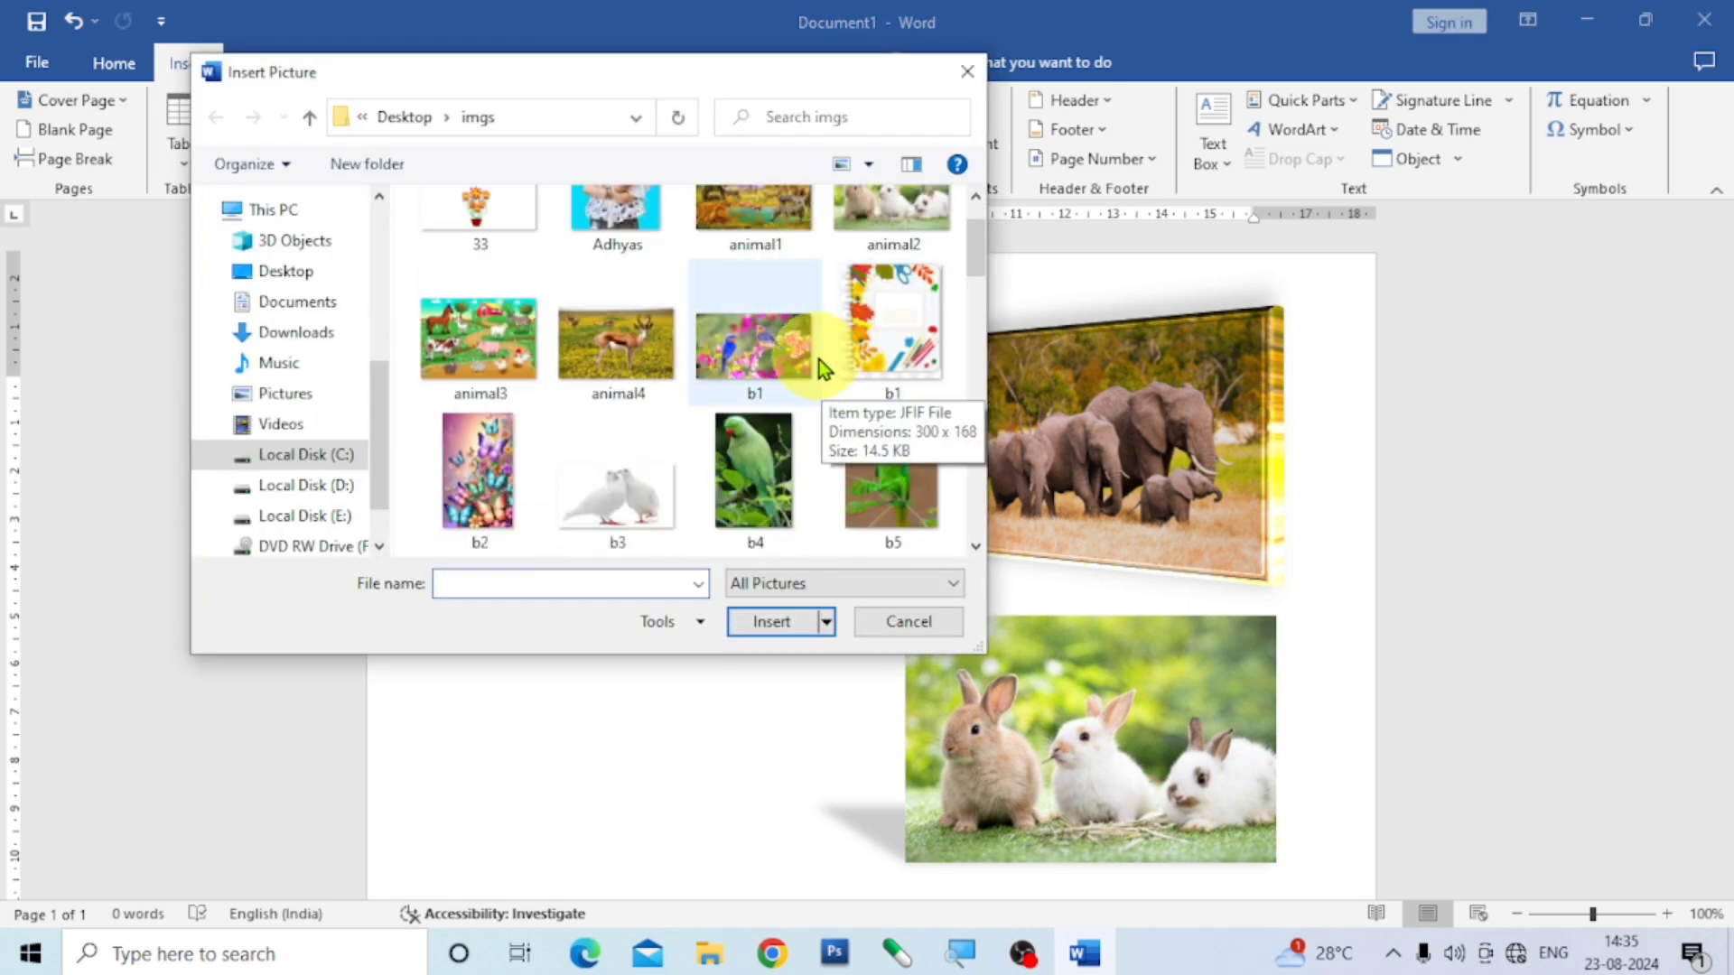
{"action": "scroll", "coordinate": [801, 357], "scroll_direction": "down", "scroll_amount": 2}
{"action": "scroll", "coordinate": [800, 358], "scroll_direction": "down", "scroll_amount": 3}
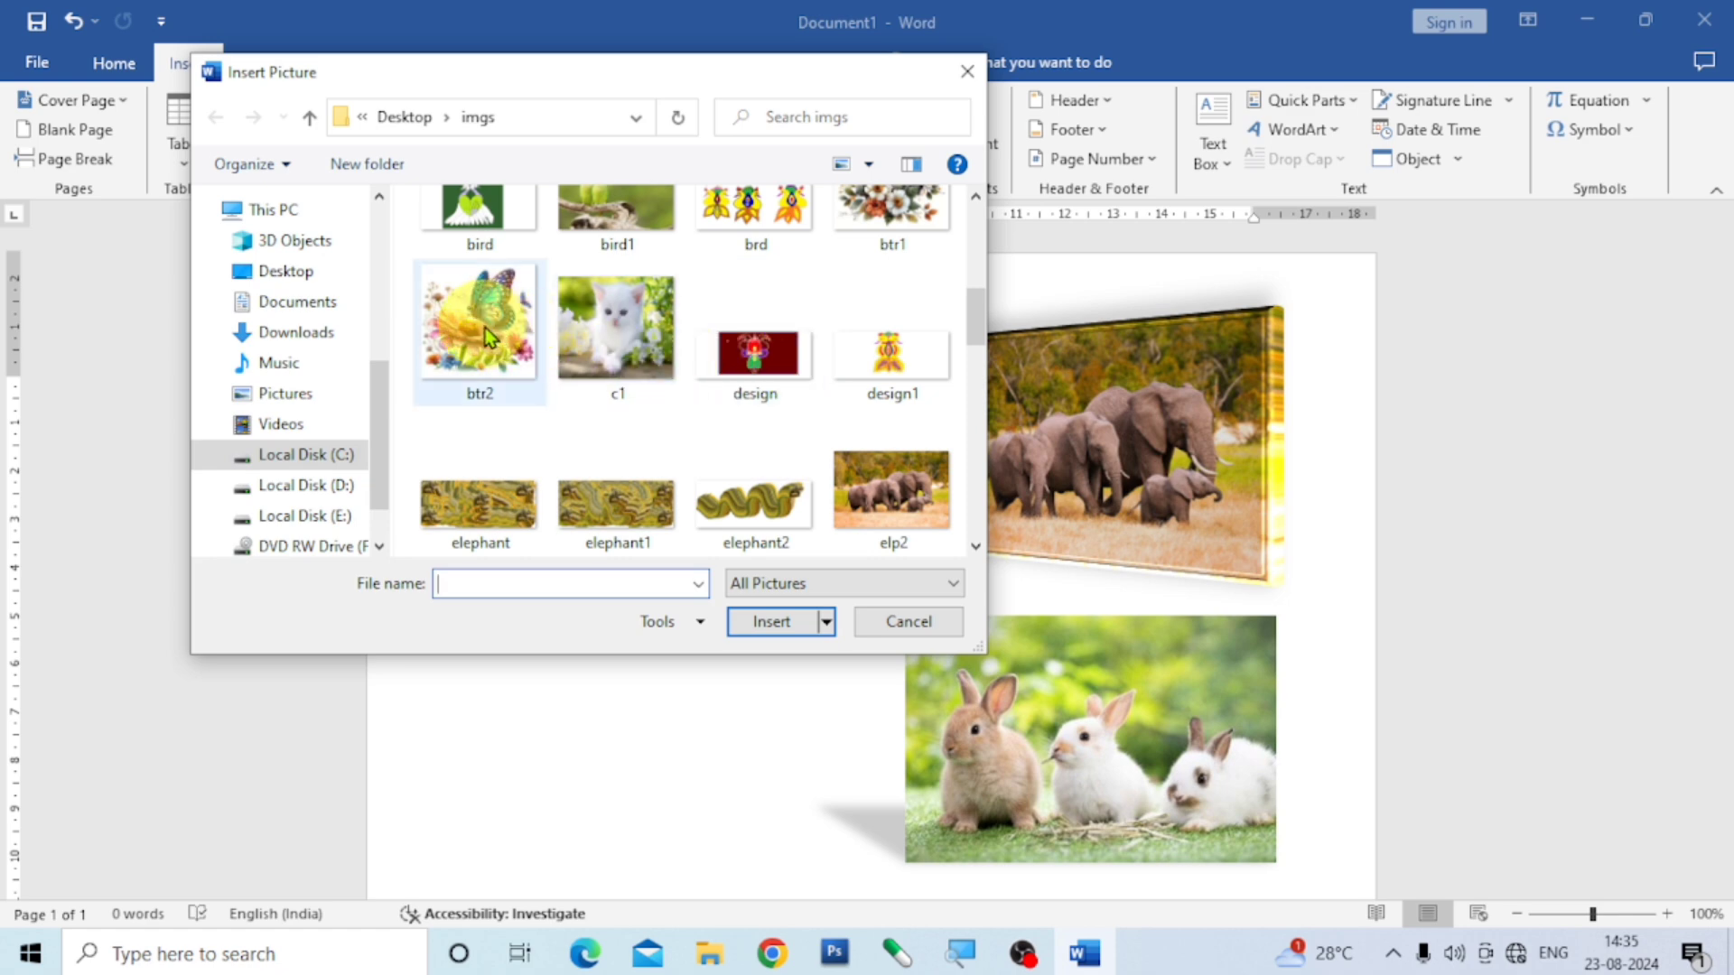
{"action": "scroll", "coordinate": [639, 366], "scroll_direction": "up", "scroll_amount": 1}
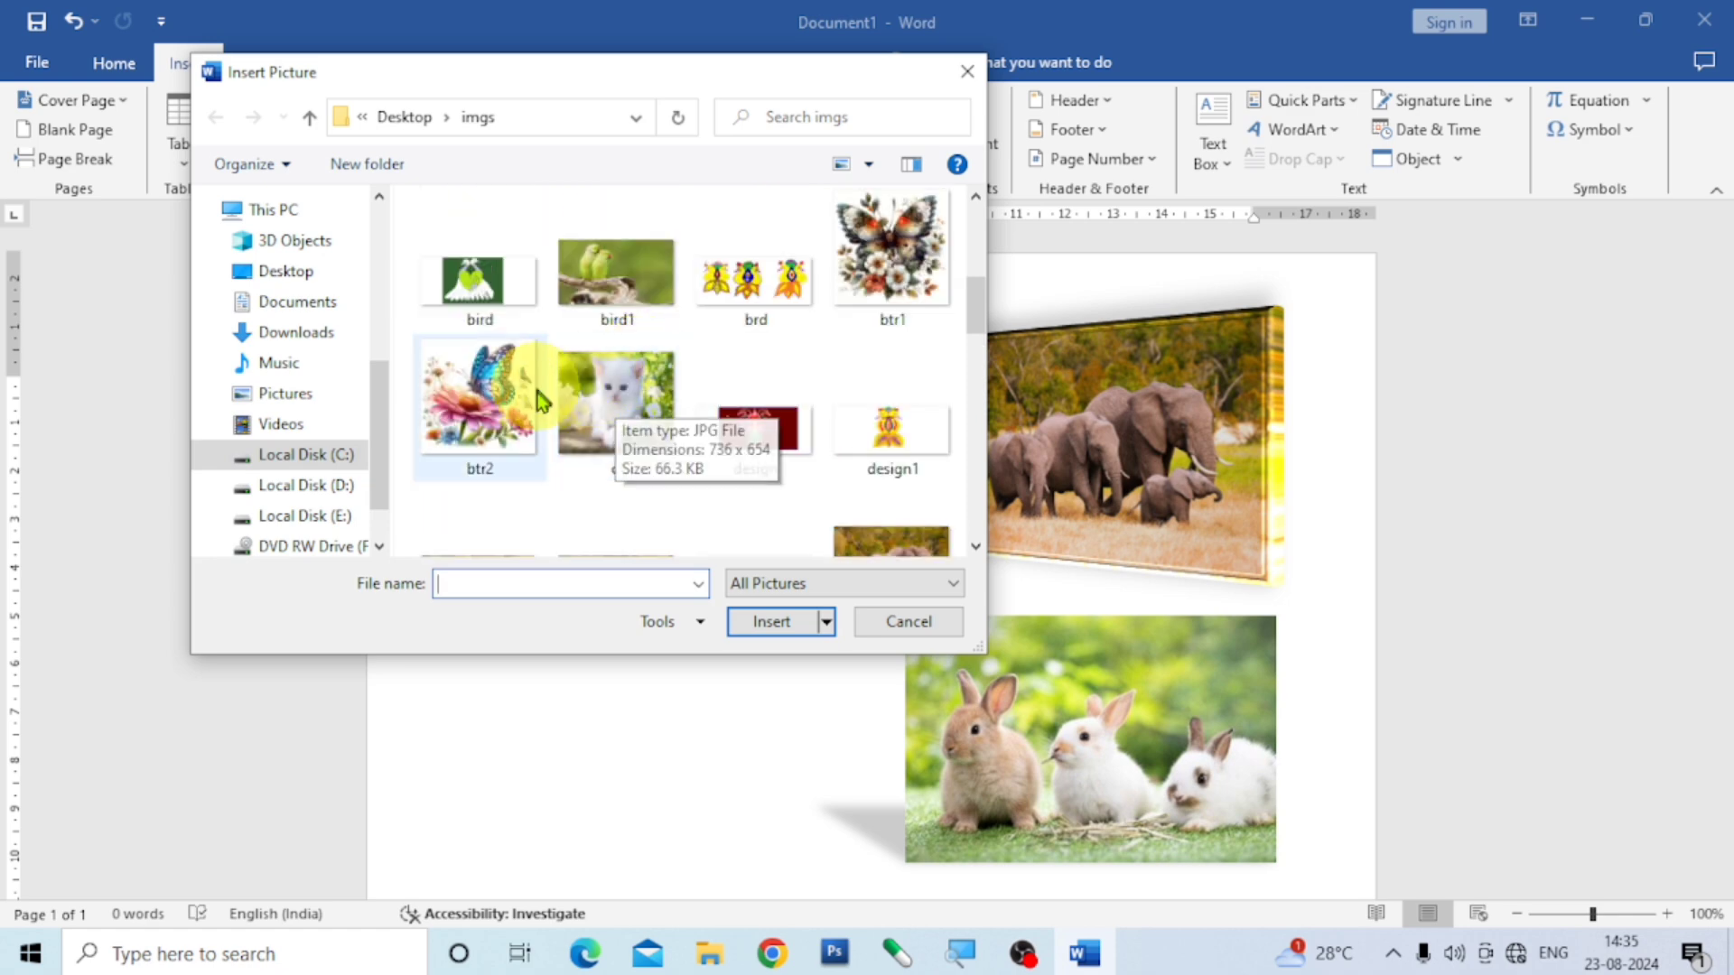
{"action": "left_click", "coordinate": [867, 253]}
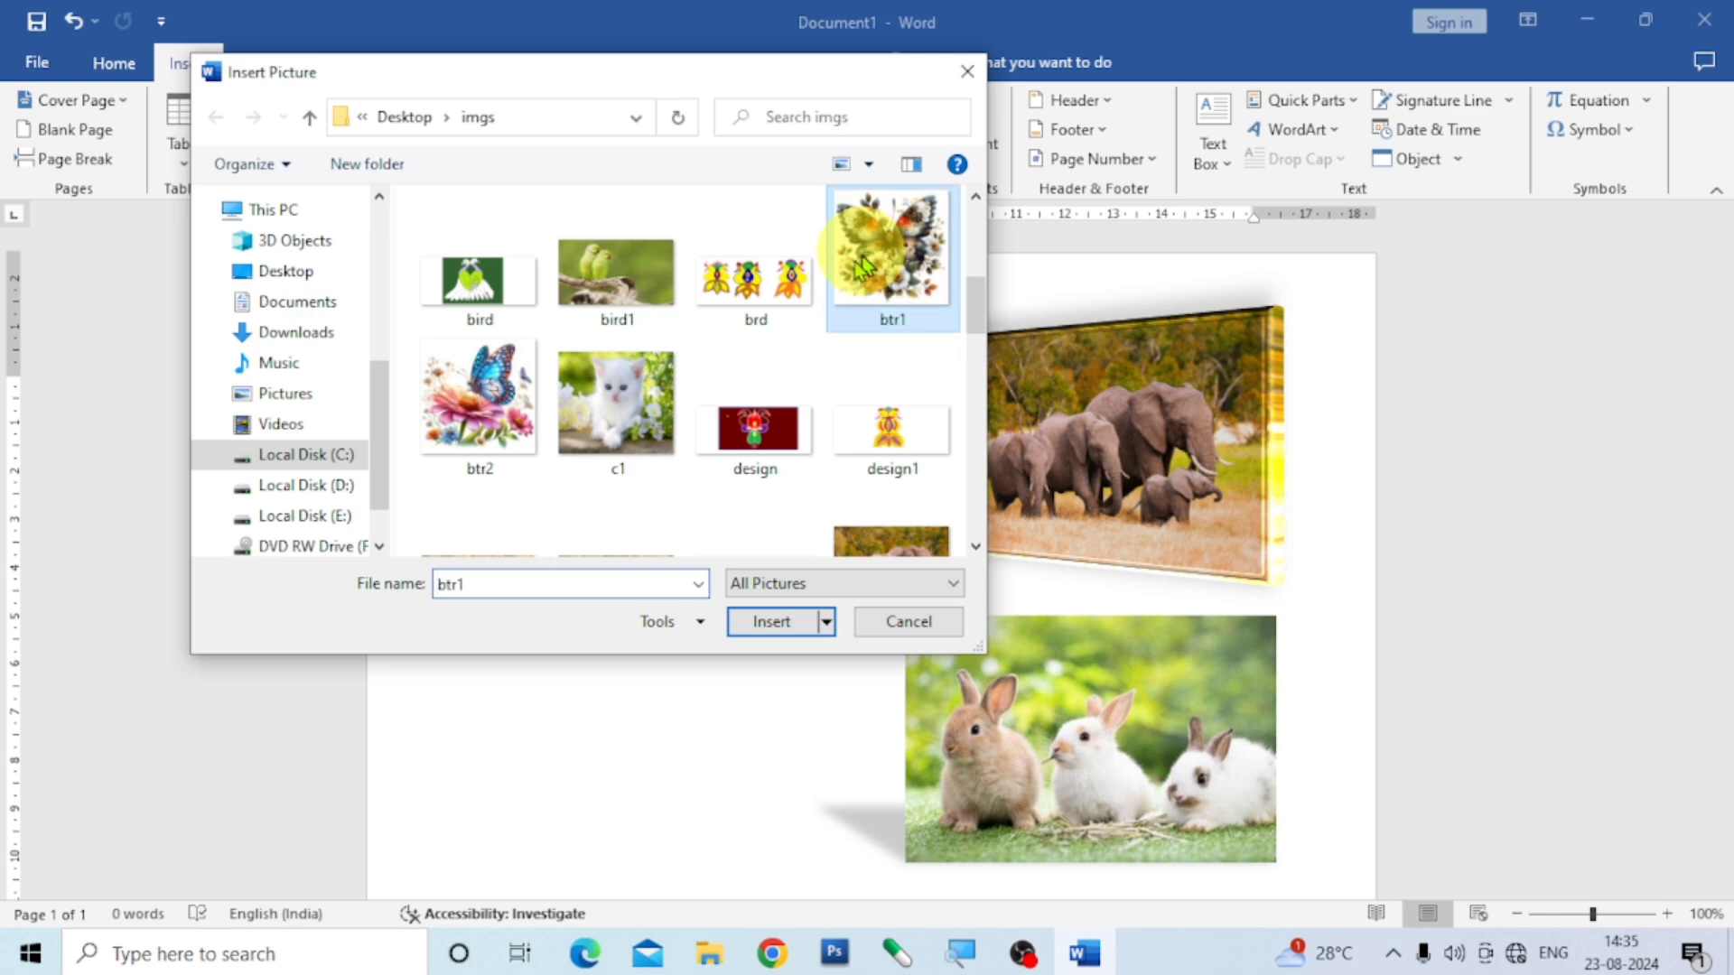
{"action": "left_click", "coordinate": [772, 622]}
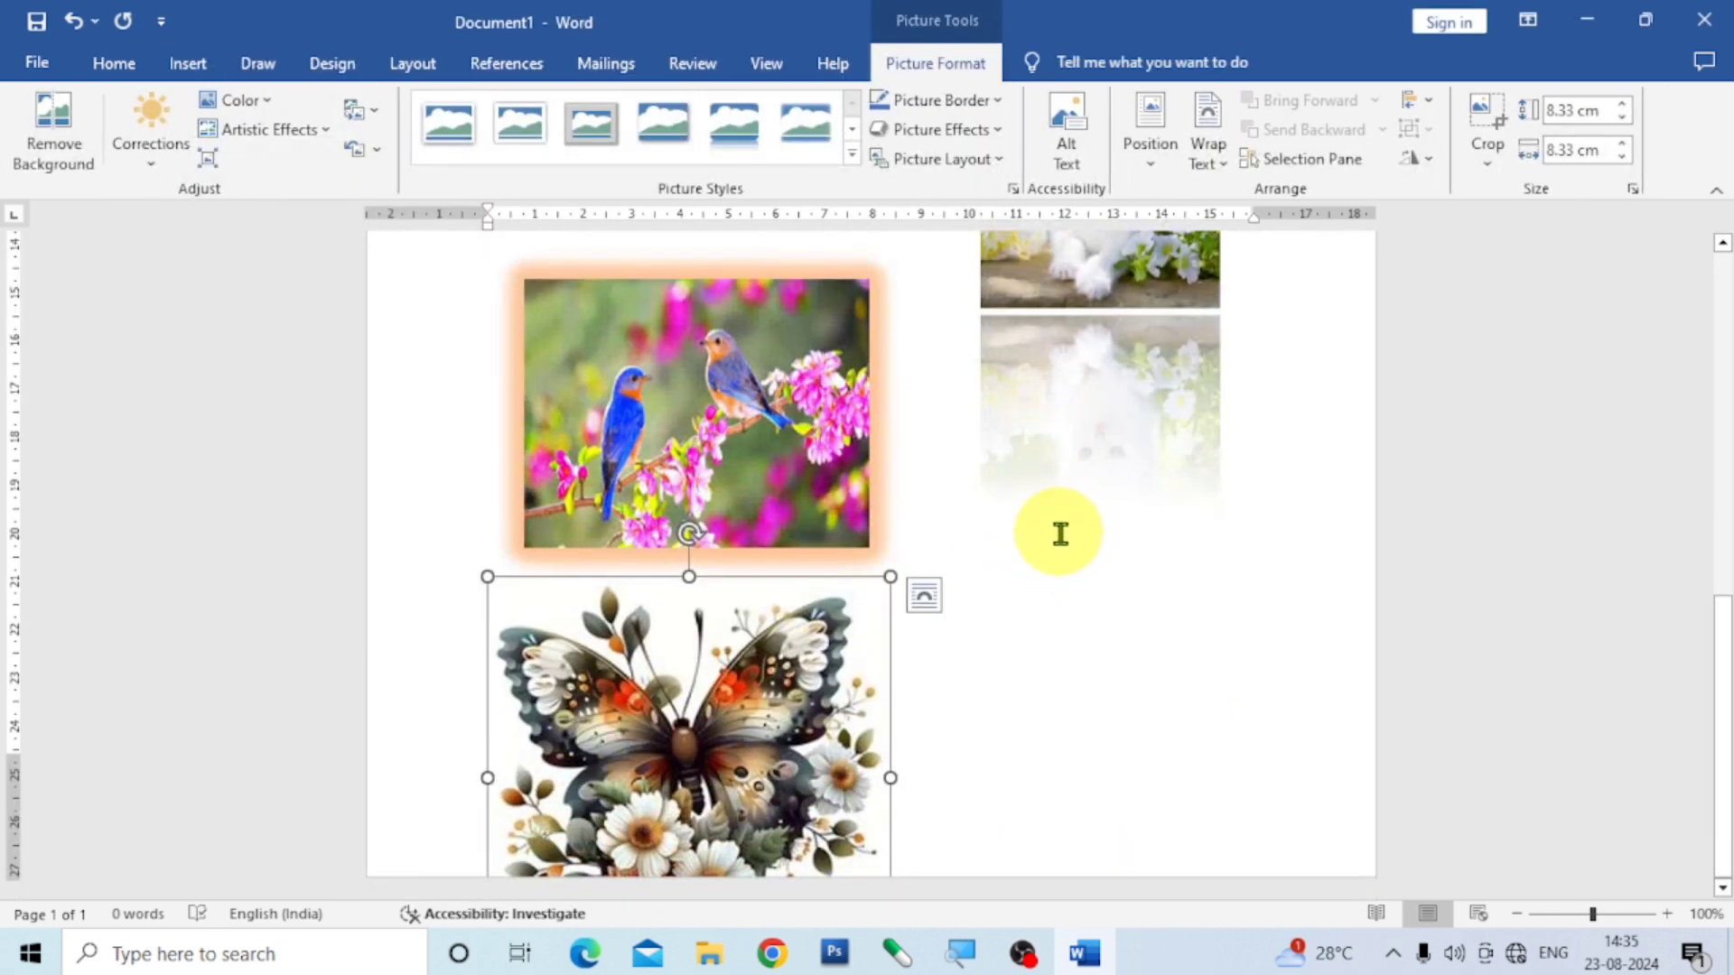
- Give the butterfly picture the middle-centre text-wrapping position and move it into the left half of the page beside the rabbit picture
{"action": "left_click", "coordinate": [1145, 163]}
{"action": "left_click", "coordinate": [1233, 404]}
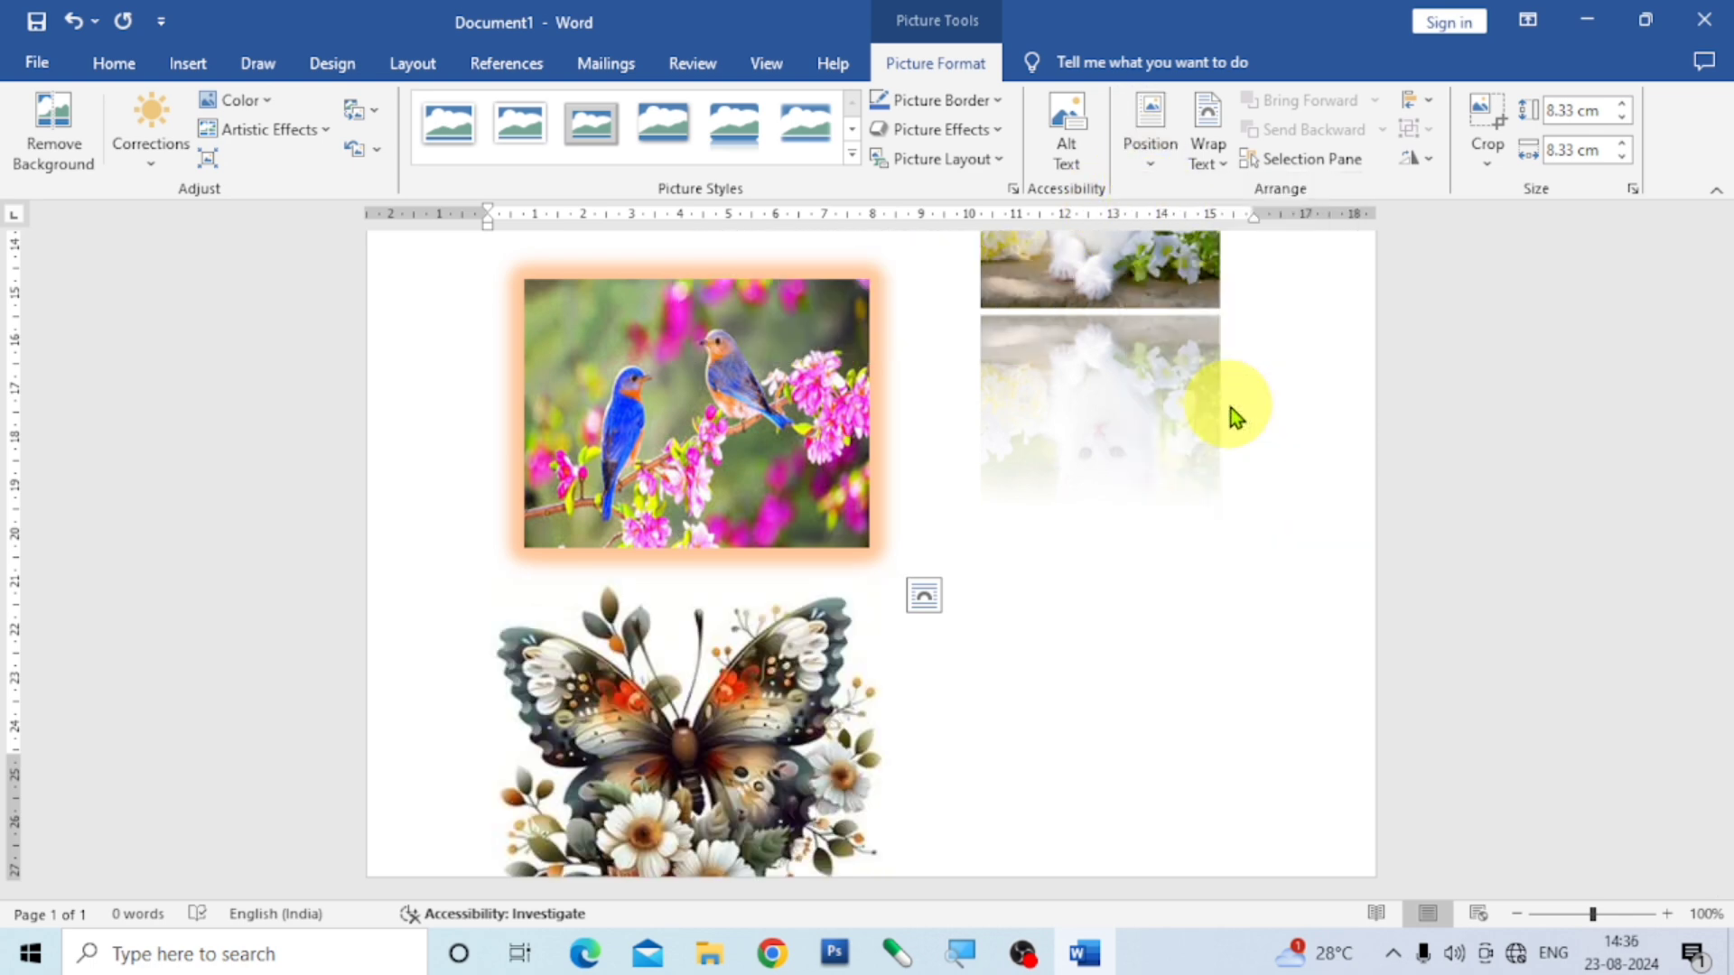
{"action": "scroll", "coordinate": [1307, 541], "scroll_direction": "up", "scroll_amount": 10}
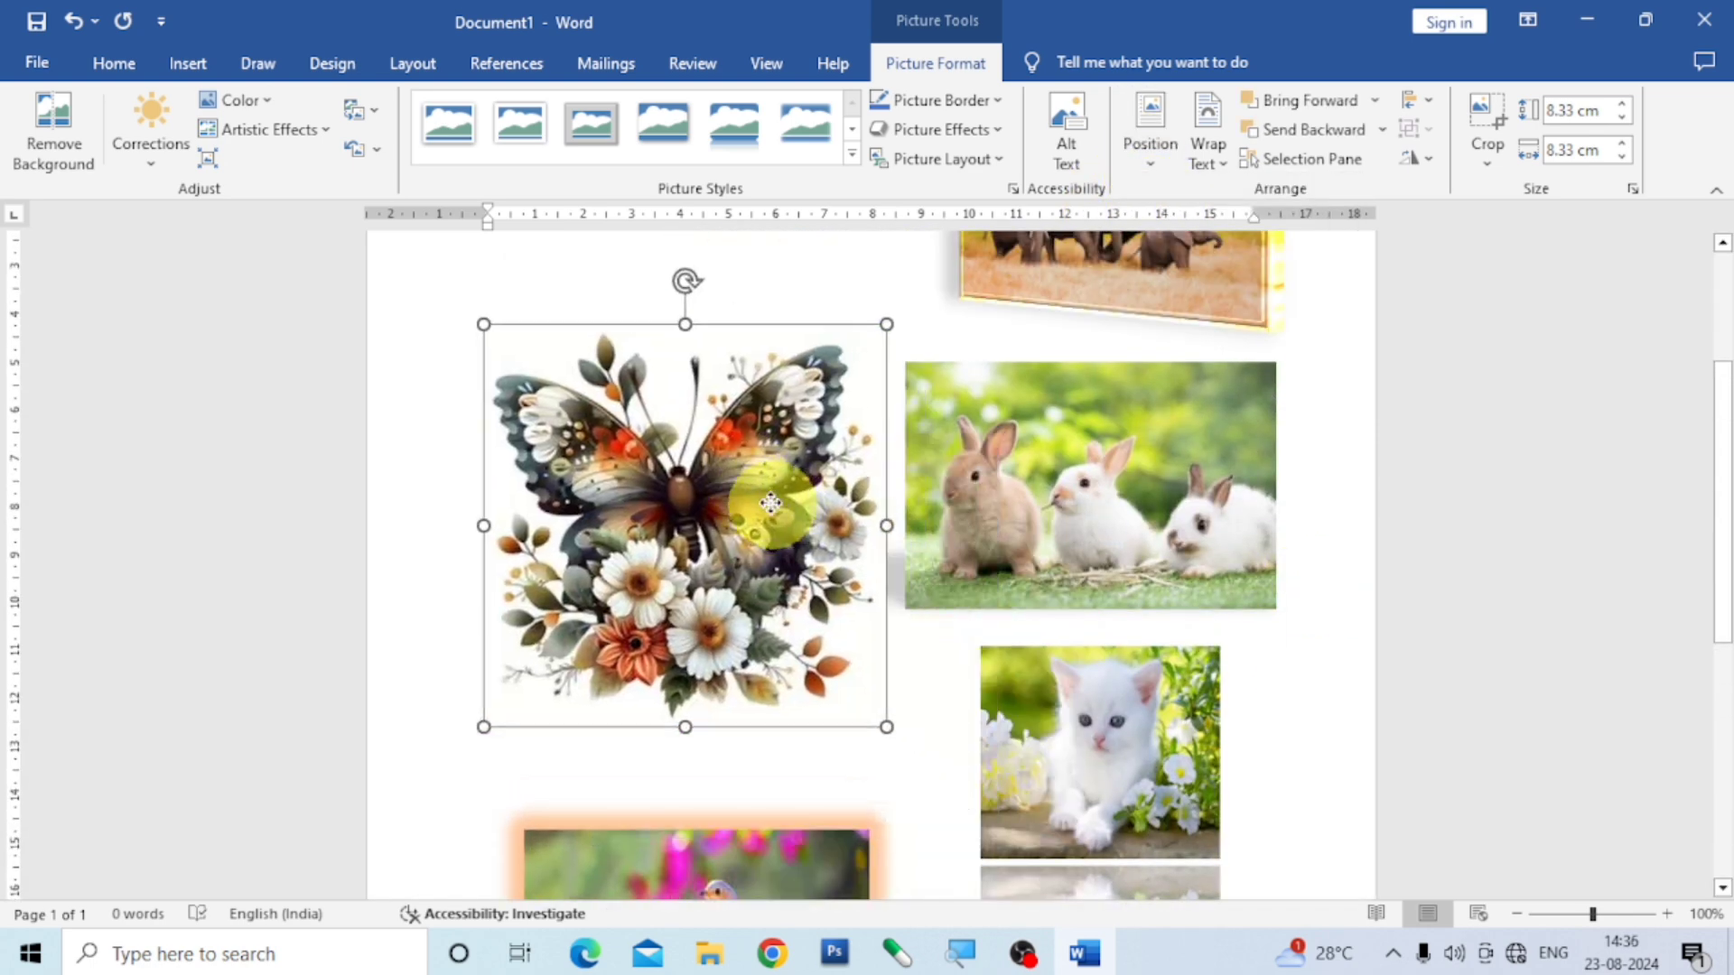
{"action": "mouse_move", "coordinate": [770, 503]}
{"action": "left_mouse_down"}
{"action": "mouse_move", "coordinate": [766, 447]}
{"action": "mouse_move", "coordinate": [758, 474]}
{"action": "left_mouse_up"}
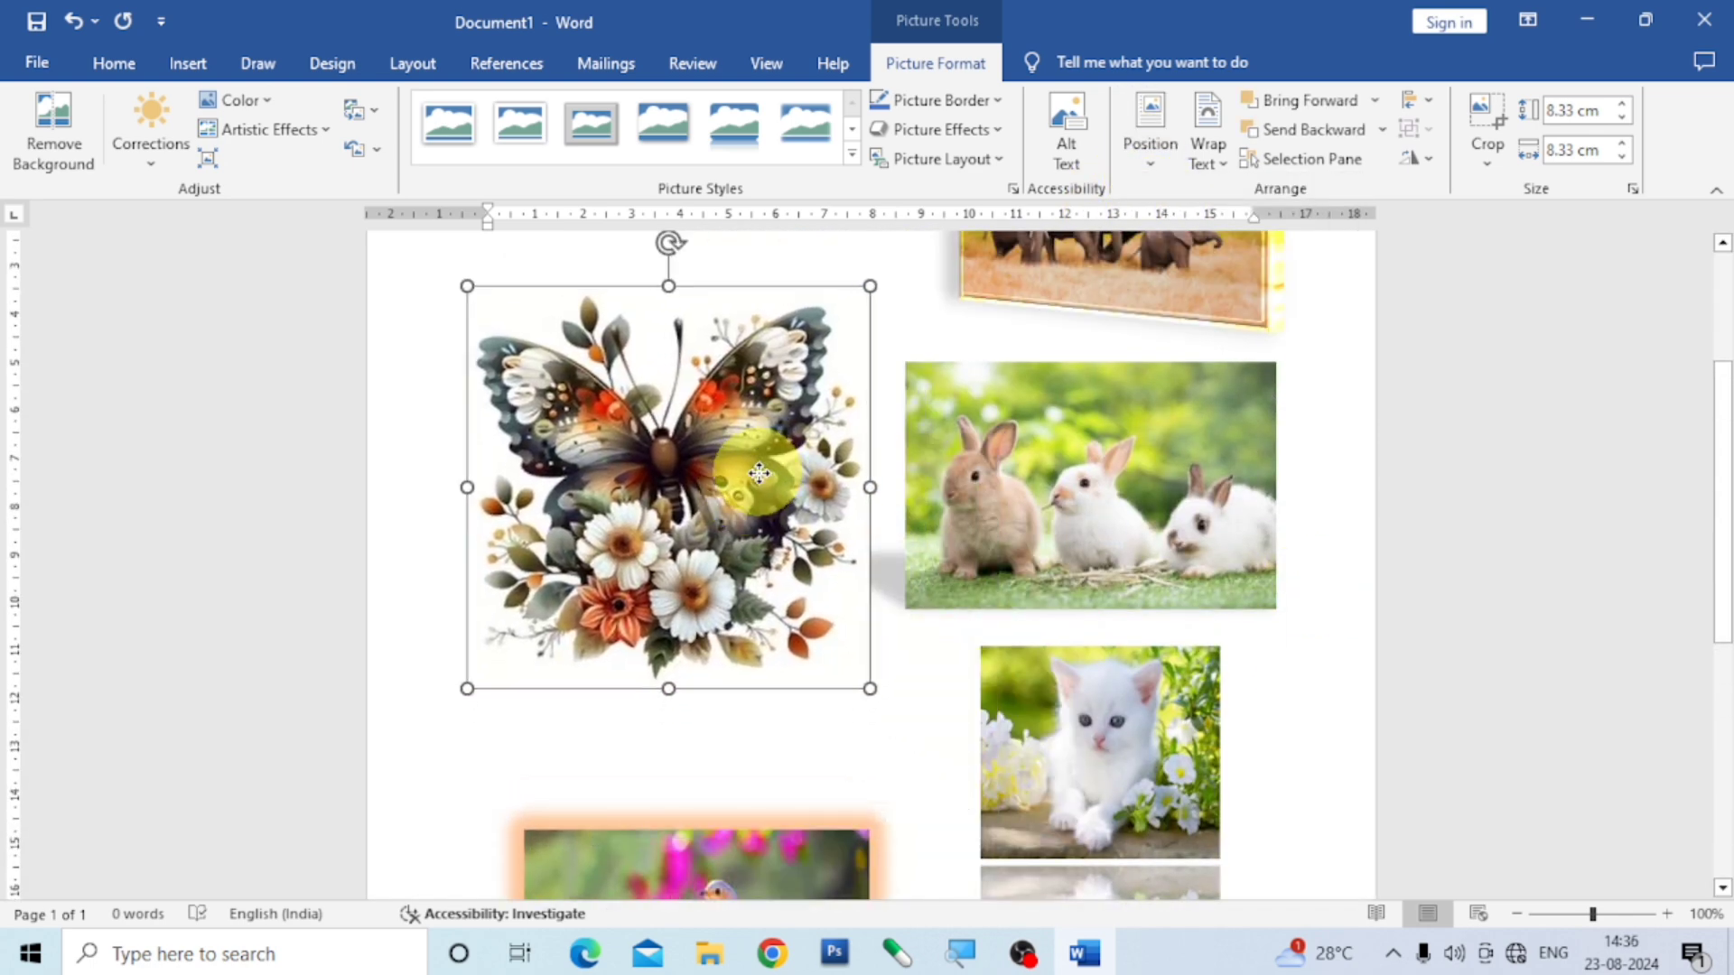
- Apply the 50 point soft edges variation to the butterfly picture
{"action": "left_click", "coordinate": [1004, 127]}
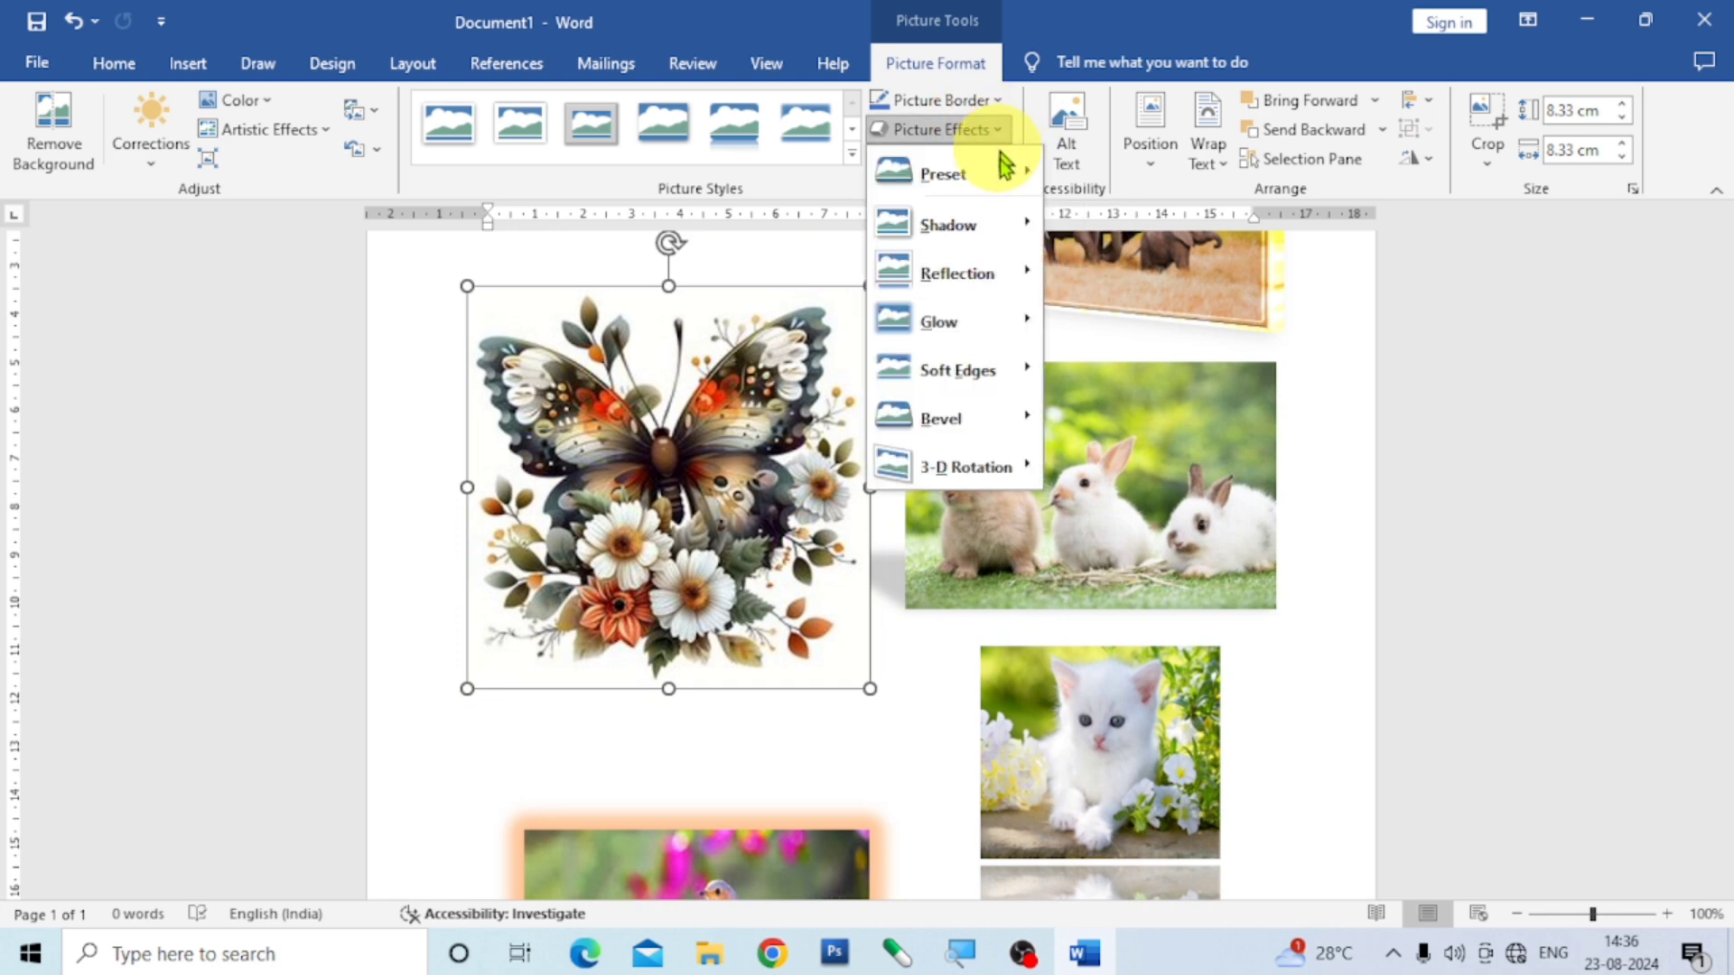
{"action": "mouse_move", "coordinate": [1018, 377]}
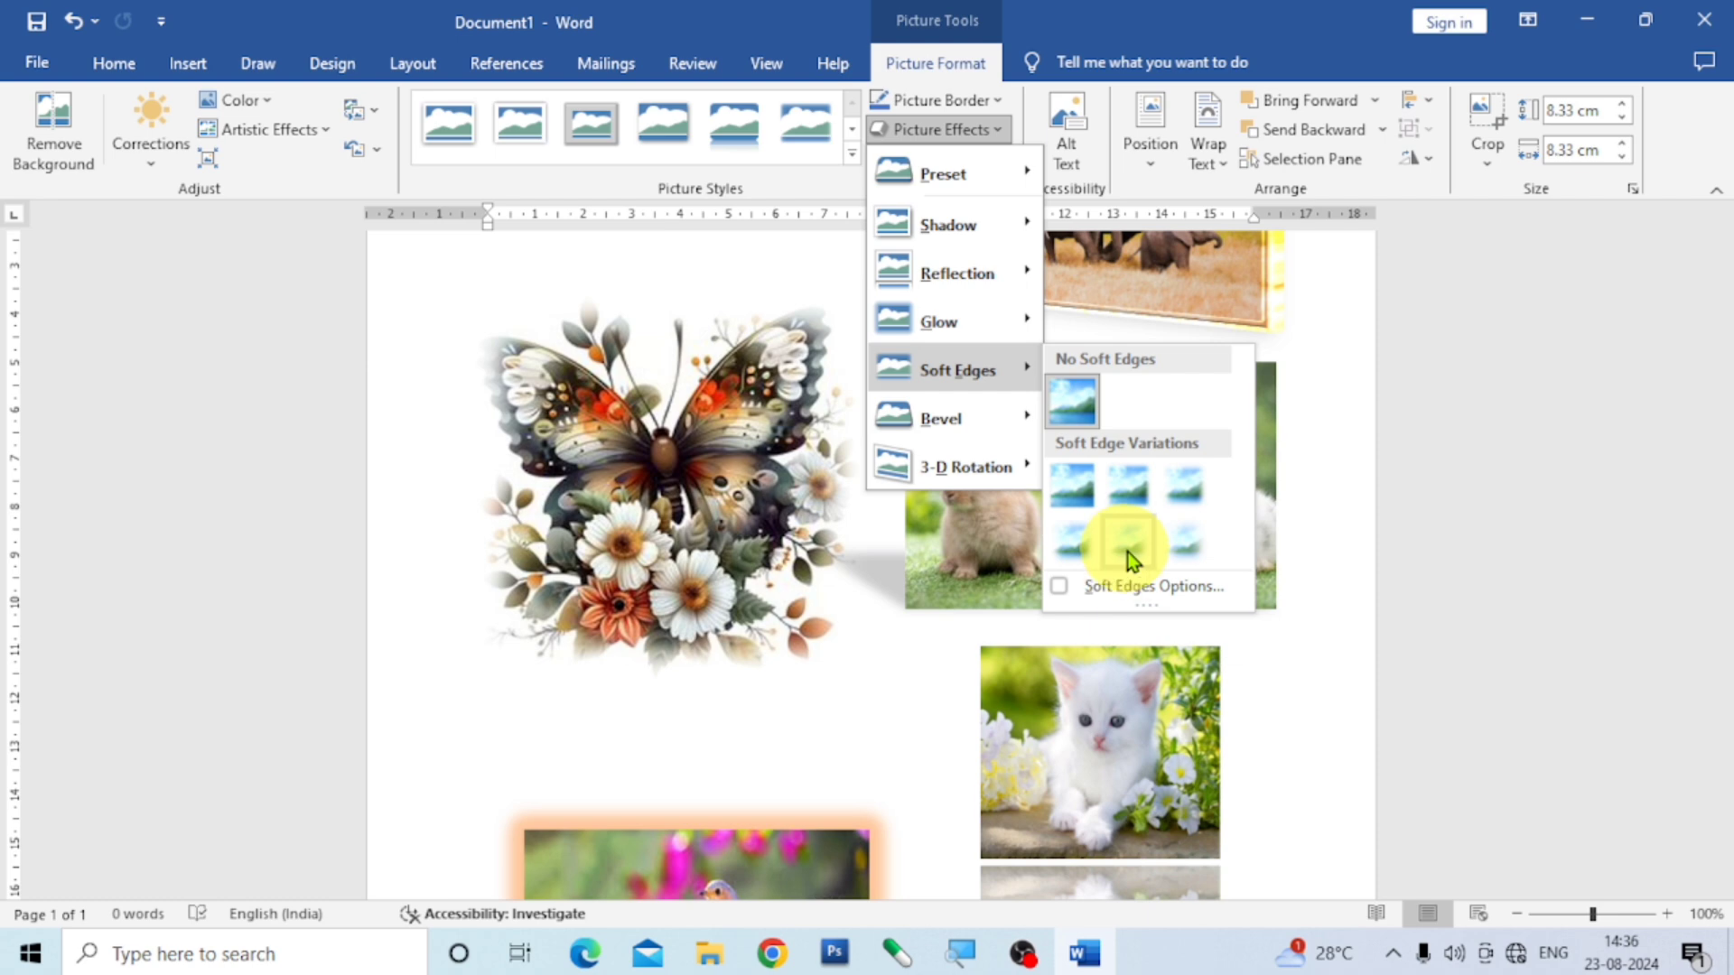
{"action": "left_click", "coordinate": [1183, 550]}
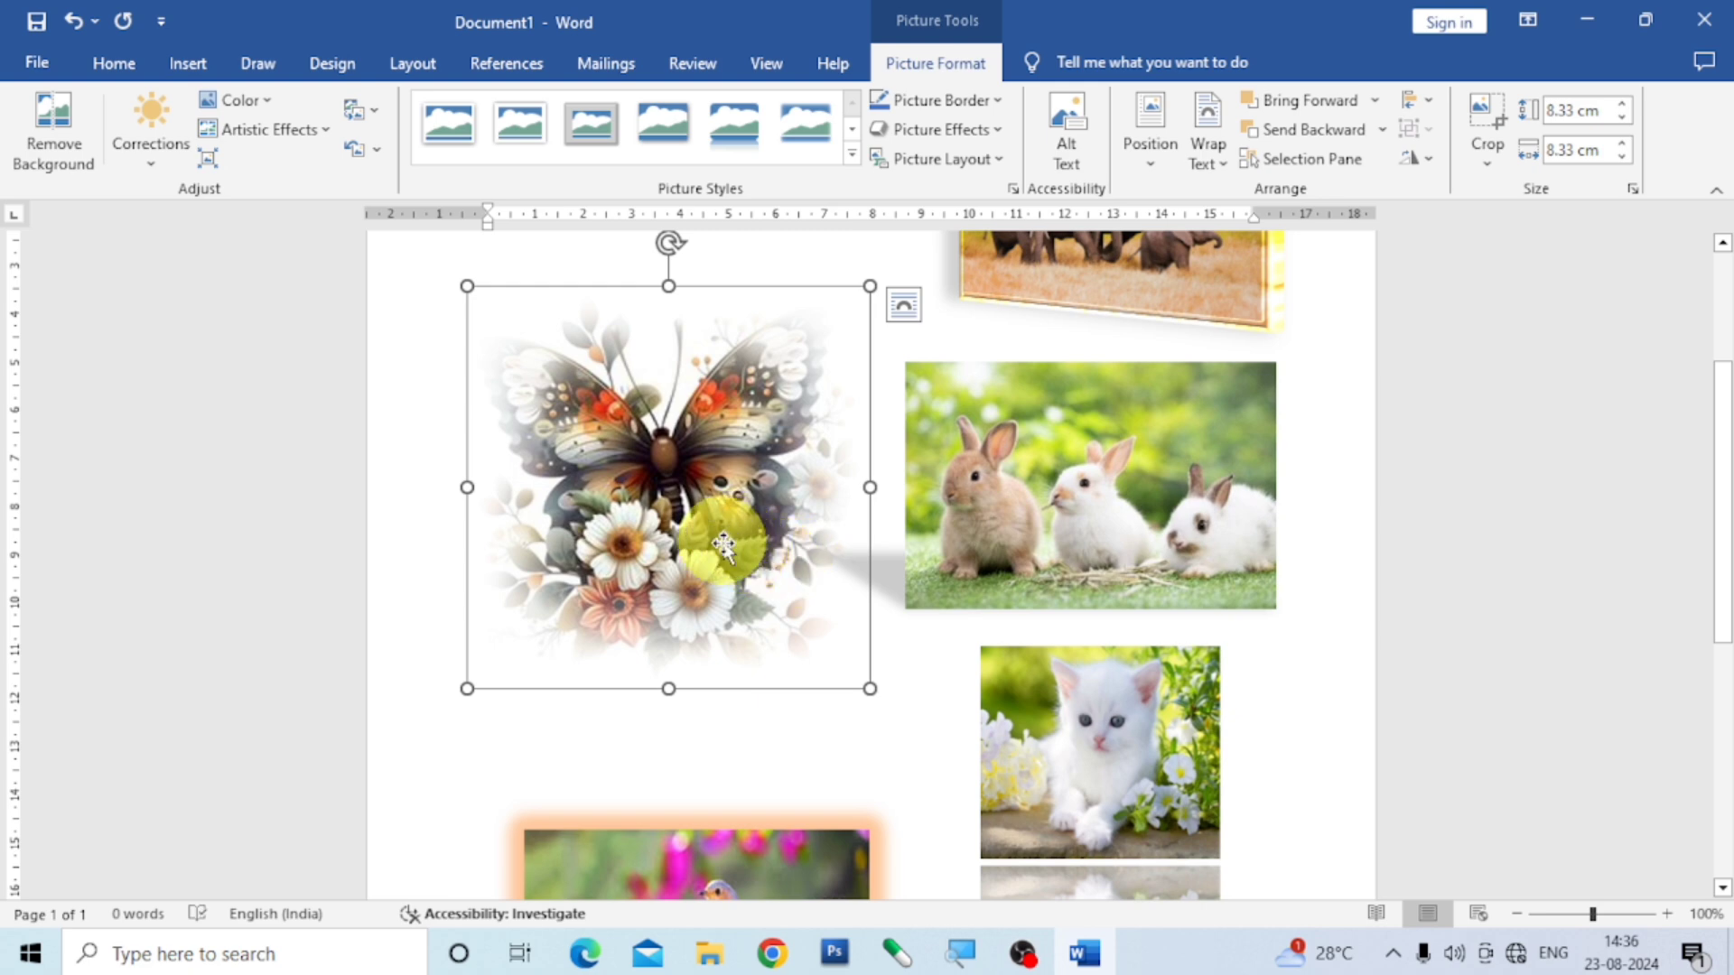
- Shift the butterfly picture slightly further left beside the rabbit picture and deselect it
{"action": "left_click_drag", "start_coordinate": [716, 541], "coordinate": [693, 580]}
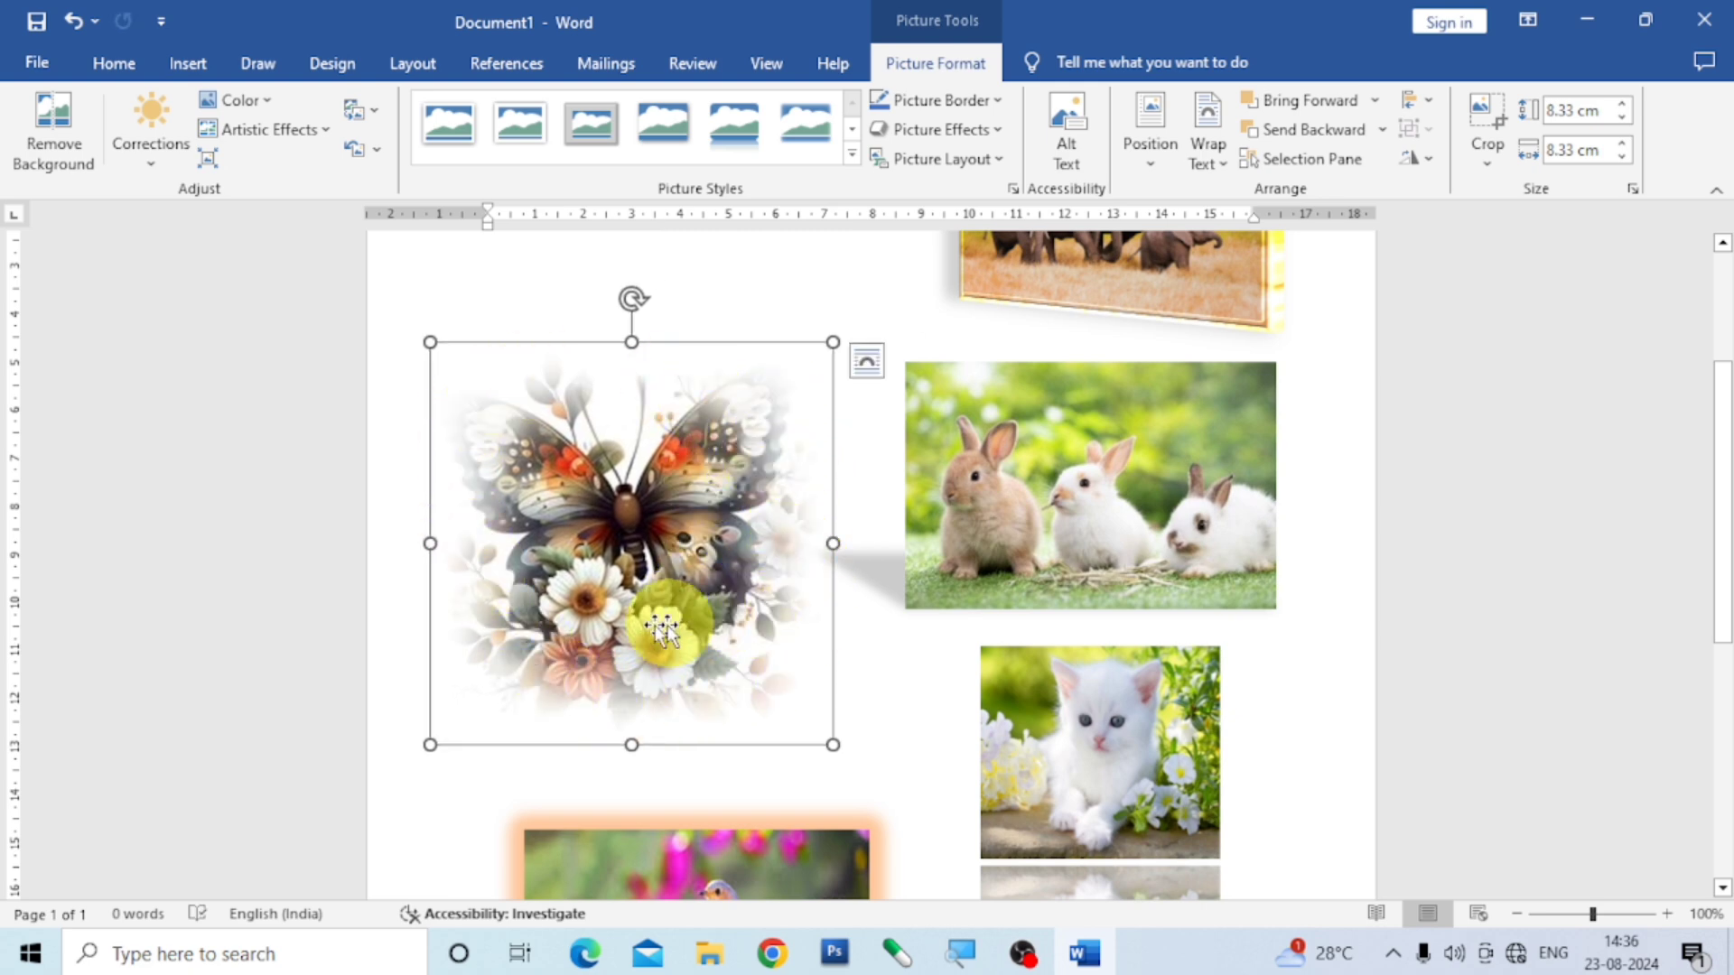
{"action": "left_click_drag", "start_coordinate": [657, 511], "coordinate": [662, 509]}
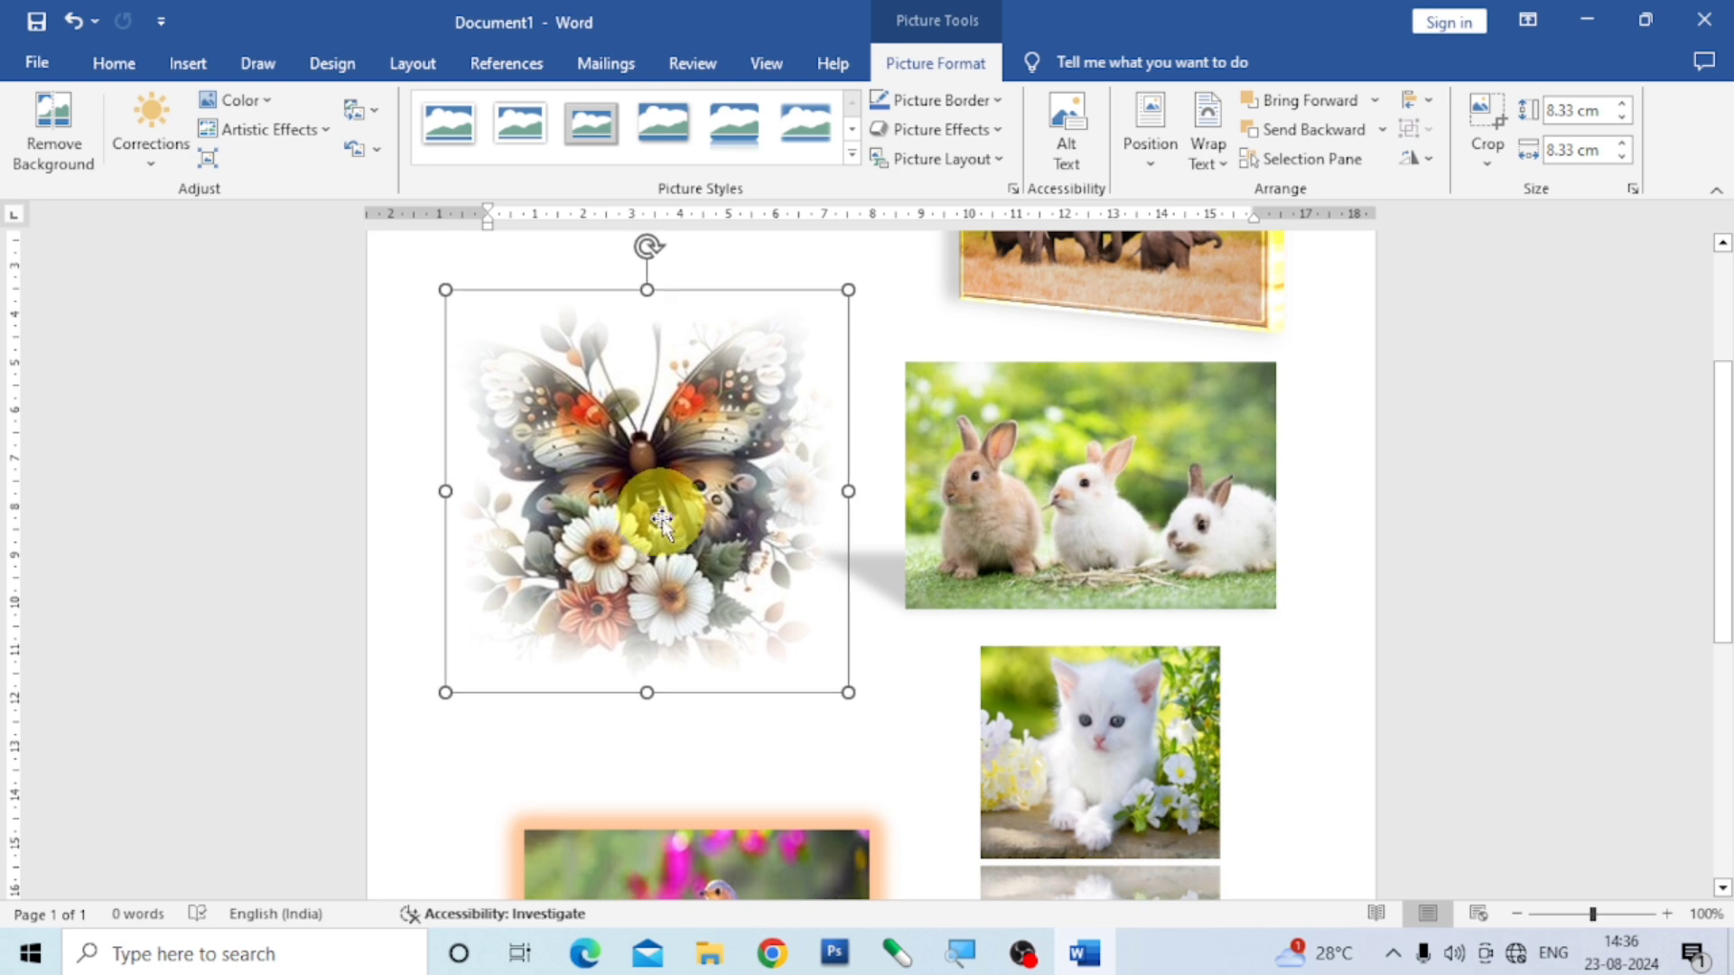
{"action": "scroll", "coordinate": [899, 727], "scroll_direction": "up", "scroll_amount": 3}
{"action": "left_click", "coordinate": [898, 727]}
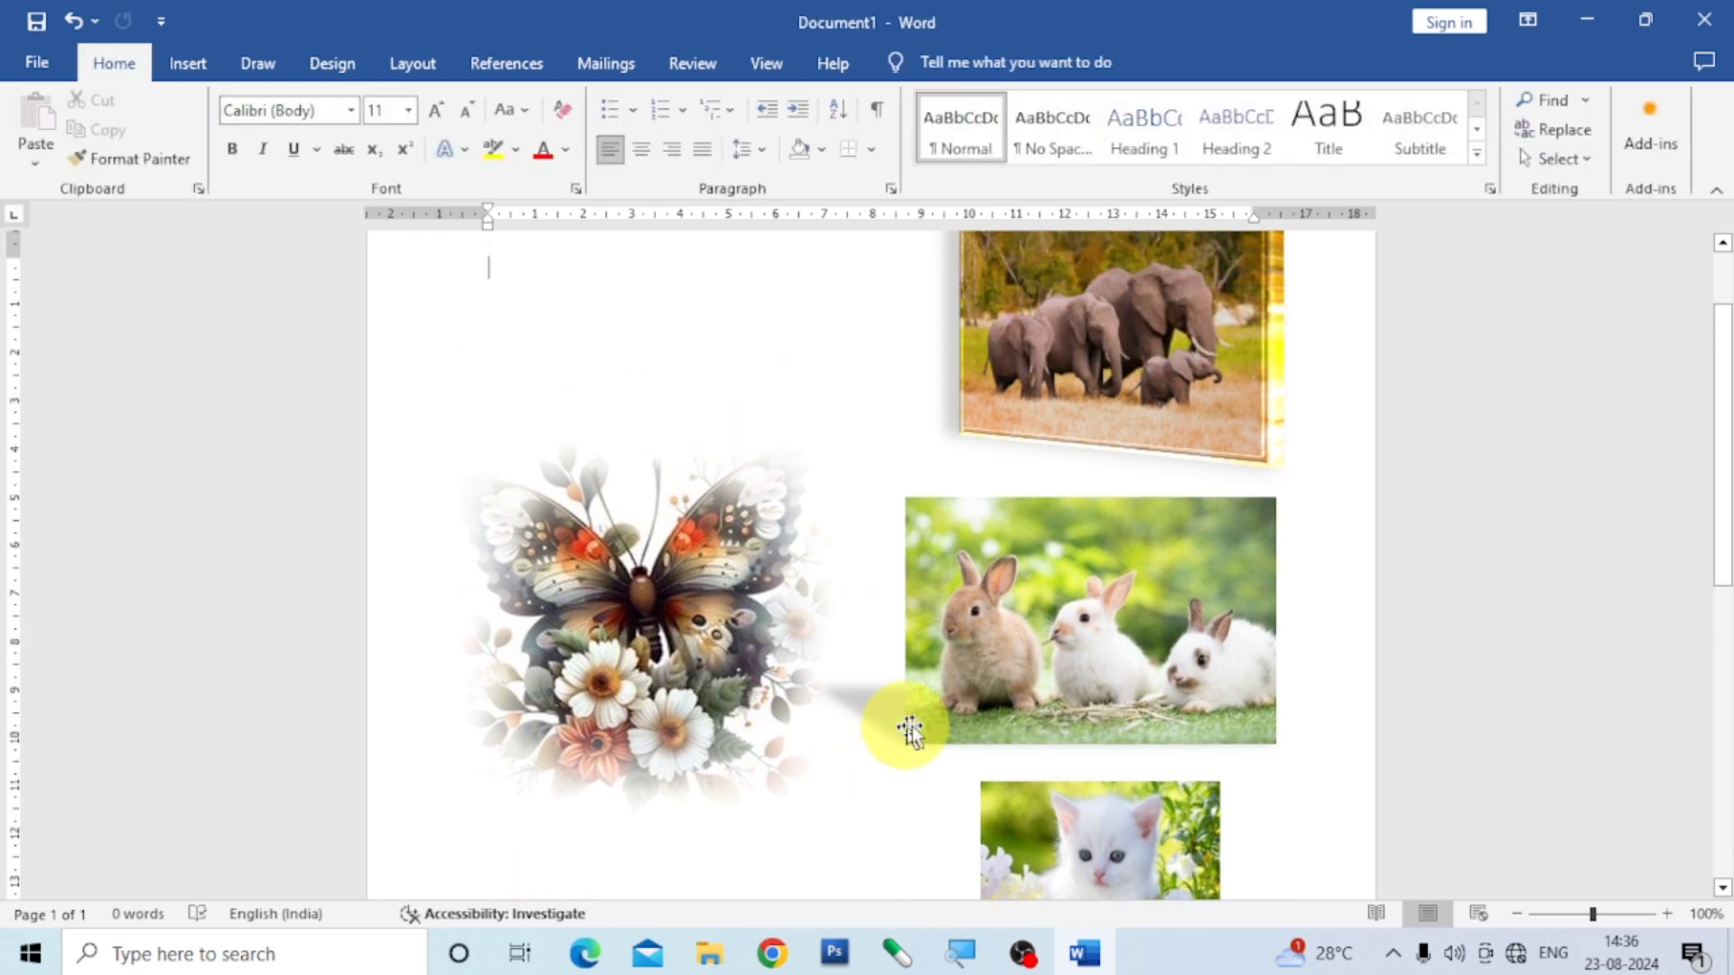
- Insert the w1 picture of a kneeling woman from the imgs folder on this device
{"action": "left_click", "coordinate": [193, 61]}
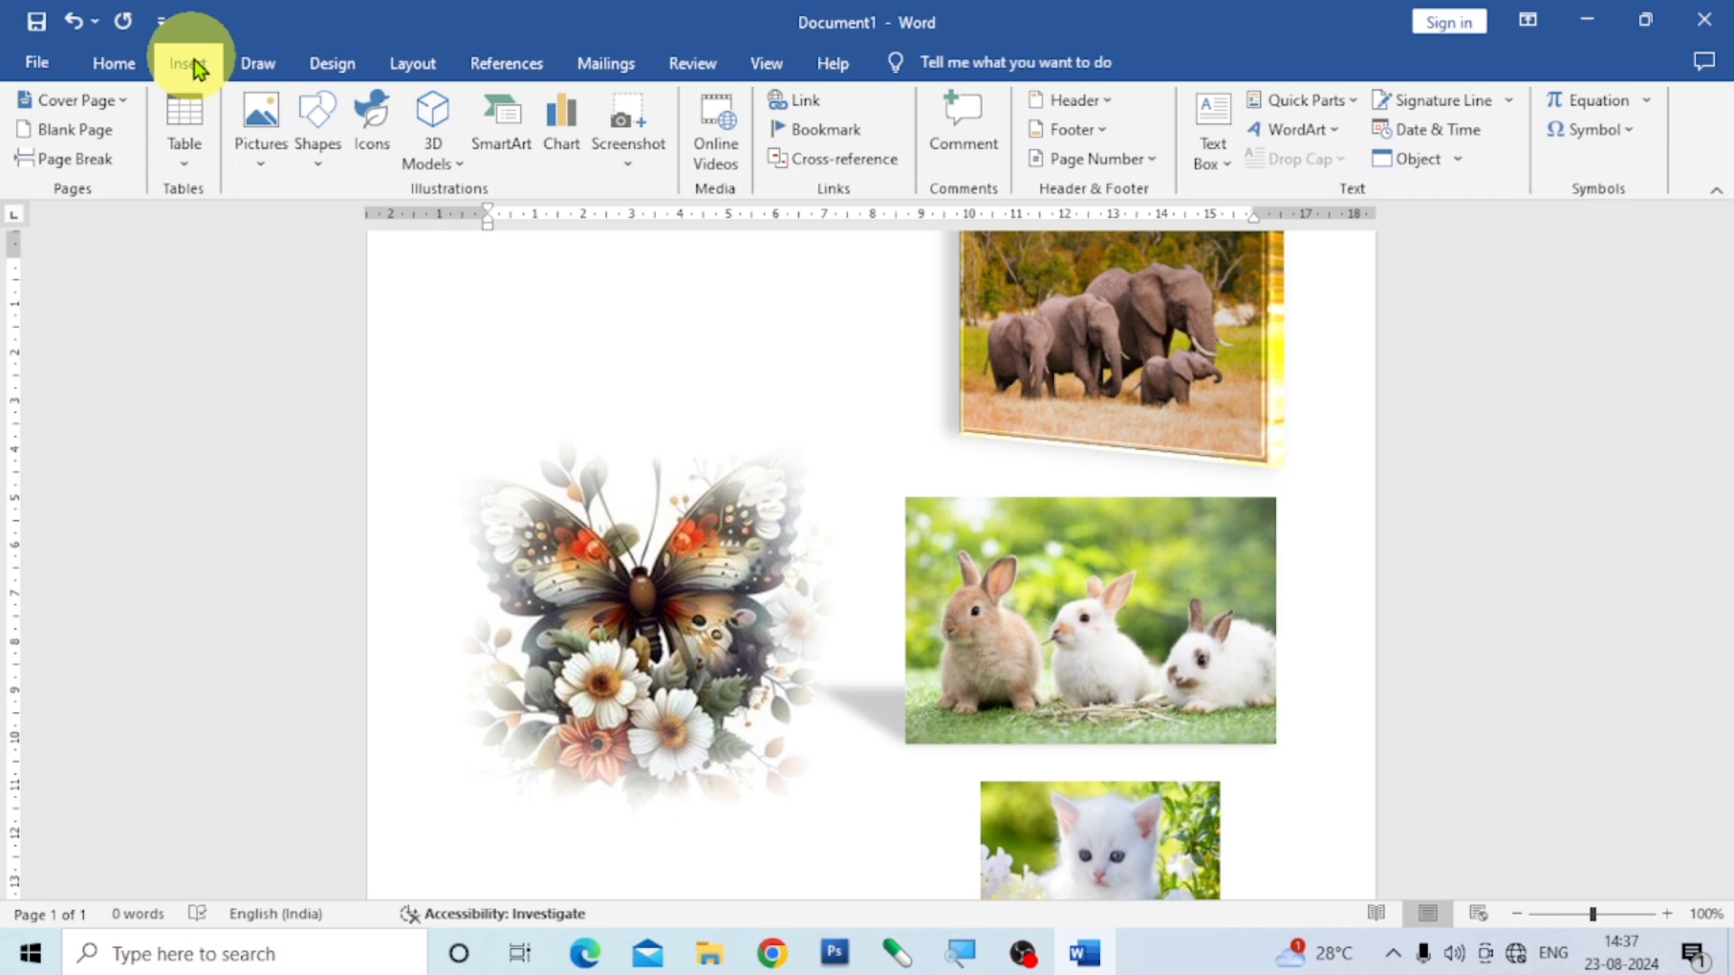
{"action": "left_click", "coordinate": [257, 156]}
{"action": "left_click", "coordinate": [324, 223]}
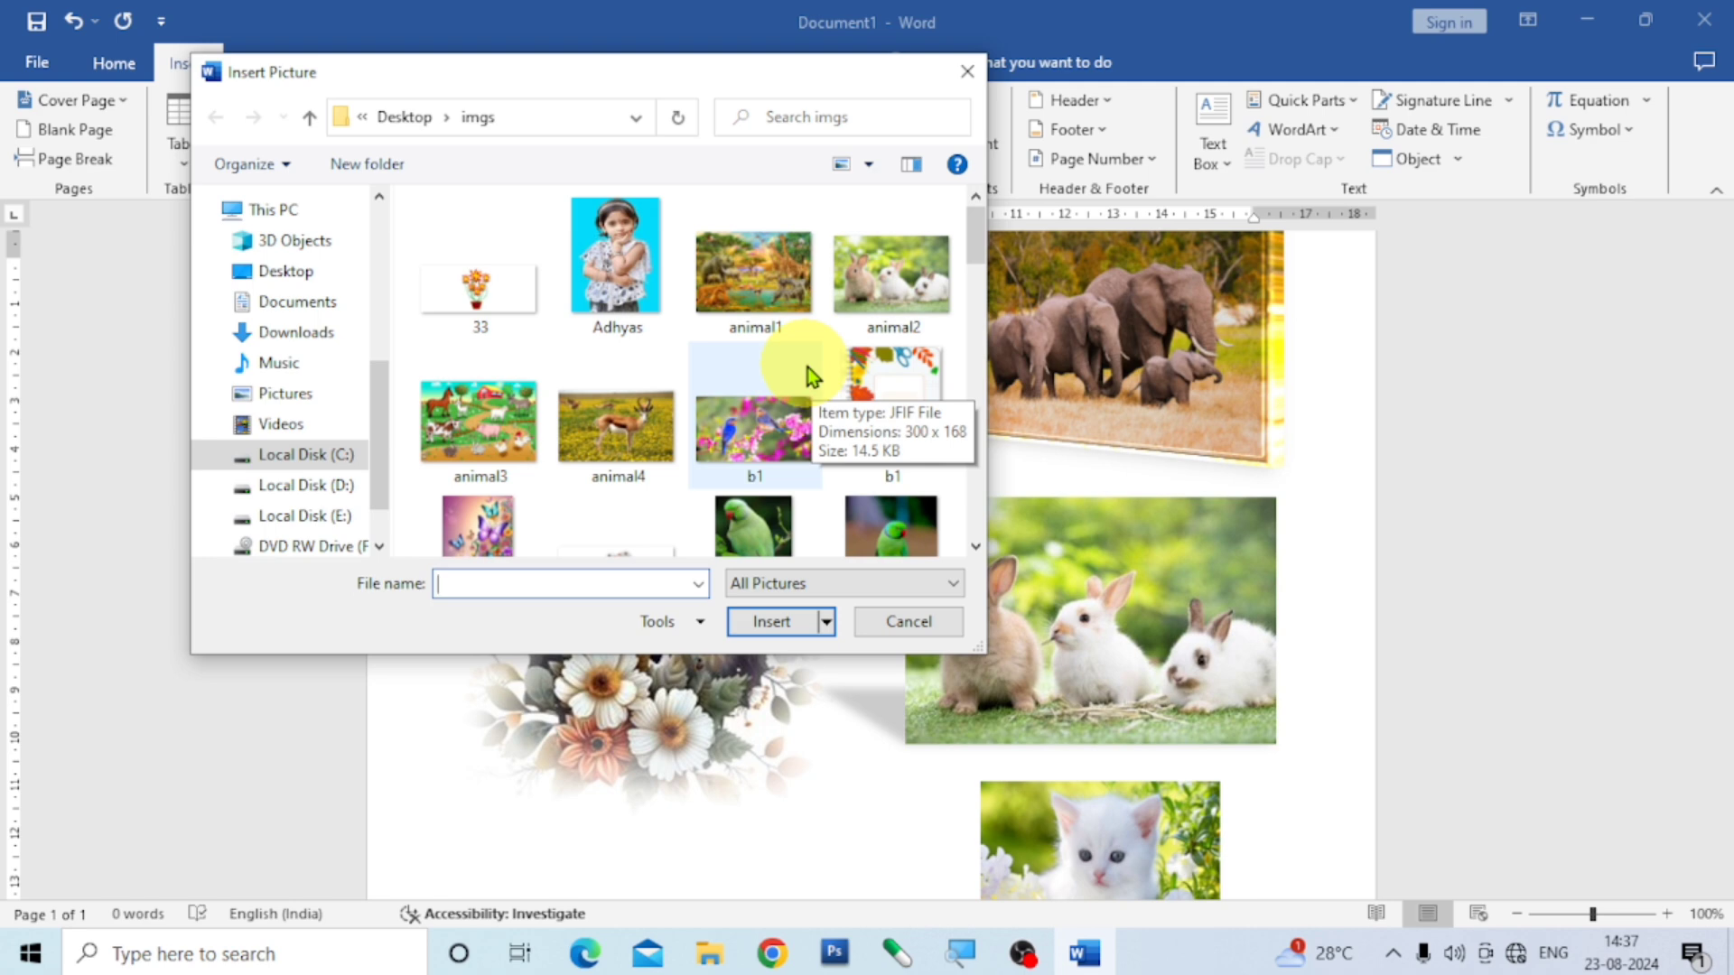
{"action": "scroll", "coordinate": [807, 367], "scroll_direction": "down", "scroll_amount": 10}
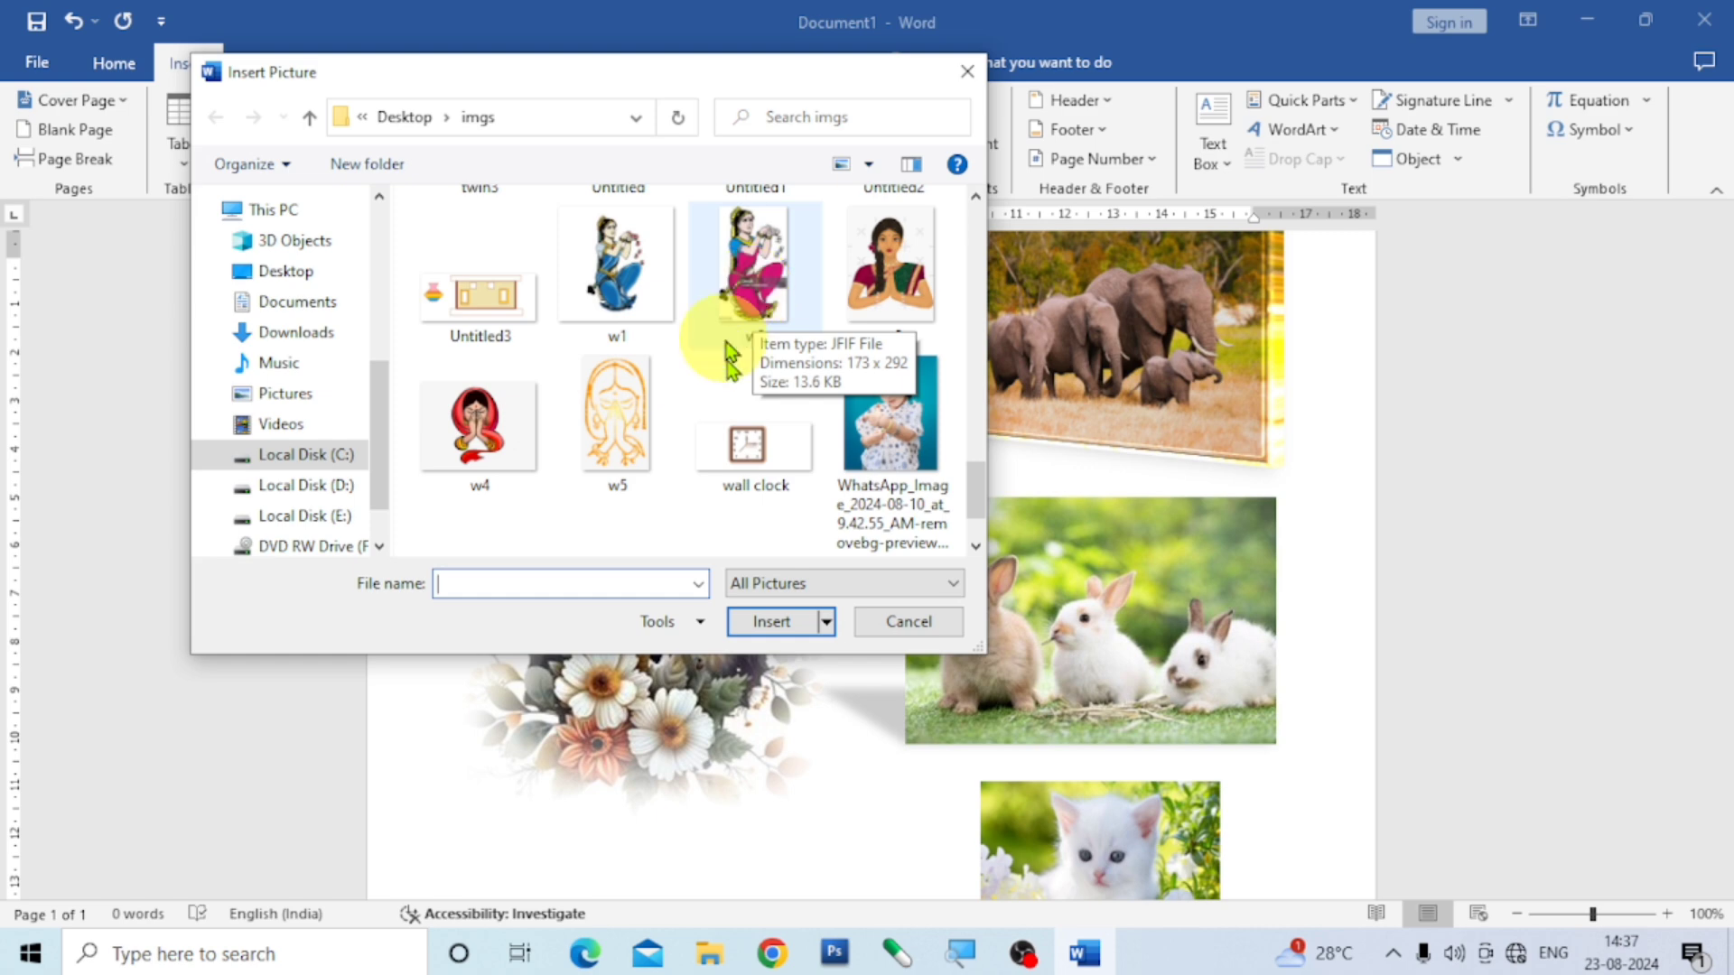
{"action": "left_click", "coordinate": [619, 276]}
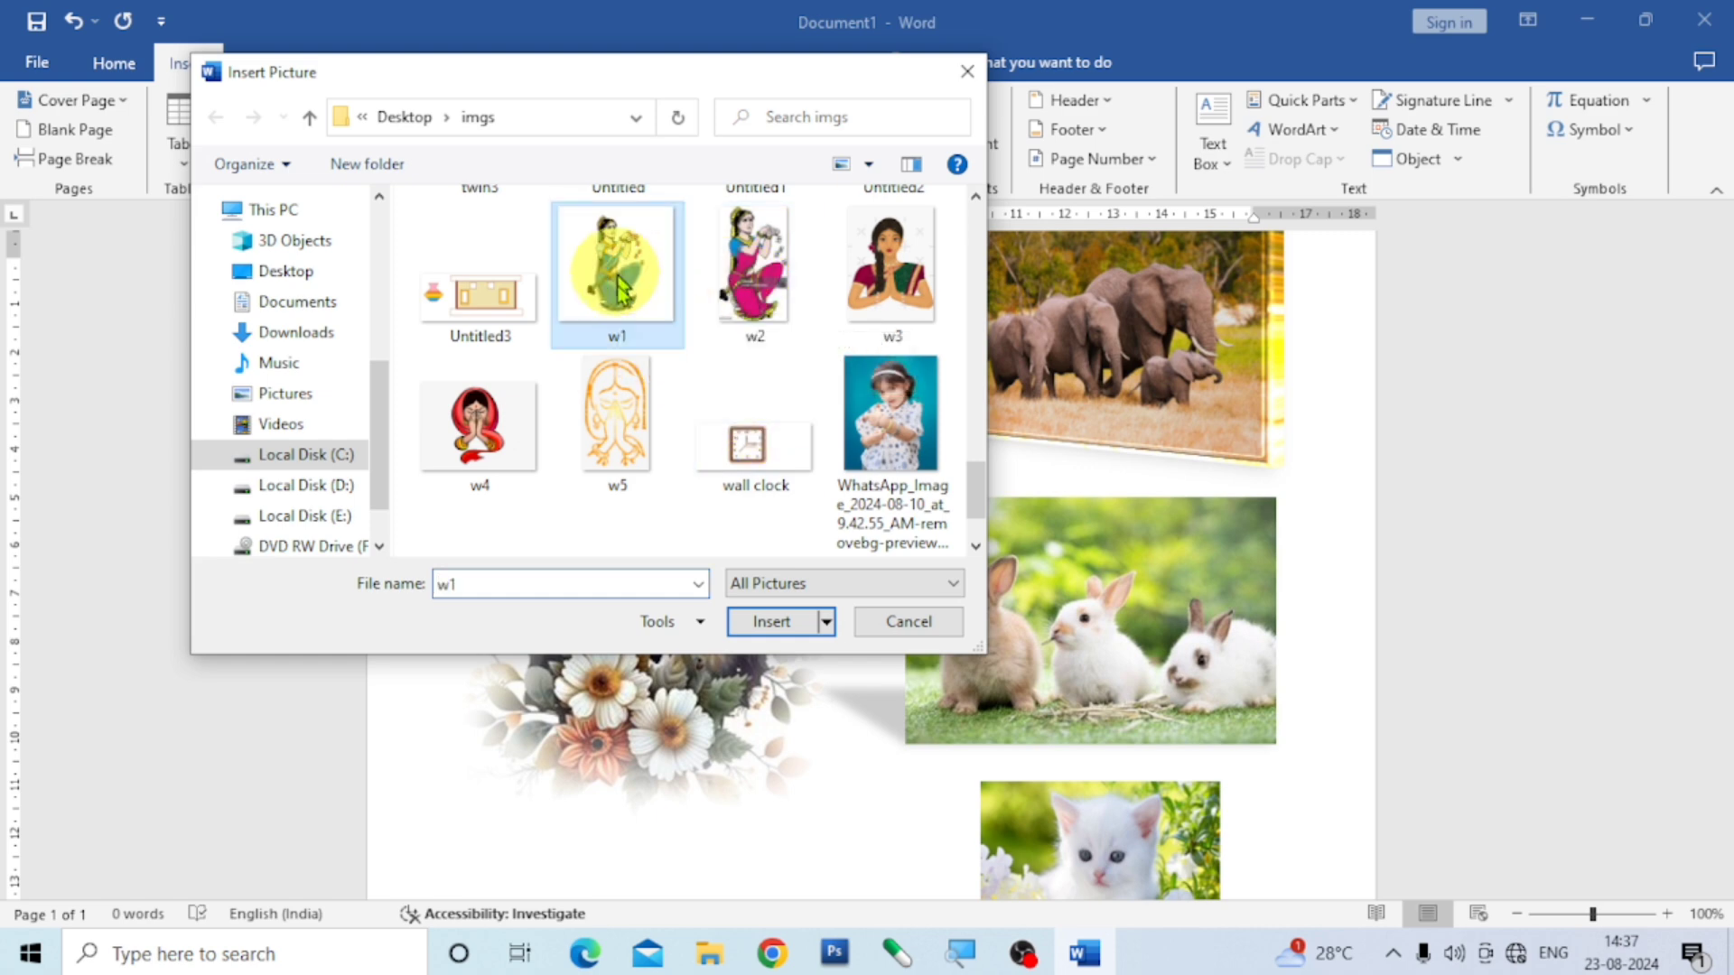
{"action": "left_click", "coordinate": [769, 621]}
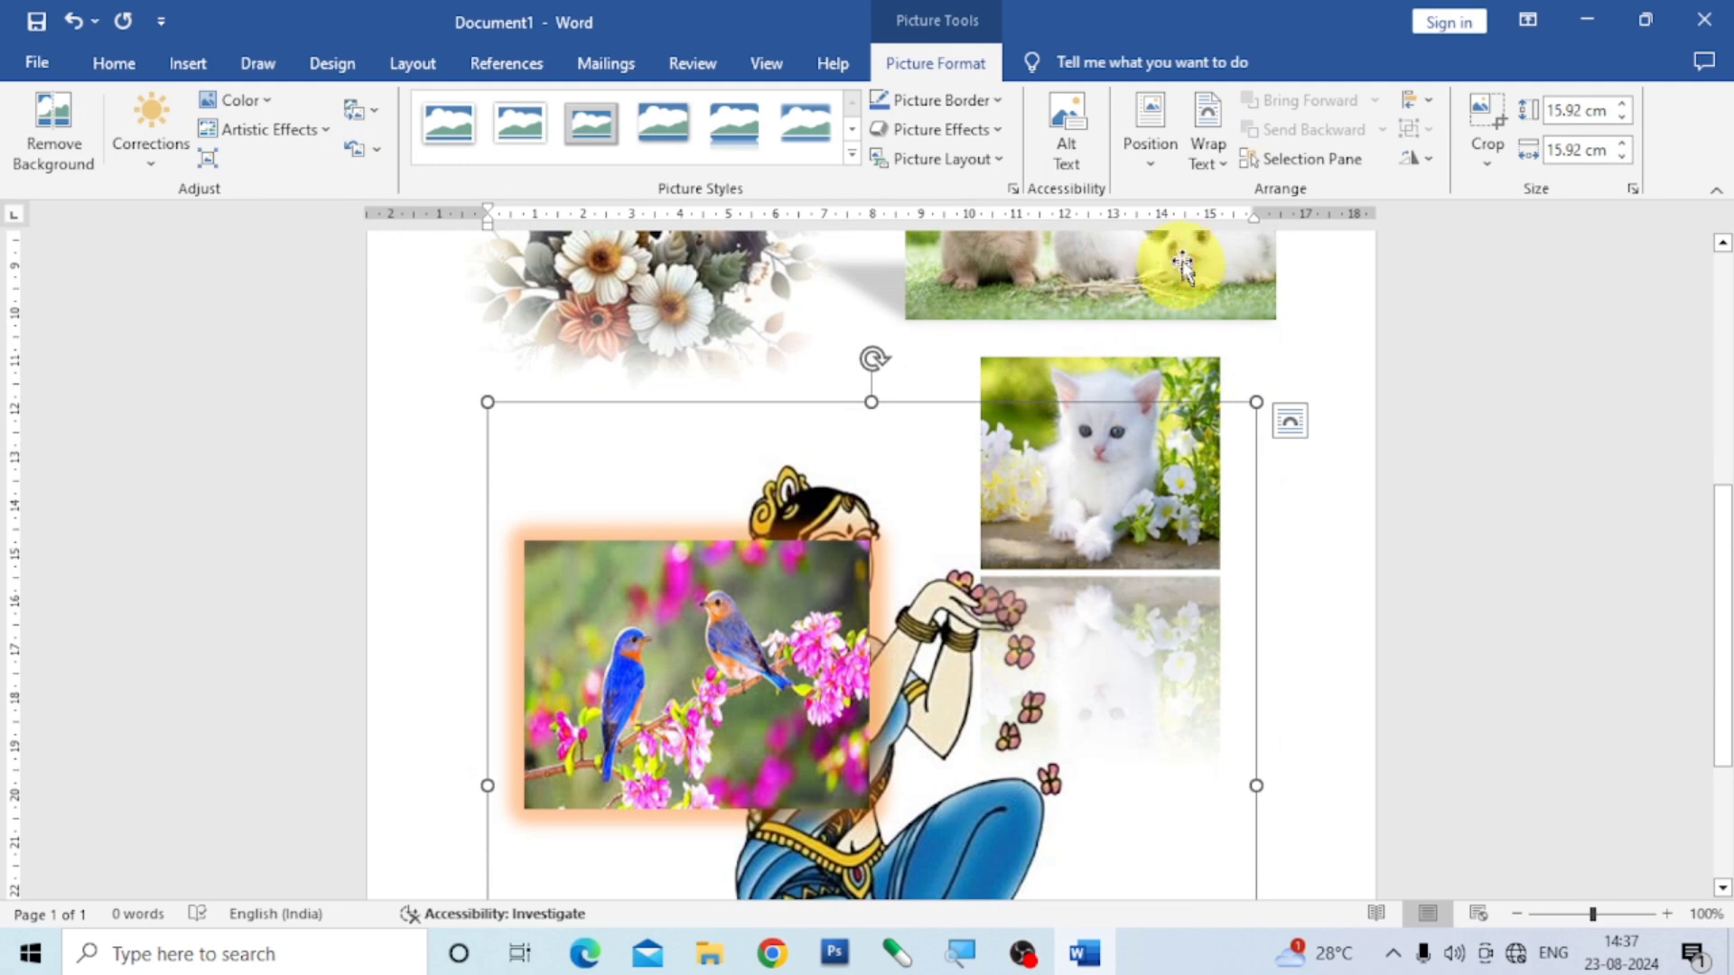
- Give the kneeling woman picture the middle-centre text-wrapping position, shrink it to about 10.21 cm square and shift it slightly up and left
{"action": "left_click", "coordinate": [1150, 168]}
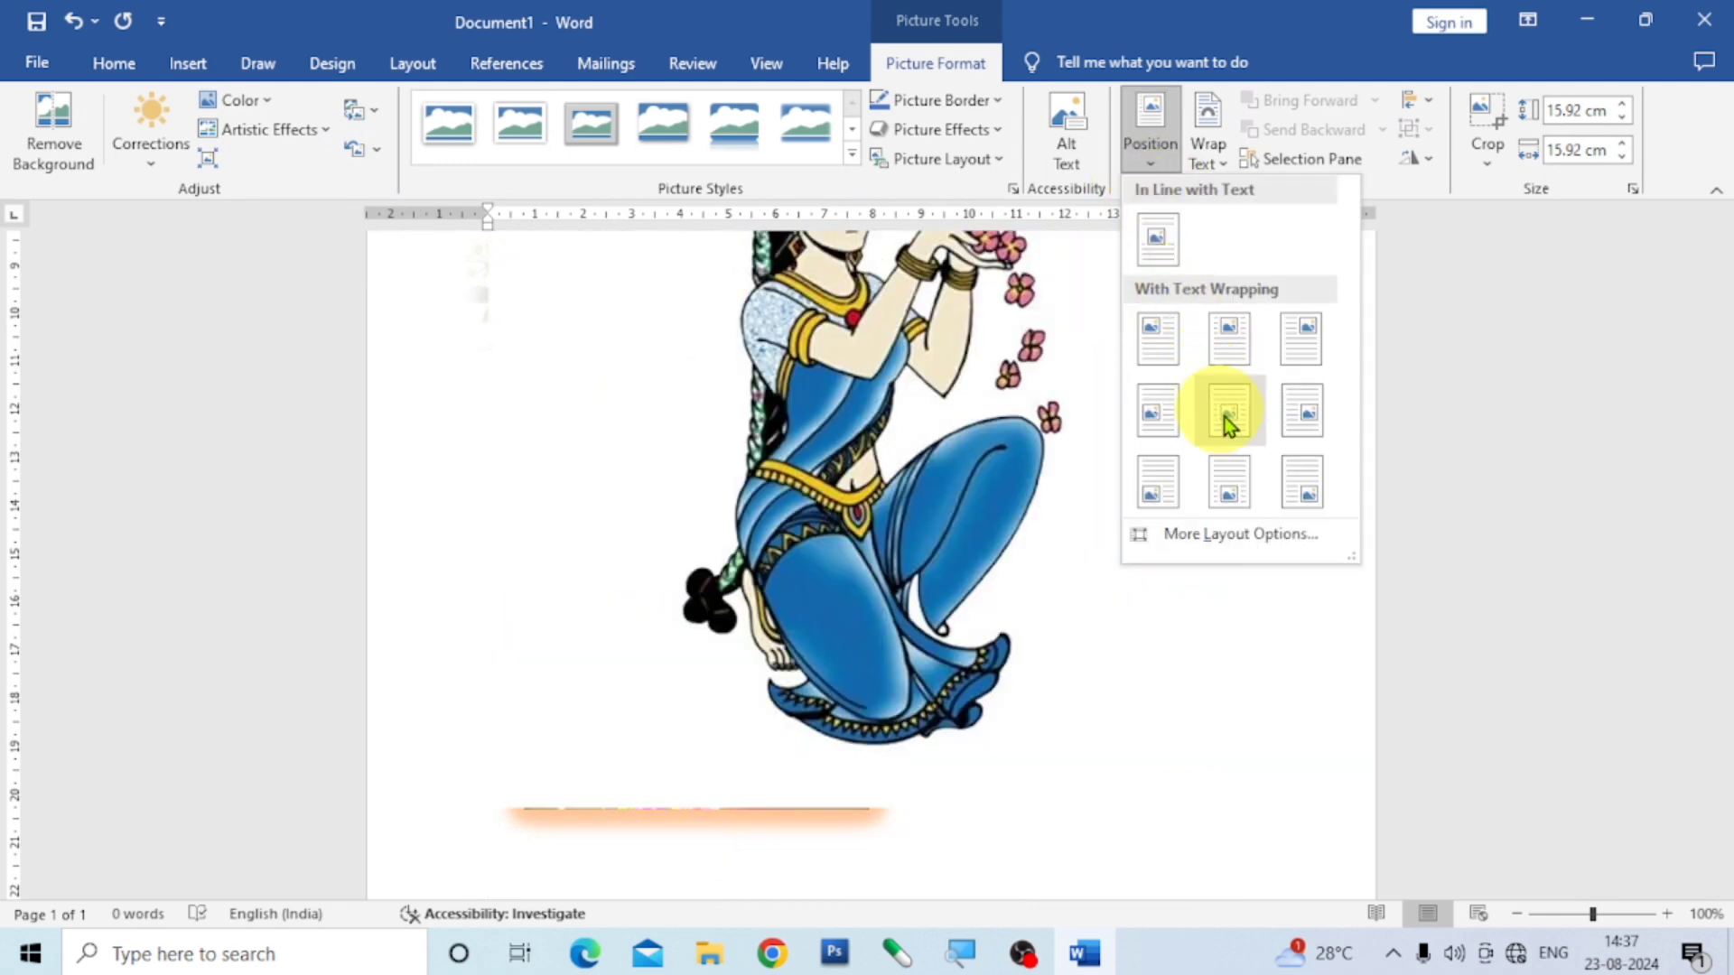
{"action": "left_click", "coordinate": [1225, 408]}
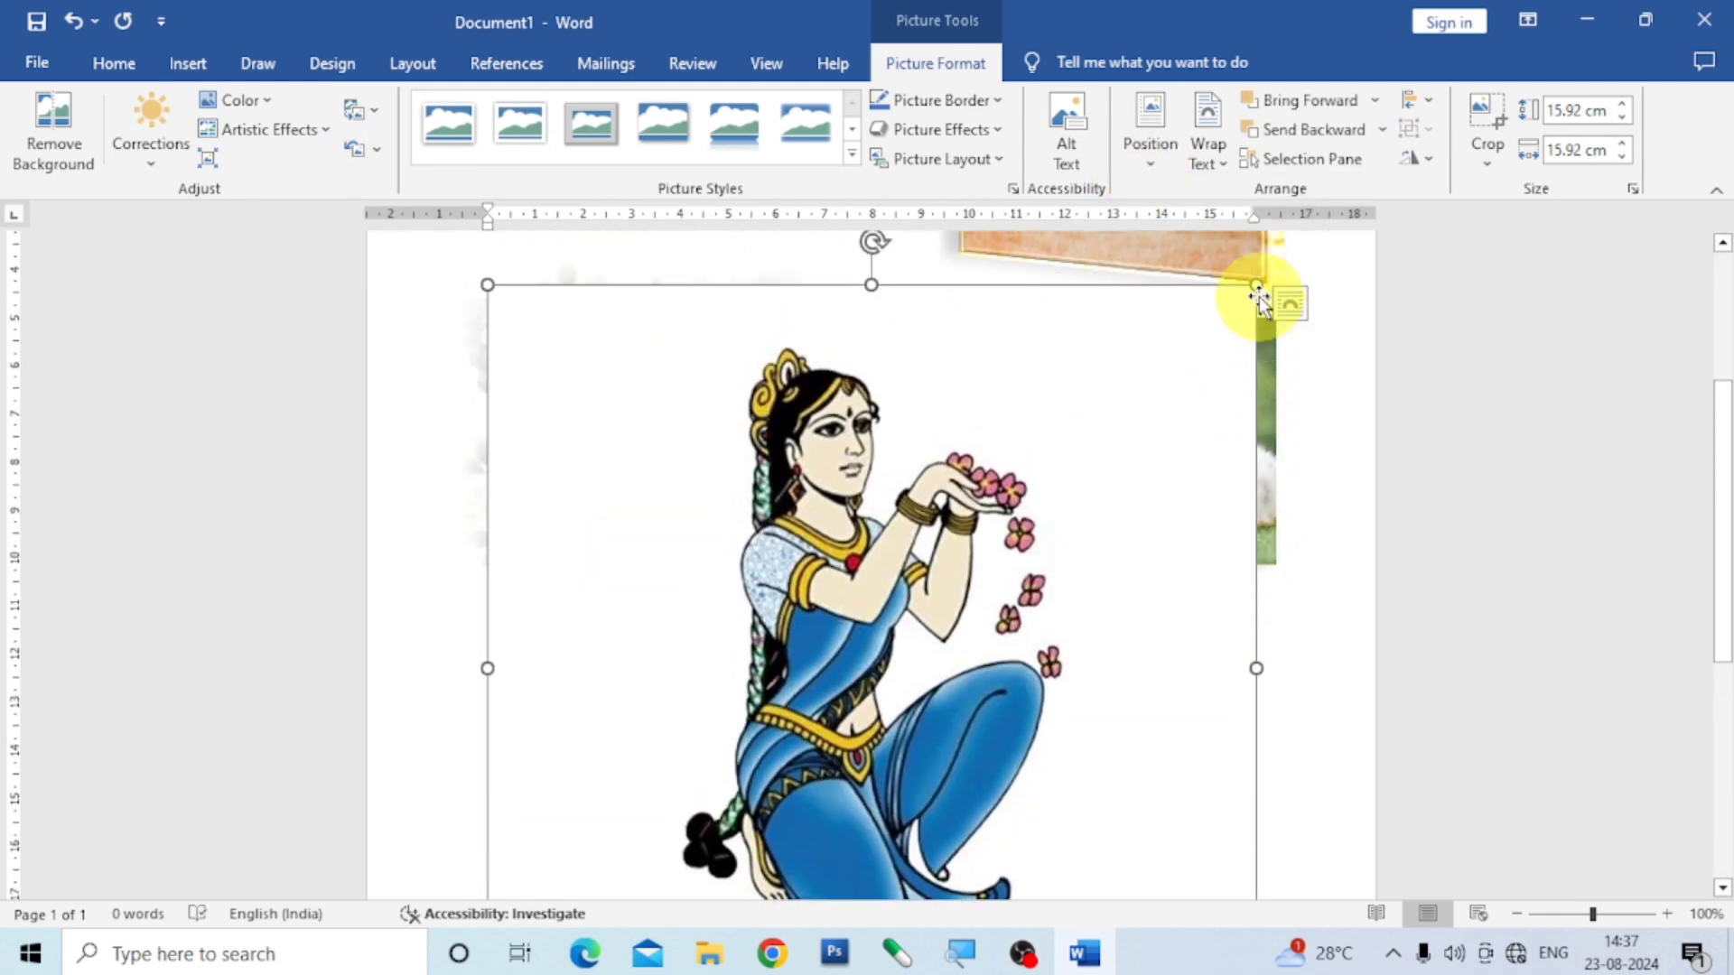
{"action": "left_click_drag", "start_coordinate": [1256, 287], "coordinate": [981, 563]}
{"action": "scroll", "coordinate": [981, 565], "scroll_direction": "down", "scroll_amount": 3}
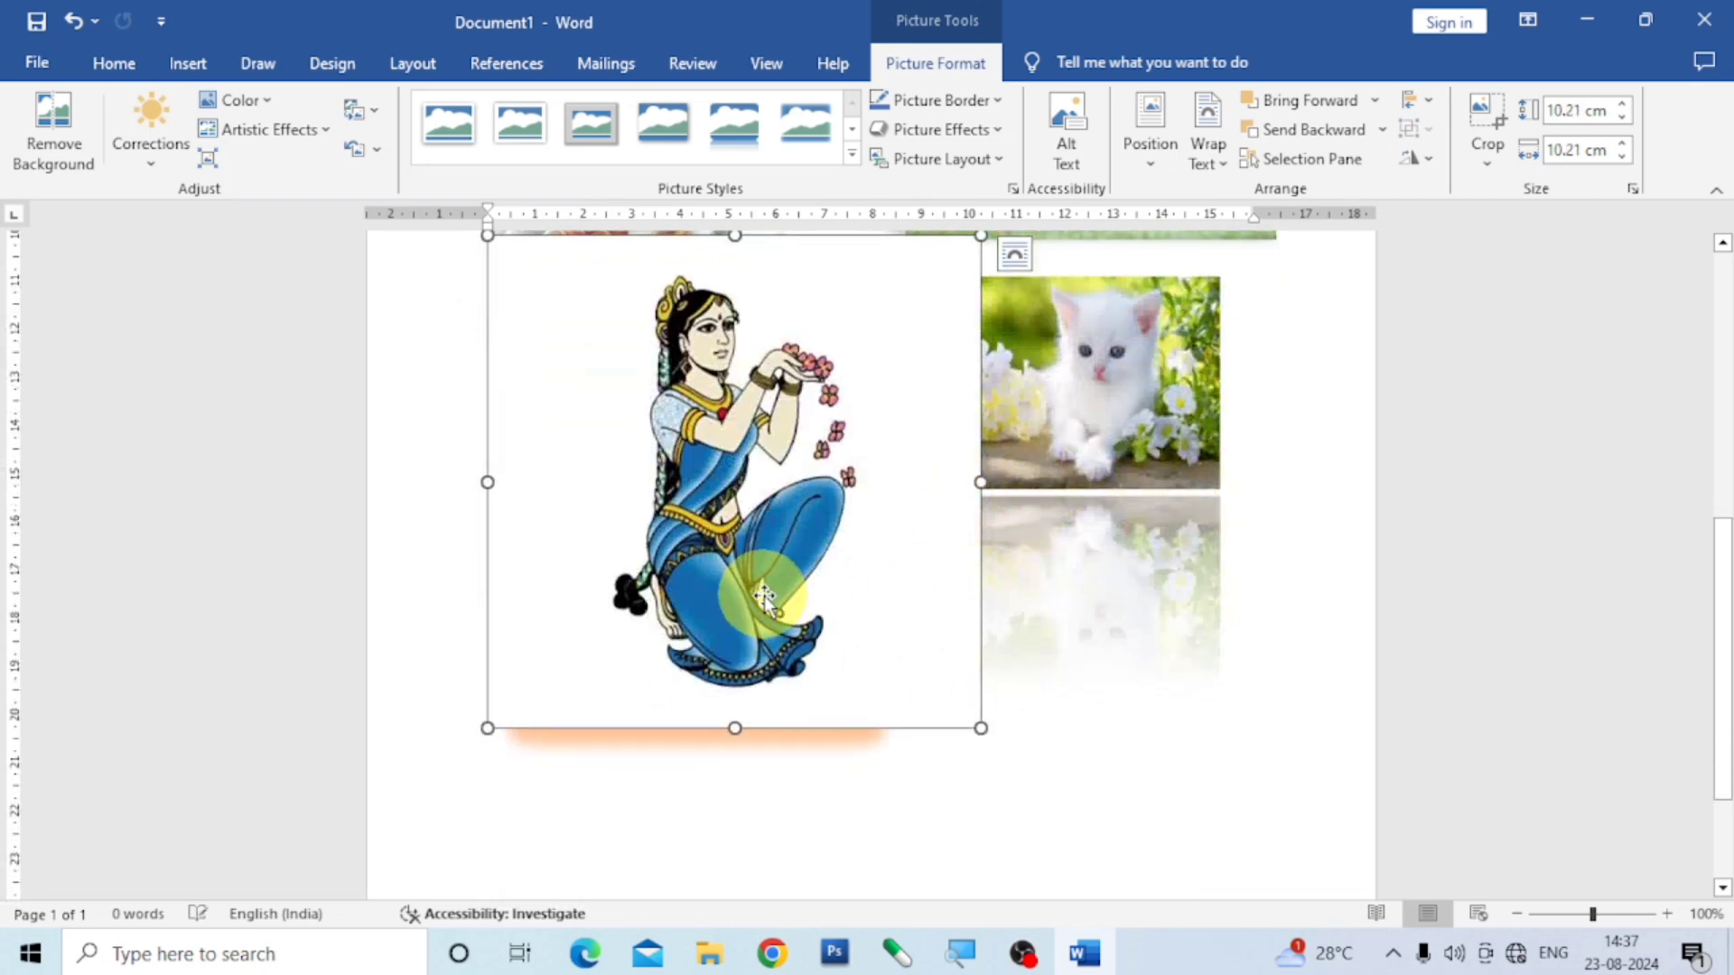
{"action": "left_click_drag", "start_coordinate": [770, 589], "coordinate": [741, 548]}
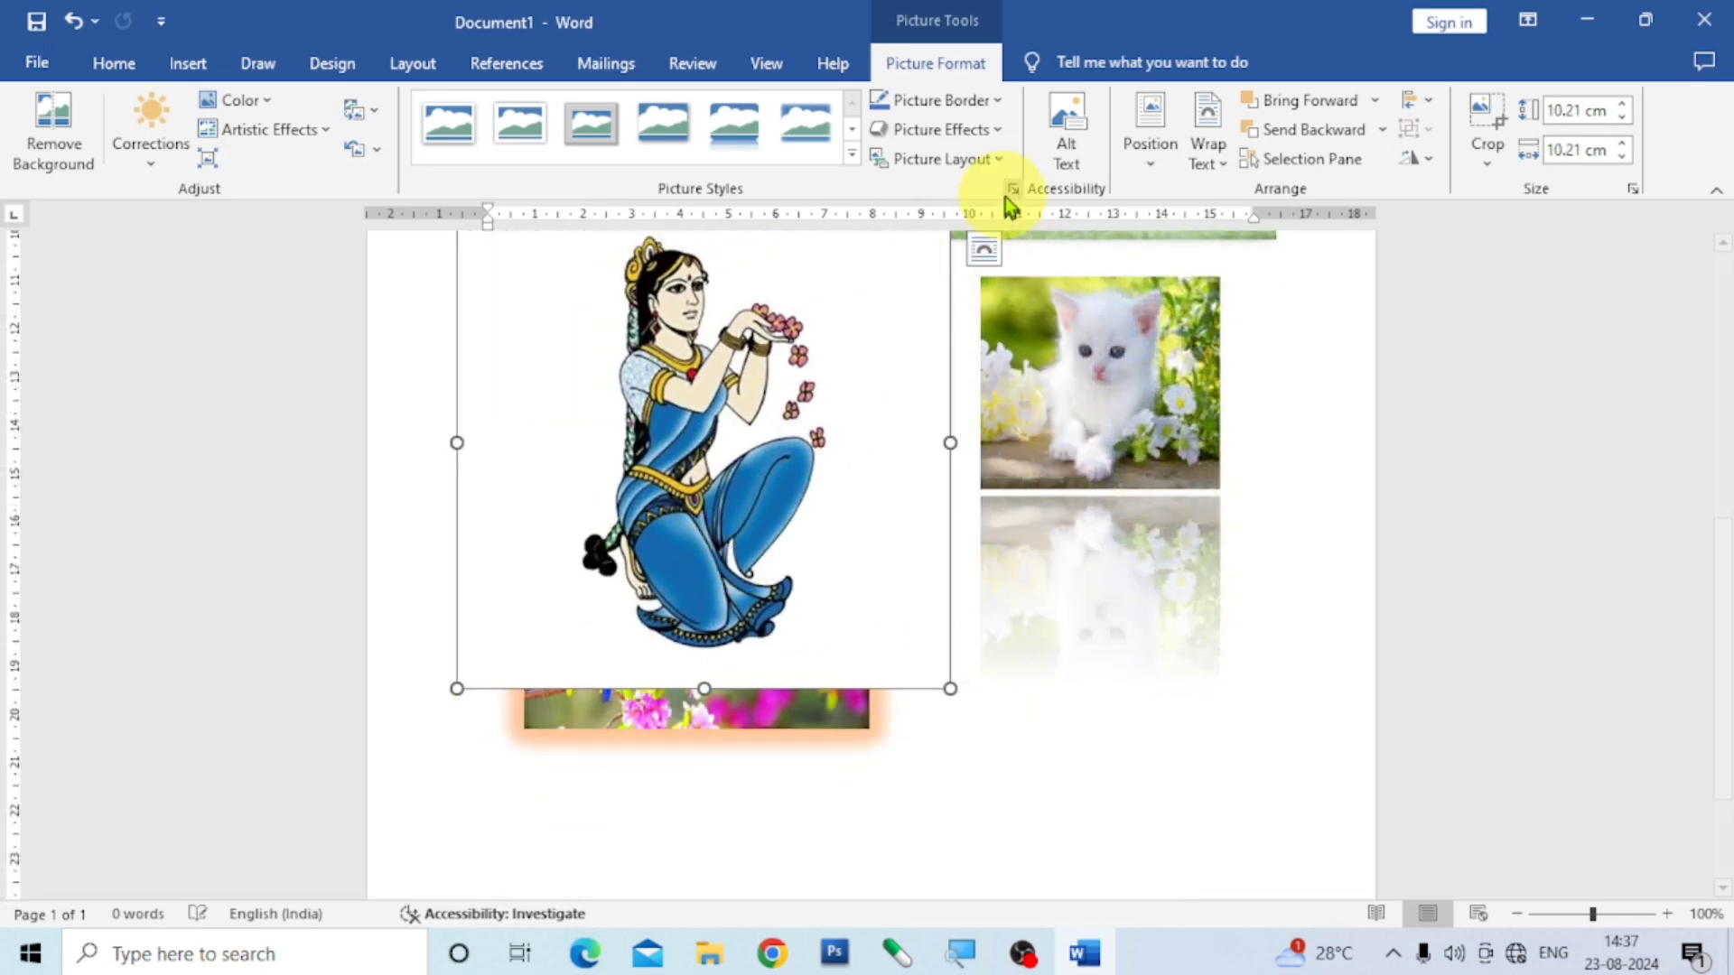
- Apply the third bevel variation in the second row of bevels to the kneeling woman picture
{"action": "left_click", "coordinate": [1000, 135]}
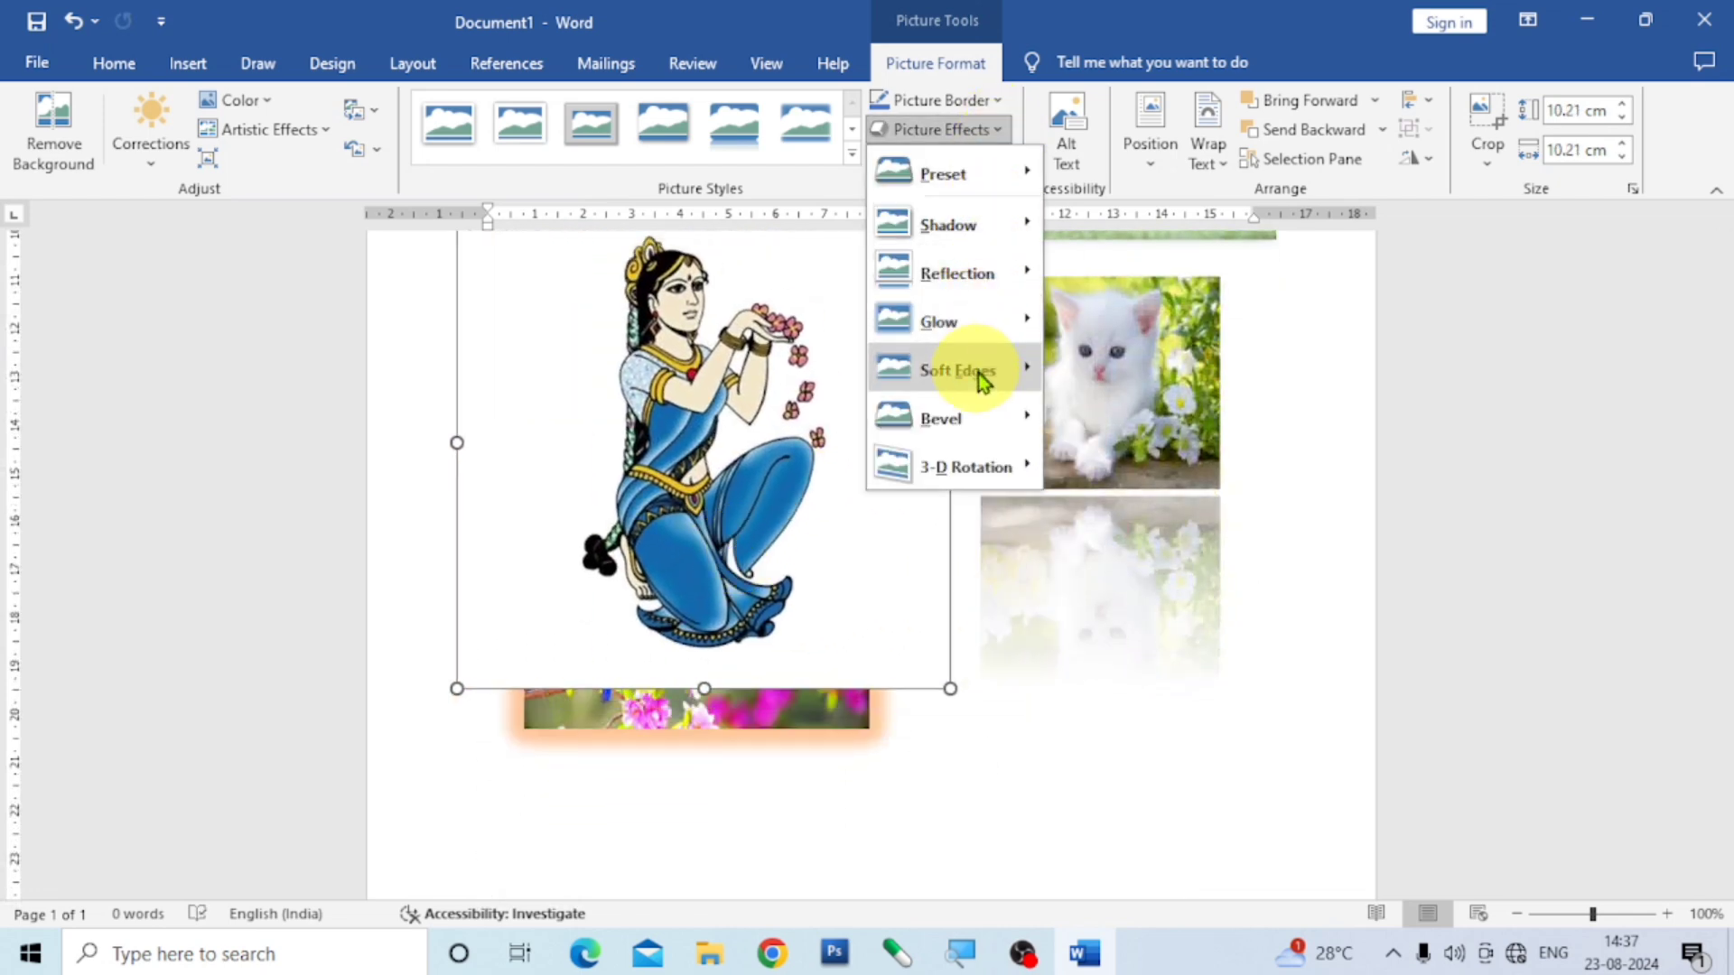
{"action": "mouse_move", "coordinate": [982, 379]}
{"action": "mouse_move", "coordinate": [978, 429]}
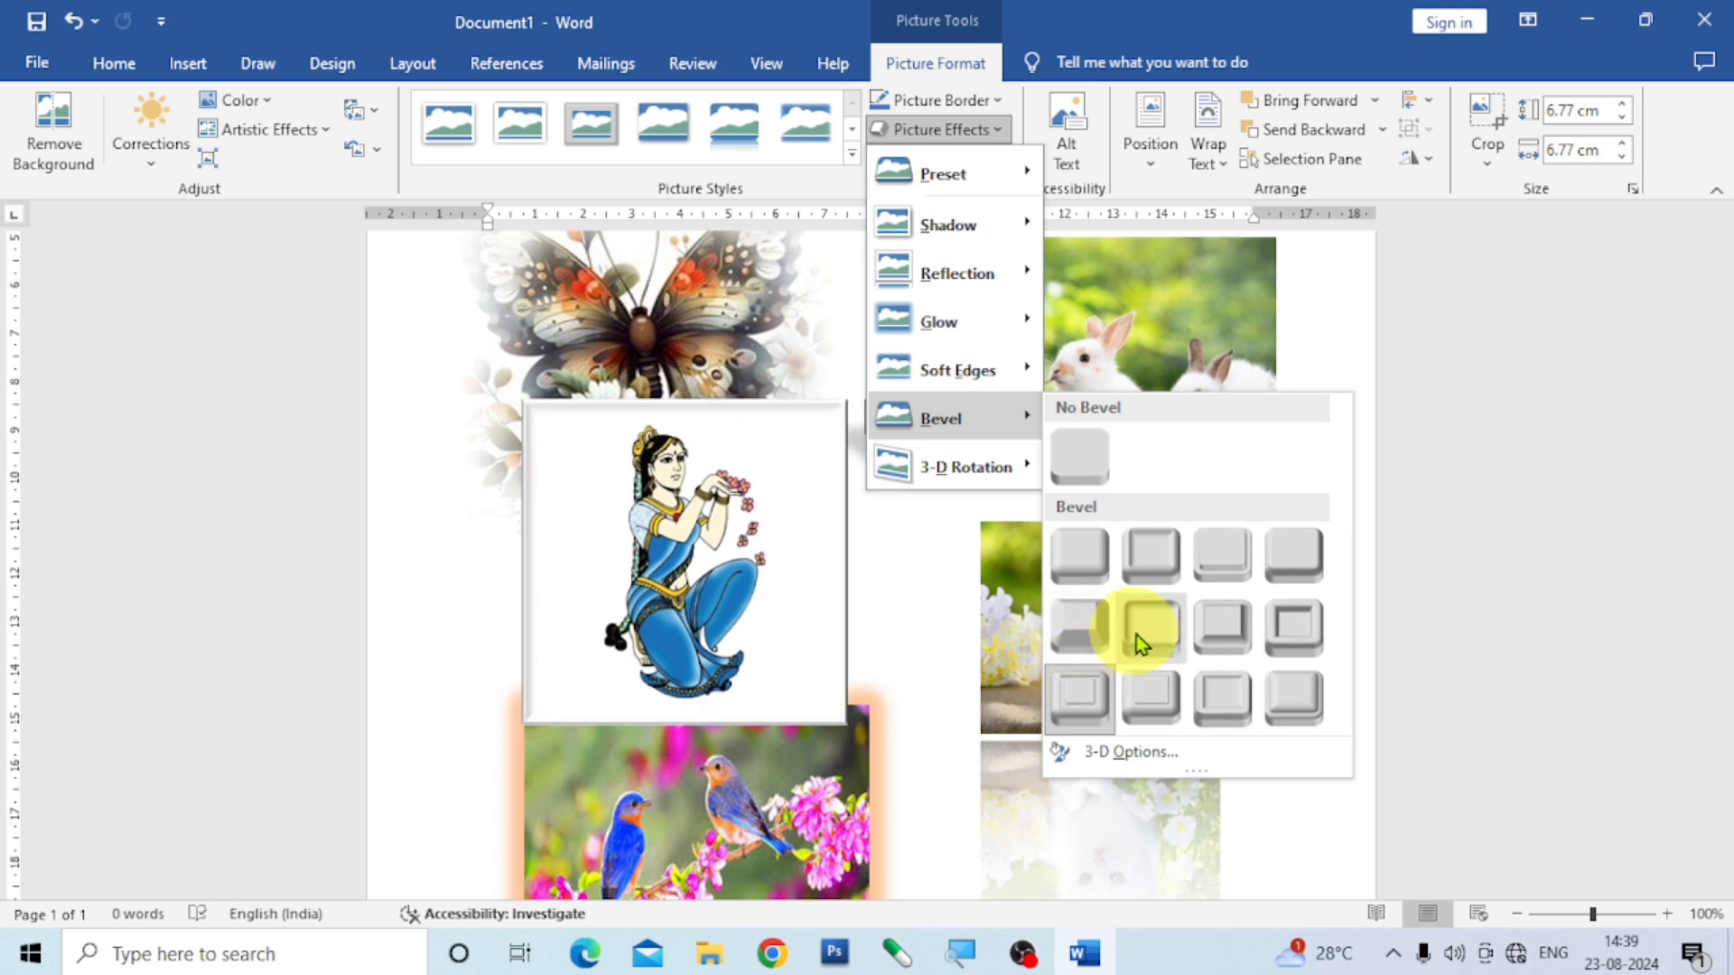
{"action": "left_click", "coordinate": [1214, 639]}
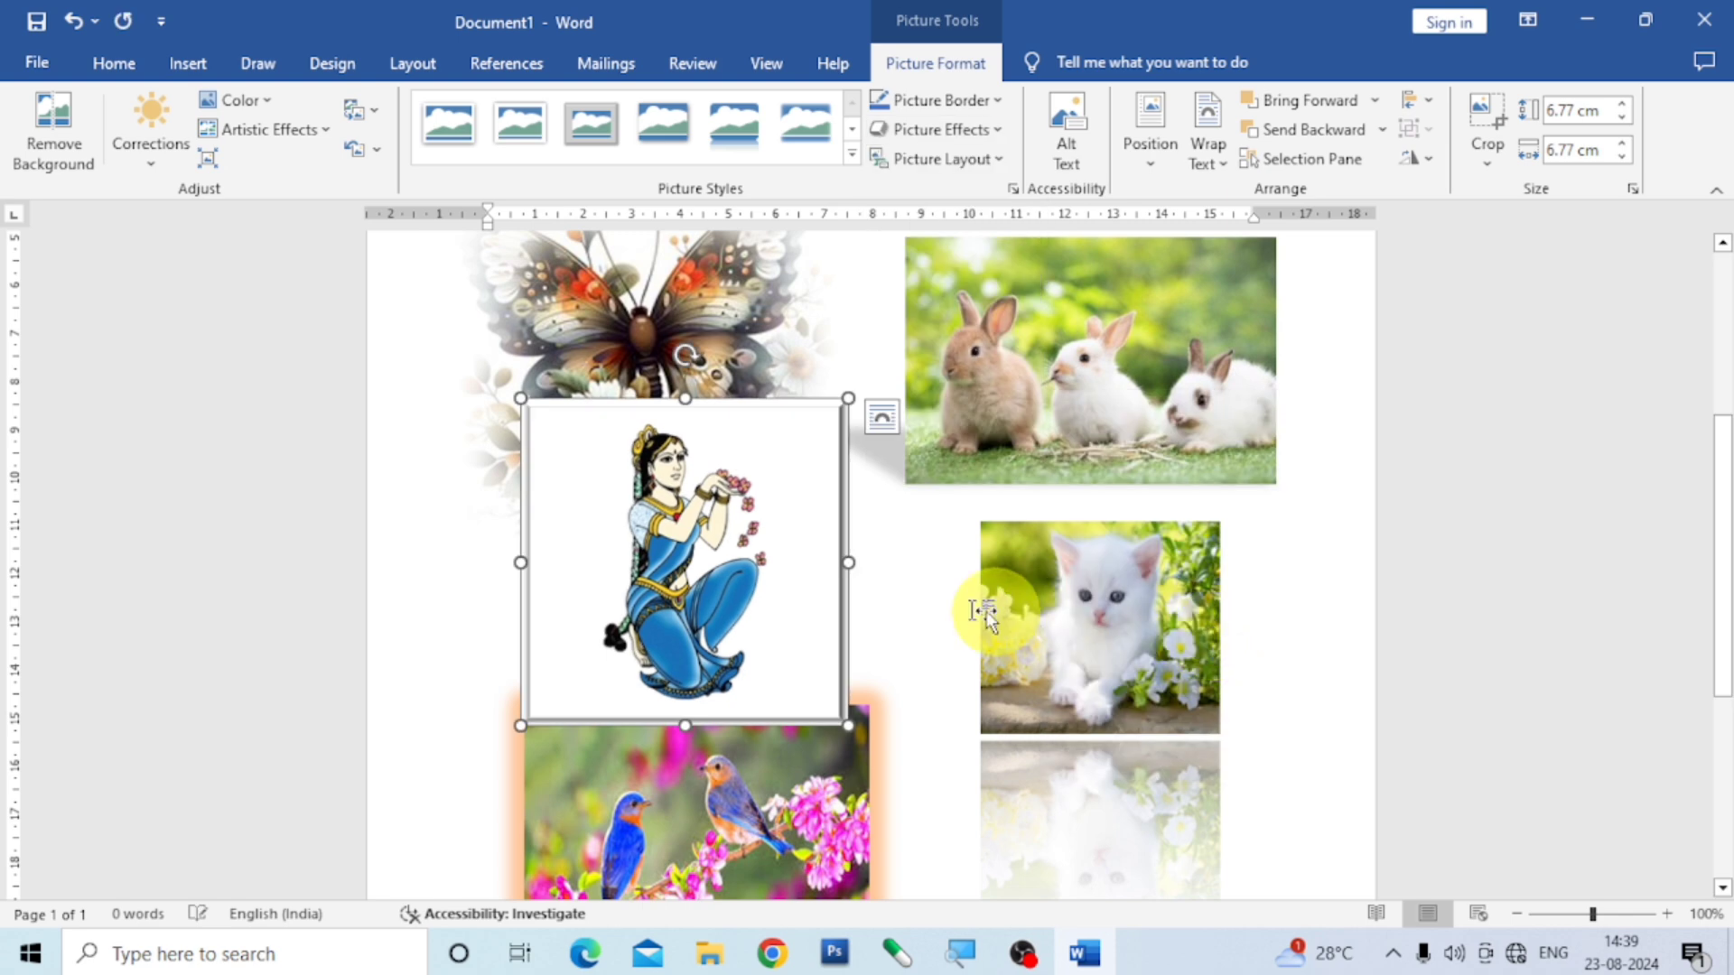
- Shrink the kneeling woman picture to about 5.56 cm square, move it below the kitten picture's reflection and deselect it
{"action": "left_click_drag", "start_coordinate": [848, 725], "coordinate": [790, 667]}
{"action": "left_click_drag", "start_coordinate": [705, 567], "coordinate": [757, 615]}
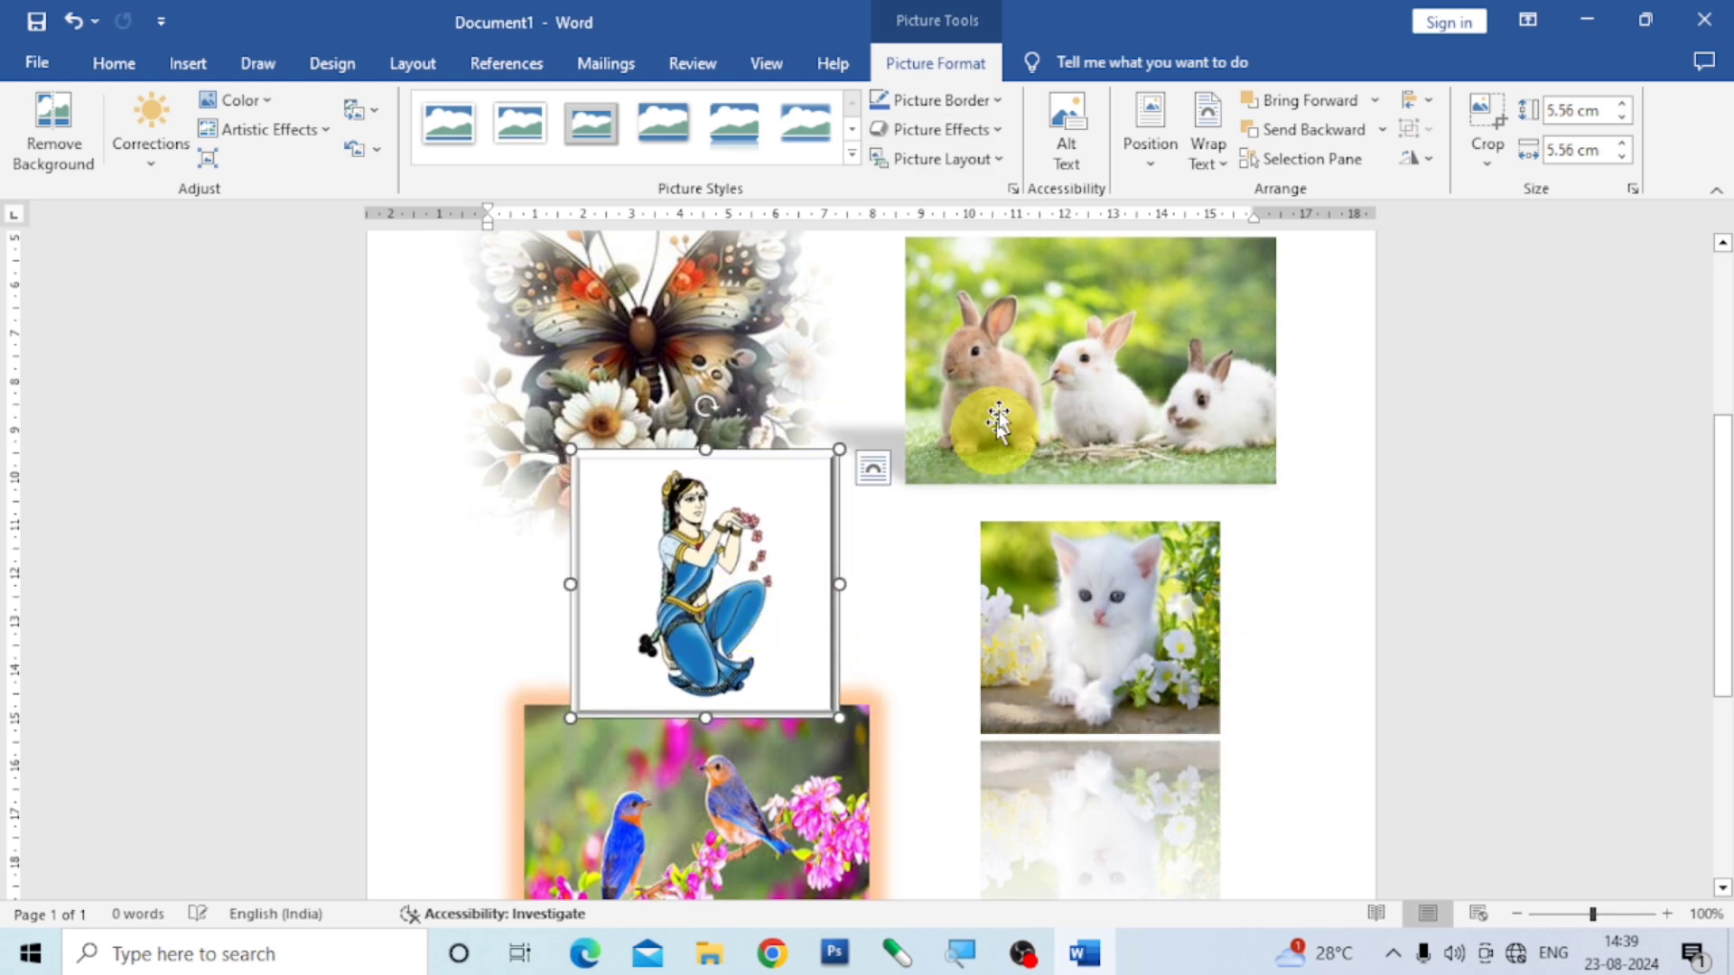
{"action": "scroll", "coordinate": [856, 569], "scroll_direction": "down", "scroll_amount": 3}
{"action": "scroll", "coordinate": [856, 569], "scroll_direction": "down", "scroll_amount": 5}
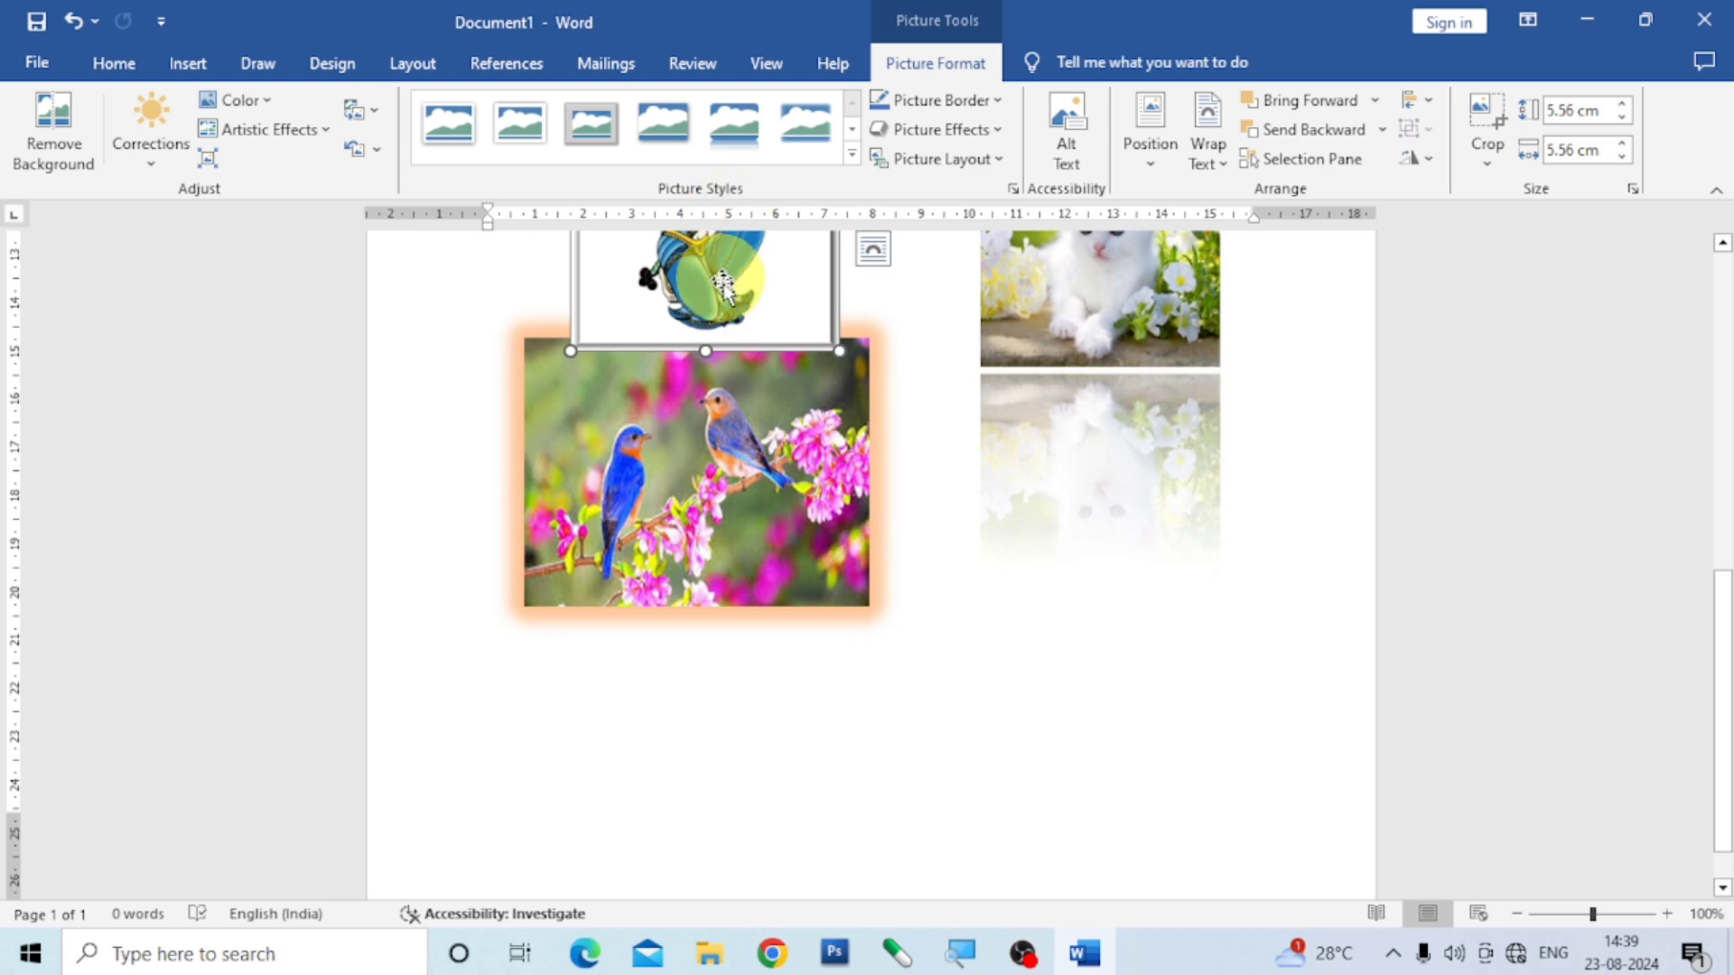
{"action": "left_click_drag", "start_coordinate": [722, 280], "coordinate": [1116, 799]}
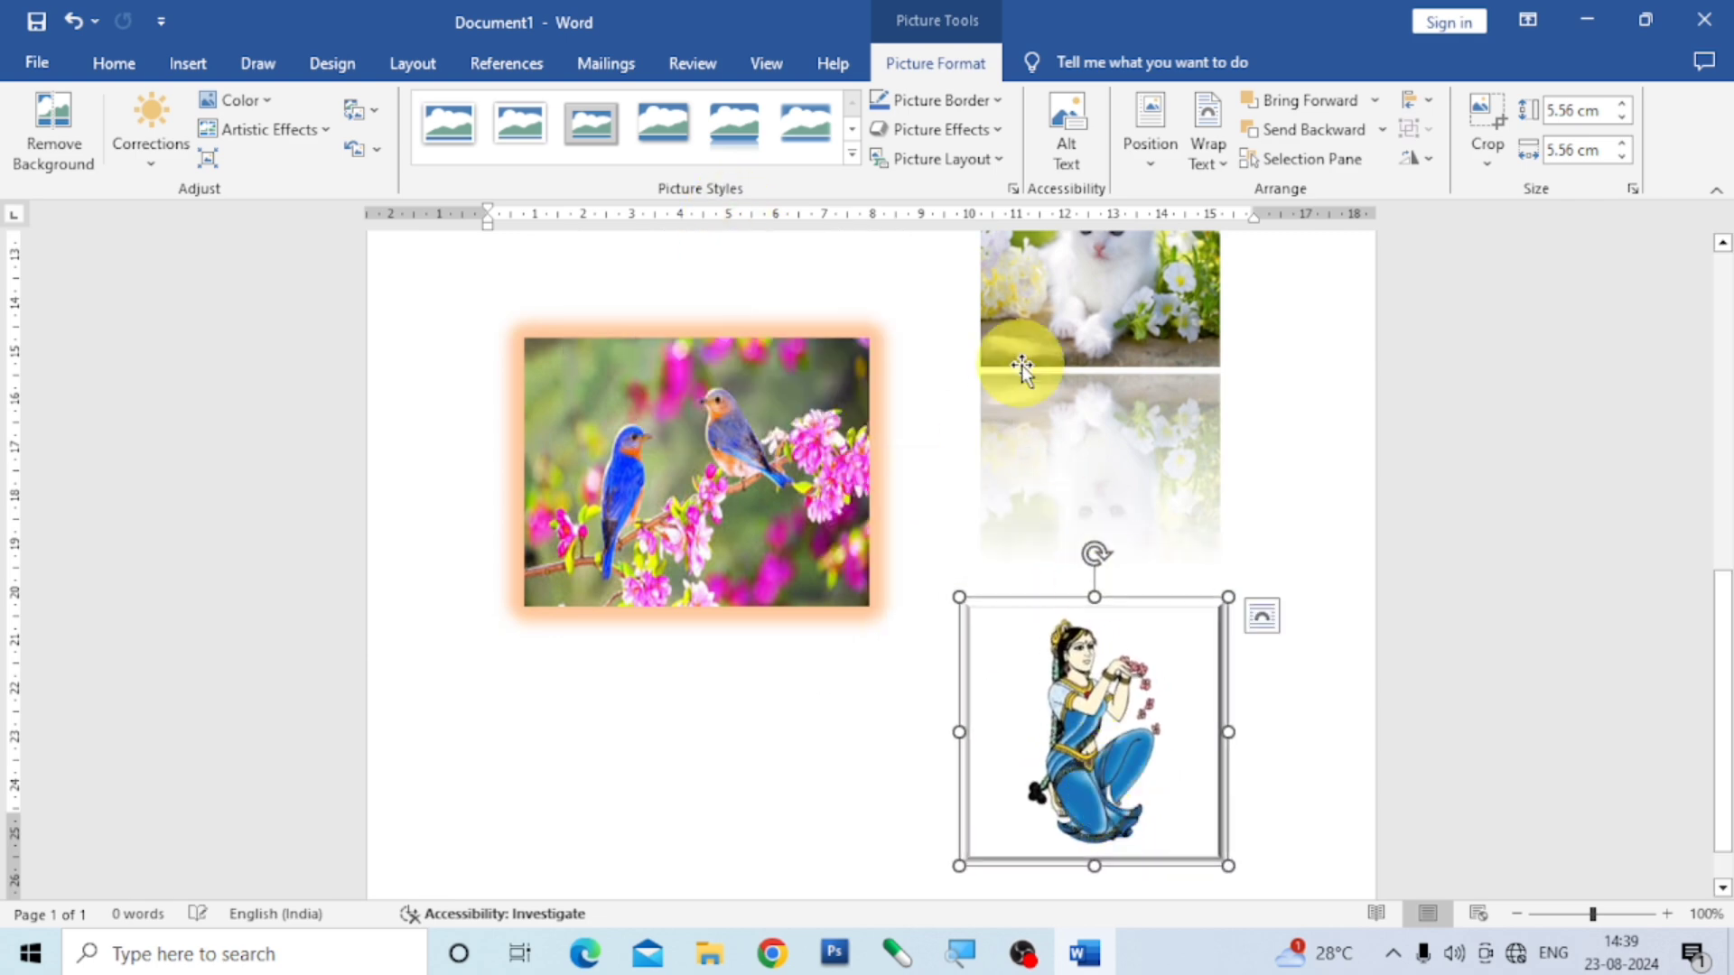
{"action": "left_click", "coordinate": [769, 677]}
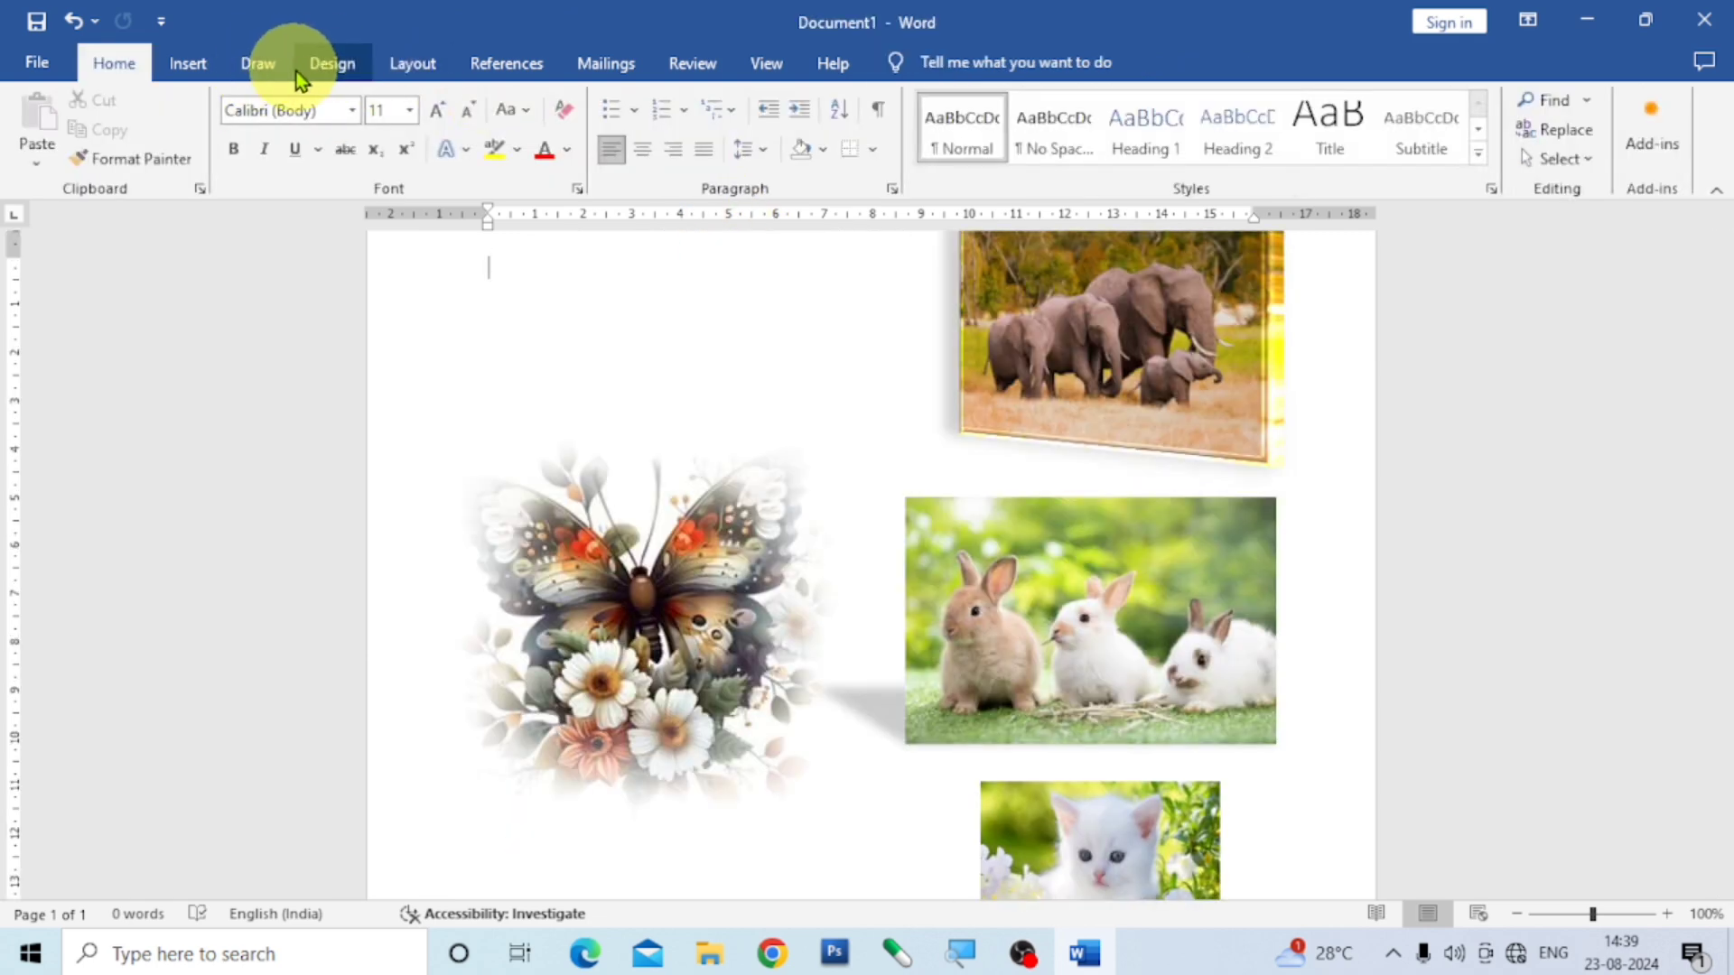
- Insert the picture of a girl on a cyan background from the imgs folder on this device
{"action": "left_click", "coordinate": [199, 67]}
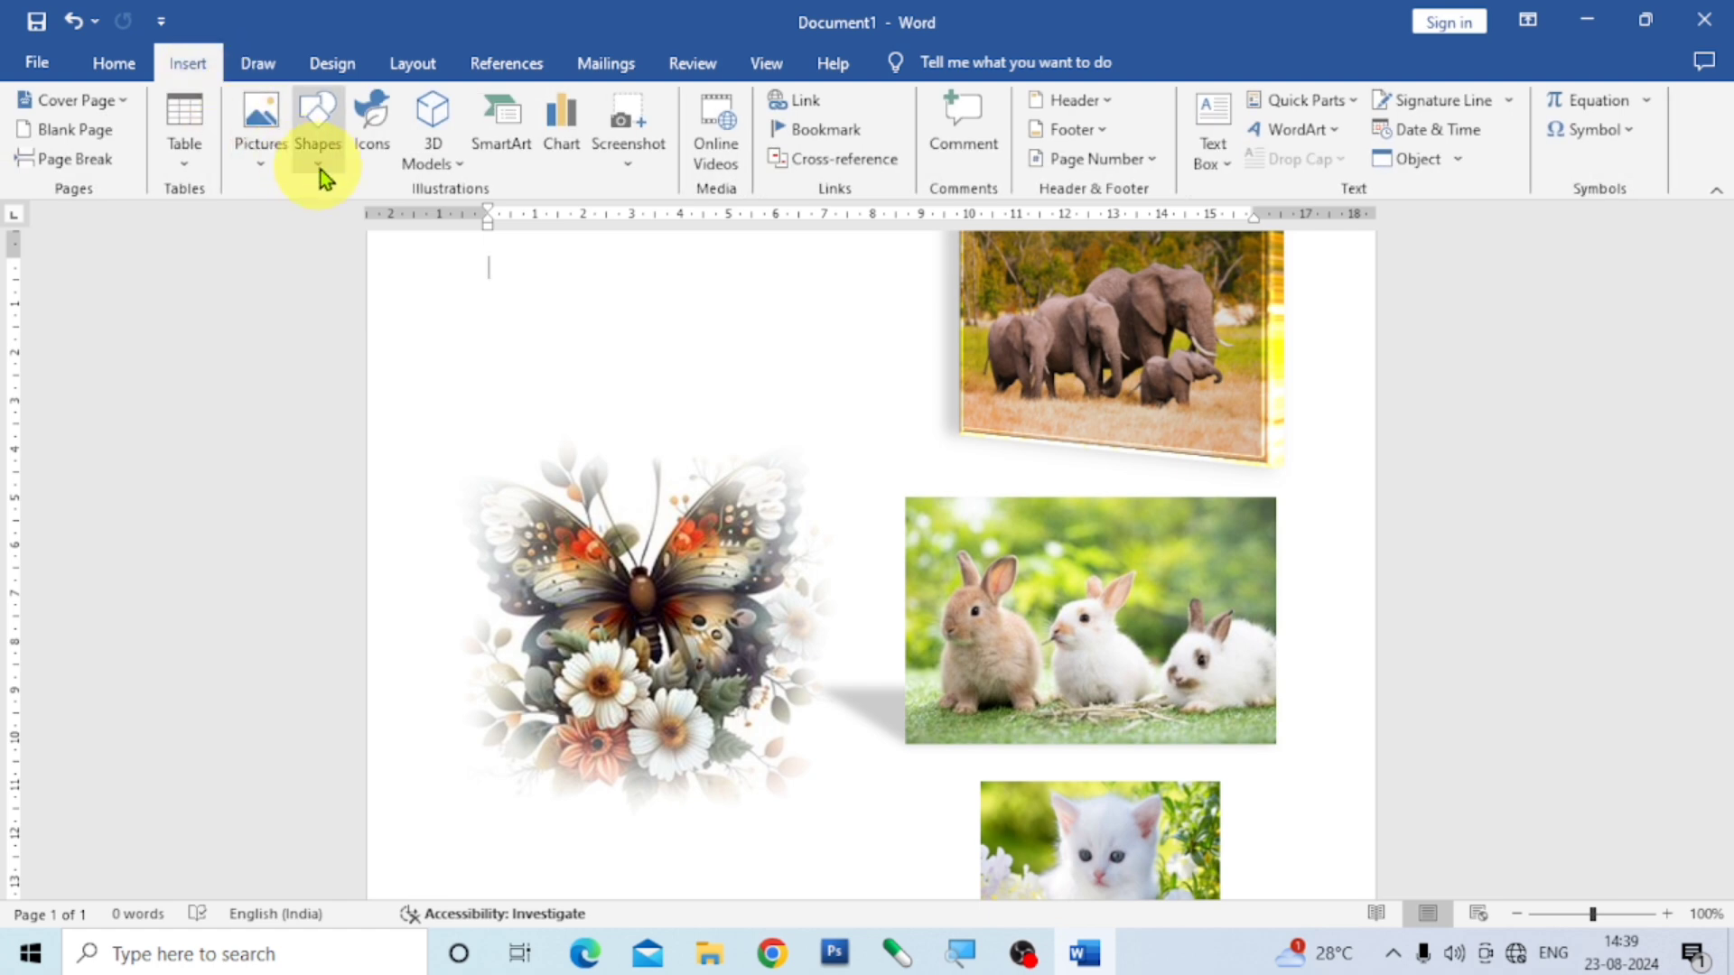
{"action": "left_click", "coordinate": [253, 166]}
{"action": "left_click", "coordinate": [290, 221]}
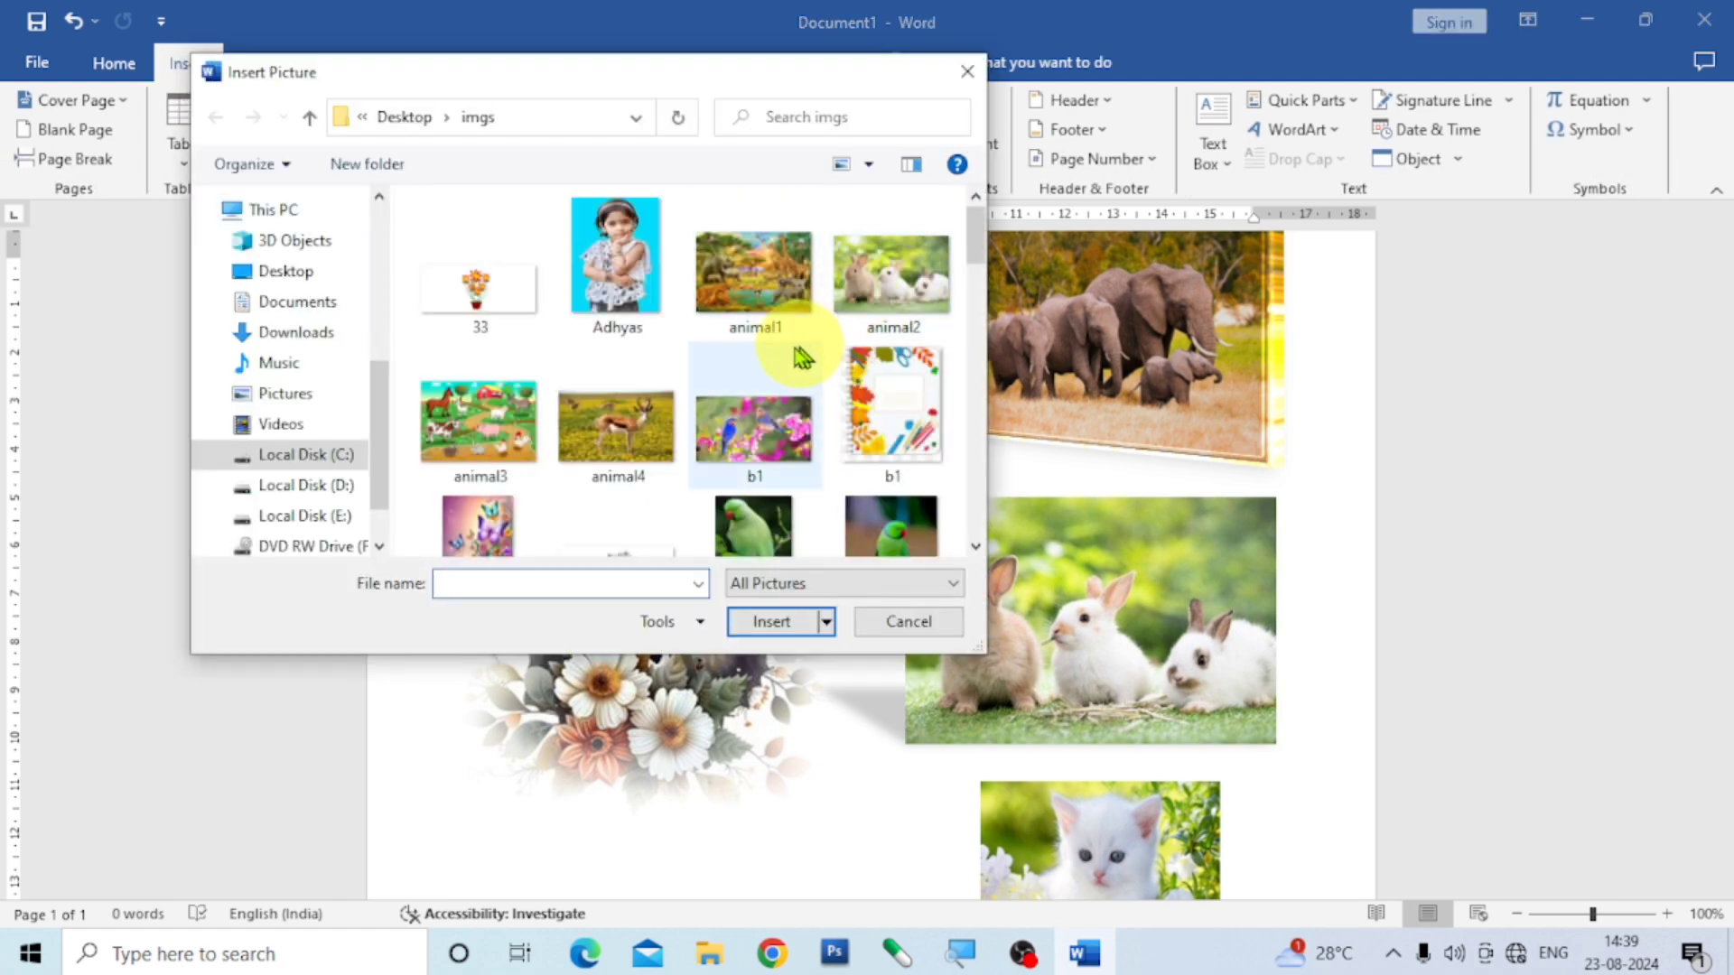
{"action": "left_click", "coordinate": [610, 266]}
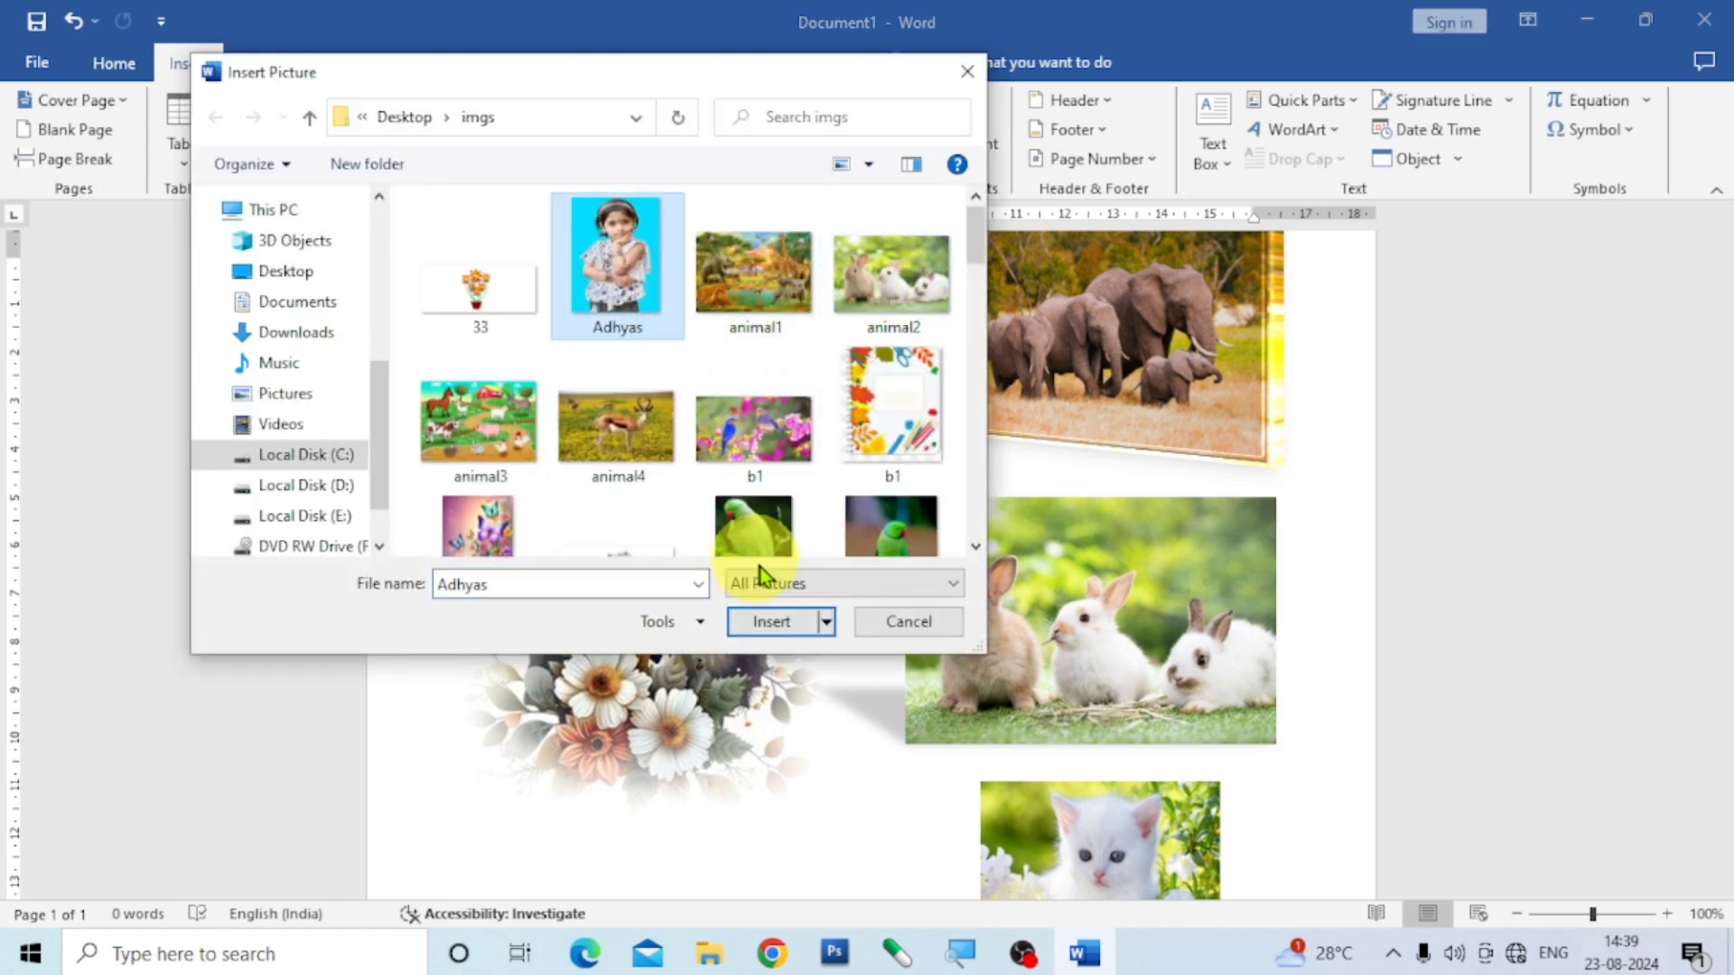
{"action": "left_click", "coordinate": [771, 621]}
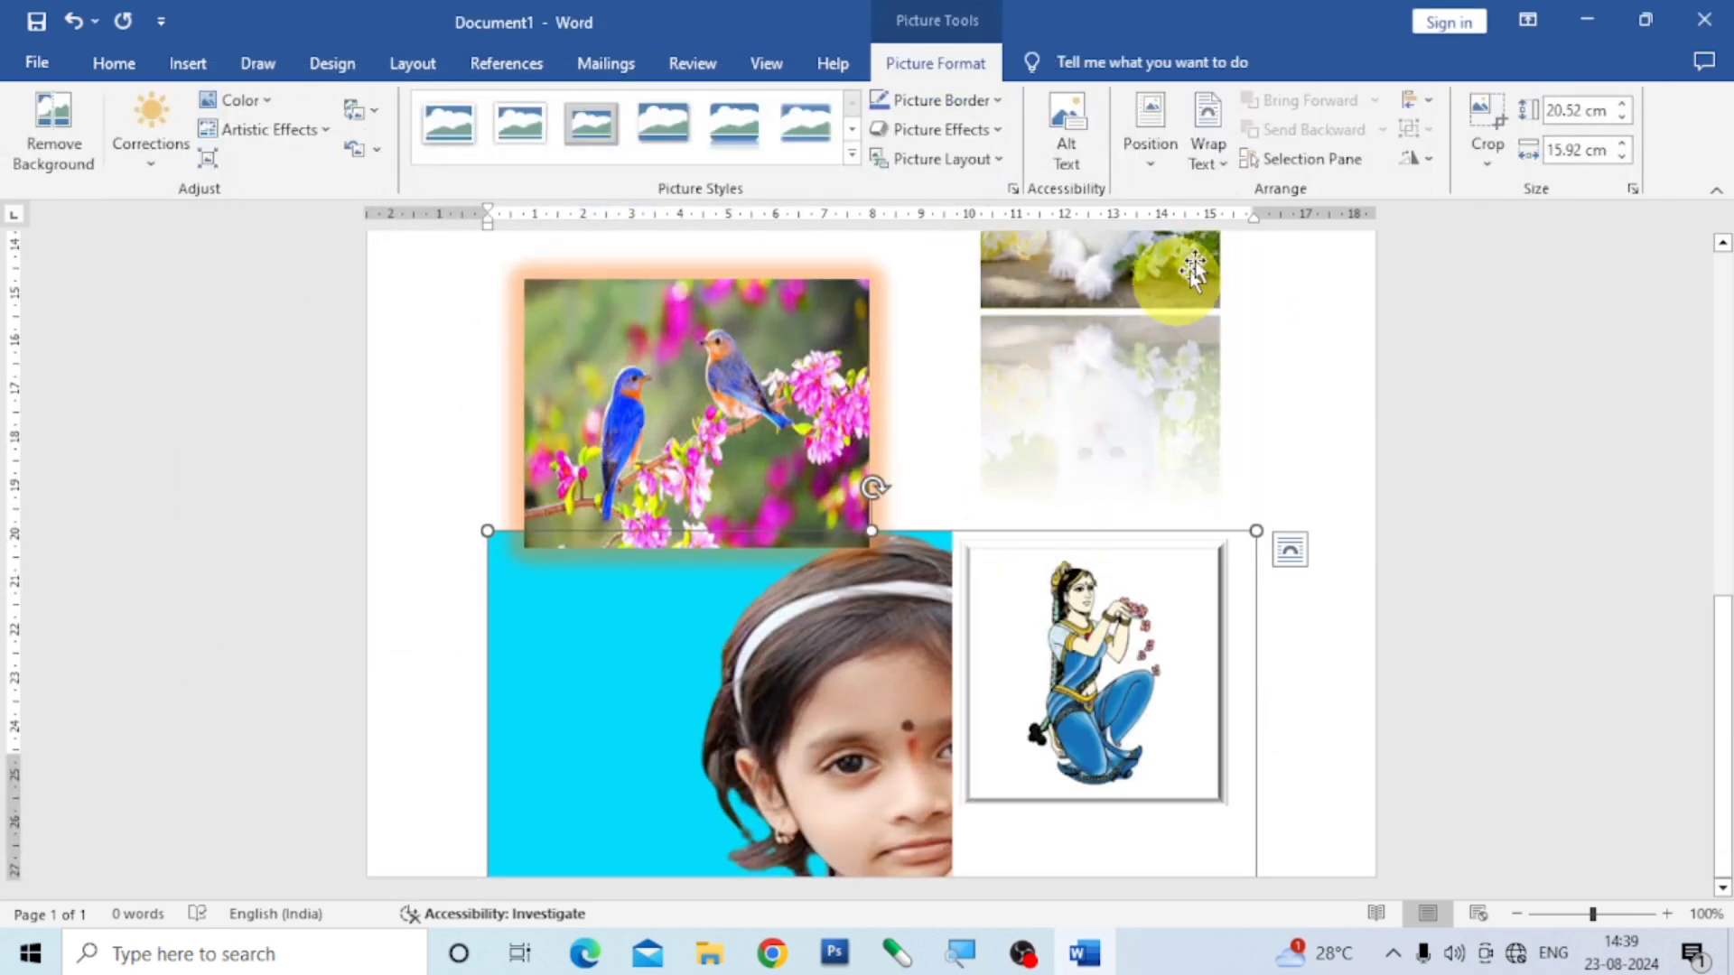
- Give the girl picture the top-centre text-wrapping position and shrink it to about 8.08 cm high by 6.27 cm wide
{"action": "left_click", "coordinate": [1148, 171]}
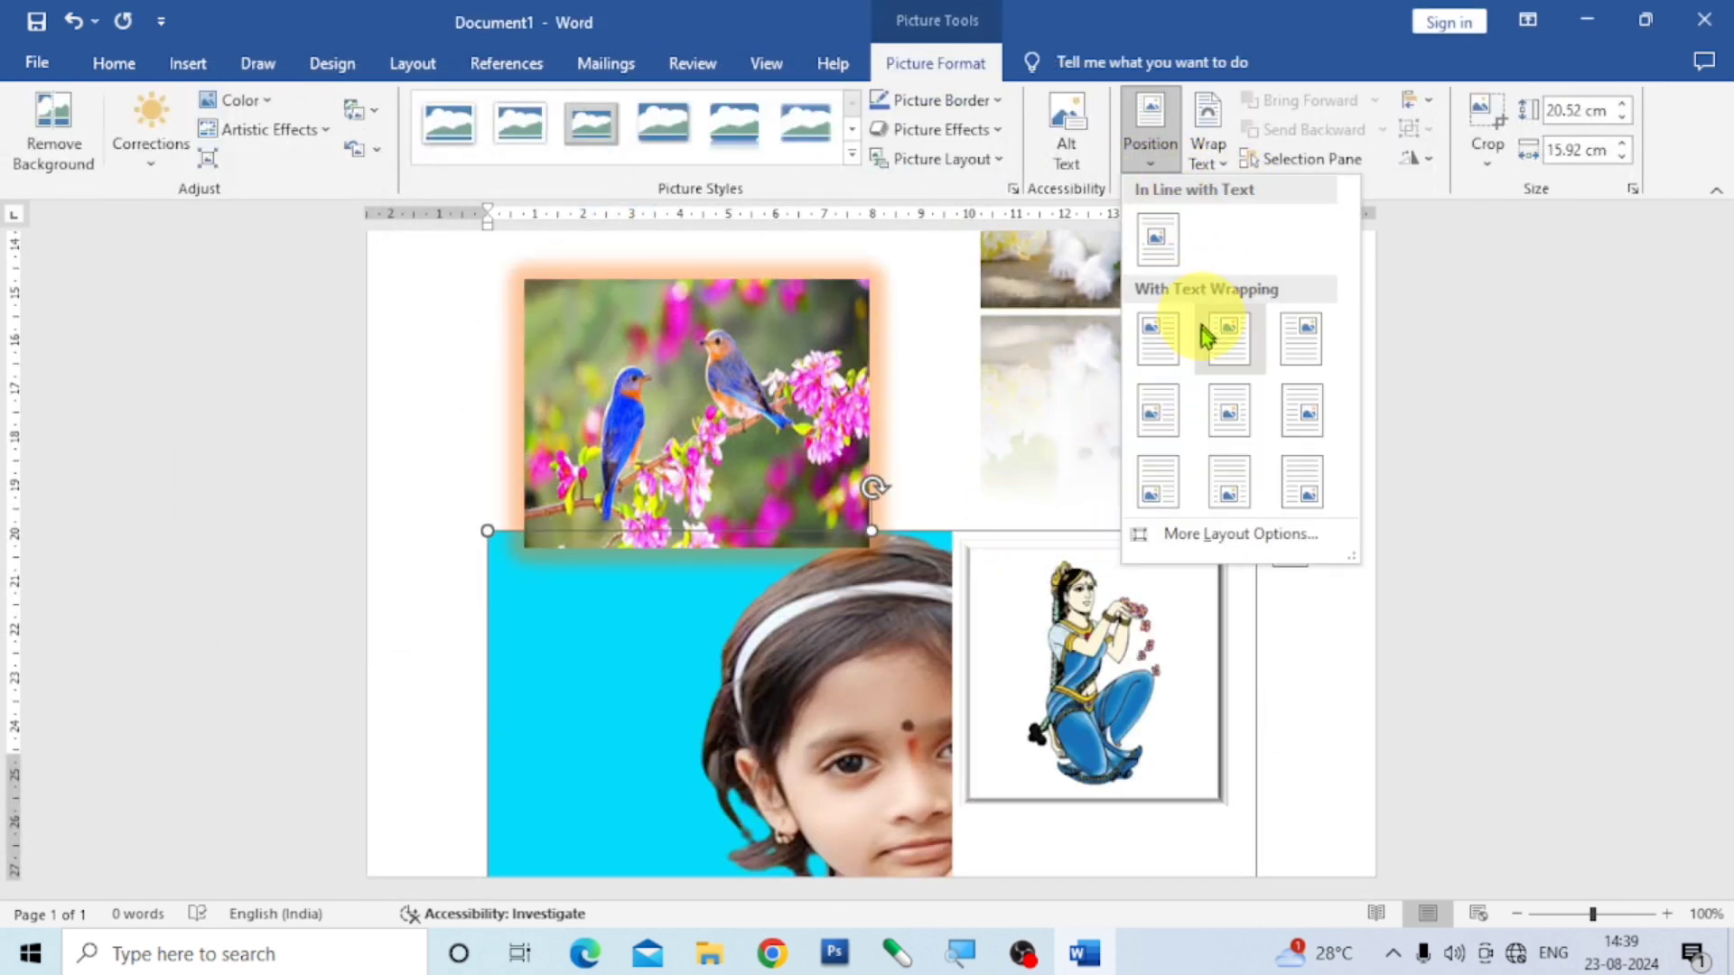
{"action": "left_click", "coordinate": [1228, 328]}
{"action": "scroll", "coordinate": [1207, 389], "scroll_direction": "up", "scroll_amount": 10}
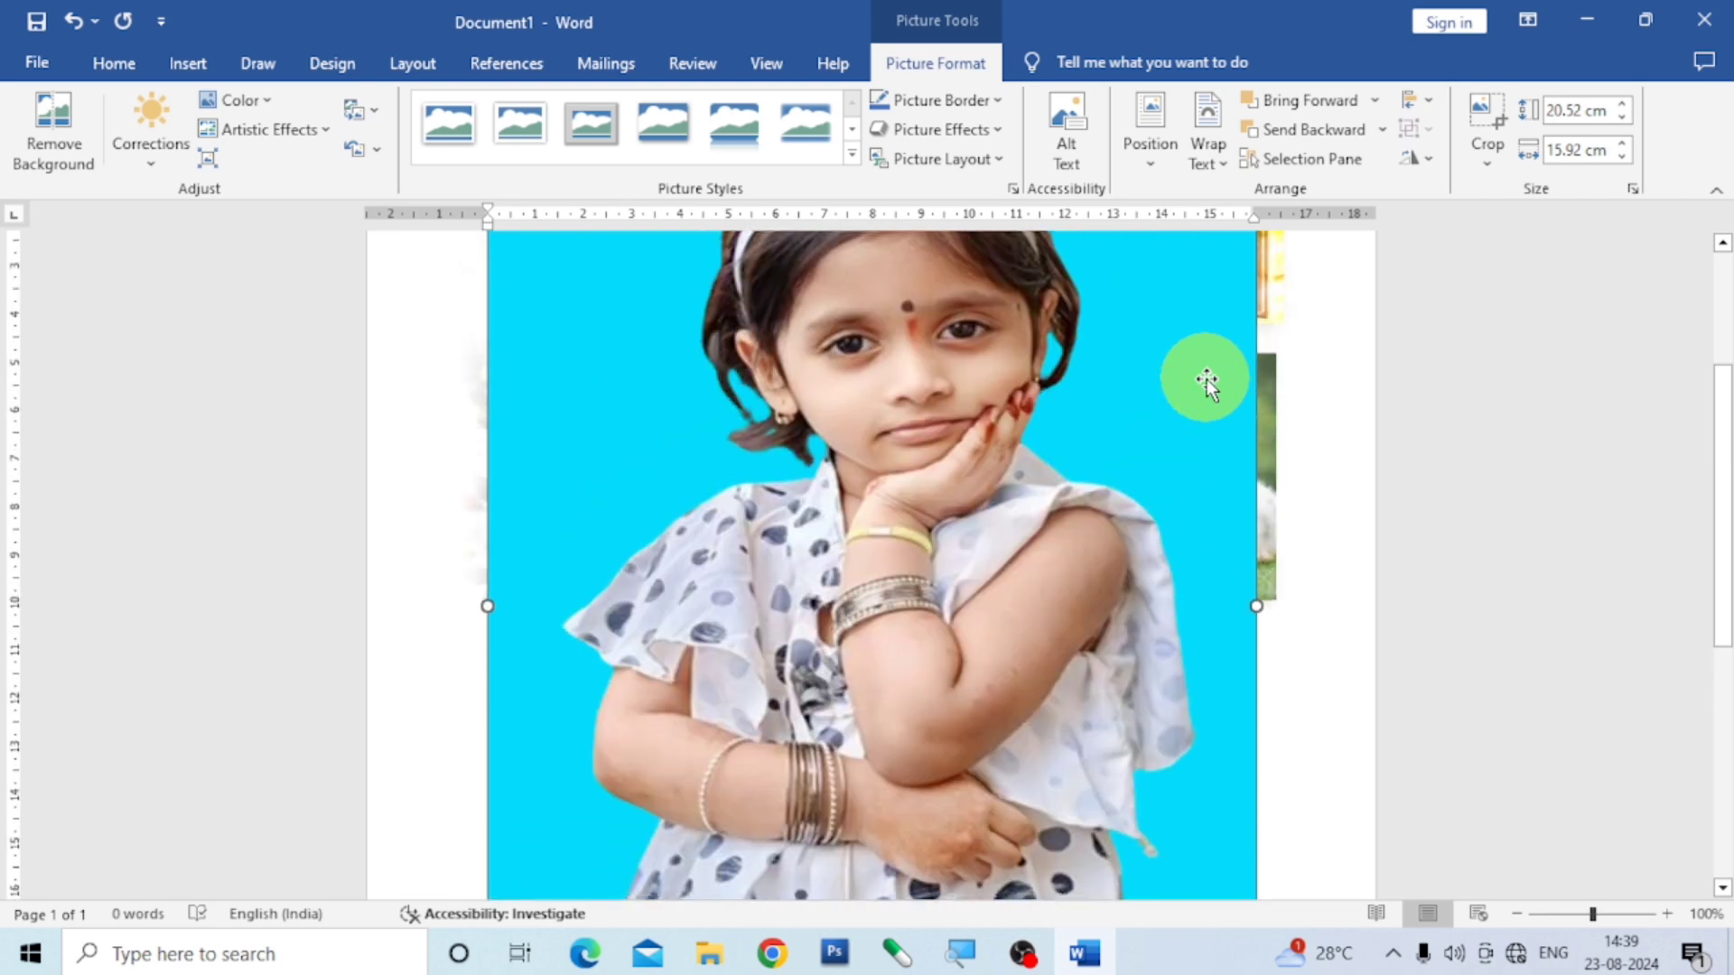
{"action": "scroll", "coordinate": [1237, 339], "scroll_direction": "up", "scroll_amount": 3}
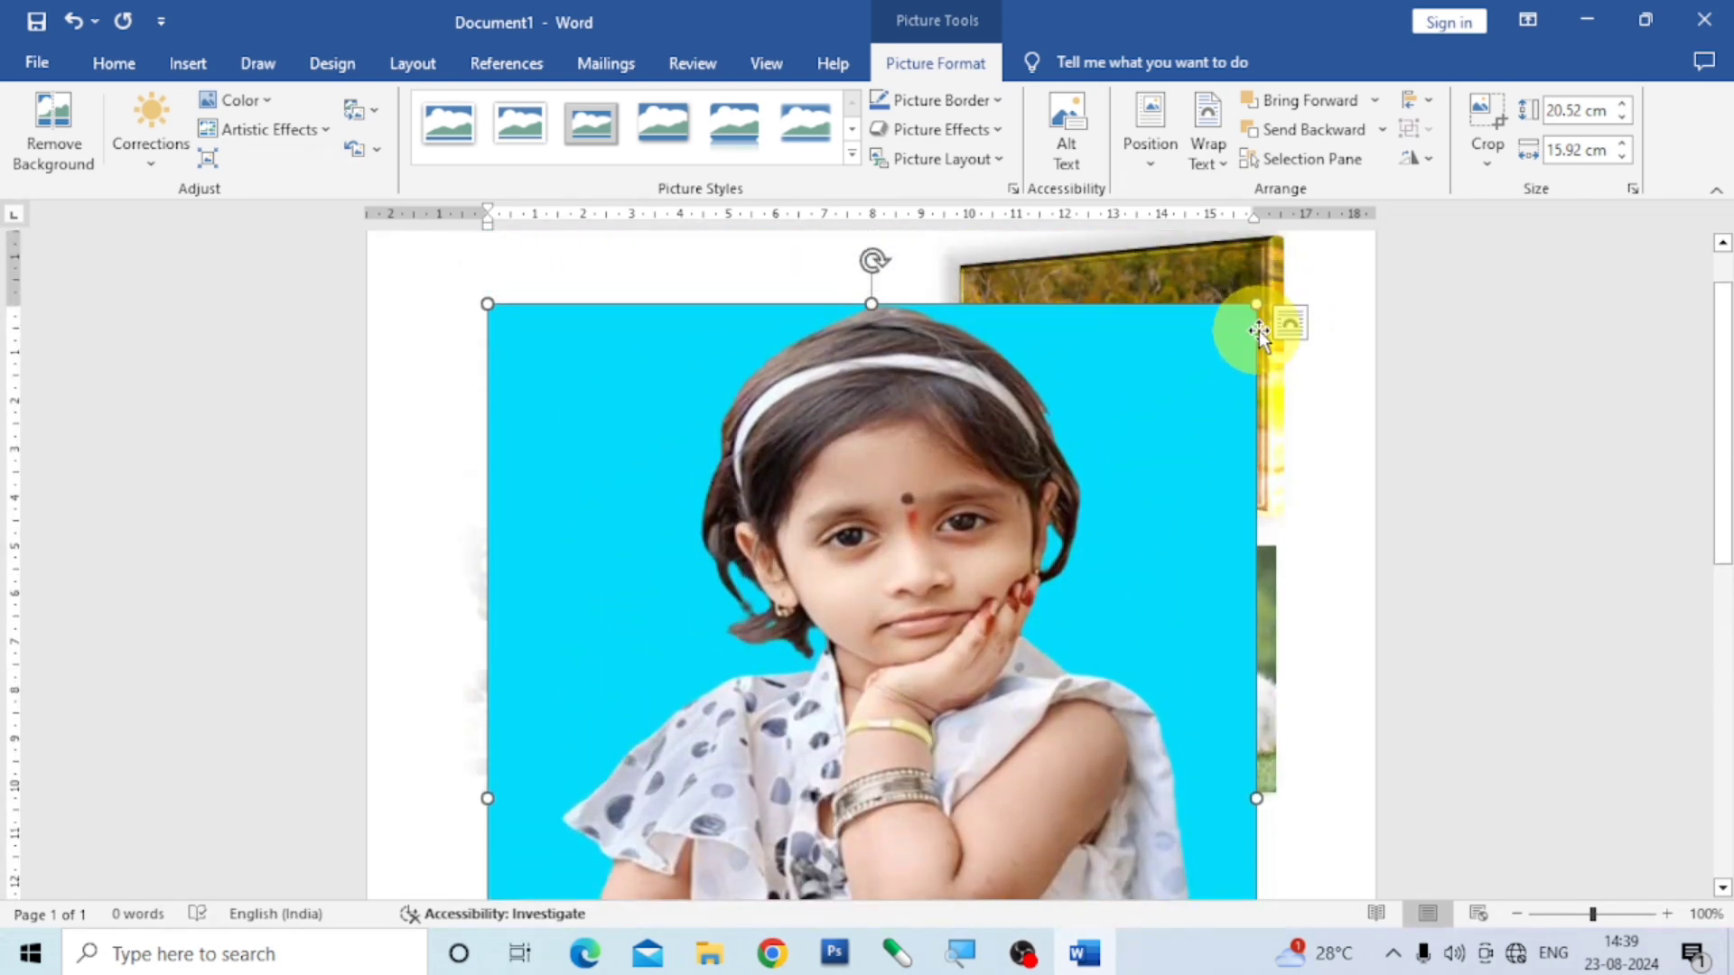
{"action": "left_click_drag", "start_coordinate": [1255, 304], "coordinate": [946, 522]}
{"action": "scroll", "coordinate": [736, 687], "scroll_direction": "down", "scroll_amount": 8}
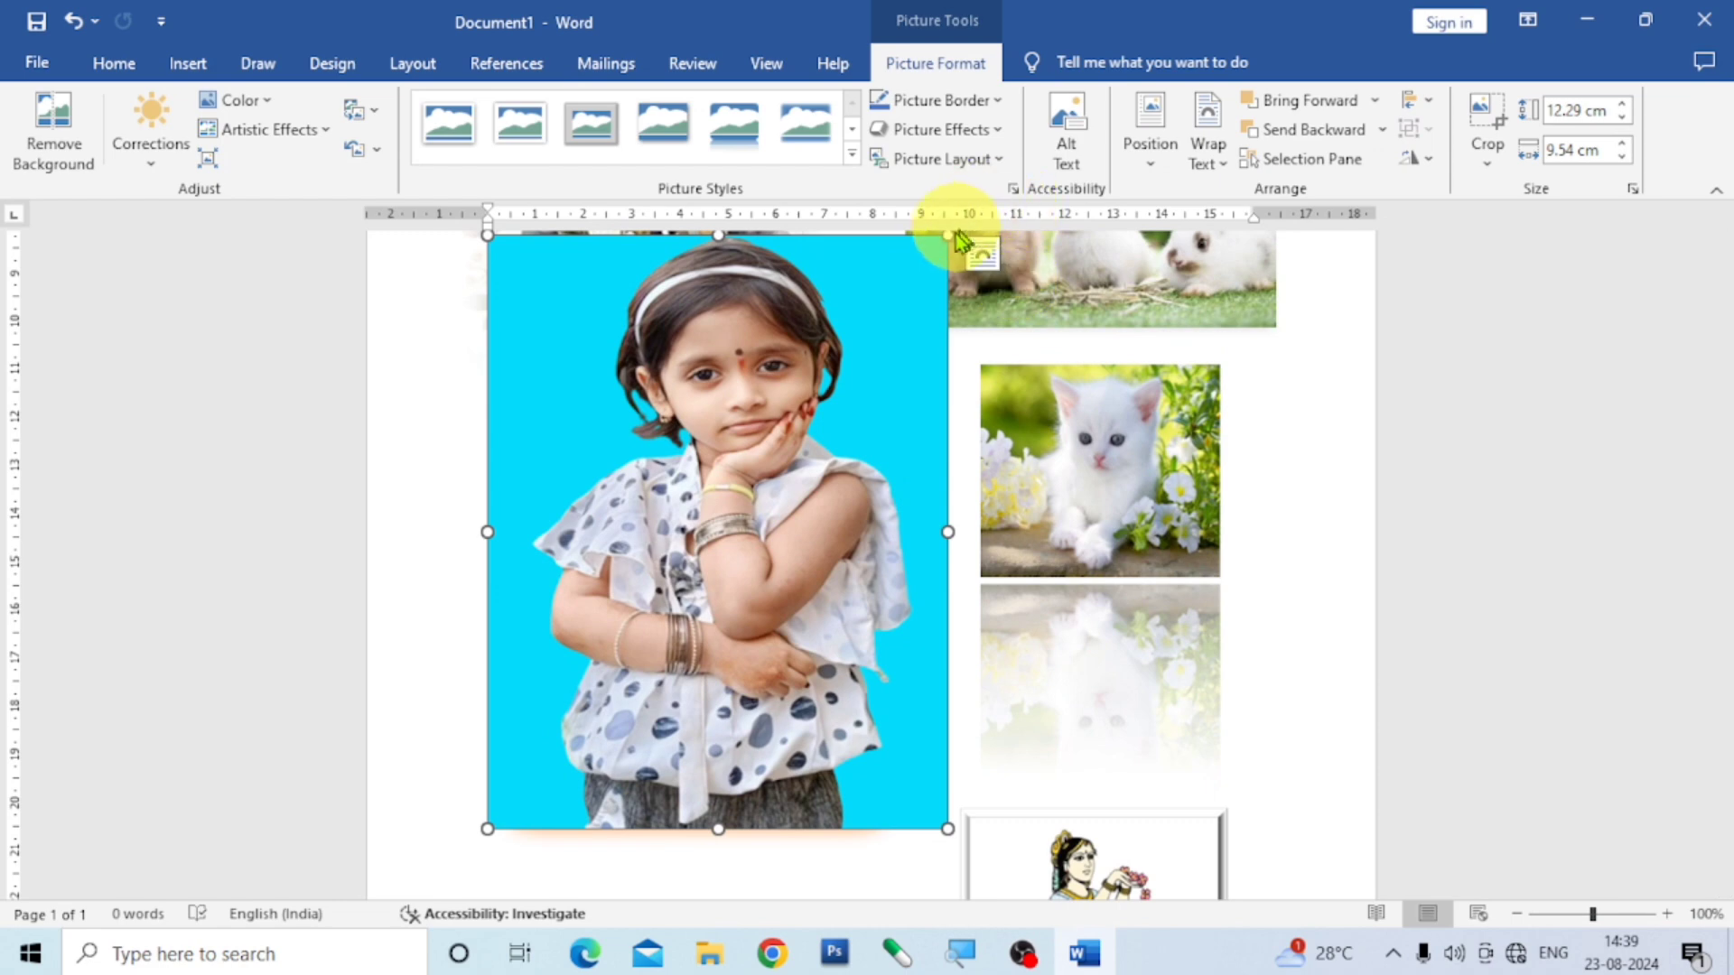
{"action": "left_click_drag", "start_coordinate": [942, 240], "coordinate": [776, 443]}
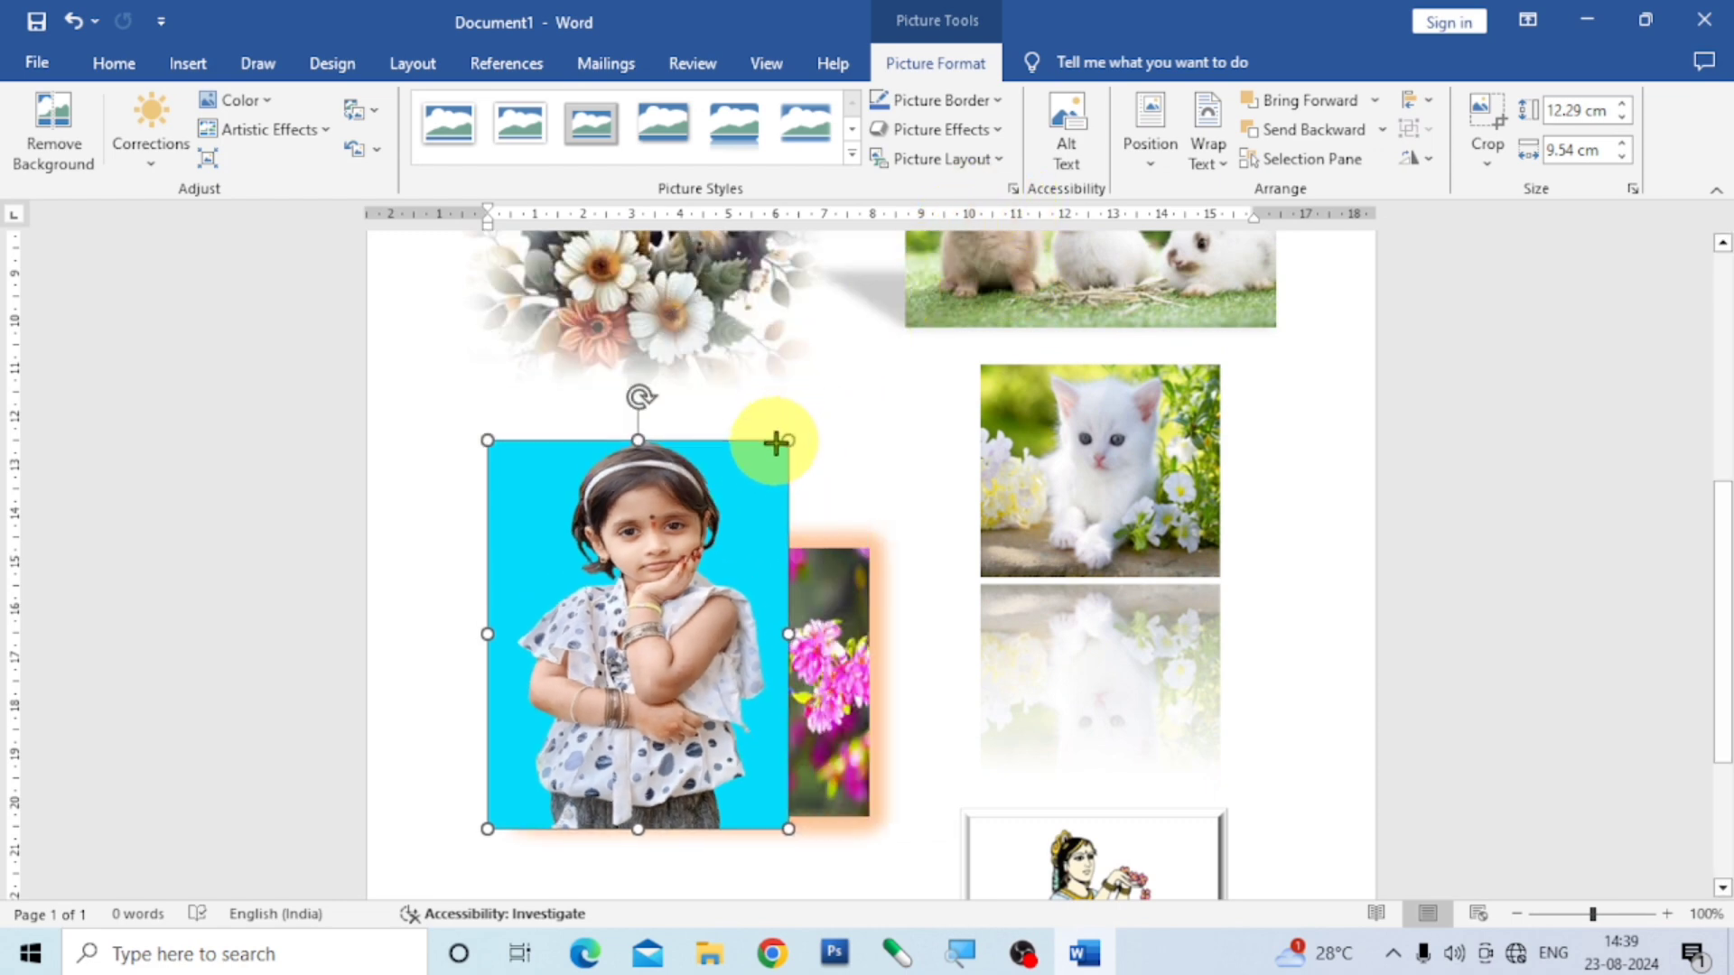
- Apply the first Parallel 3-D rotation variation to the girl picture
{"action": "left_click", "coordinate": [993, 135]}
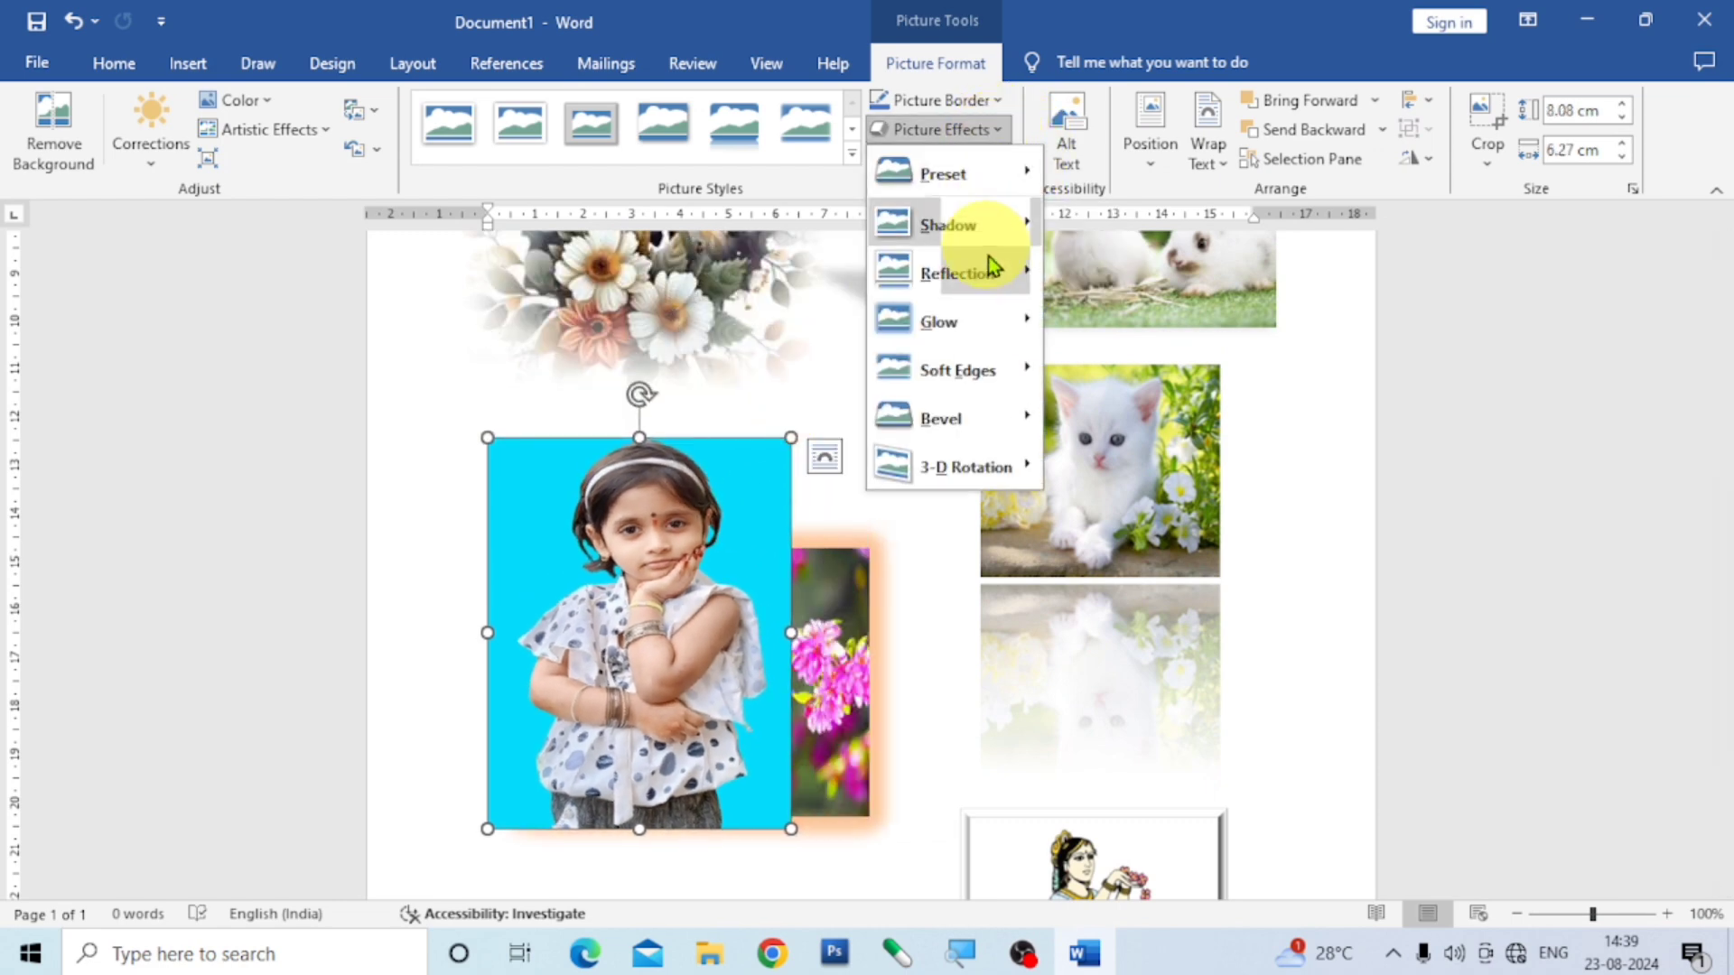
{"action": "mouse_move", "coordinate": [972, 473]}
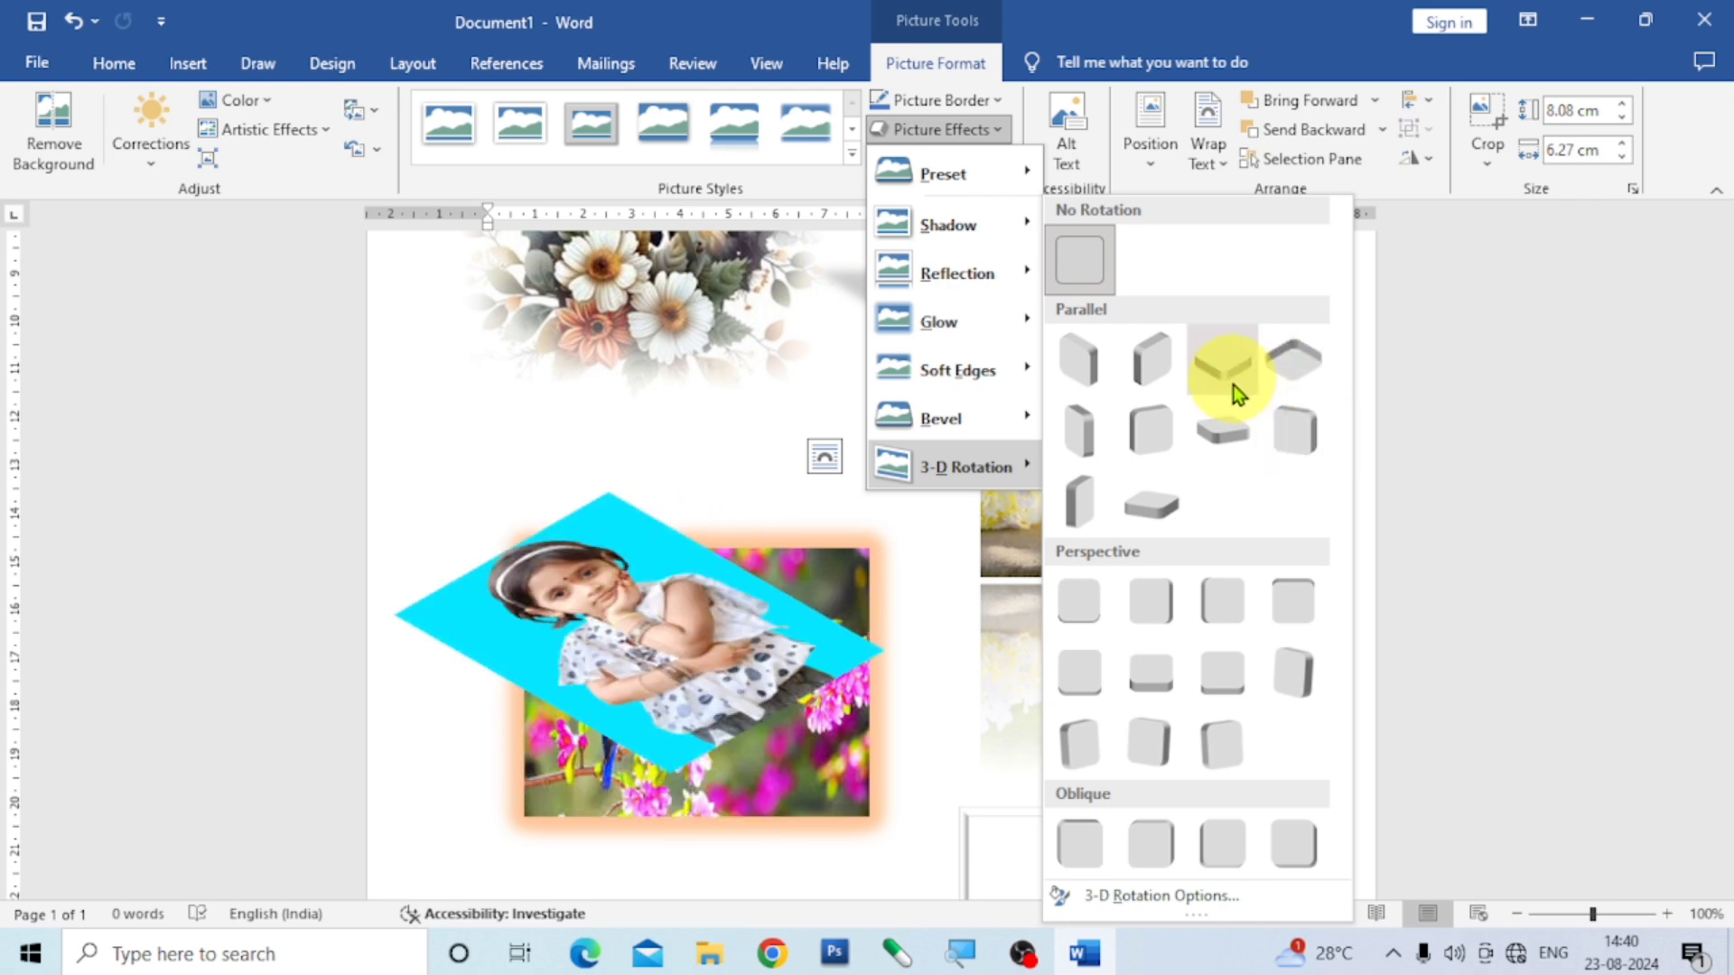
{"action": "left_click", "coordinate": [1096, 370]}
- Move the girl picture below the bird picture and shrink it to about 5.47 cm high by 4.24 cm wide
{"action": "scroll", "coordinate": [1180, 600], "scroll_direction": "down", "scroll_amount": 3}
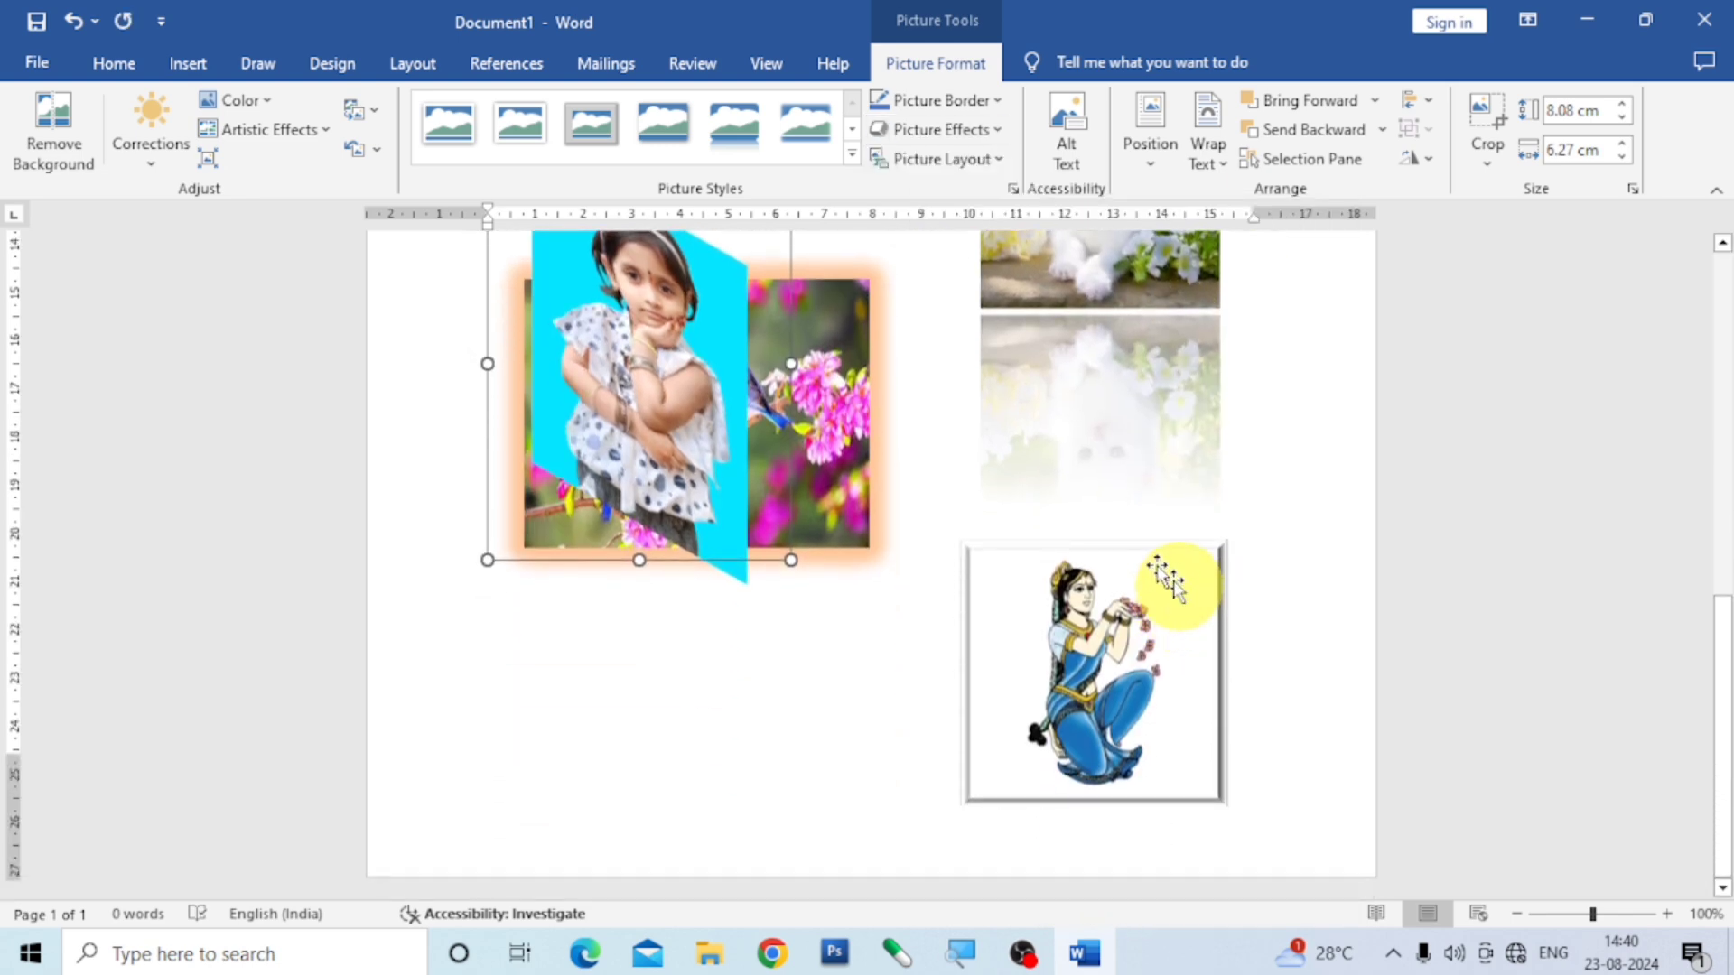
{"action": "left_click_drag", "start_coordinate": [587, 406], "coordinate": [641, 659]}
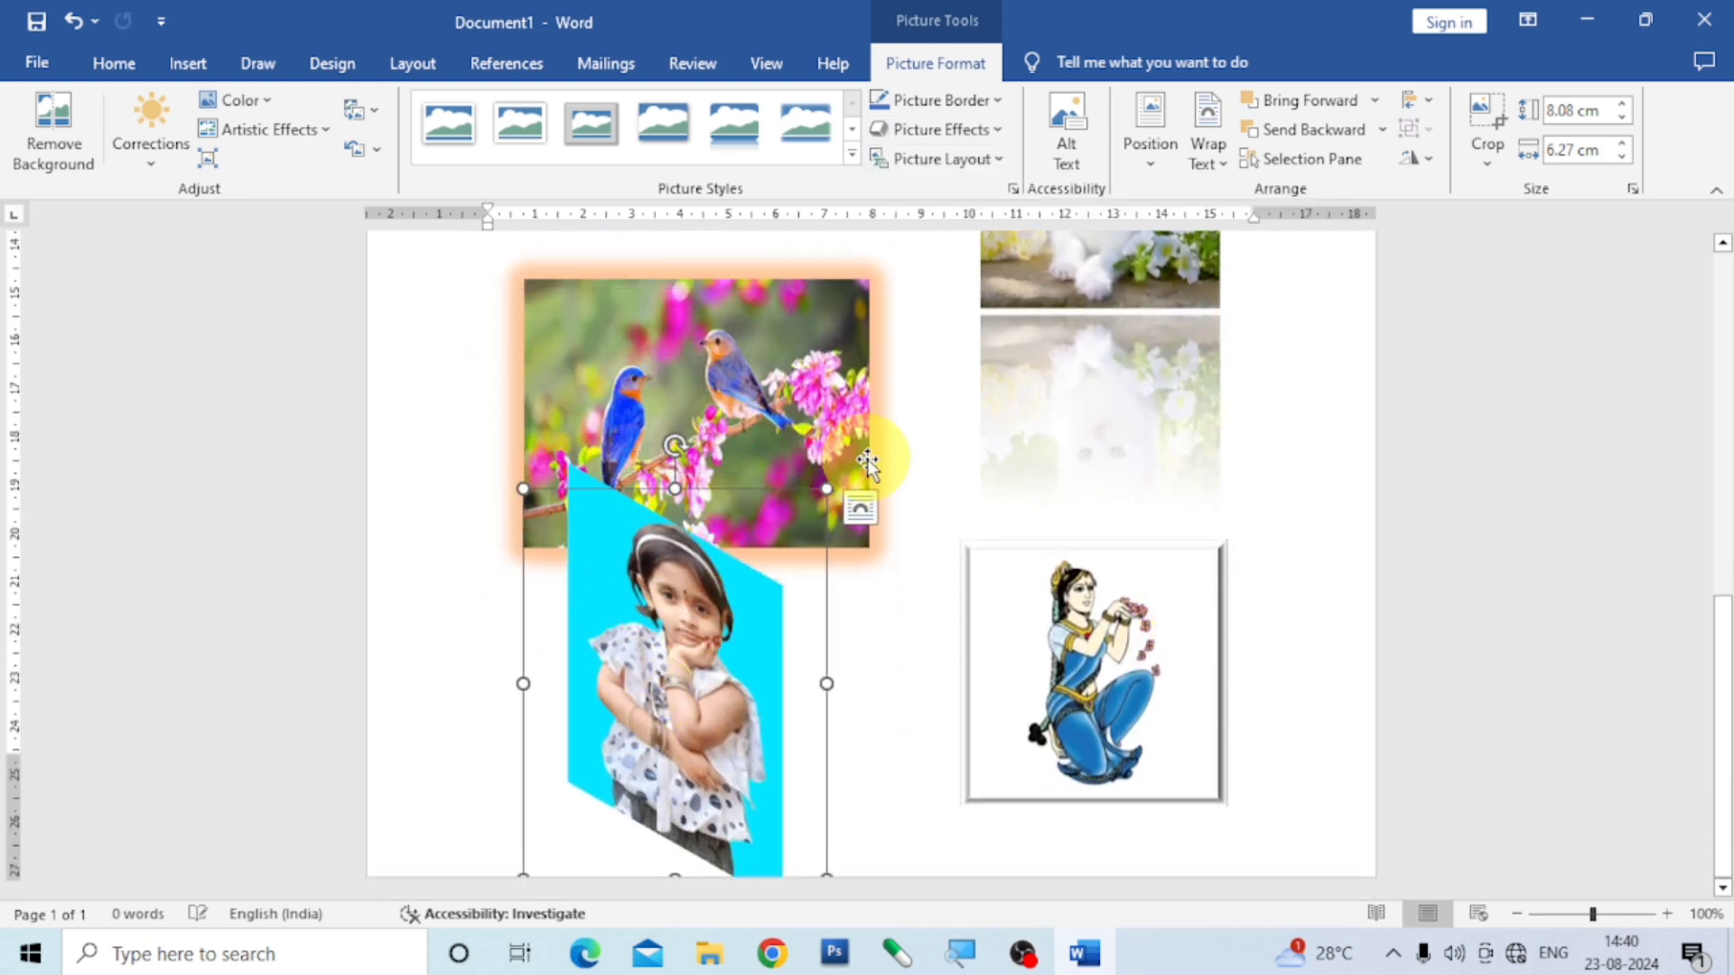
{"action": "left_click_drag", "start_coordinate": [833, 487], "coordinate": [660, 622]}
{"action": "left_click_drag", "start_coordinate": [659, 735], "coordinate": [725, 684]}
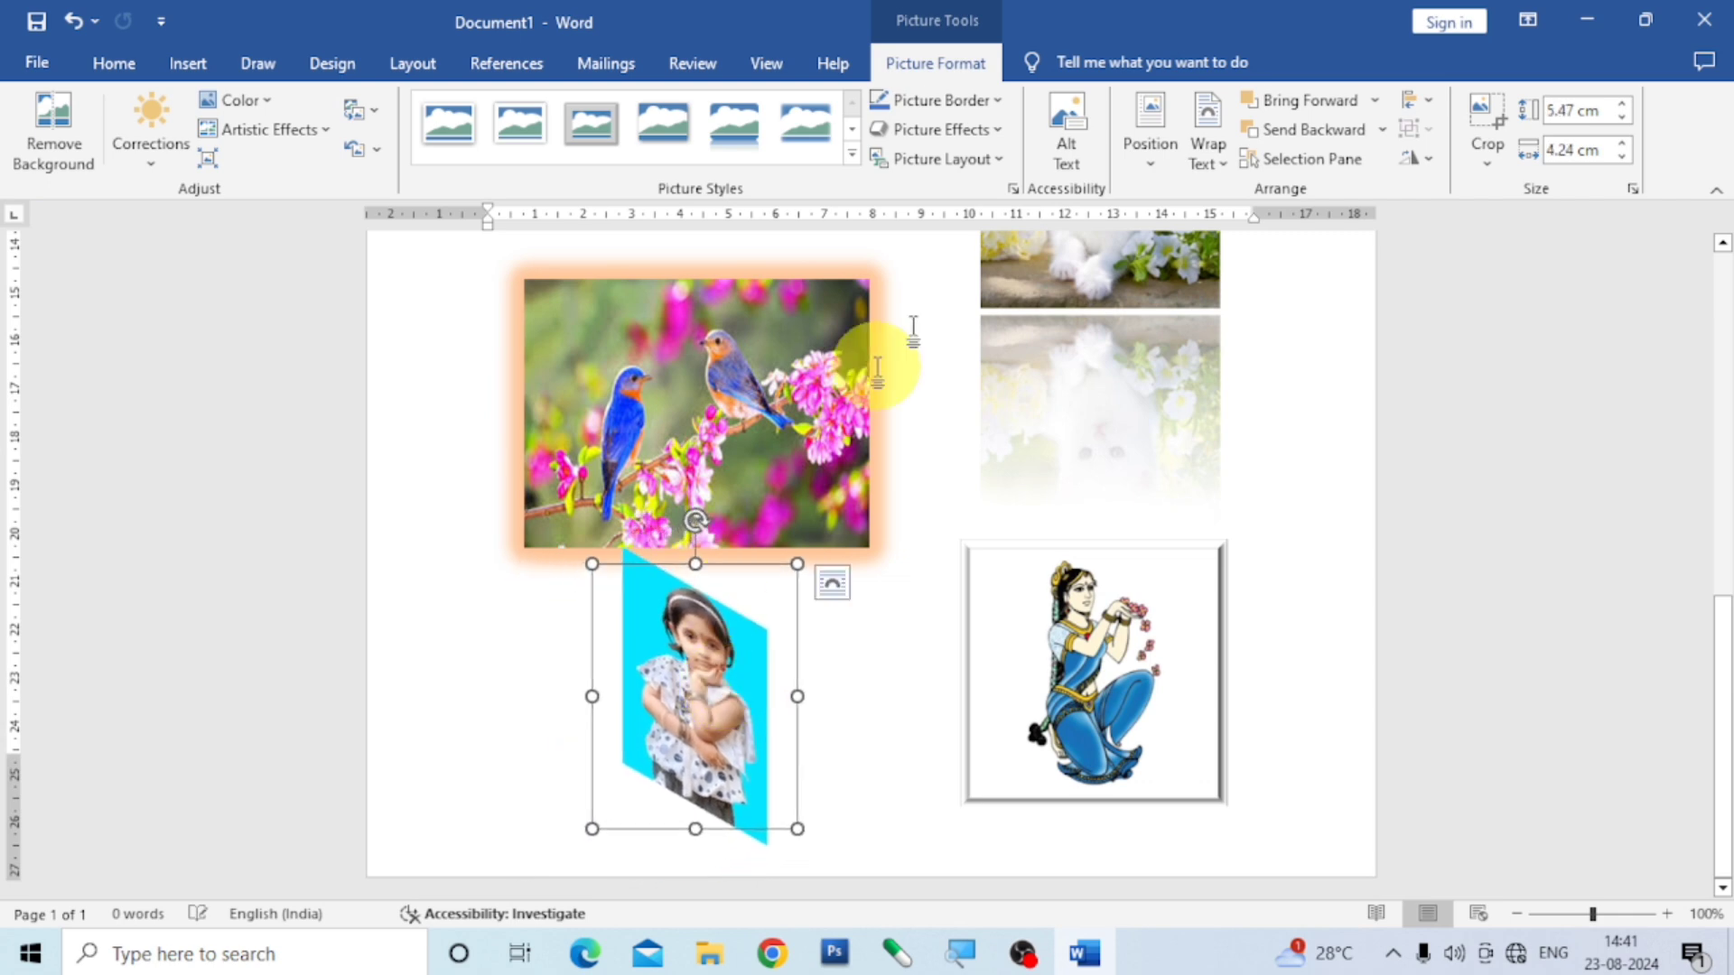
- Apply the fourth preset in the second Perspective row from the 3-D rotation options to the girl picture, then nudge it down and left
{"action": "left_click", "coordinate": [1000, 131]}
{"action": "mouse_move", "coordinate": [1036, 474]}
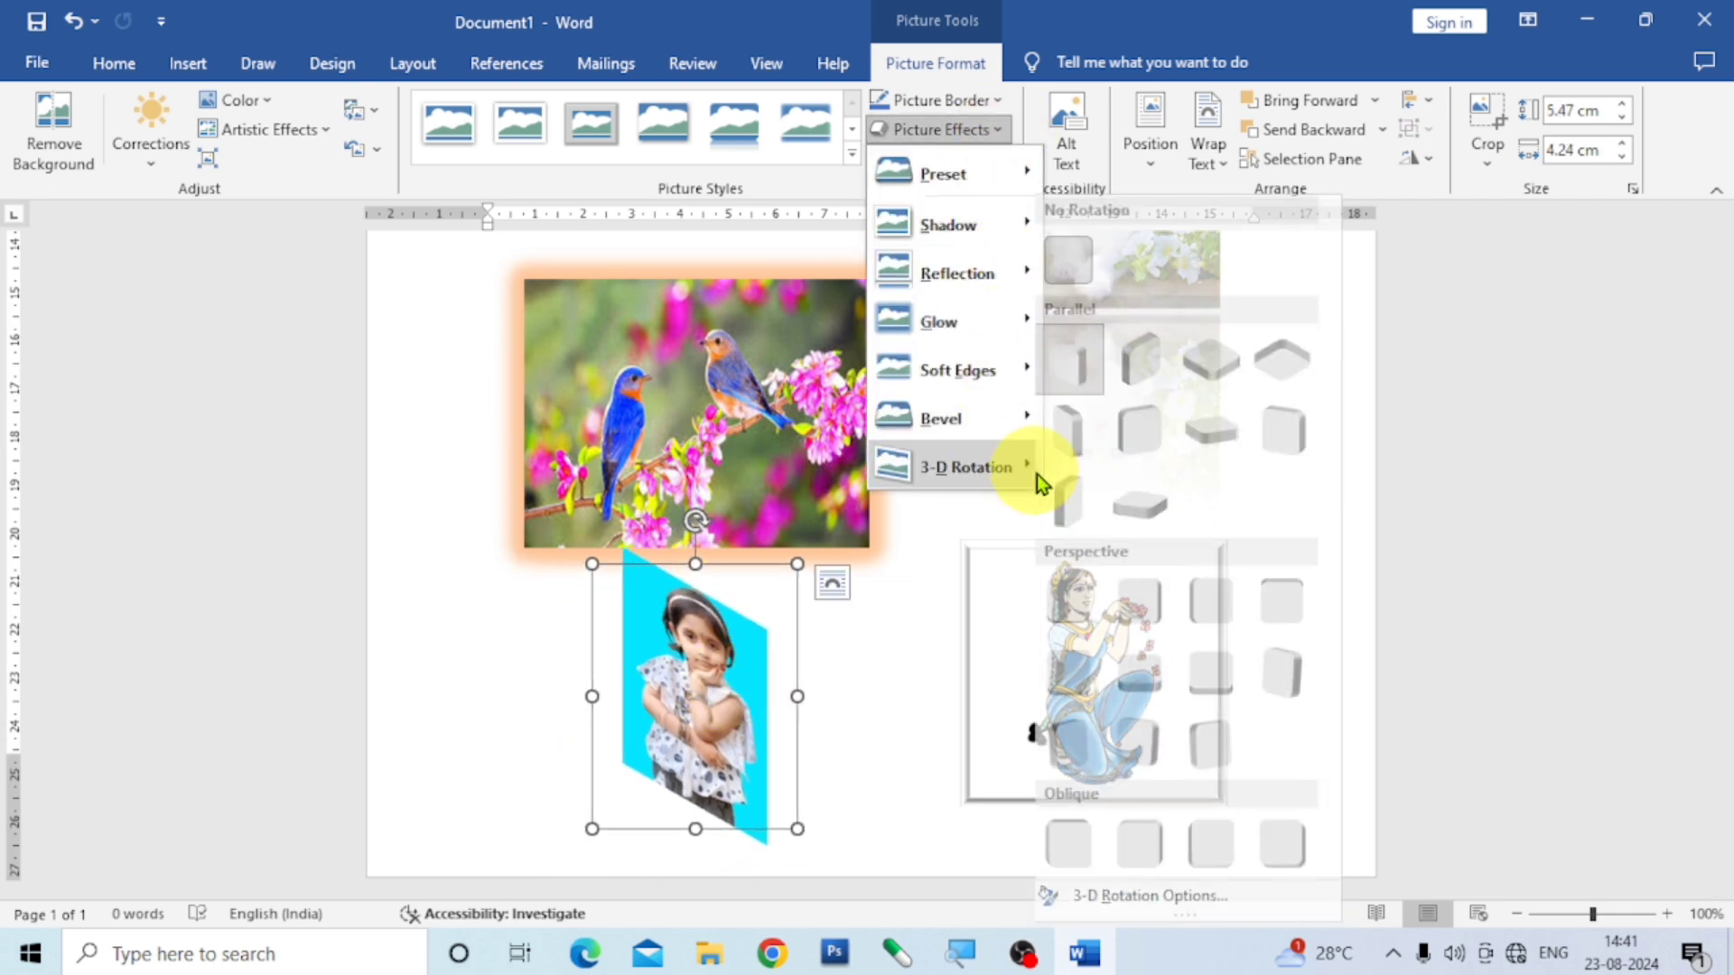
{"action": "left_click", "coordinate": [1195, 894]}
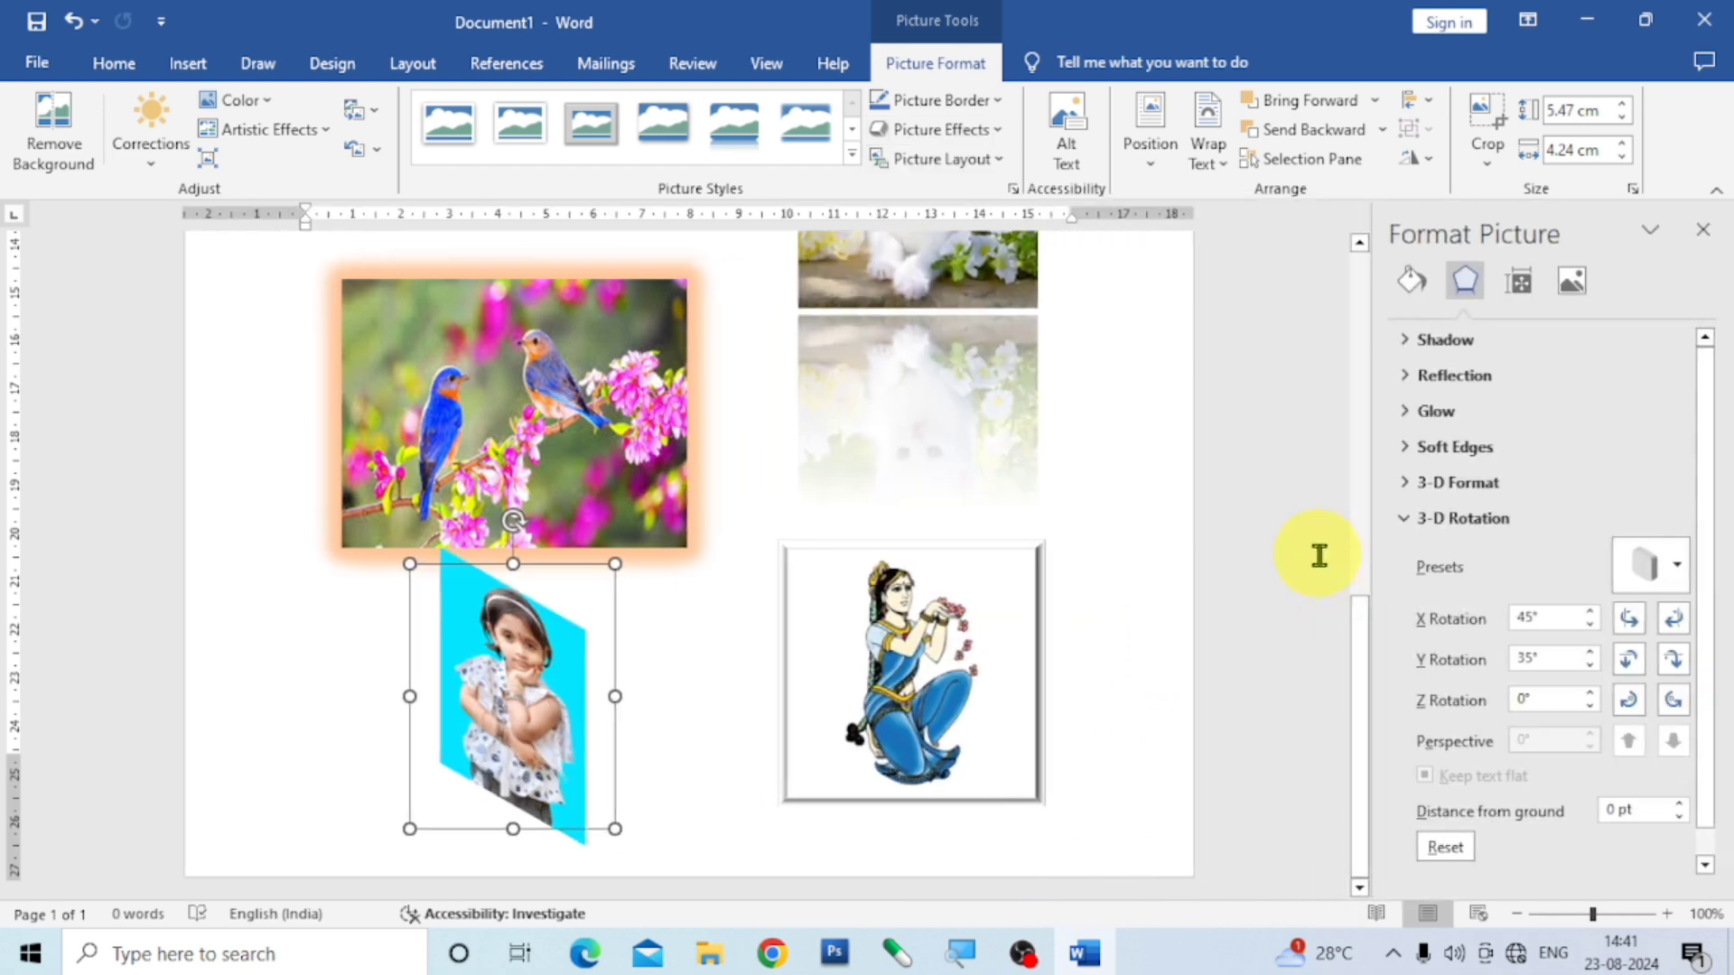
{"action": "left_click", "coordinate": [1679, 569]}
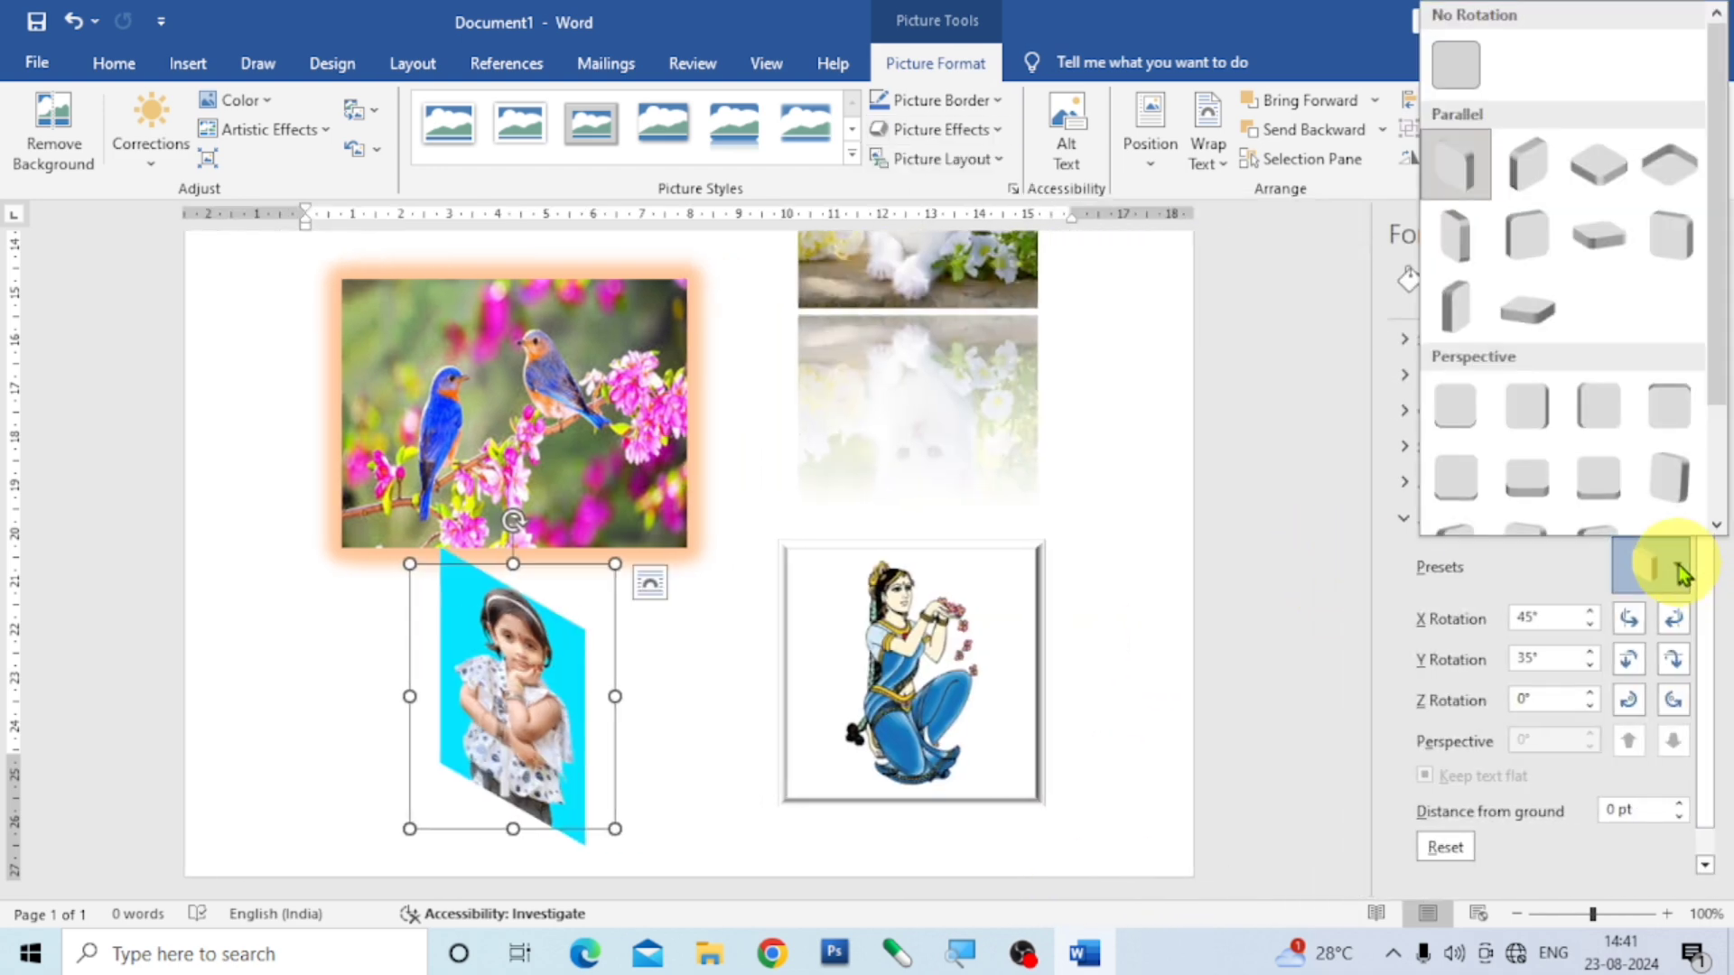
{"action": "scroll", "coordinate": [1662, 370], "scroll_direction": "down", "scroll_amount": 2}
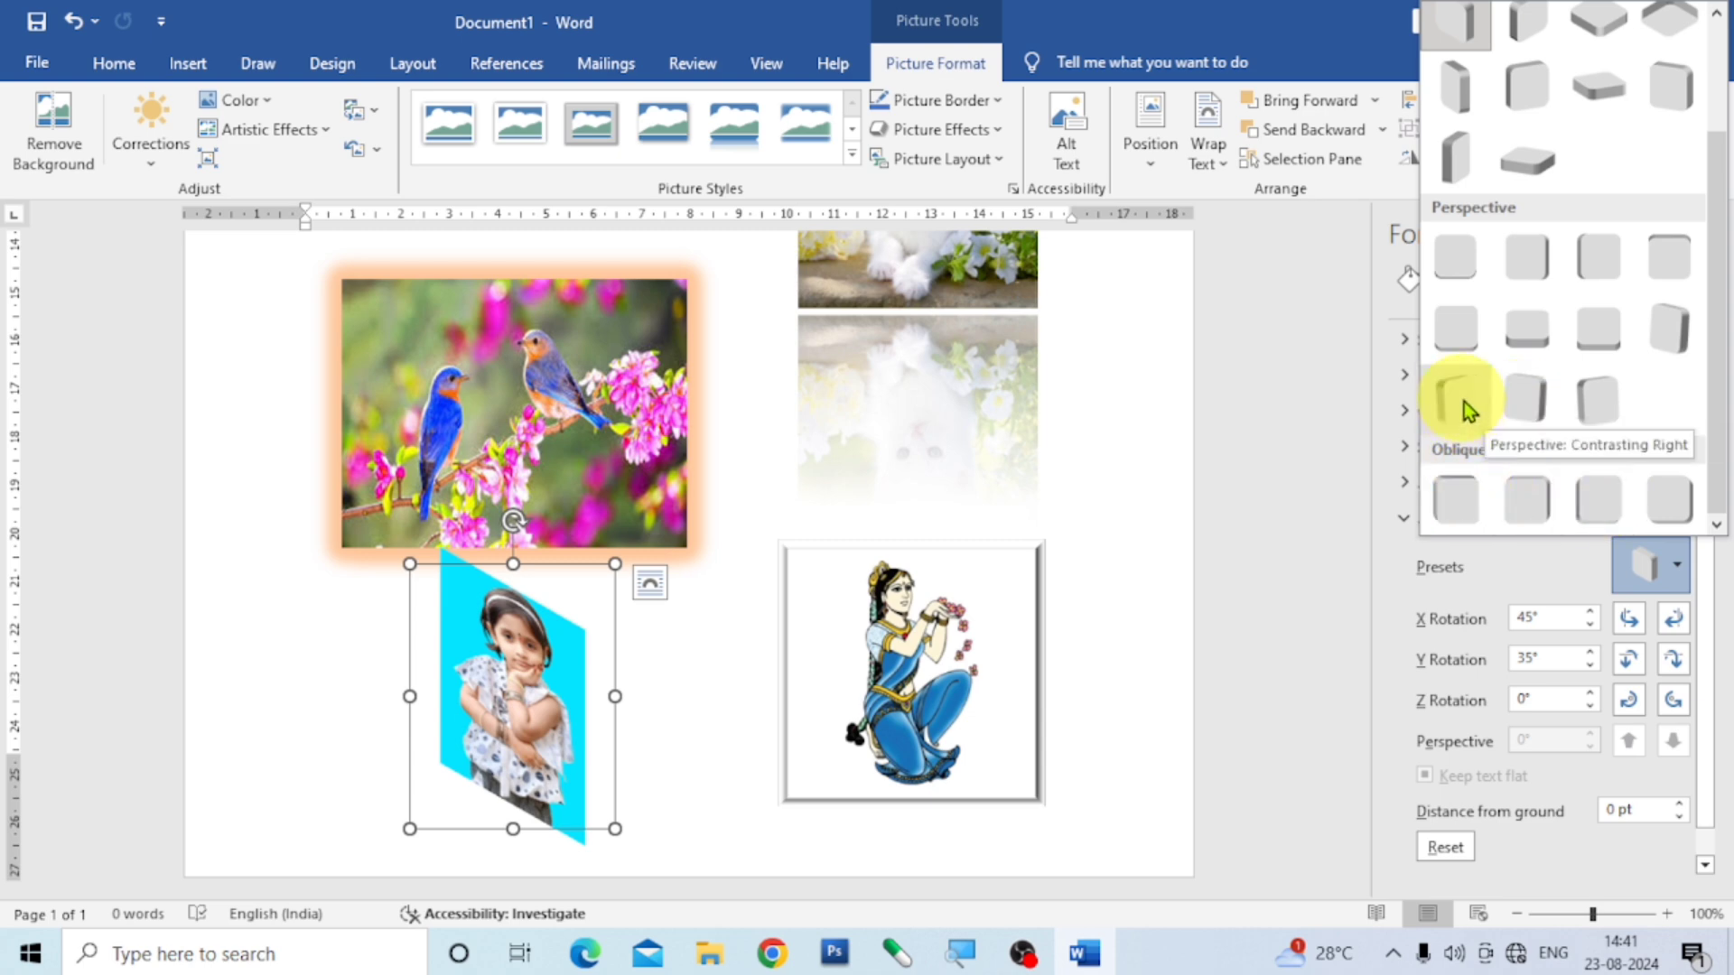
{"action": "left_click", "coordinate": [1676, 339]}
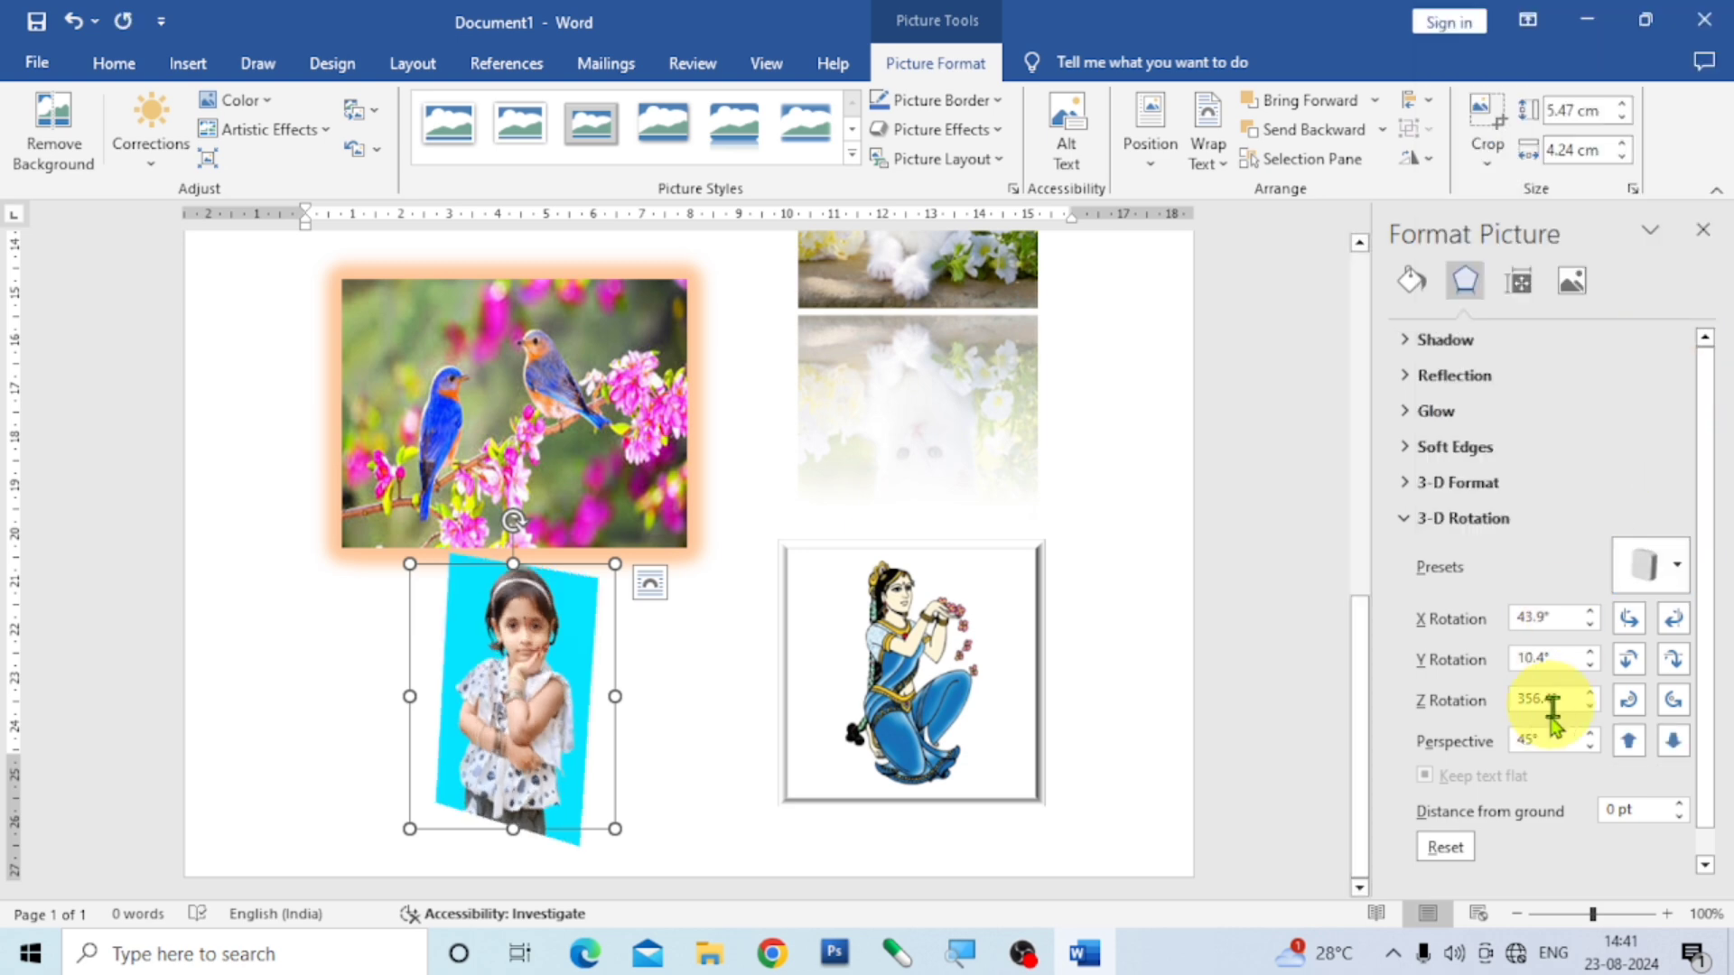
{"action": "left_click", "coordinate": [1703, 230]}
{"action": "left_click_drag", "start_coordinate": [750, 713], "coordinate": [715, 738]}
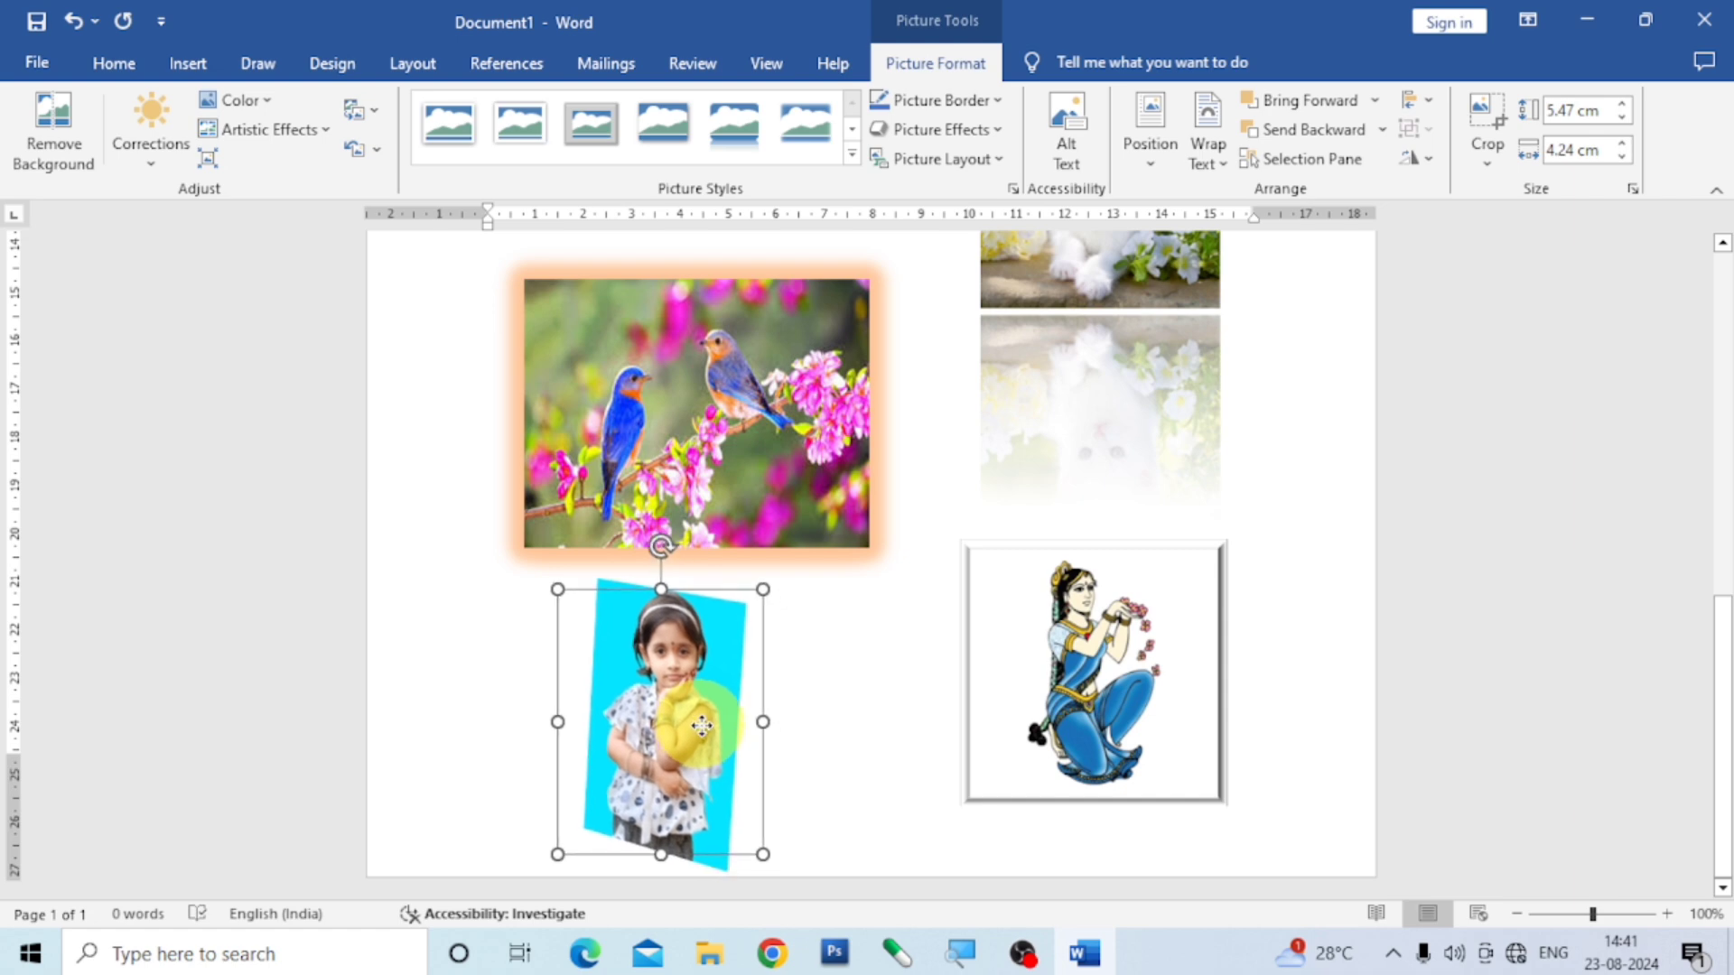
{"action": "left_click", "coordinate": [1002, 128]}
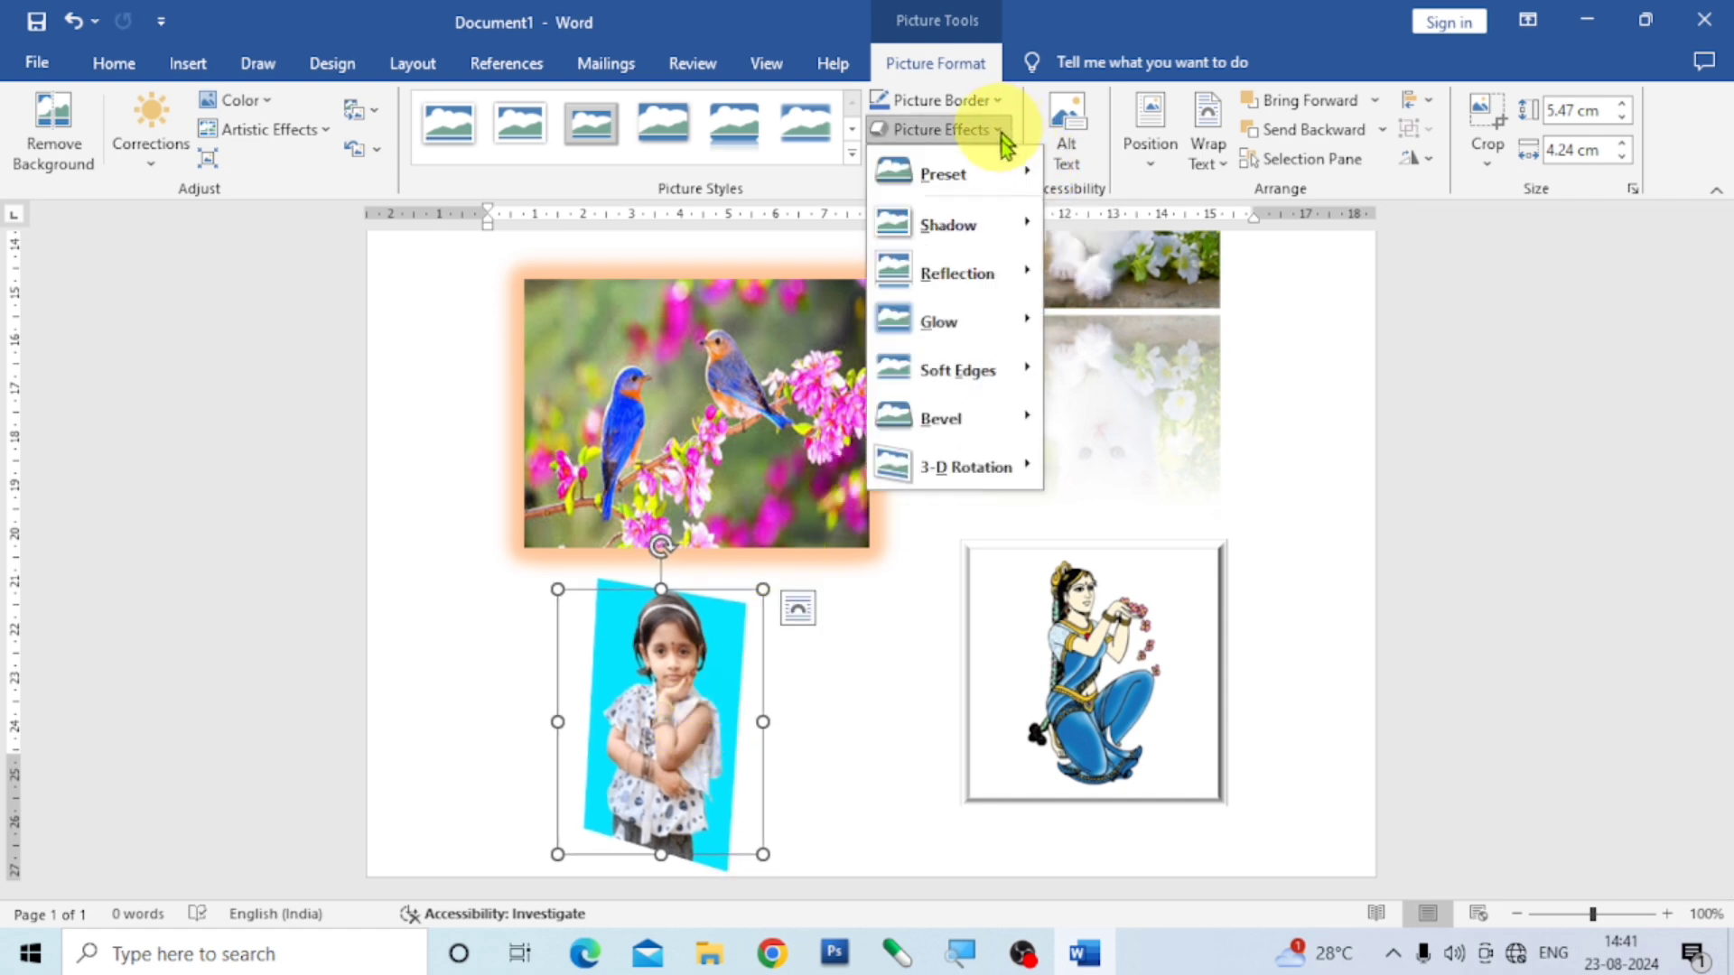
{"action": "left_click", "coordinate": [1270, 528]}
{"action": "scroll", "coordinate": [1273, 533], "scroll_direction": "up", "scroll_amount": 10}
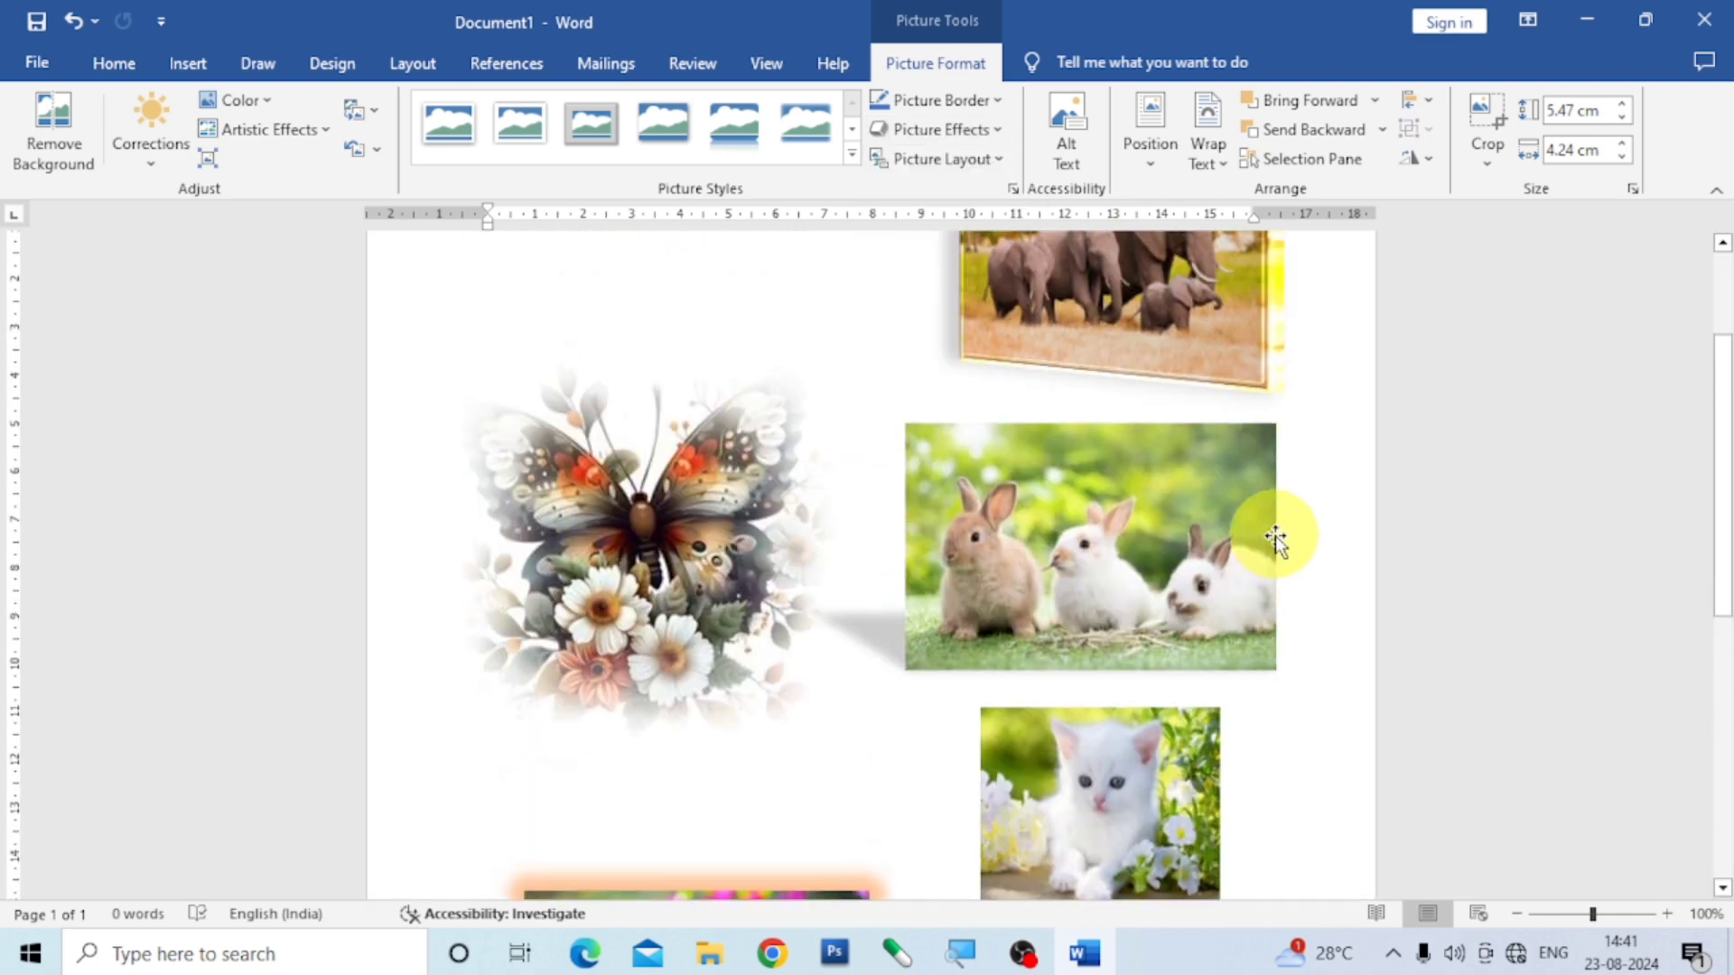
{"action": "scroll", "coordinate": [1273, 534], "scroll_direction": "down", "scroll_amount": 10}
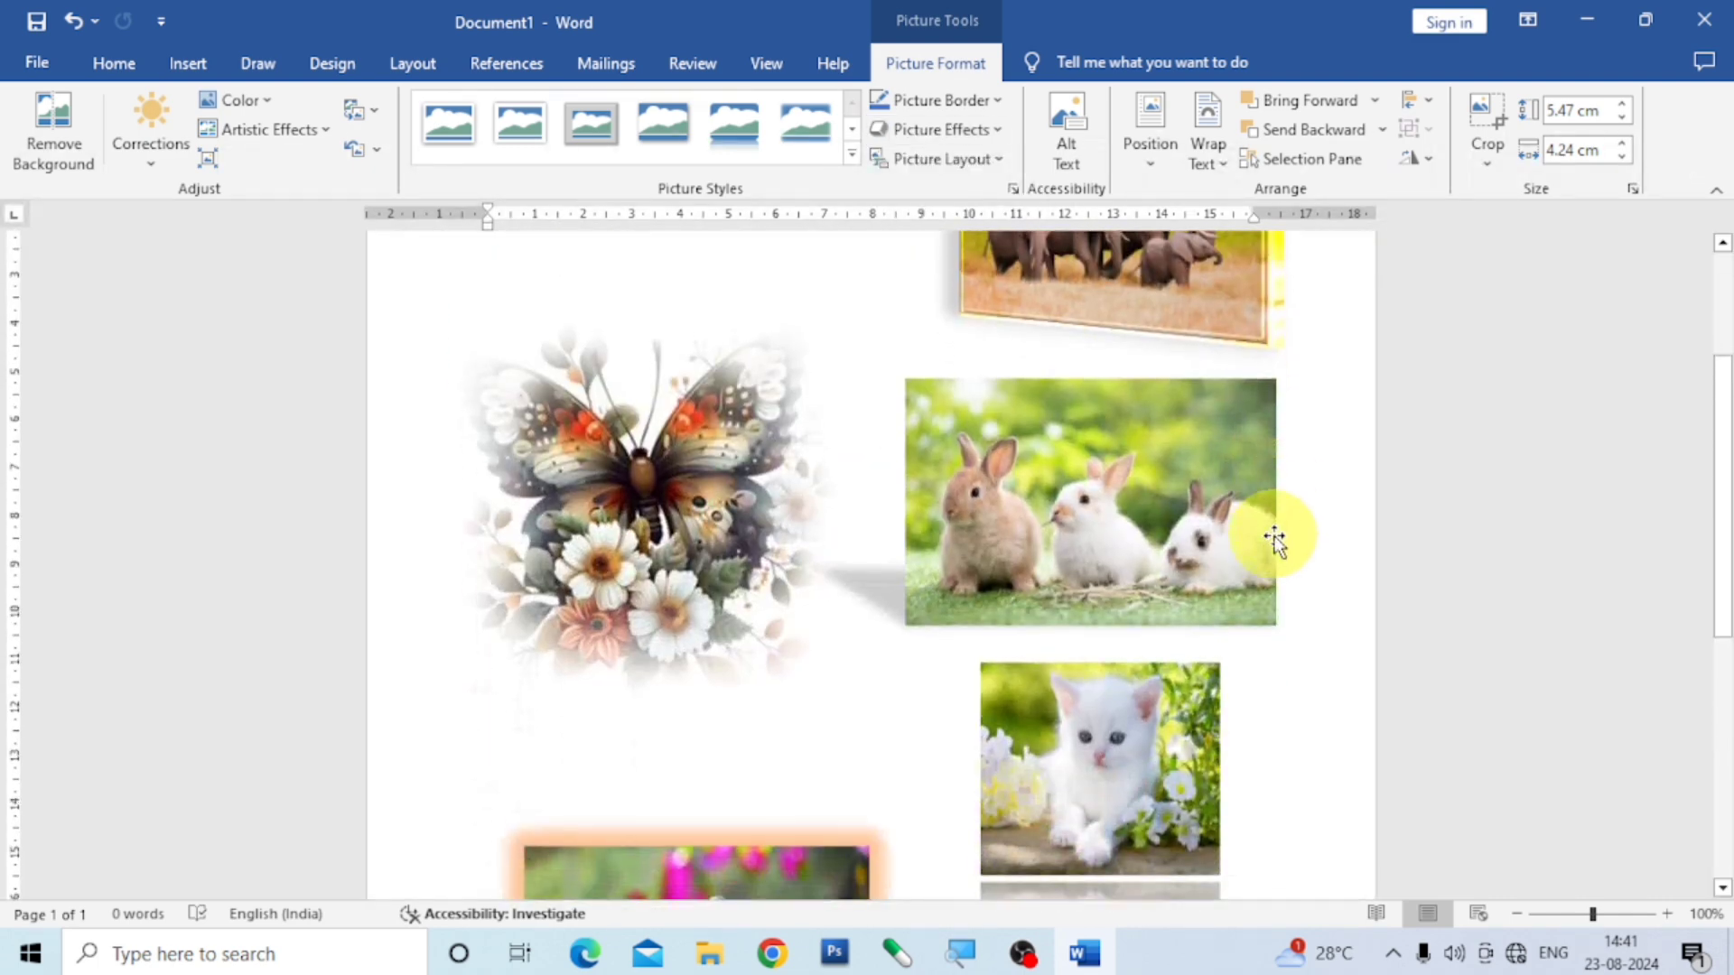
{"action": "scroll", "coordinate": [1244, 521], "scroll_direction": "down", "scroll_amount": 3}
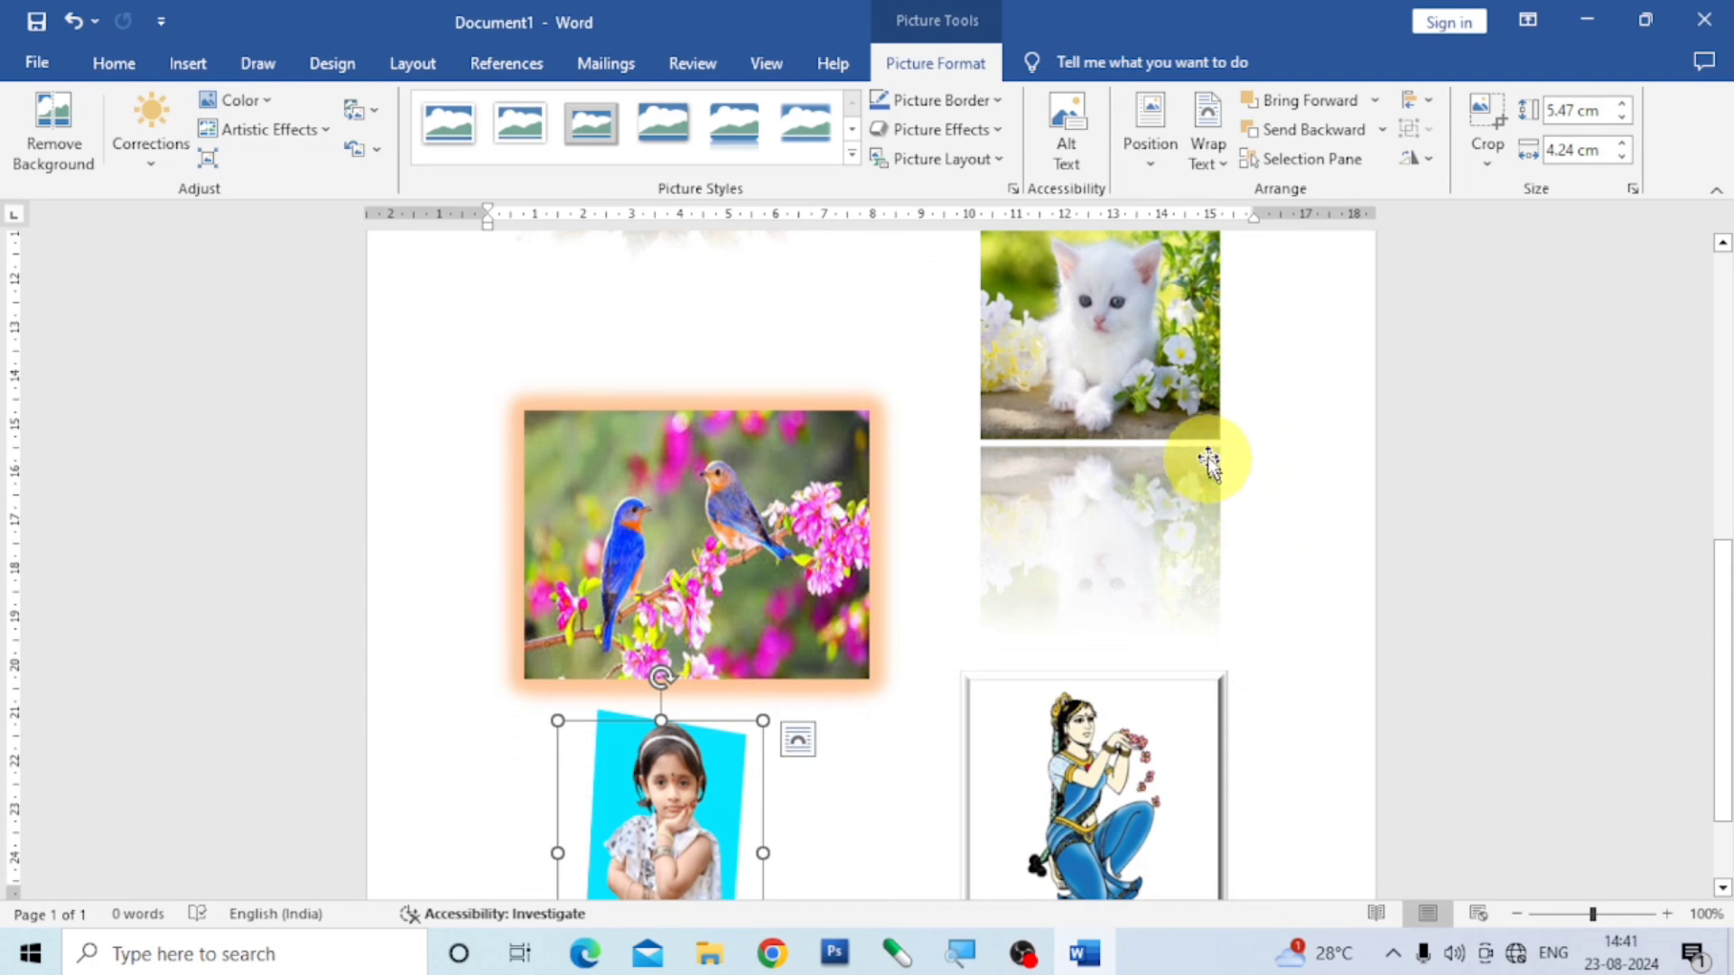
{"action": "left_click", "coordinate": [997, 130]}
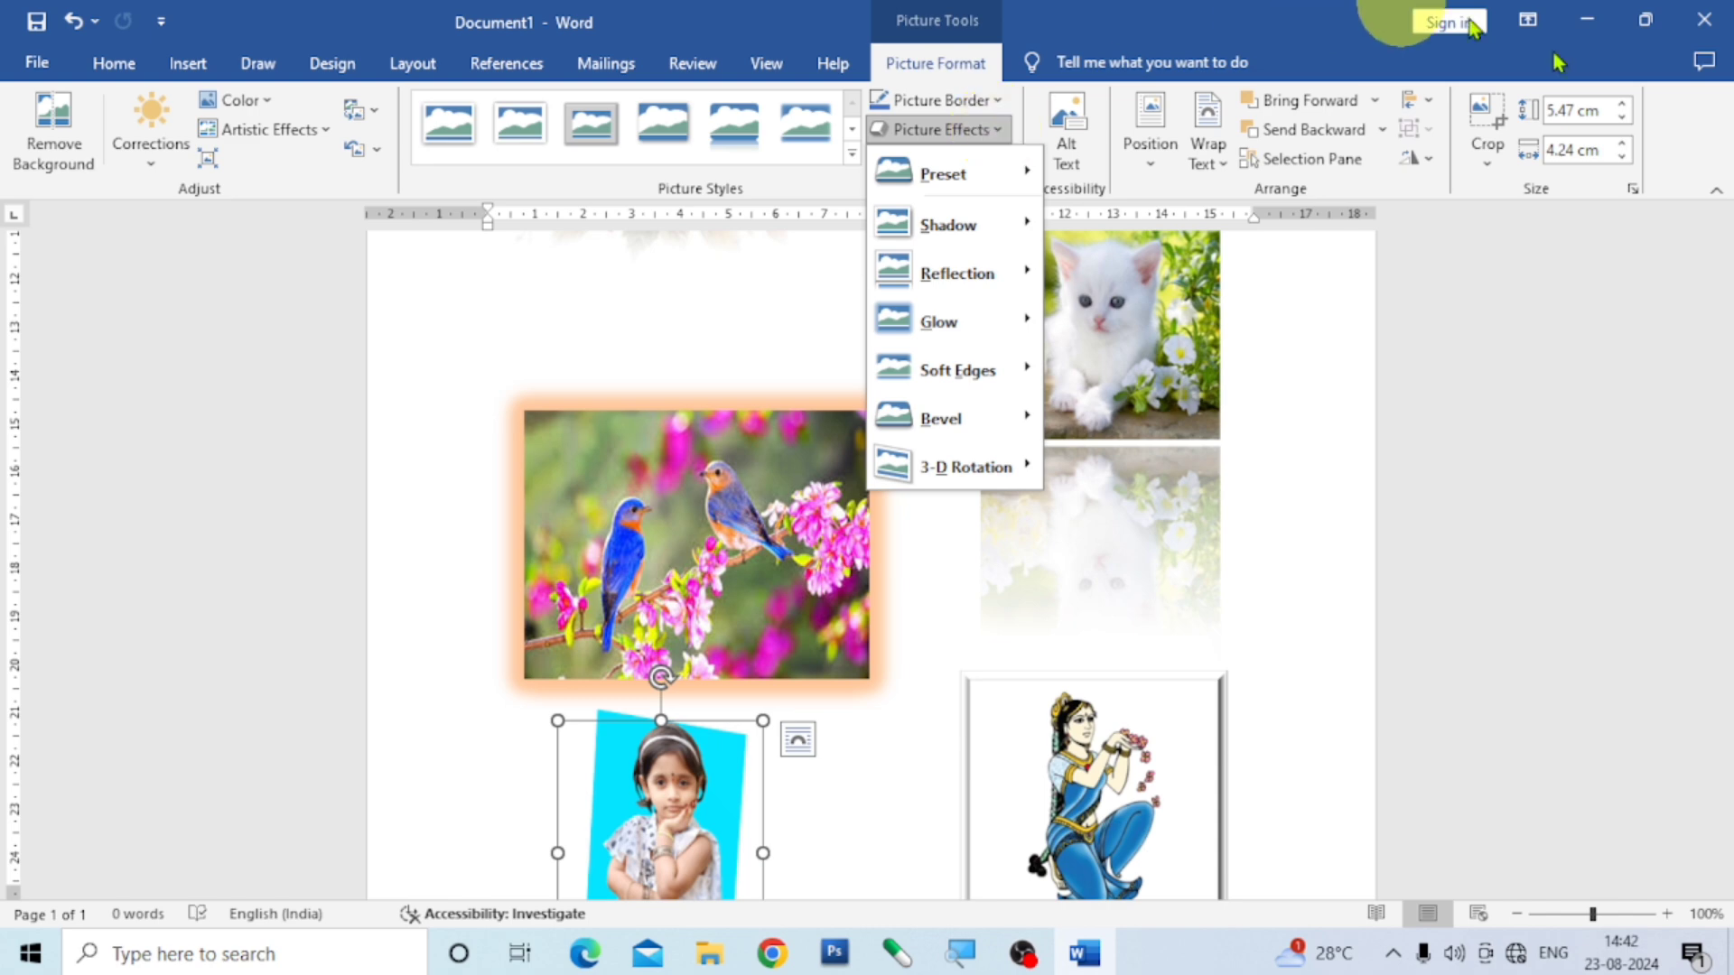
{"action": "left_click", "coordinate": [1320, 537]}
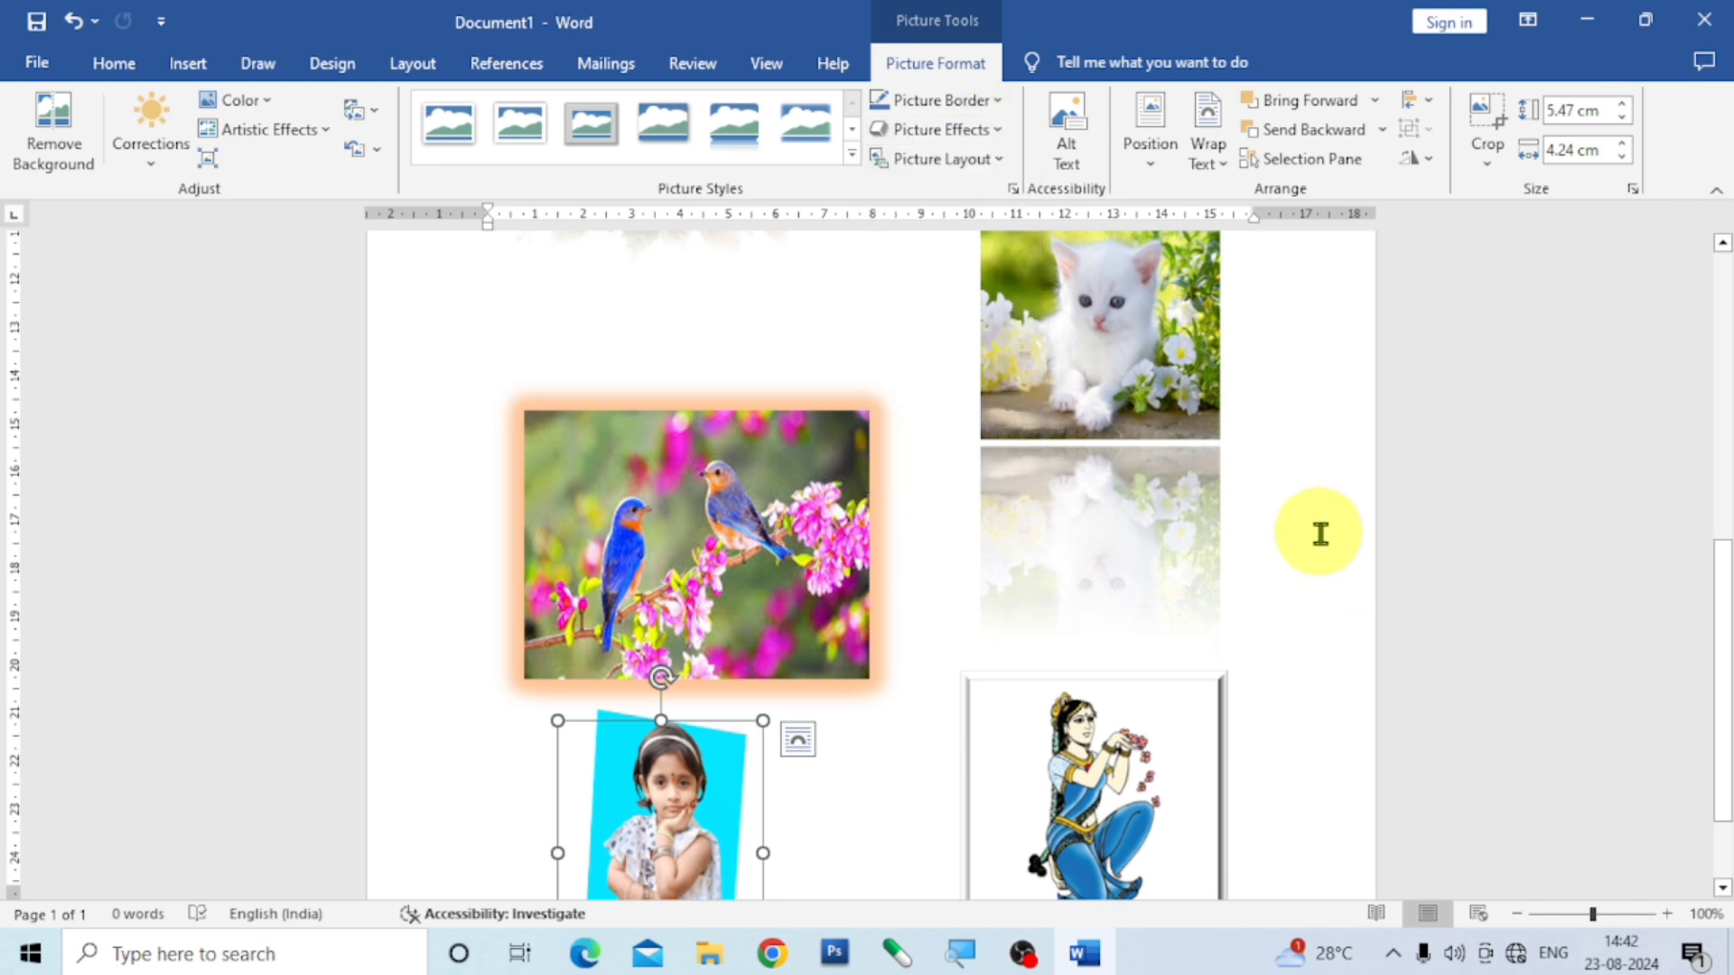